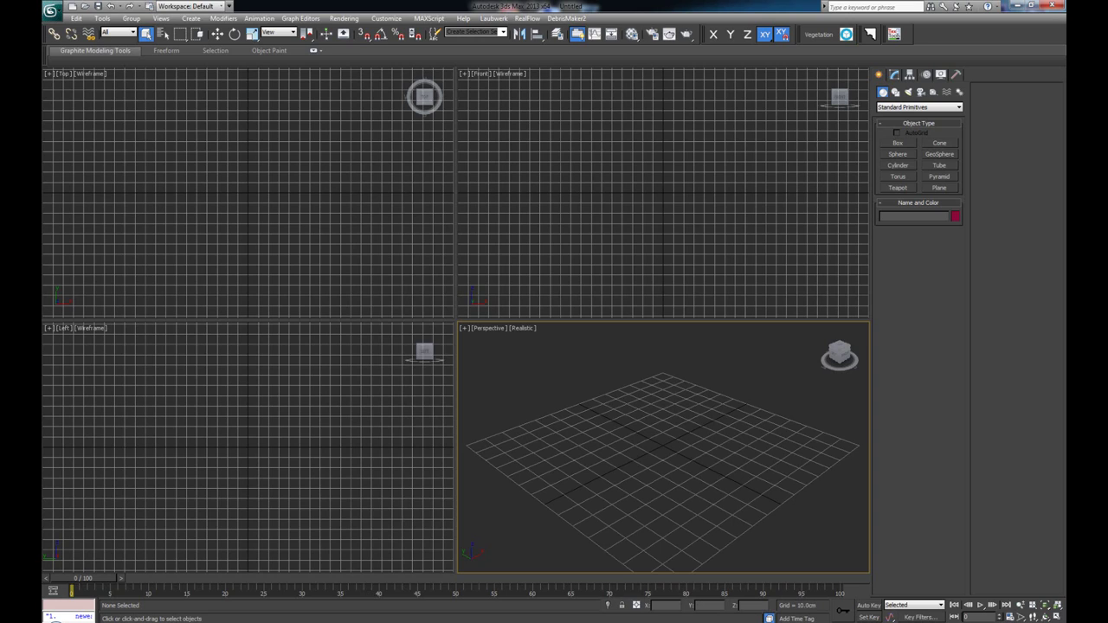
Switch to Windows Photo Viewer and examine the chain reference photo and its annotated version Chain_05b, then return to 3ds Max
key(alt+Tab)
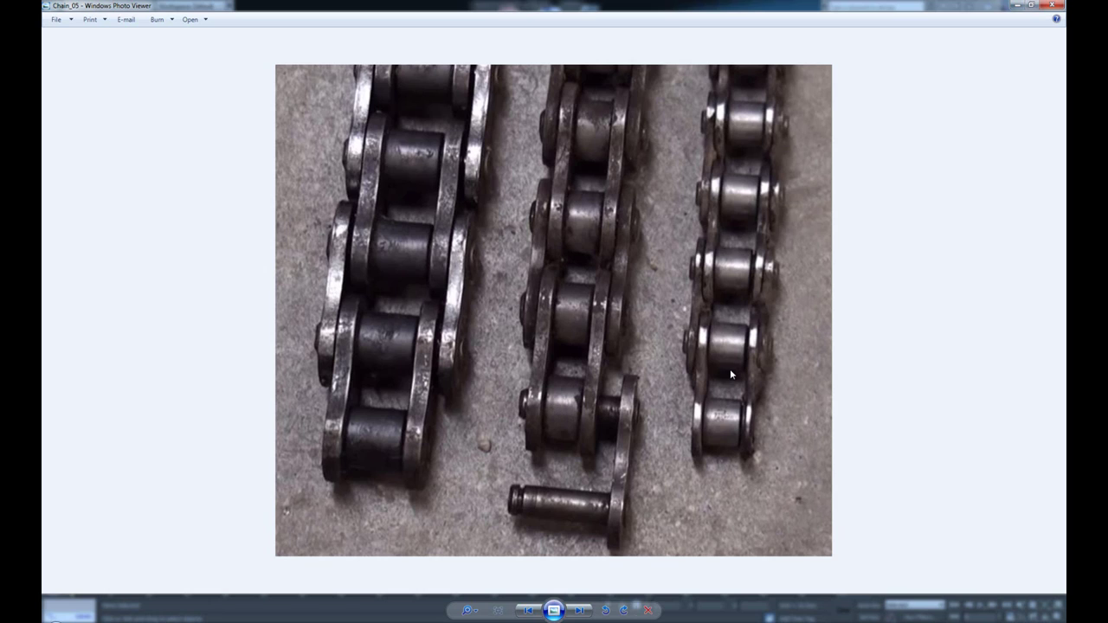
key(Right)
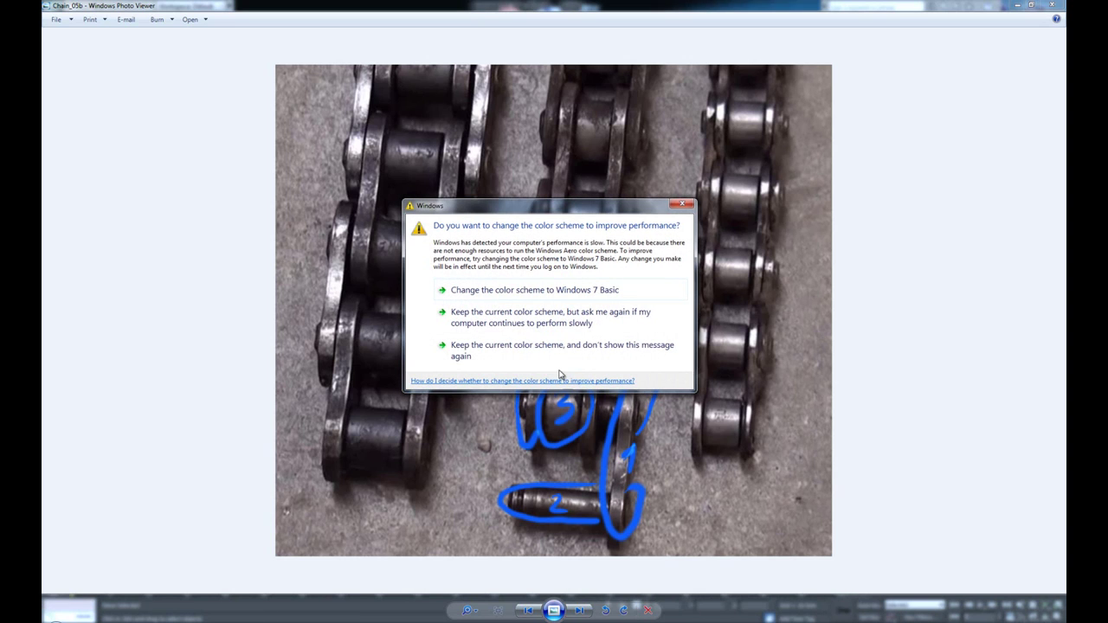
click(681, 206)
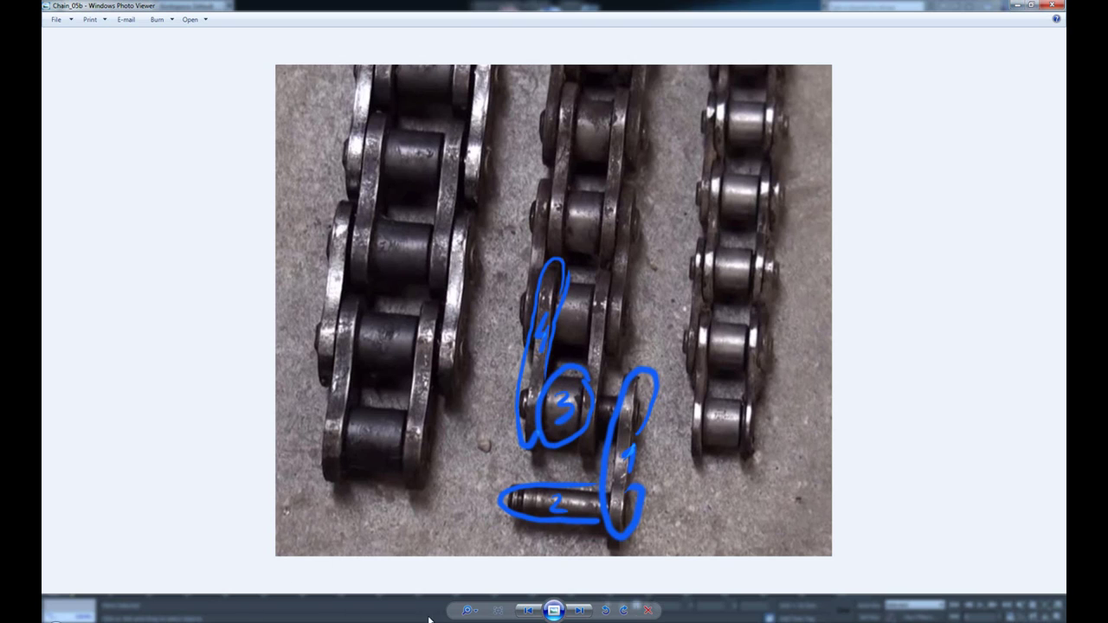
key(alt+Tab)
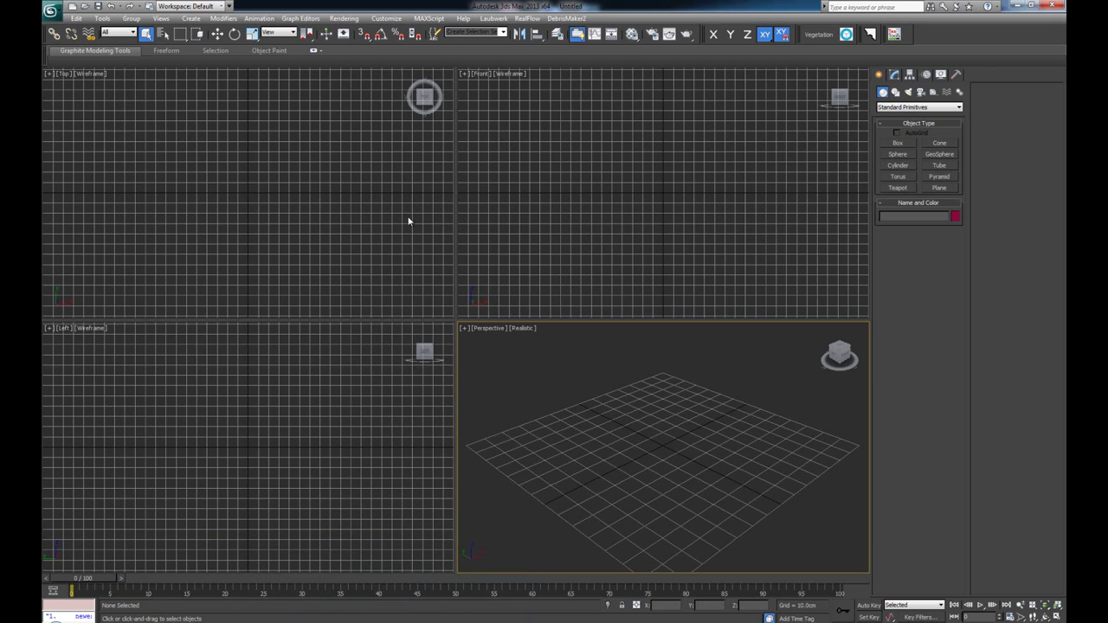
Draw a circle spline near the origin in the Front view and set its radius to 1 cm
click(672, 227)
key(alt+w)
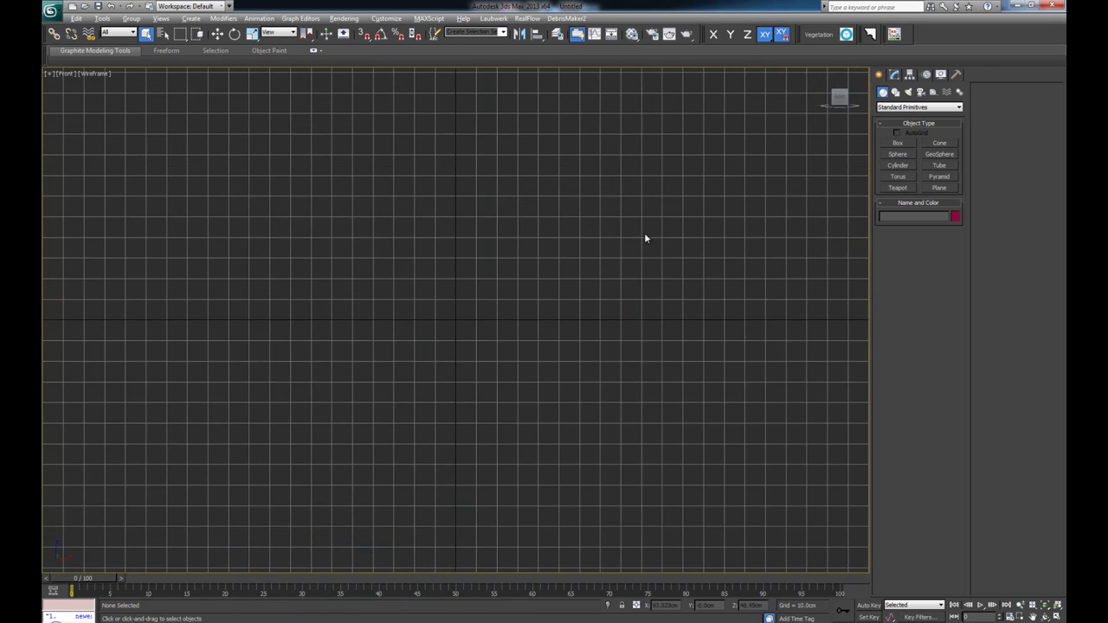
scroll(532, 289, up, 4)
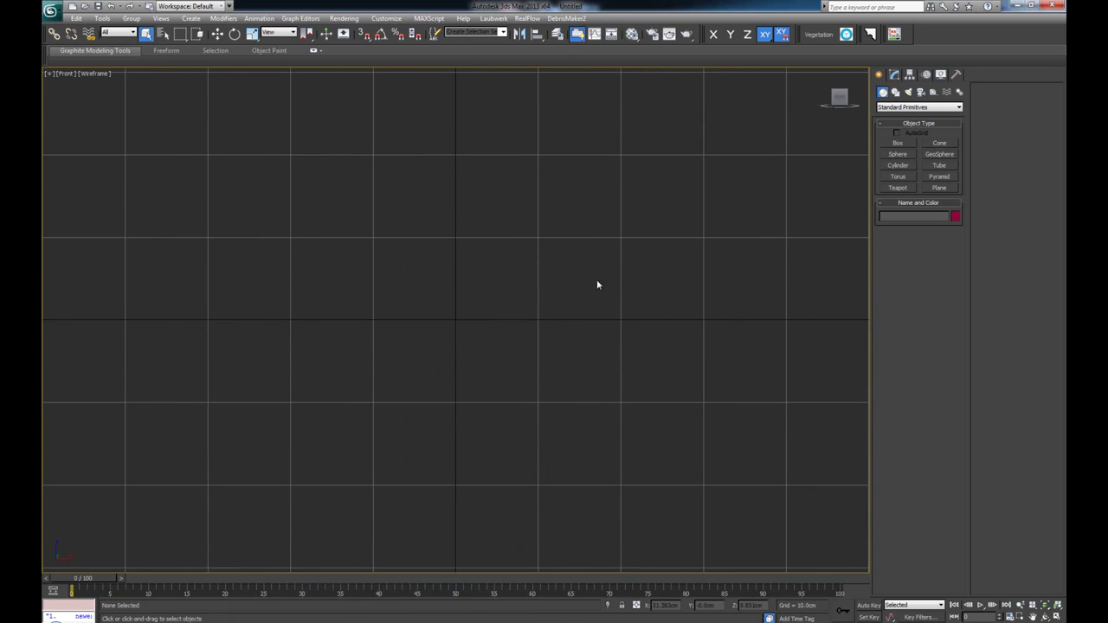
click(895, 92)
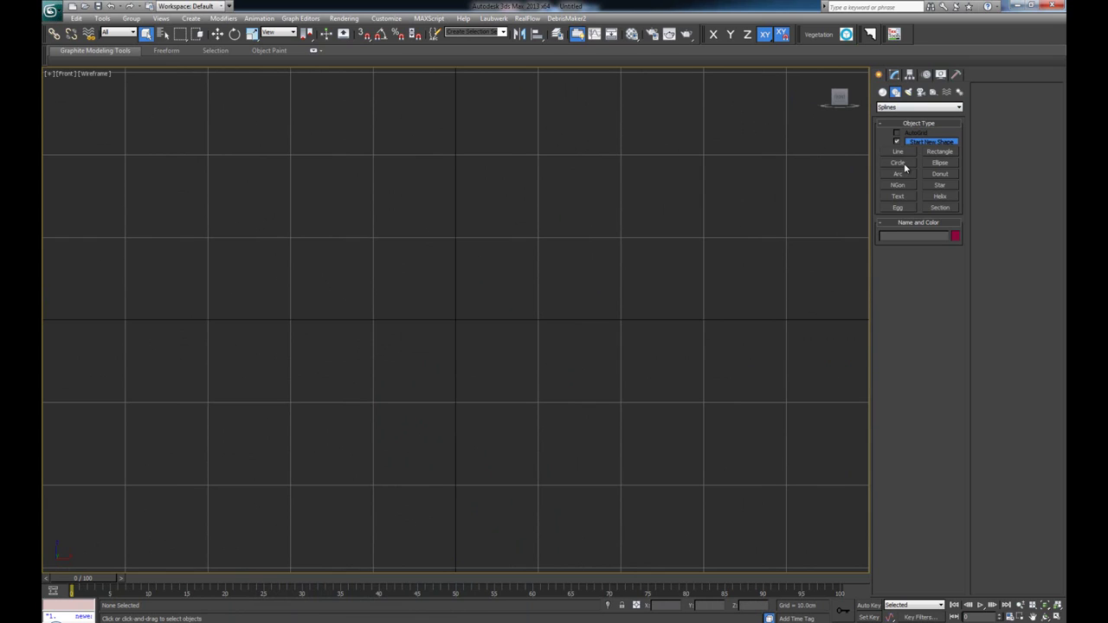
click(902, 163)
drag(456, 319, 469, 300)
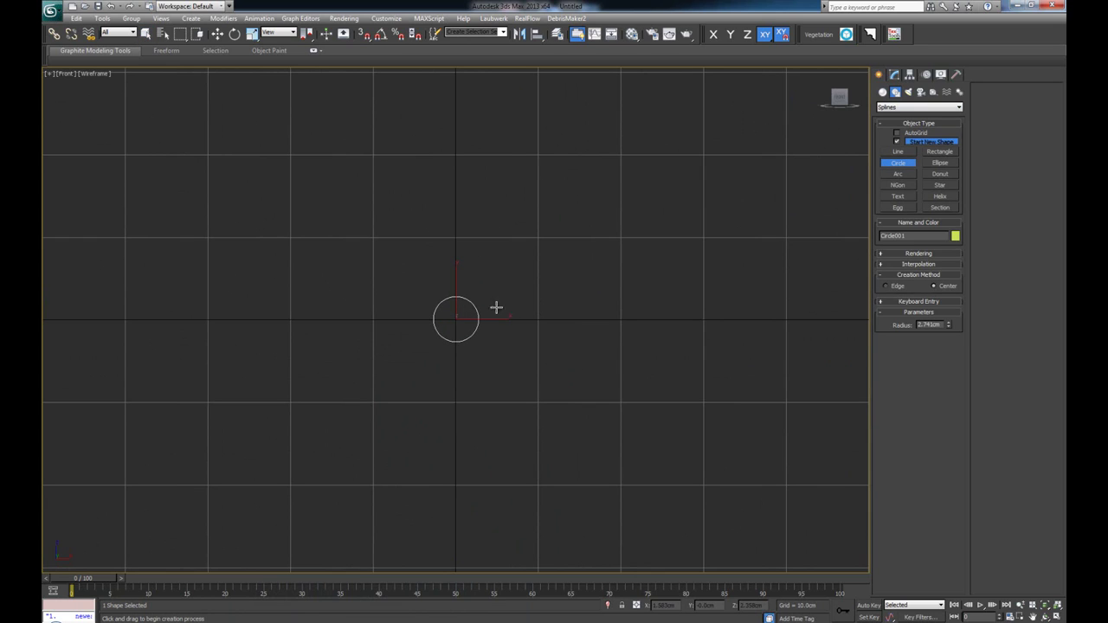
double_click(943, 324)
text(1)
key(Return)
key(z)
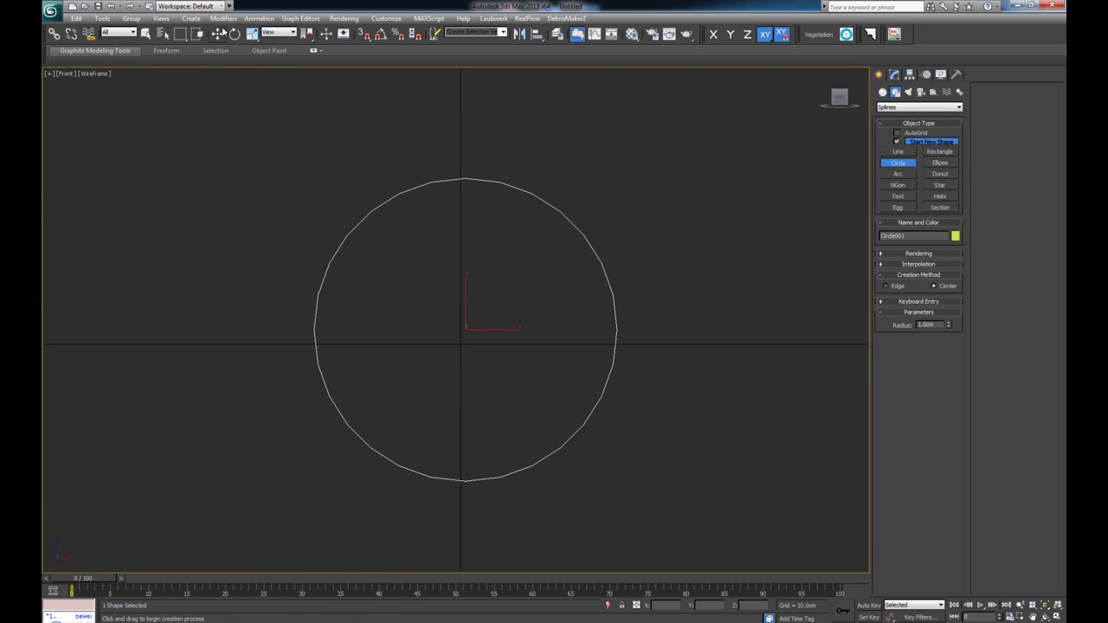
Centre the circle on the world origin by resetting its absolute X, Y and Z positions to 0
right_click(220, 33)
right_click(698, 518)
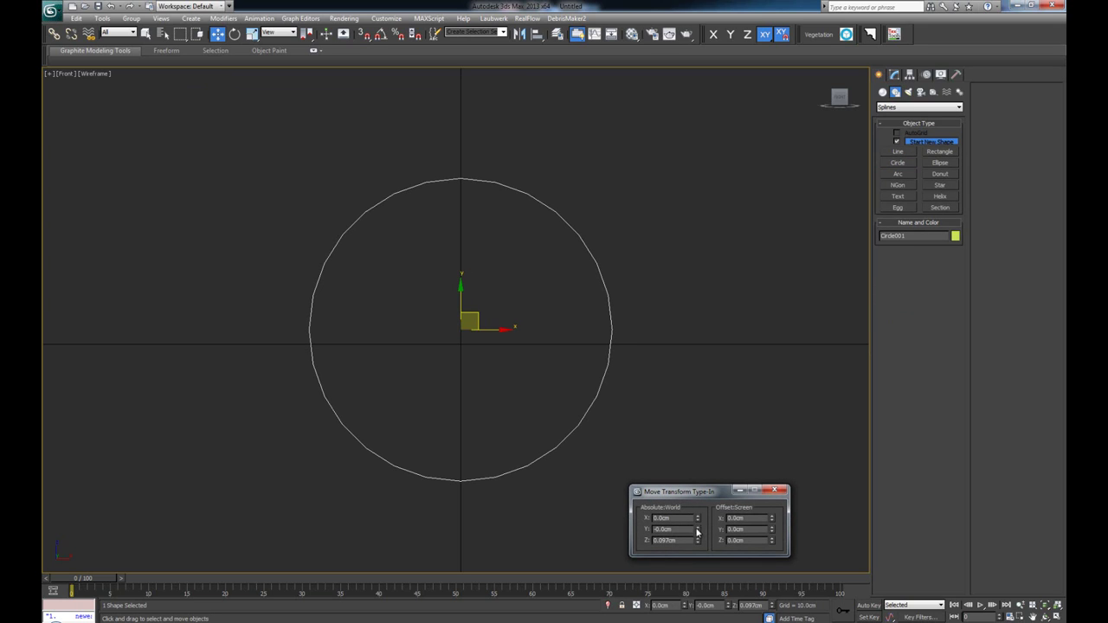
right_click(697, 530)
right_click(697, 540)
click(775, 491)
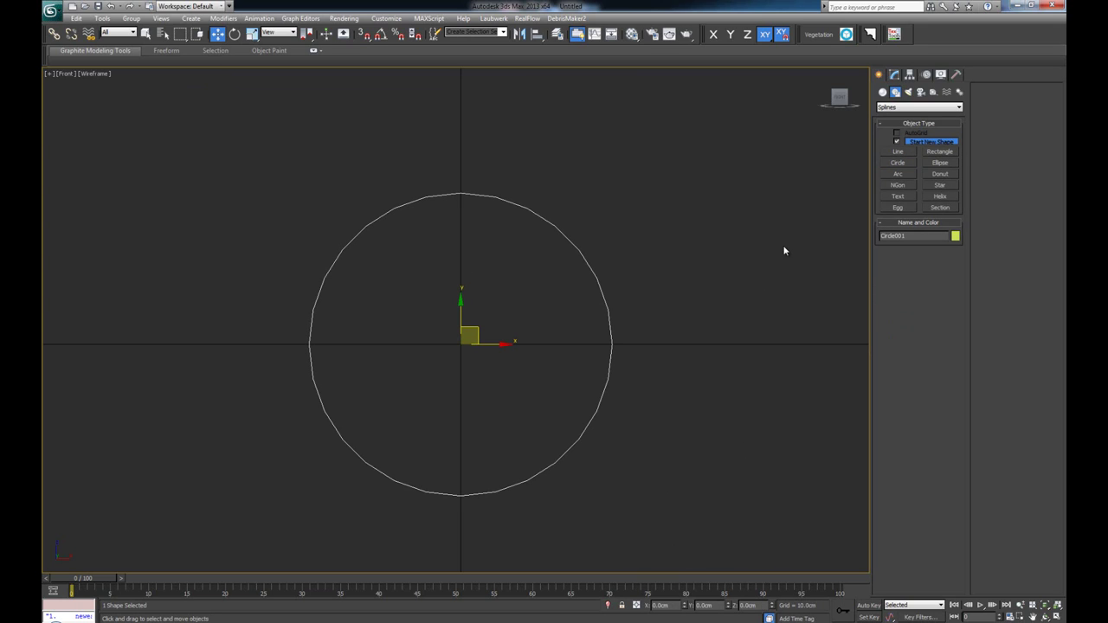
Set the circle's interpolation steps to 1 so that it forms an octagon
click(895, 75)
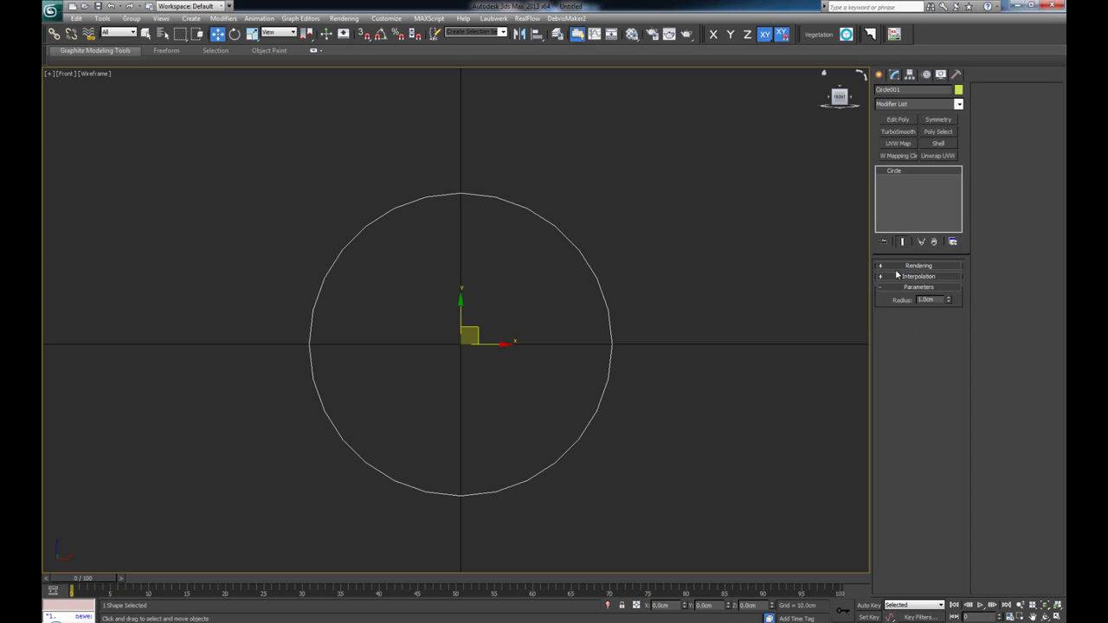
scroll(558, 306, down, 2)
scroll(558, 313, up, 2)
click(919, 278)
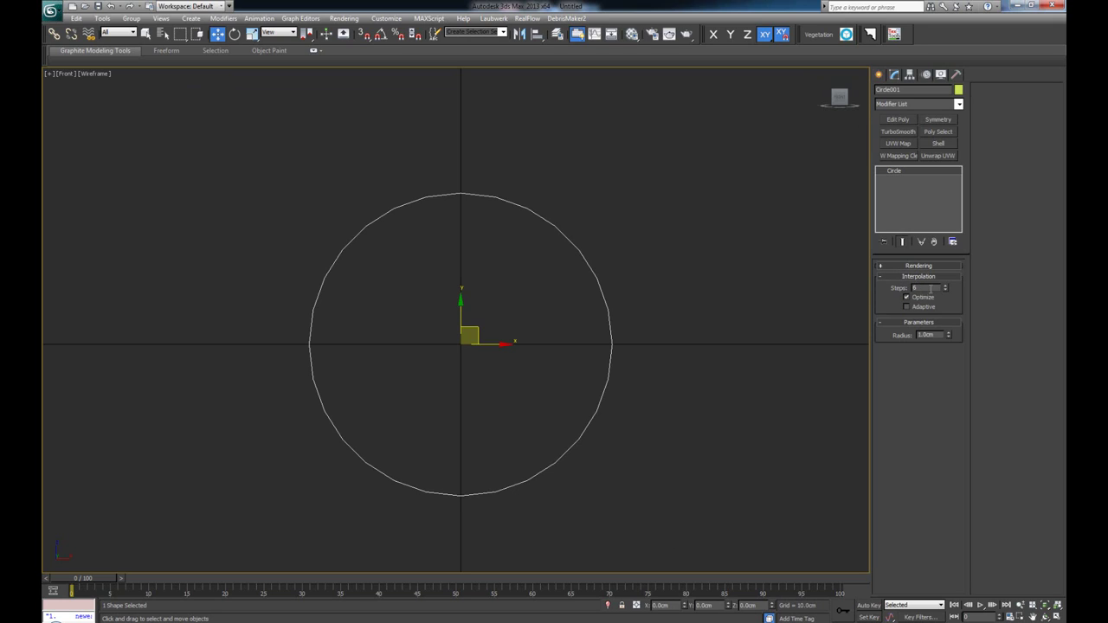
drag(948, 294, 946, 295)
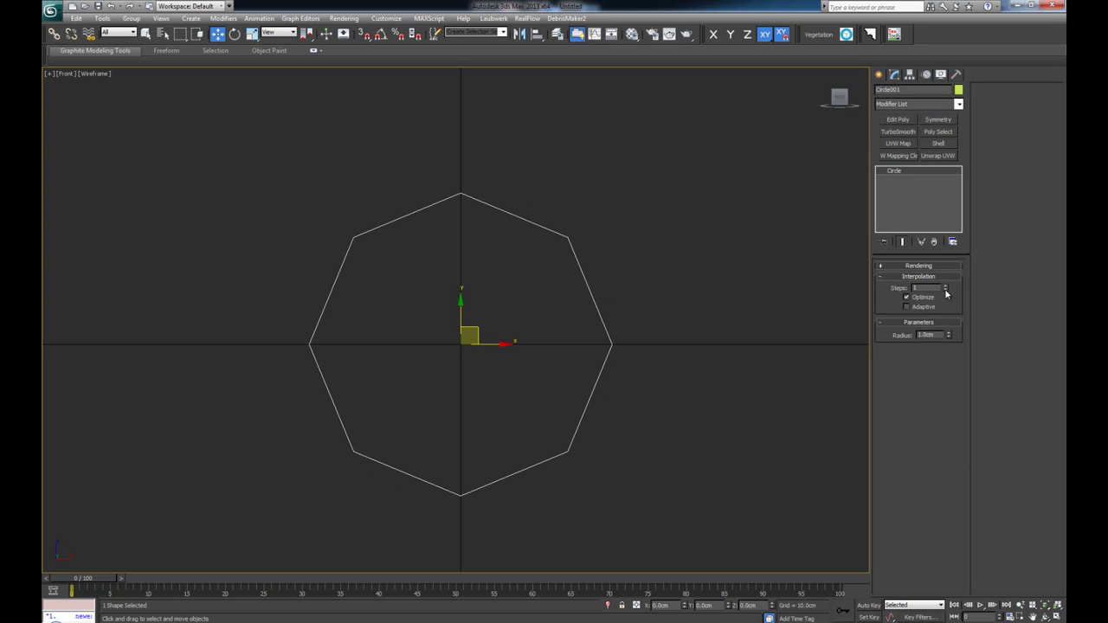
Clone the octagonal circle and offset the clone by 3 cm along the X axis
middle_drag(664, 310, 566, 311)
scroll(567, 312, down, 2)
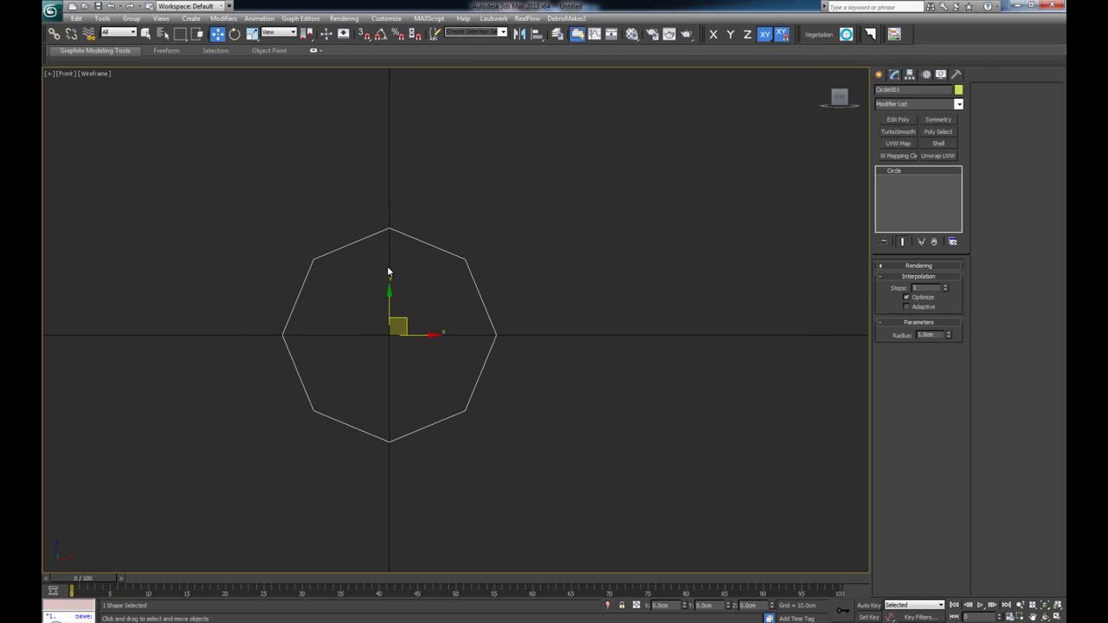
key(ctrl+v)
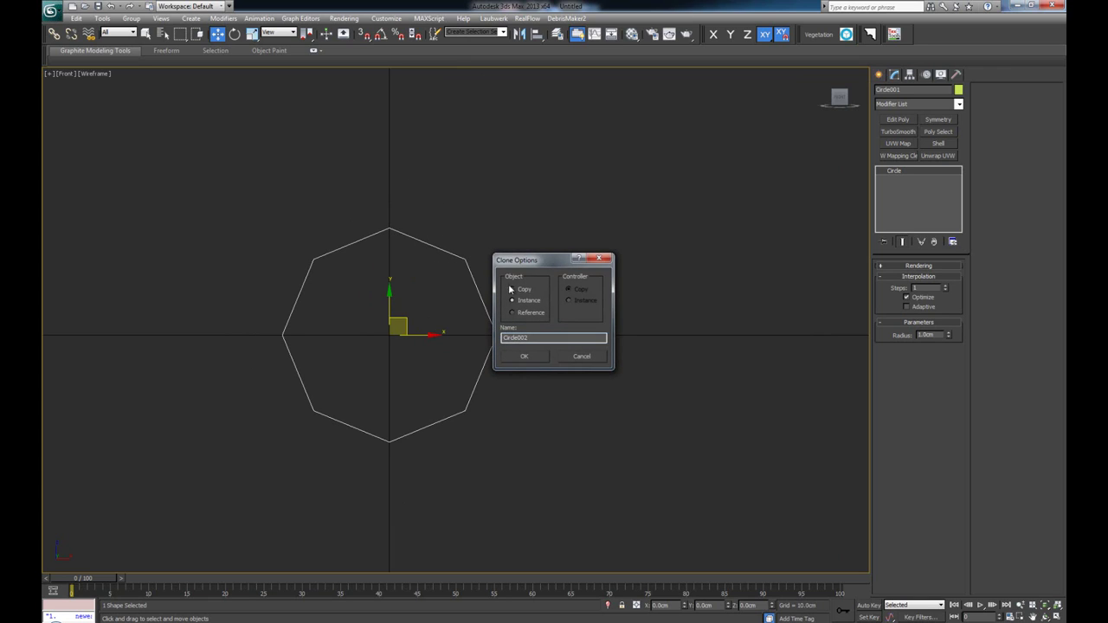
click(536, 359)
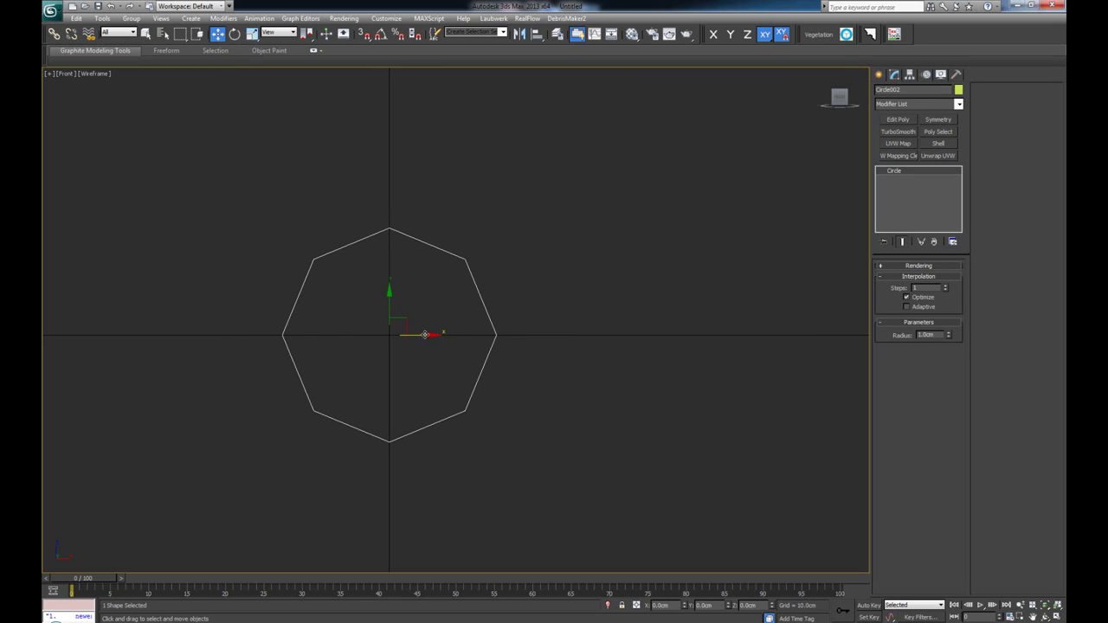
right_click(222, 35)
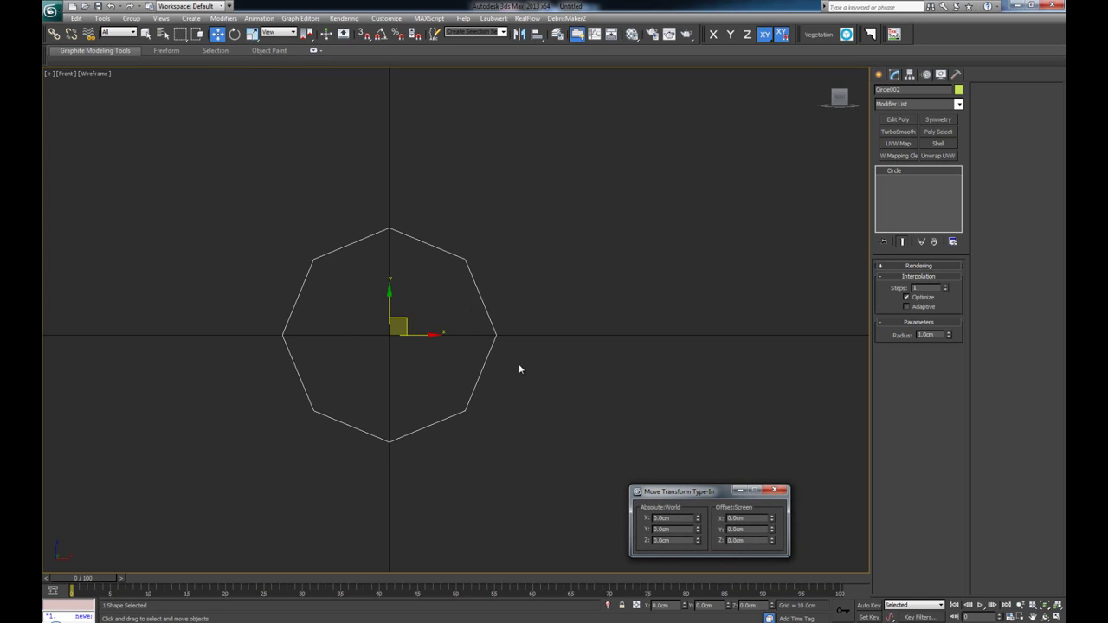
double_click(746, 518)
text(3)
key(Return)
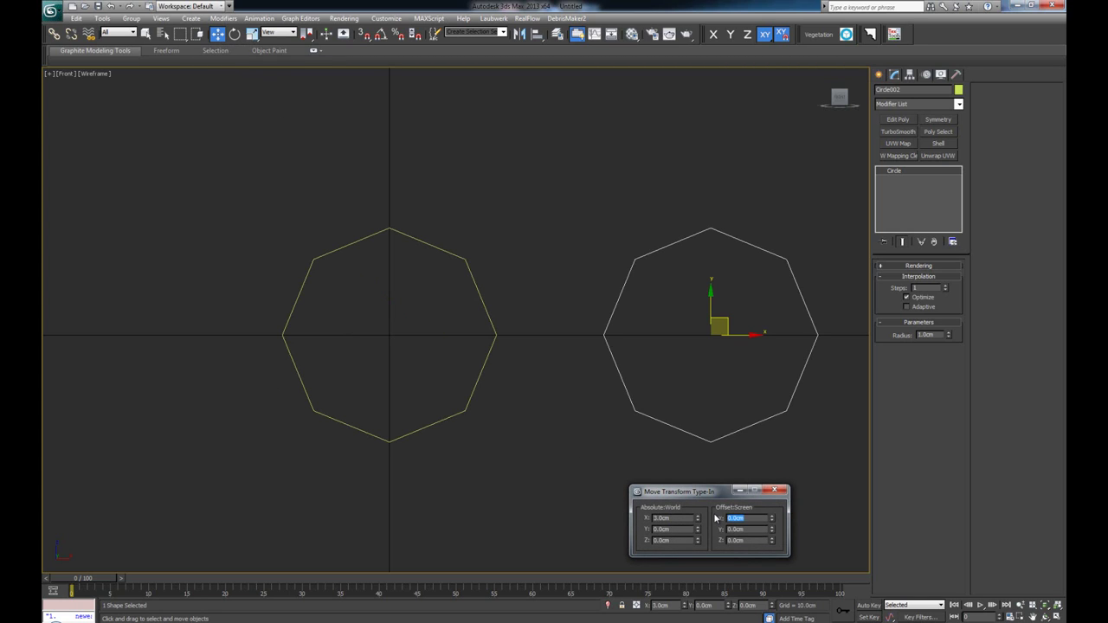
click(764, 492)
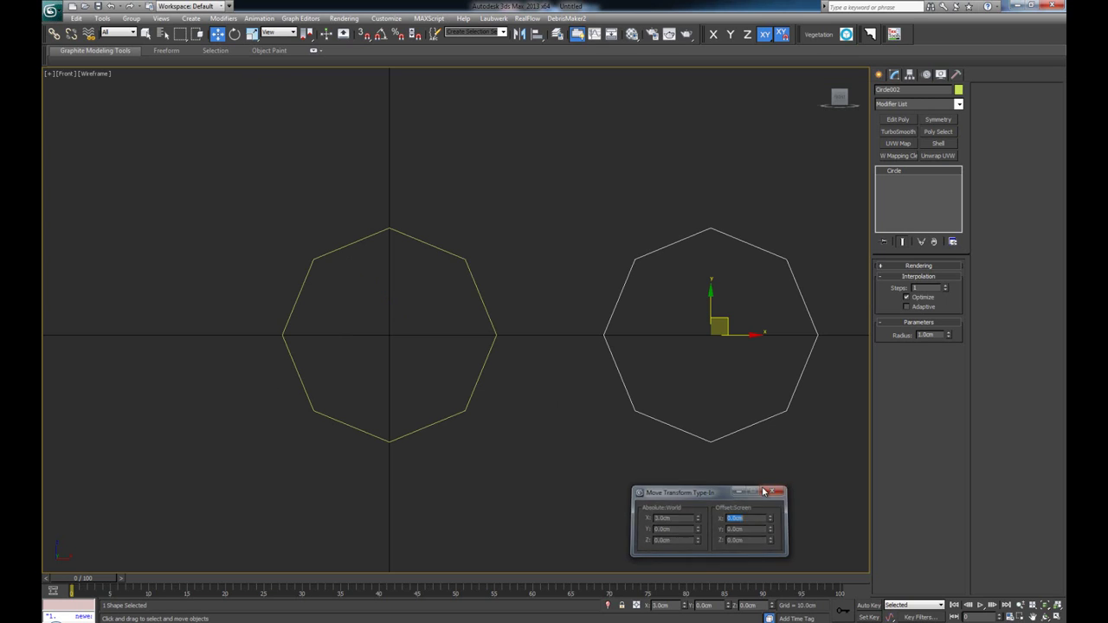
Convert the original circle to an editable spline and attach the cloned circle to it
middle_drag(655, 262, 609, 286)
drag(457, 285, 412, 321)
right_click(432, 307)
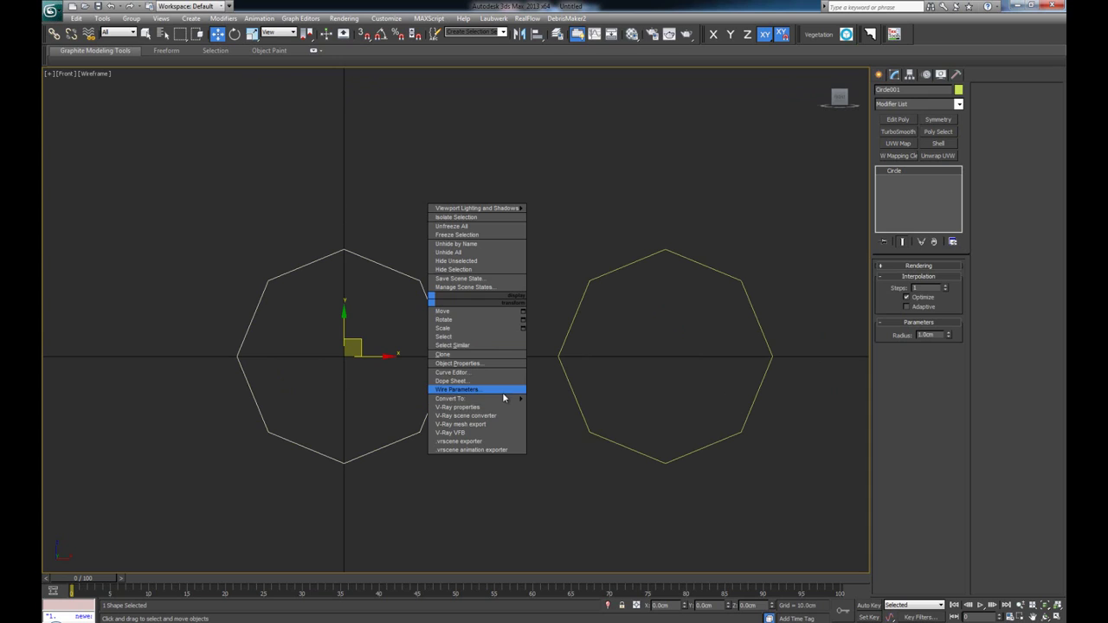
mouse_move(506, 399)
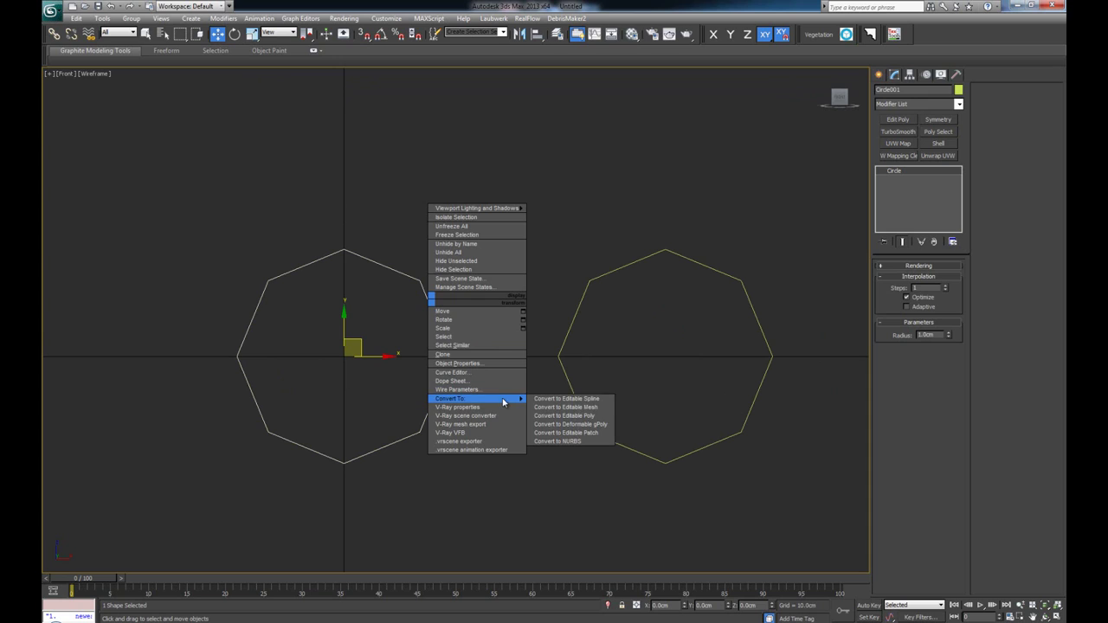
click(559, 399)
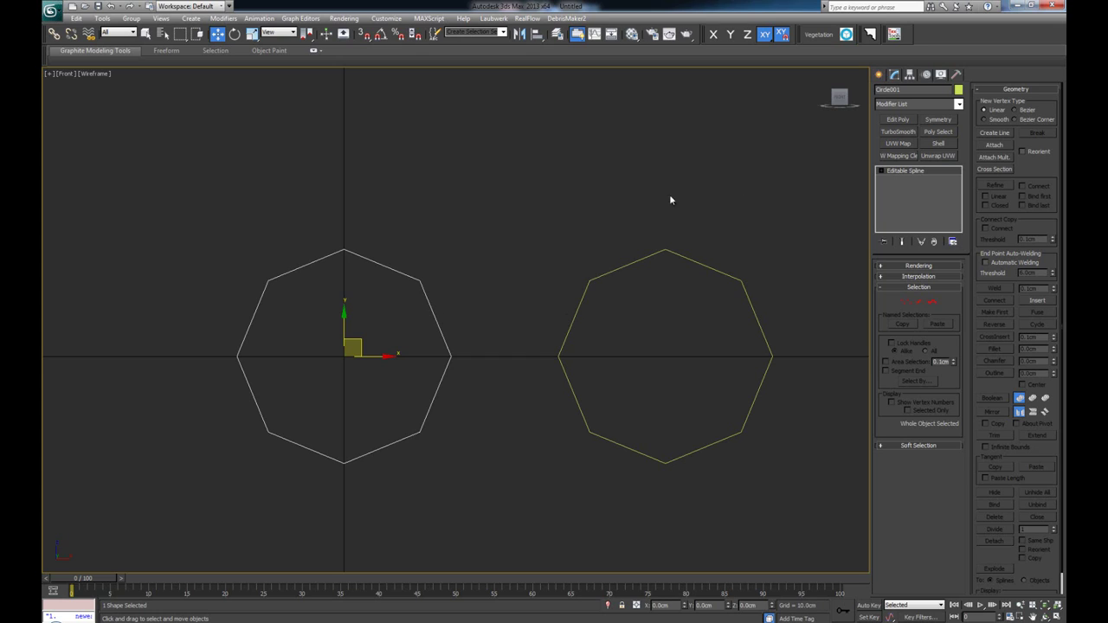
click(994, 146)
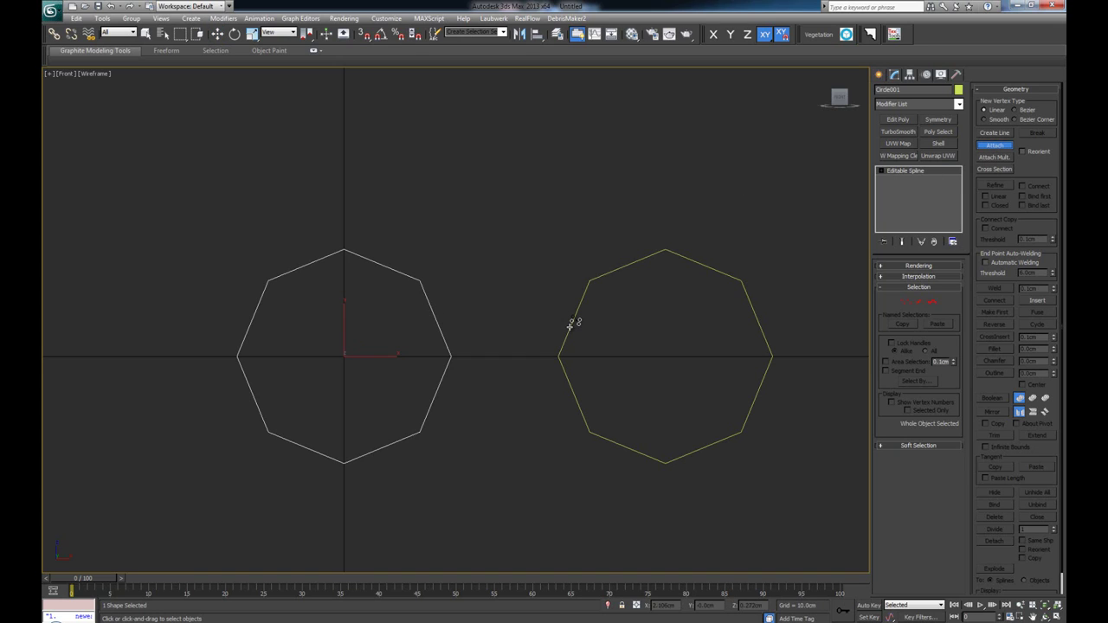
key(w)
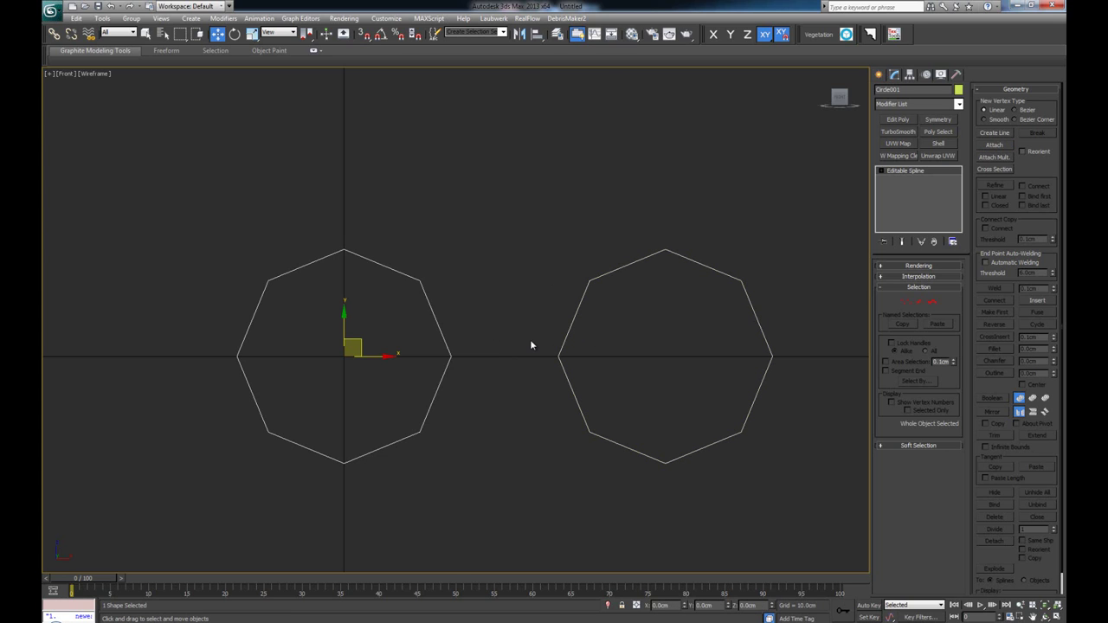
Convert the combined two-circle spline to an editable poly
key(alt+w)
right_click(672, 412)
key(z)
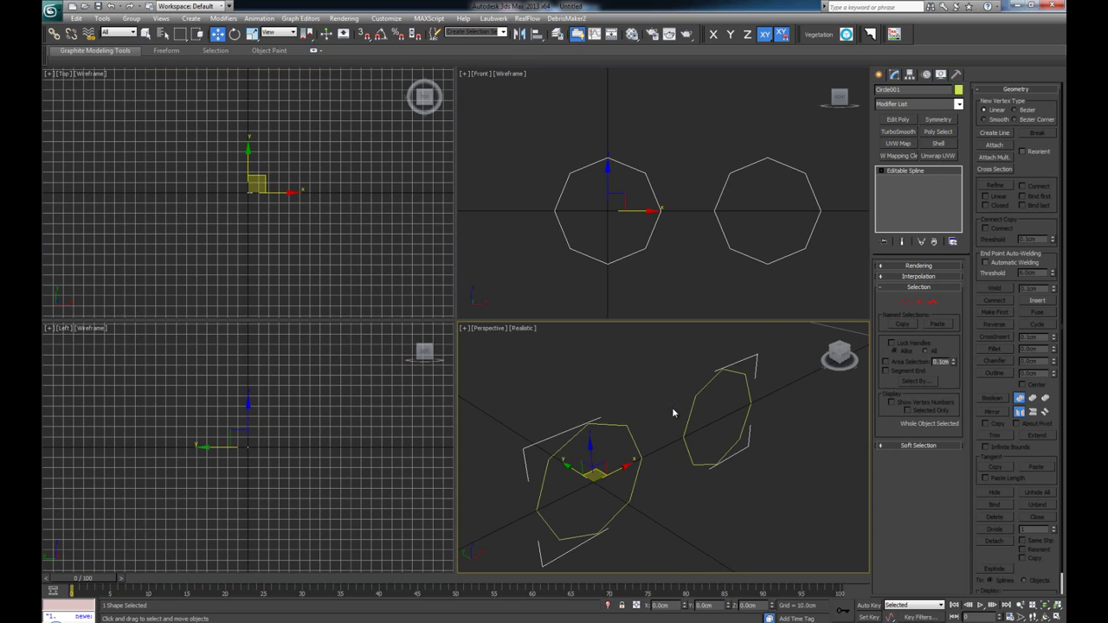
right_click(666, 230)
right_click(653, 192)
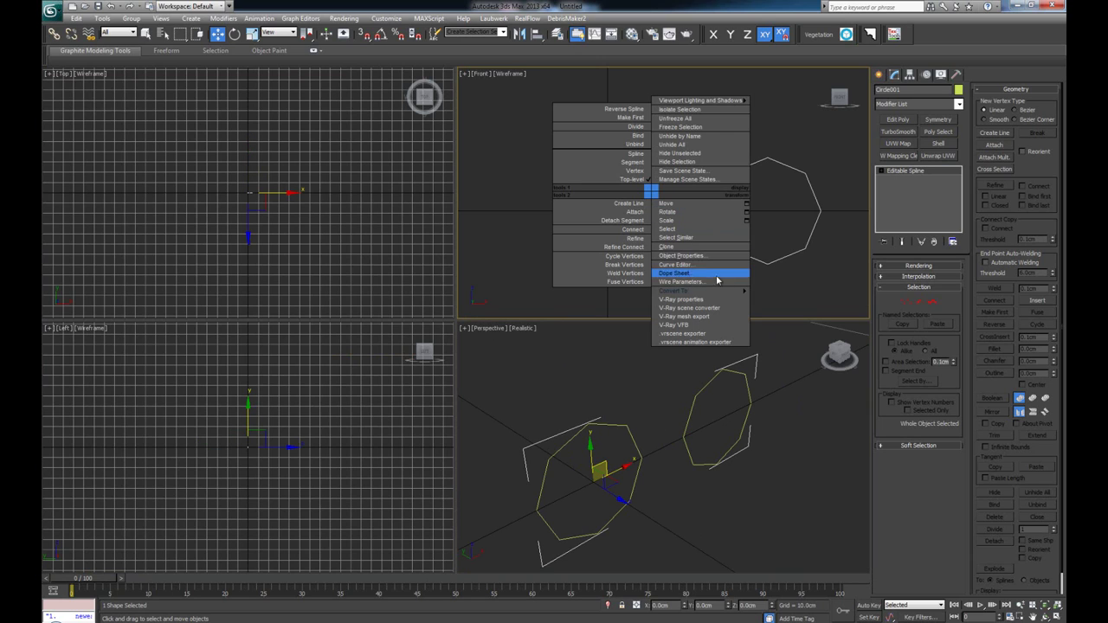
mouse_move(723, 292)
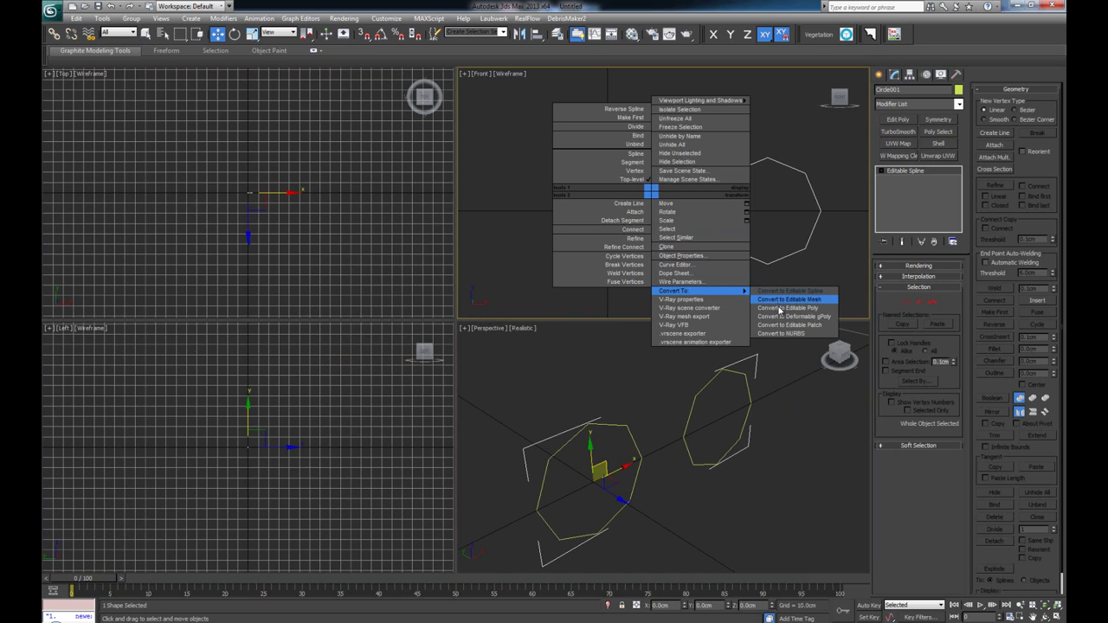
click(778, 308)
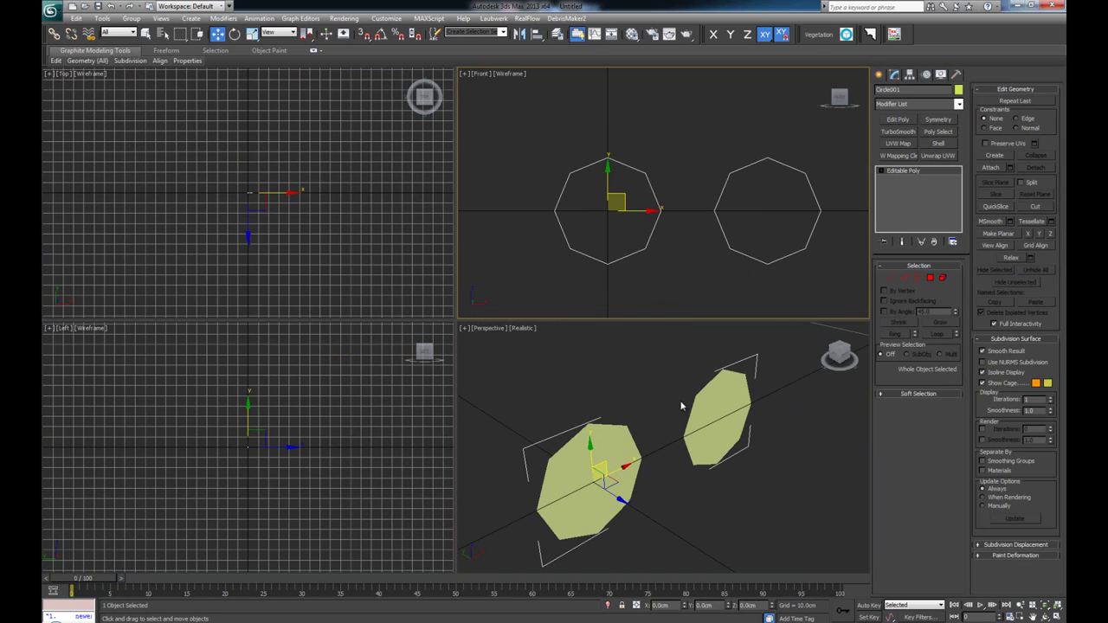
Bridge the upper pair and the lower pair of facing edges between the two octagons
key(alt+w)
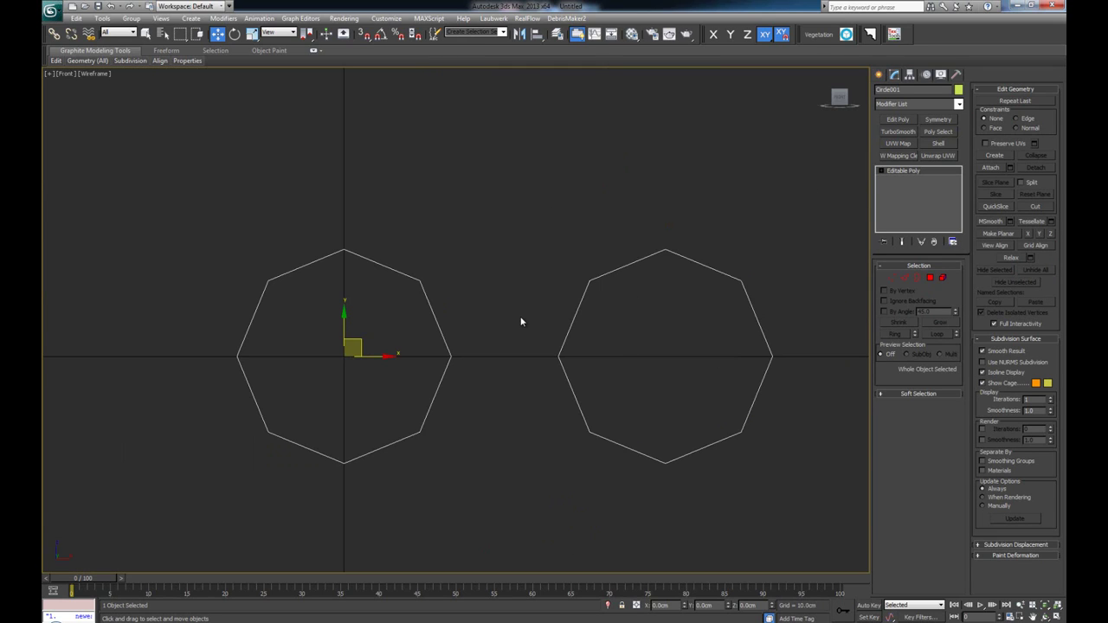
click(905, 277)
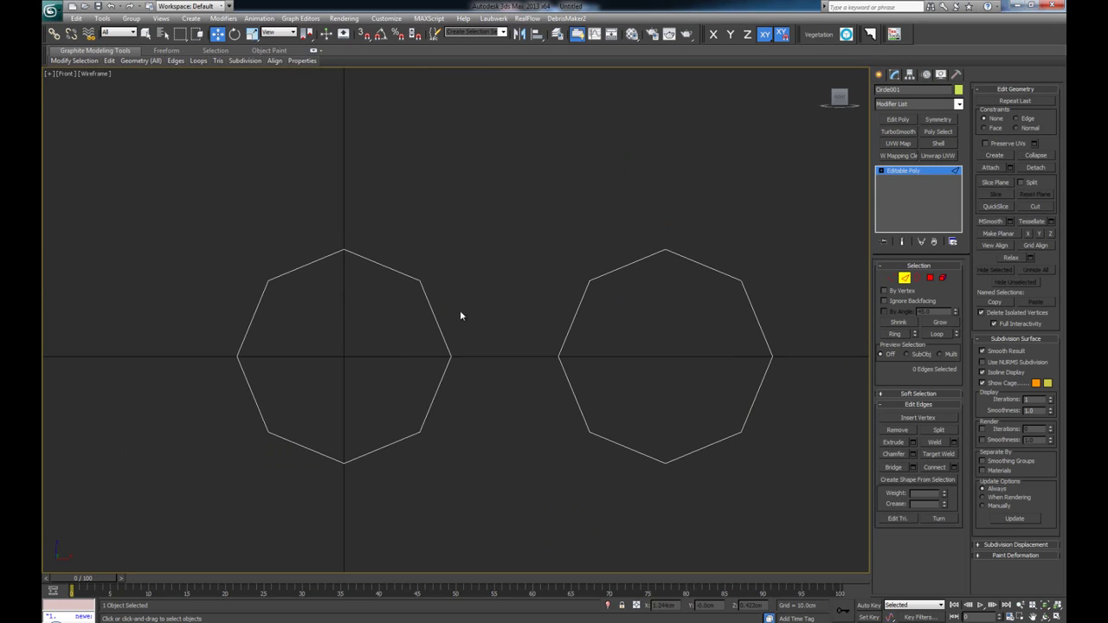
drag(595, 307, 389, 311)
click(893, 468)
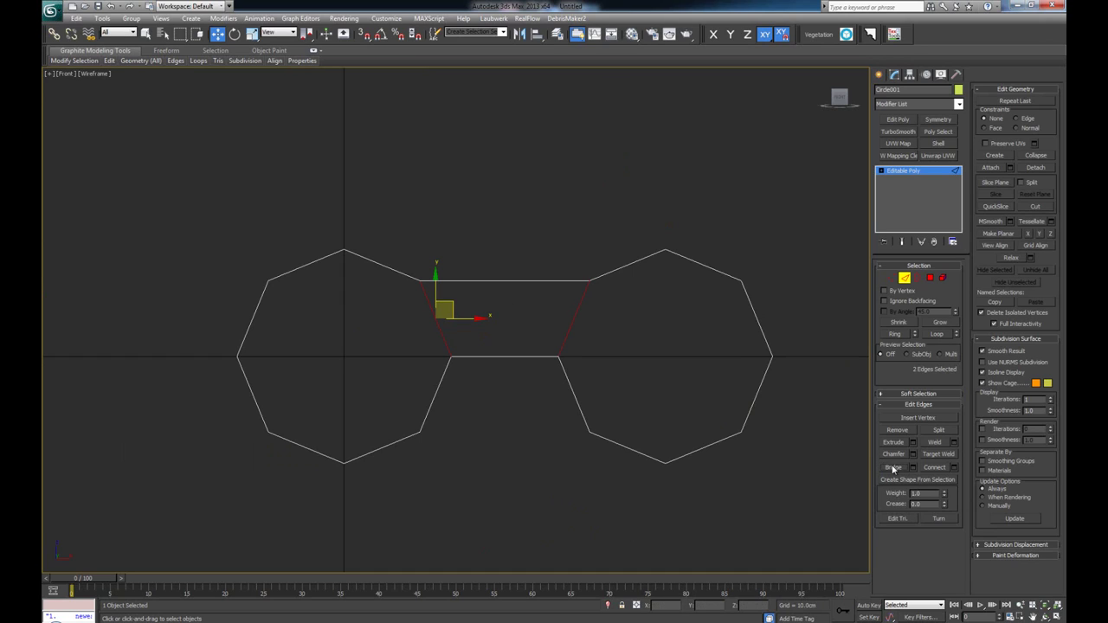
drag(406, 389, 398, 396)
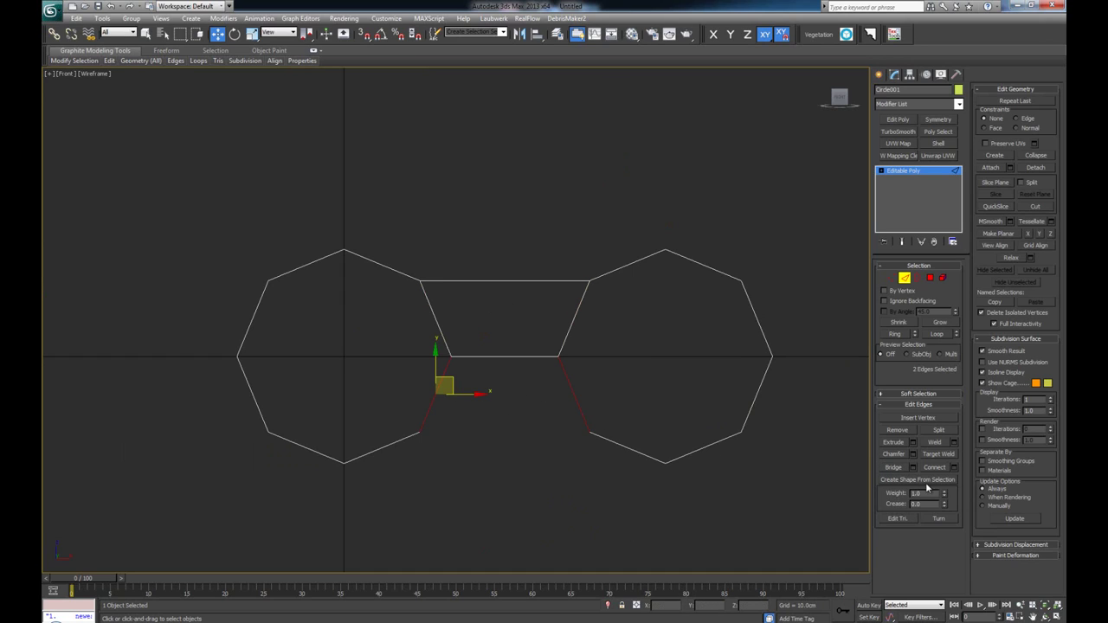
click(901, 468)
click(615, 387)
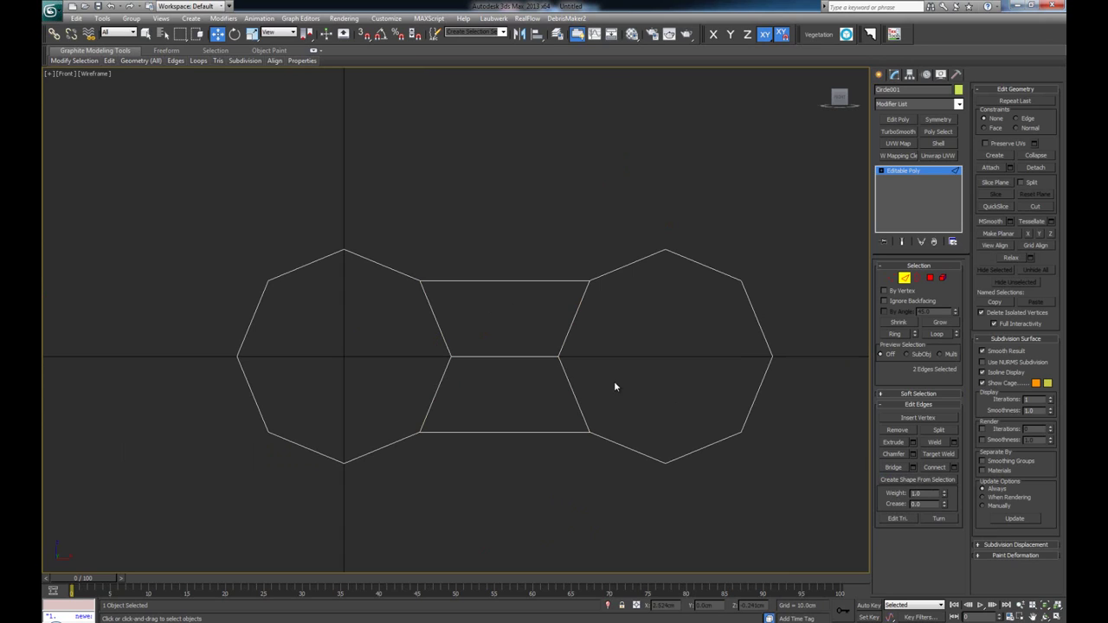
scroll(536, 319, down, 2)
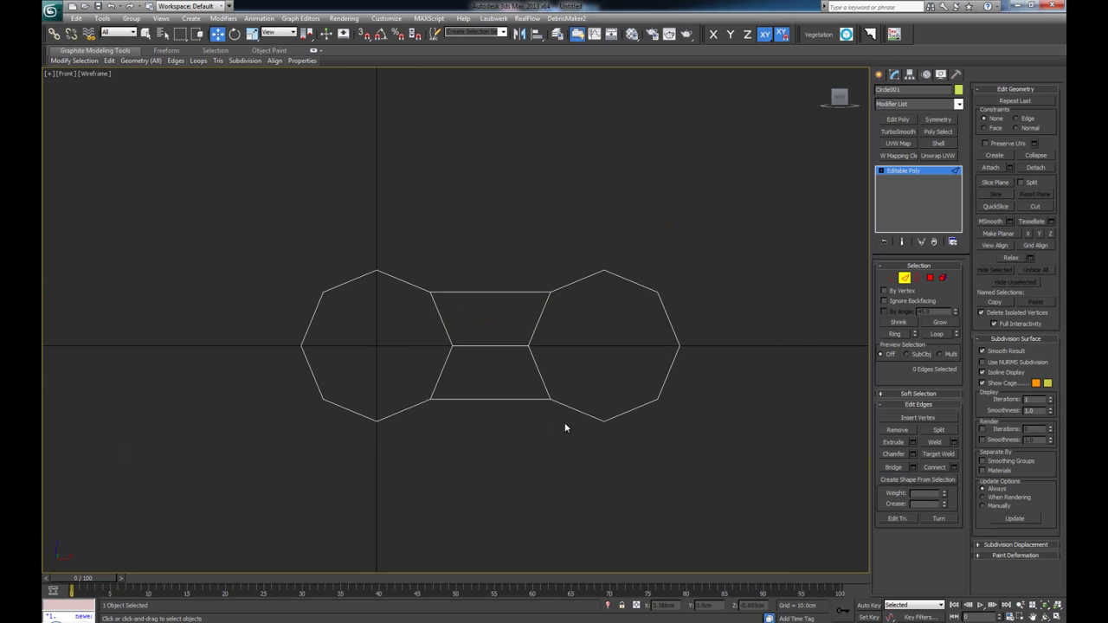
Examine the link plate's shape and pin holes in the Chain_05b and Chain_03 reference photos in Windows Photo Viewer, and return to 3ds Max
key(alt+Tab)
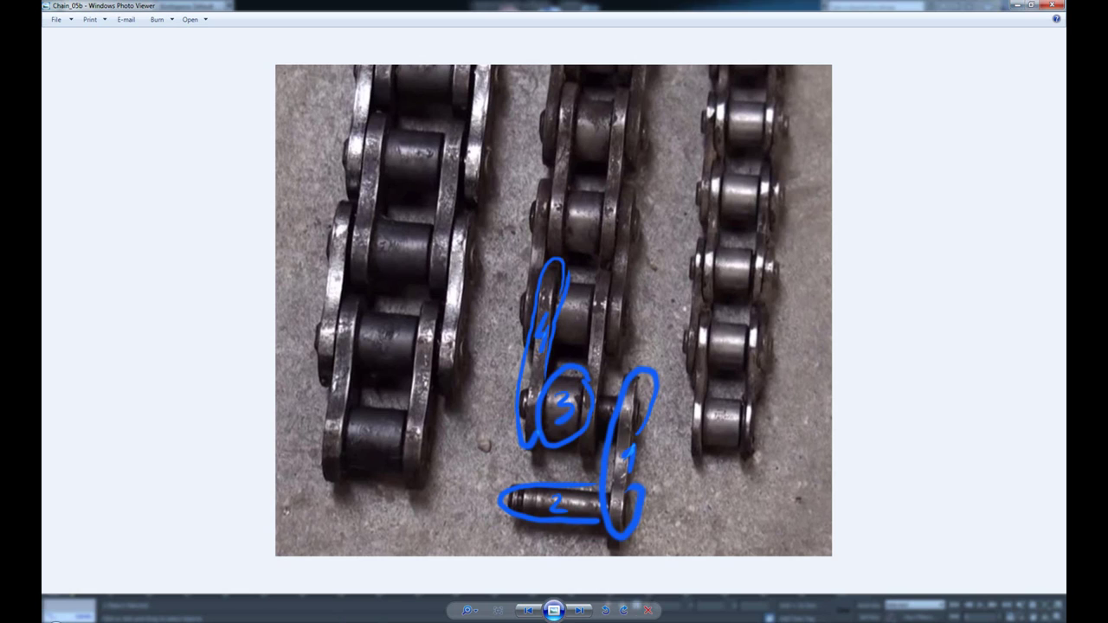
key(alt+Tab)
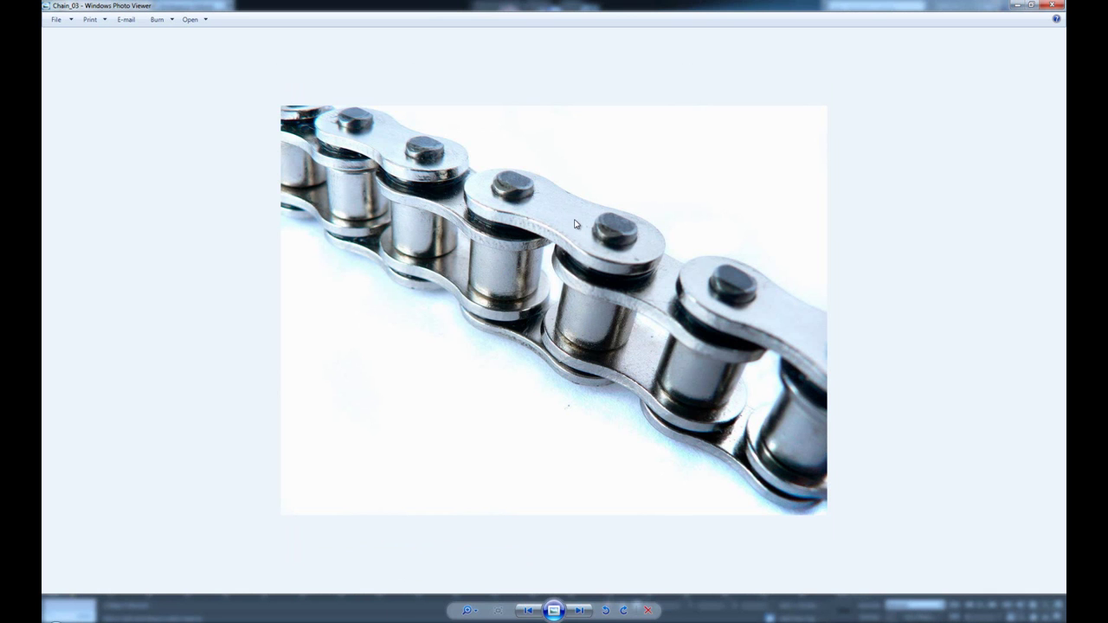
scroll(578, 227, up, 1)
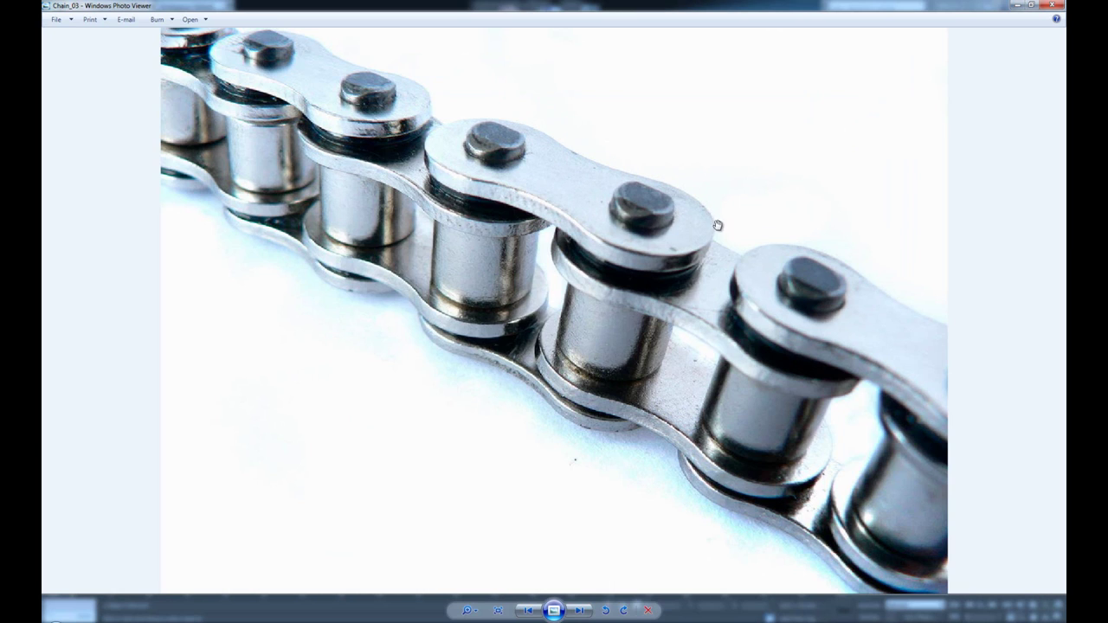
click(346, 620)
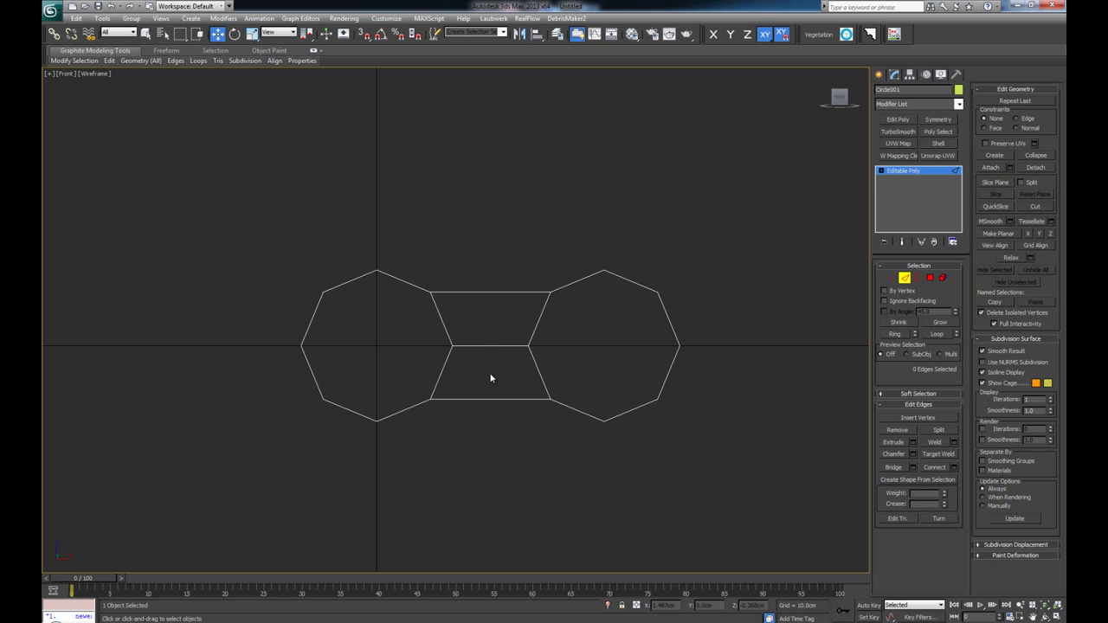
Inset both octagon polygons by 0.6 cm and delete the inner polygons to open the two pin holes
scroll(482, 328, up, 2)
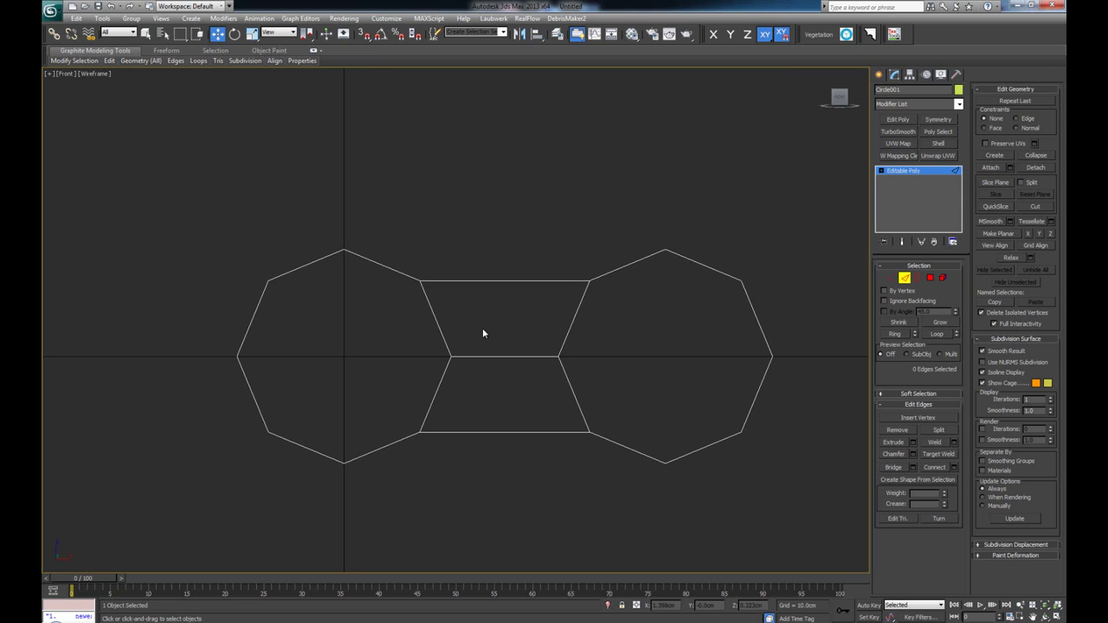
click(930, 277)
click(653, 349)
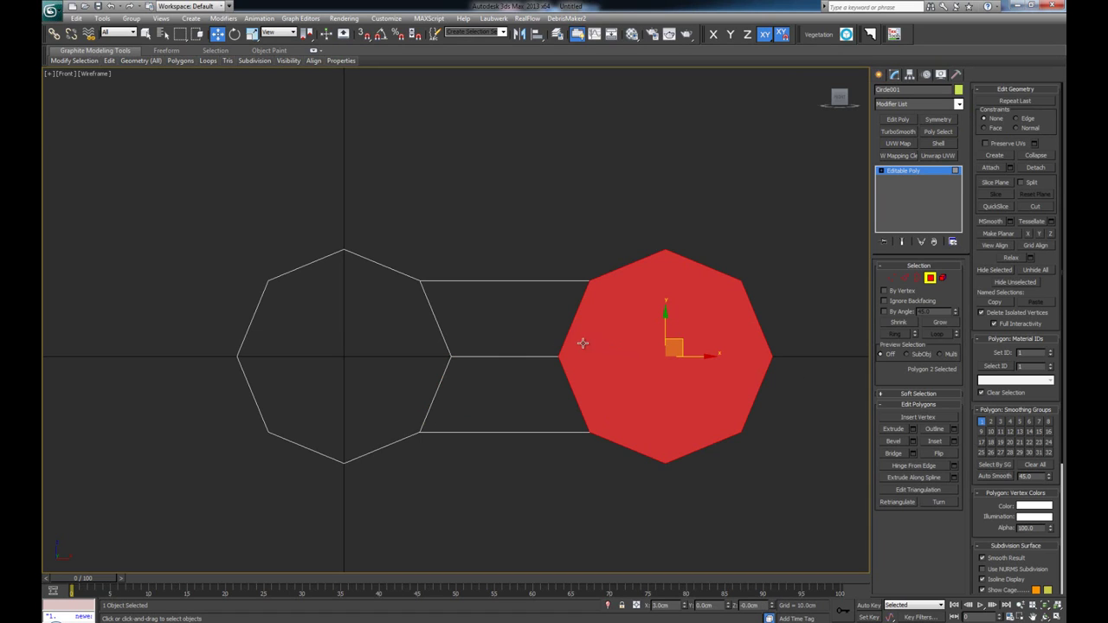
ctrl+click(335, 343)
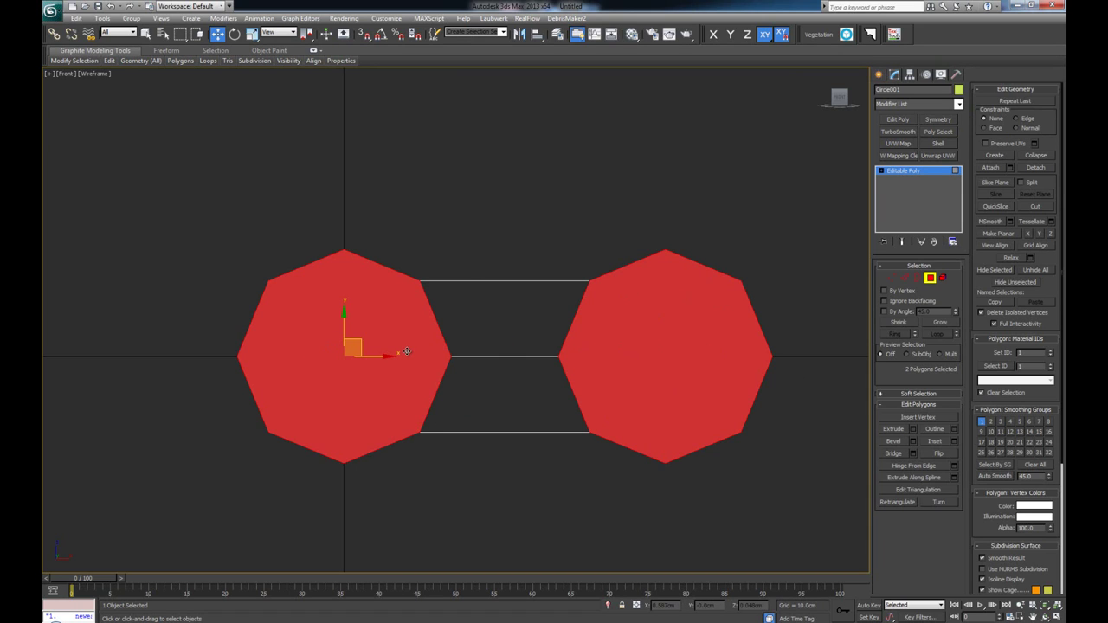
click(953, 442)
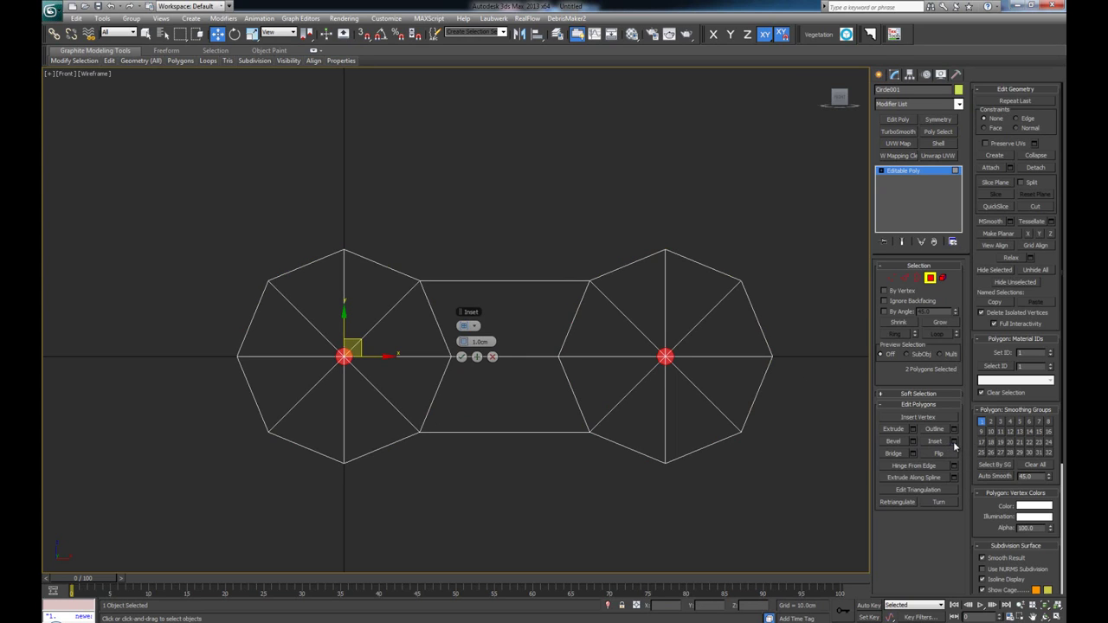
drag(469, 344, 528, 344)
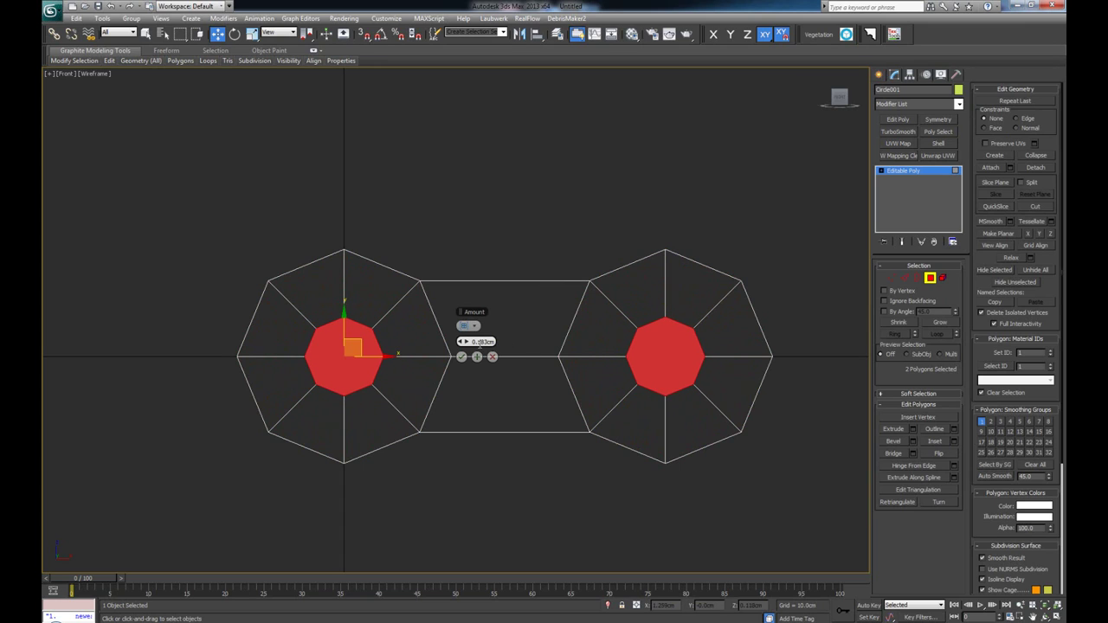
text(6)
key(Return)
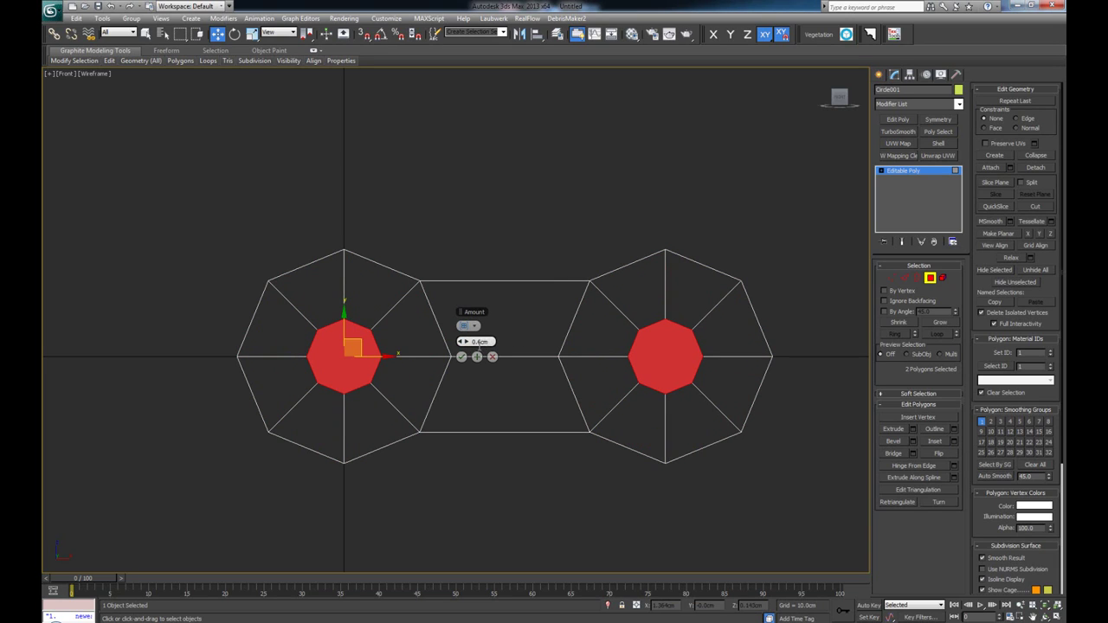
click(461, 356)
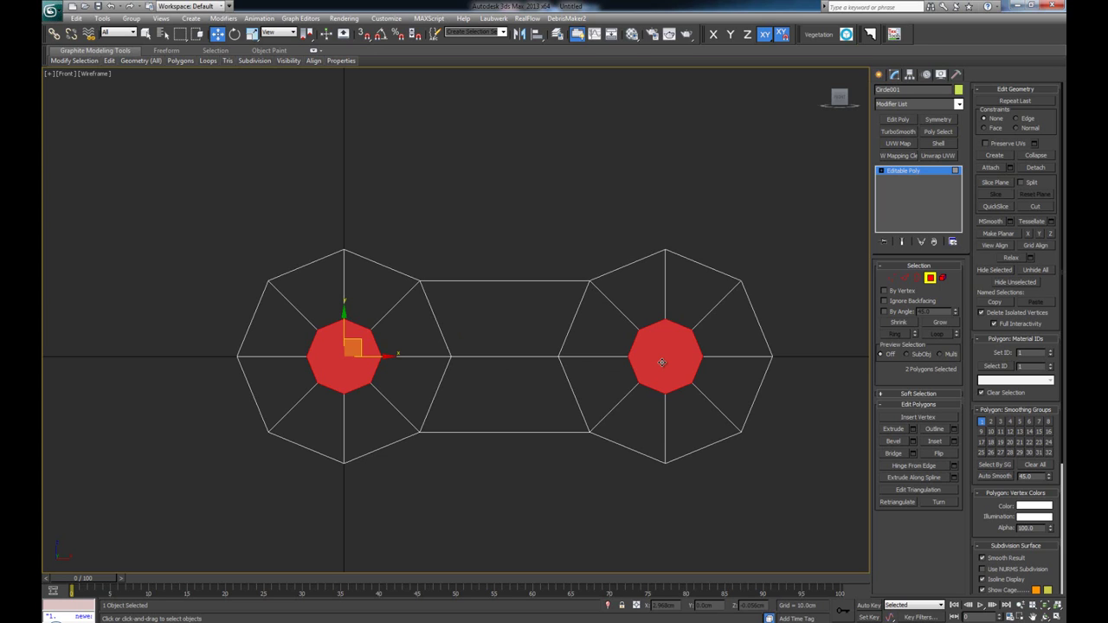
key(ctrl+d)
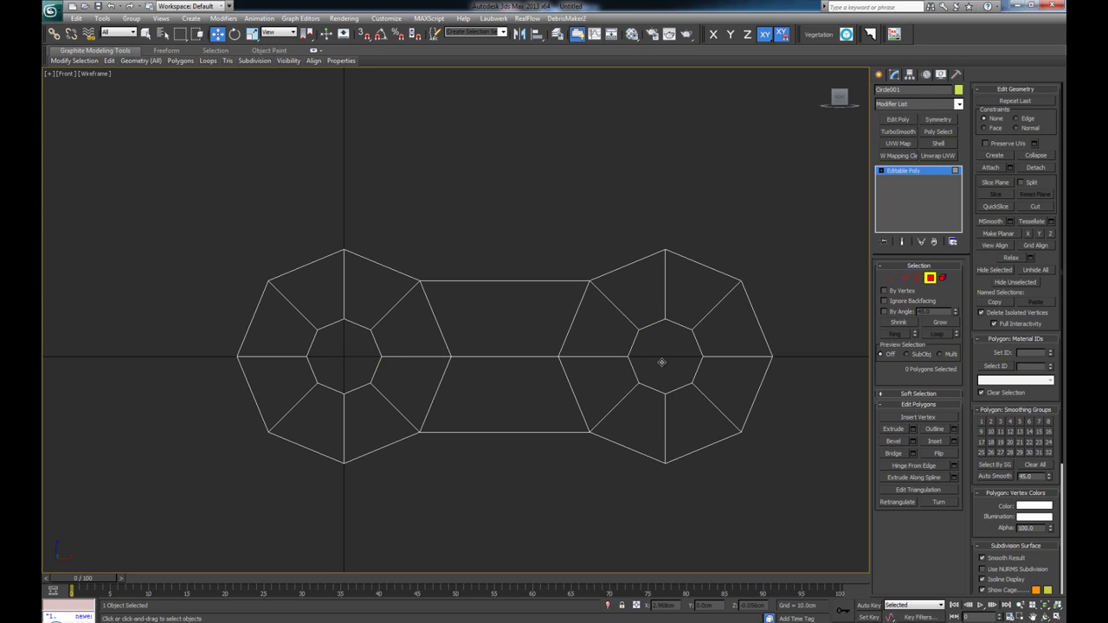
Show the plate in a maximized perspective view with edged faces on and the selection brackets and grid hidden
key(alt+w)
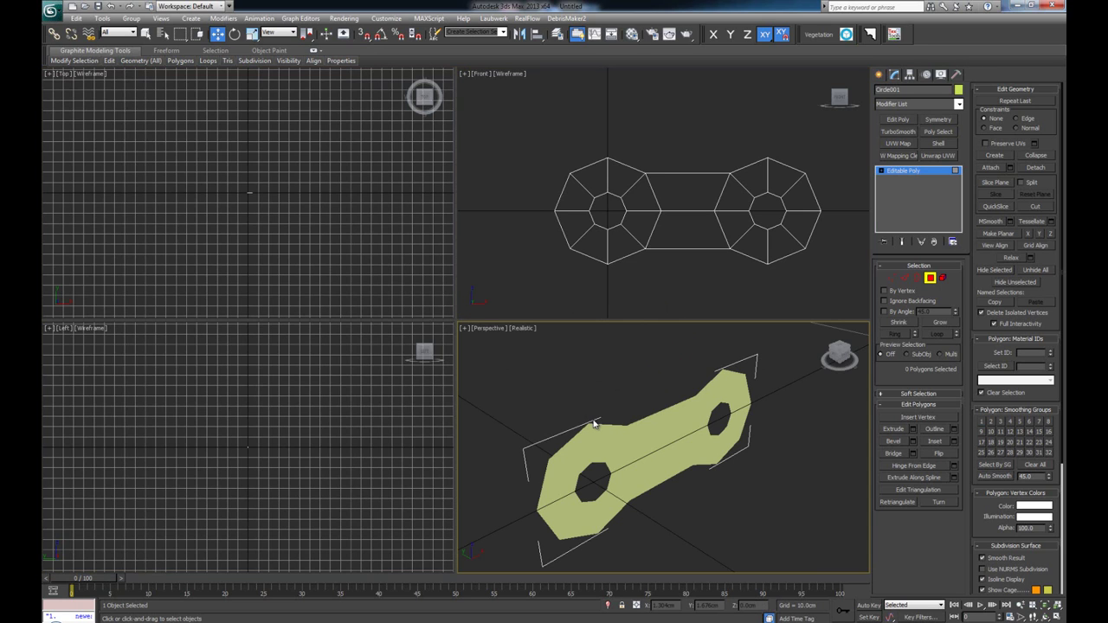
key(alt+w)
mouse_move(594, 423)
alt+middle_down()
mouse_move(455, 369)
mouse_move(498, 361)
alt+middle_up()
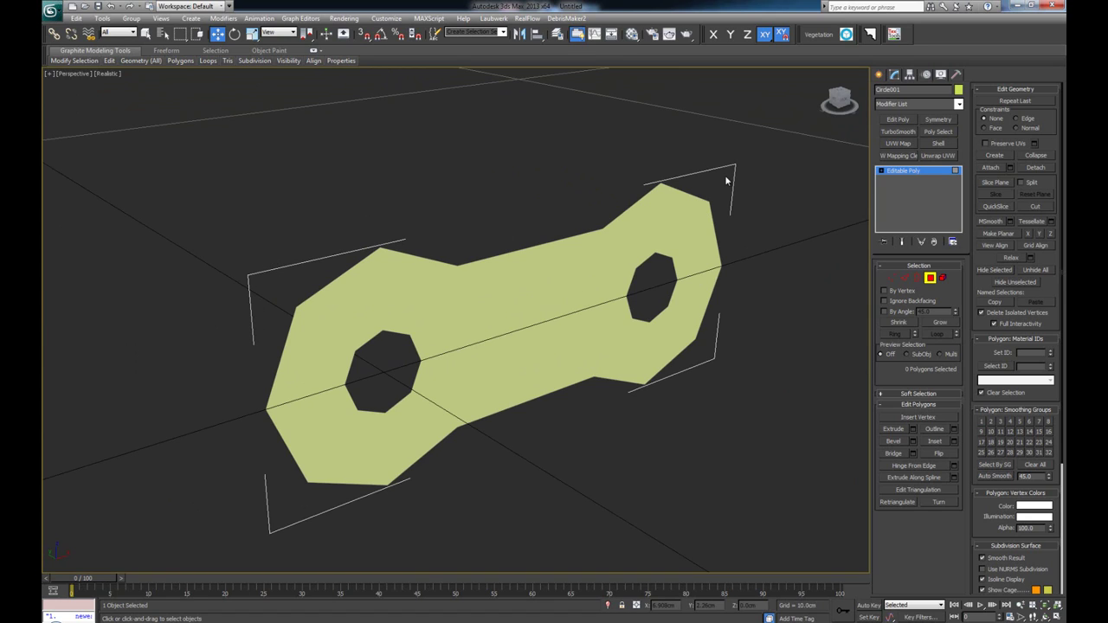
key(j)
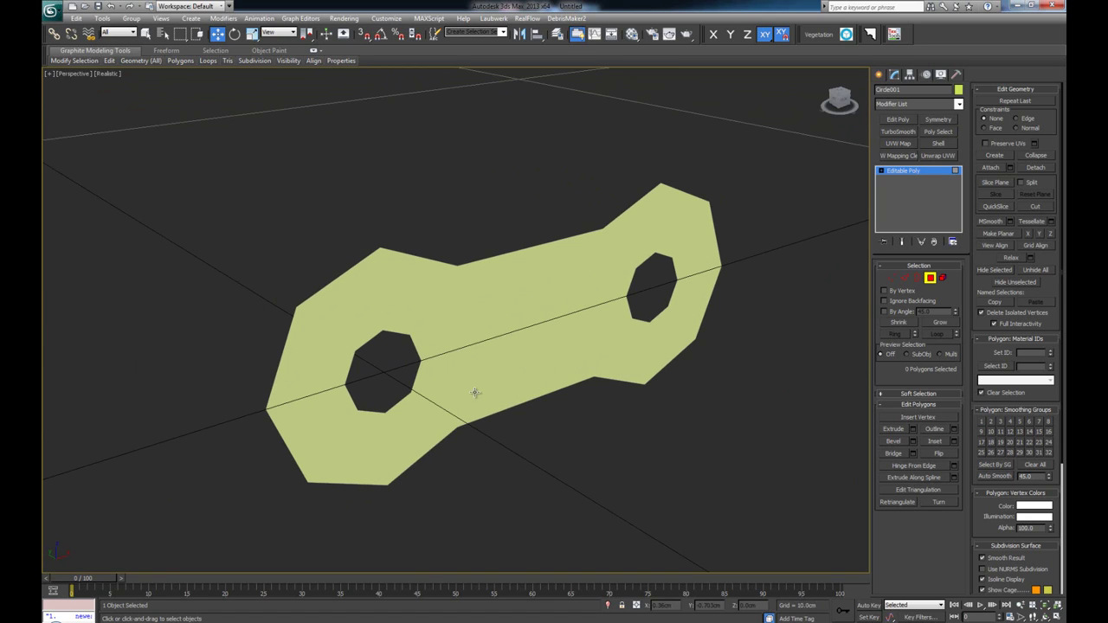
key(g)
scroll(507, 334, down, 2)
scroll(507, 335, up, 4)
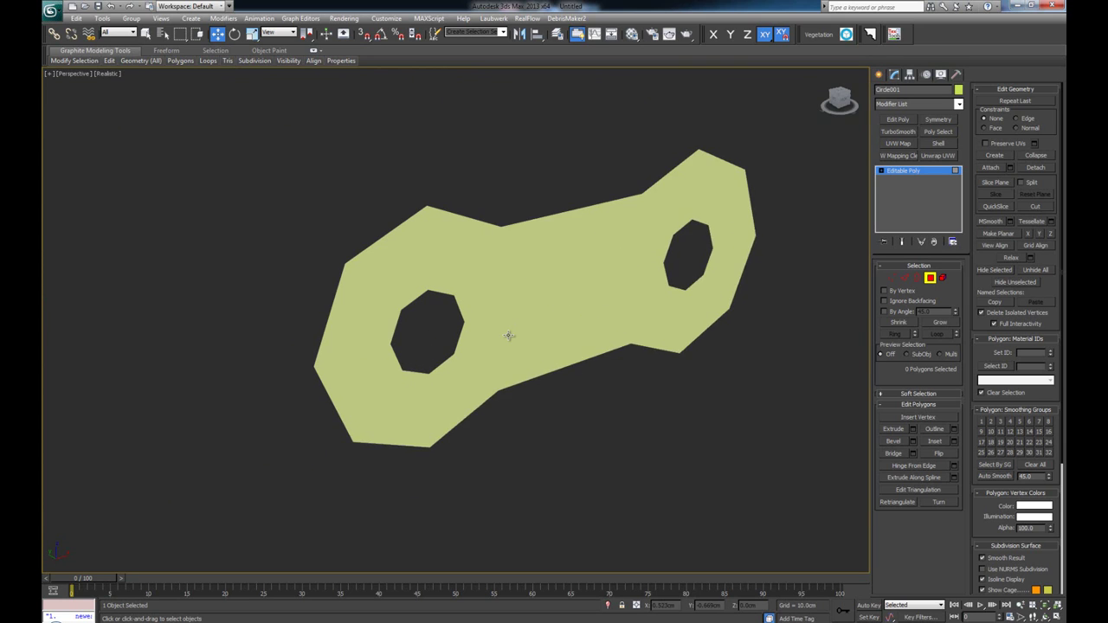
key(F4)
scroll(490, 385, down, 3)
middle_drag(523, 347, 496, 379)
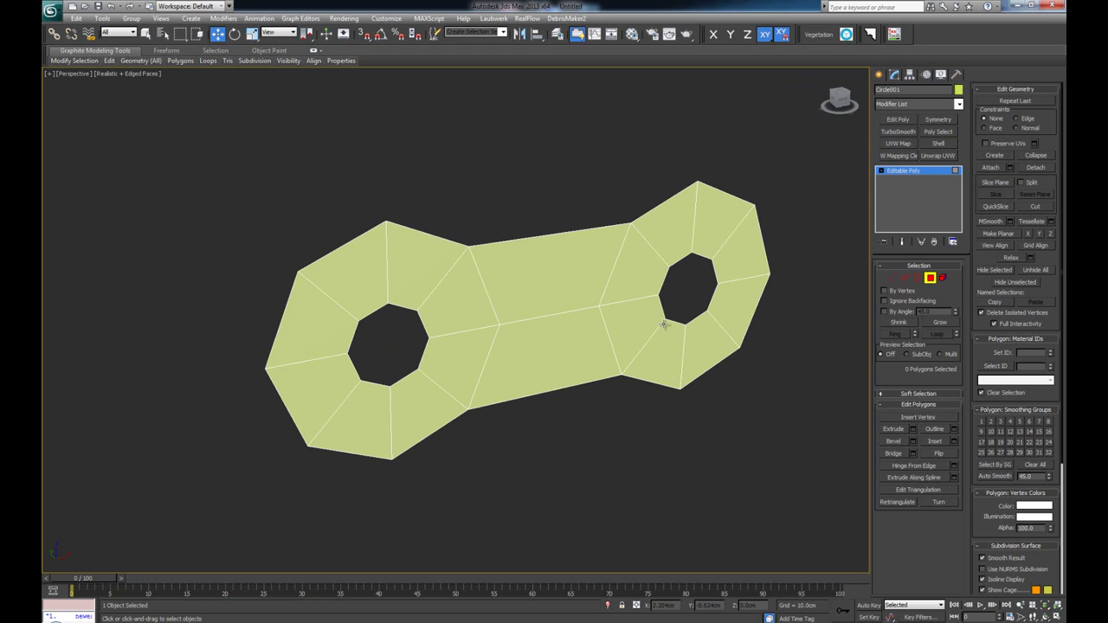
Connect the three lengthwise edges between the two octagons with one segment across the plate's middle
key(2)
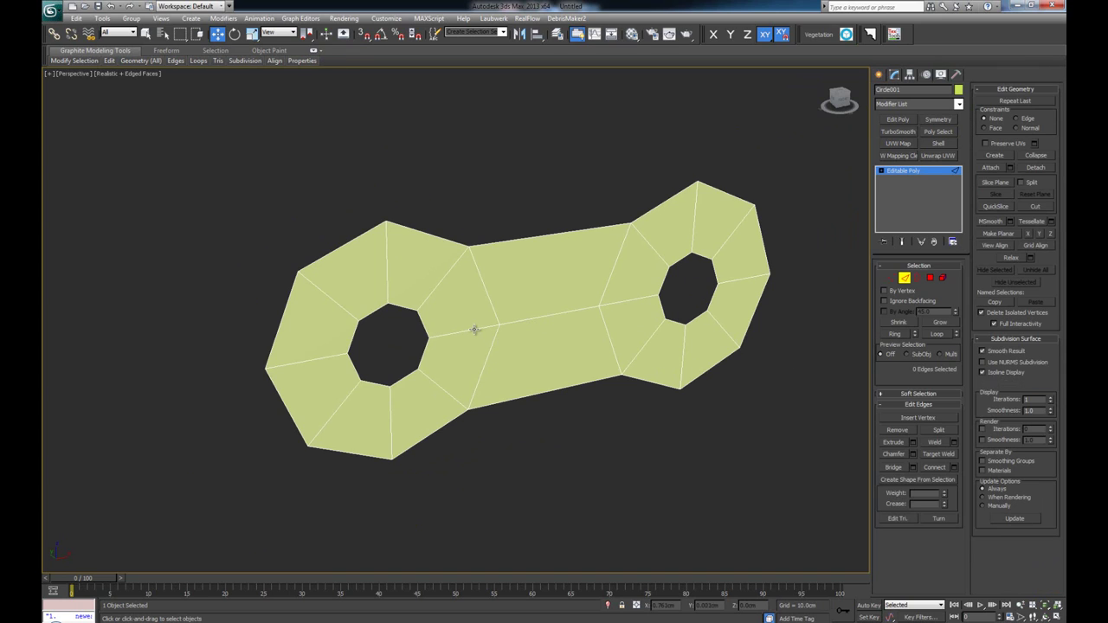
click(472, 332)
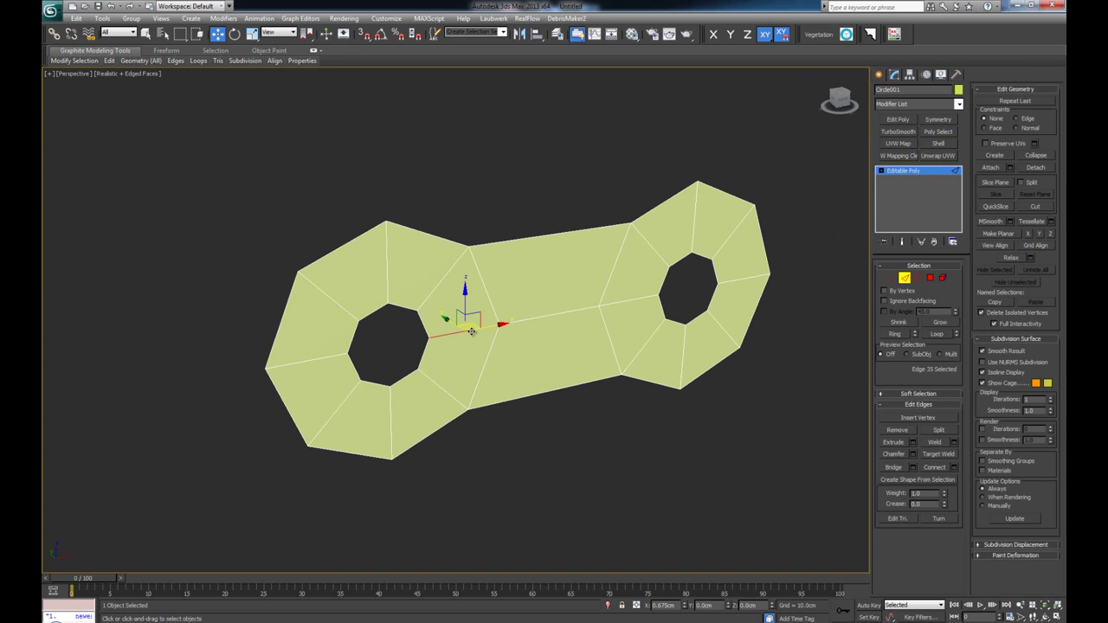
ctrl+click(626, 301)
alt+middle_drag(582, 325, 561, 331)
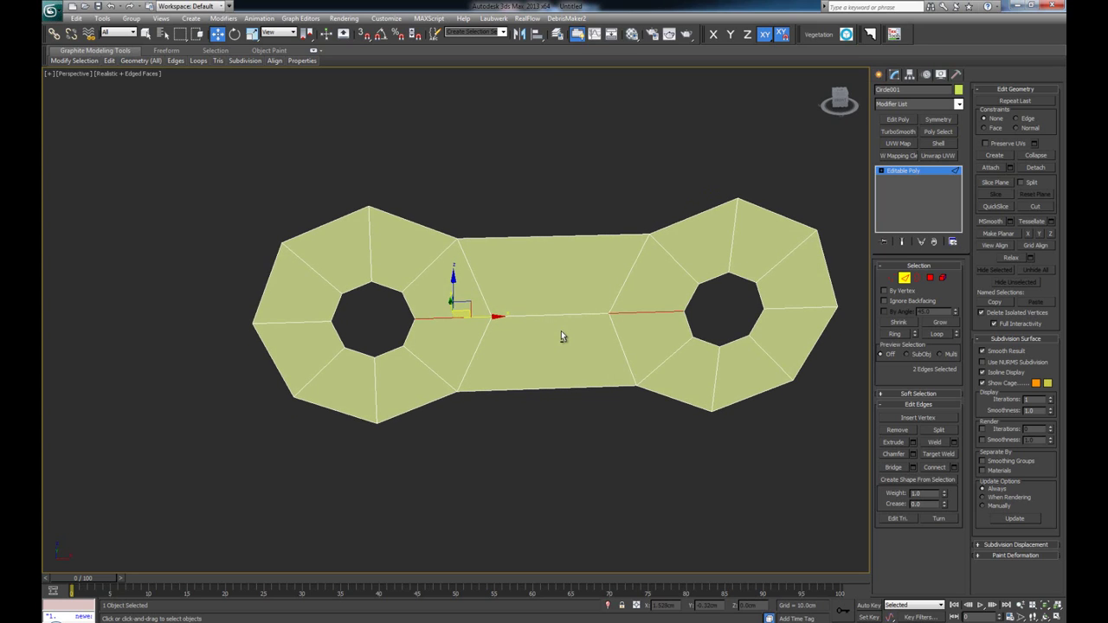
click(557, 201)
drag(562, 188, 576, 440)
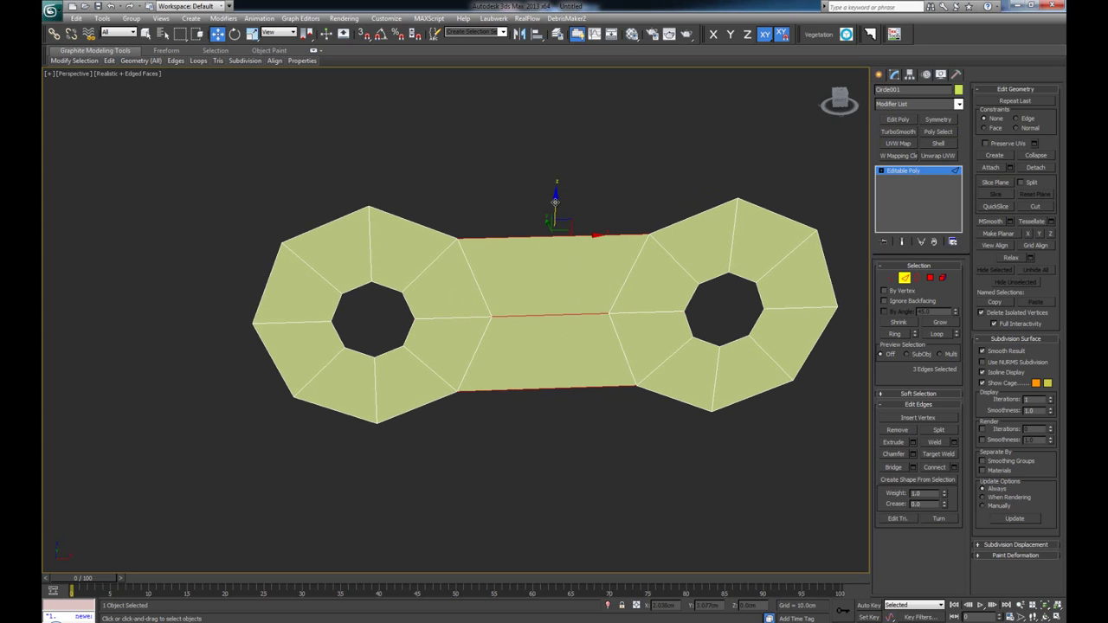
click(958, 470)
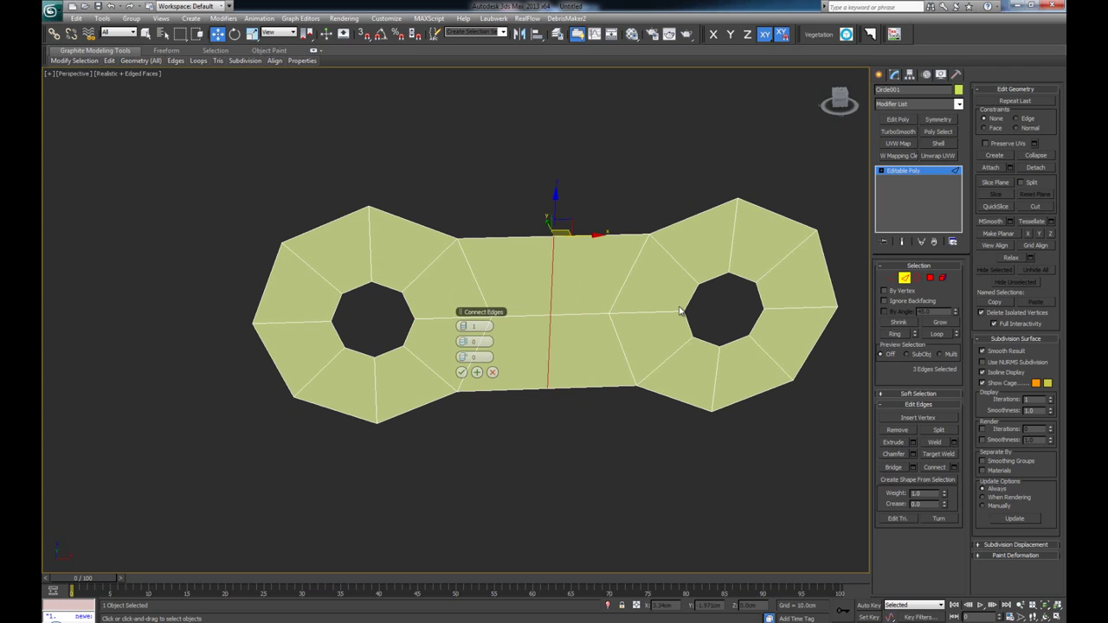
click(463, 372)
Delete all polygons of the plate's half on the positive X side of the new middle edge
alt+middle_drag(557, 347, 550, 345)
click(930, 277)
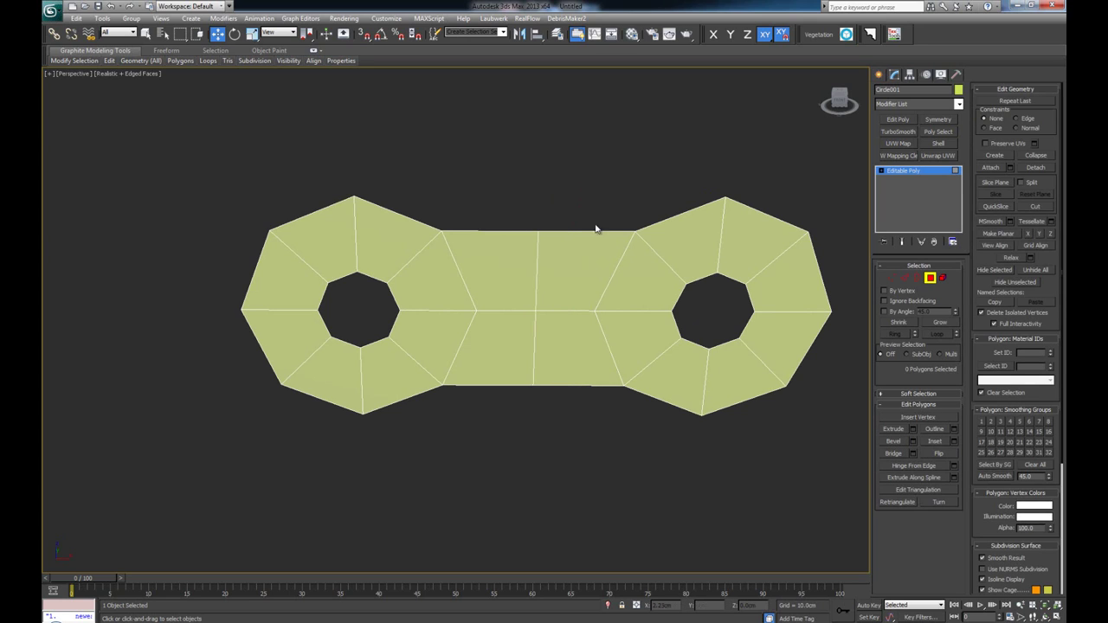
drag(566, 162, 872, 477)
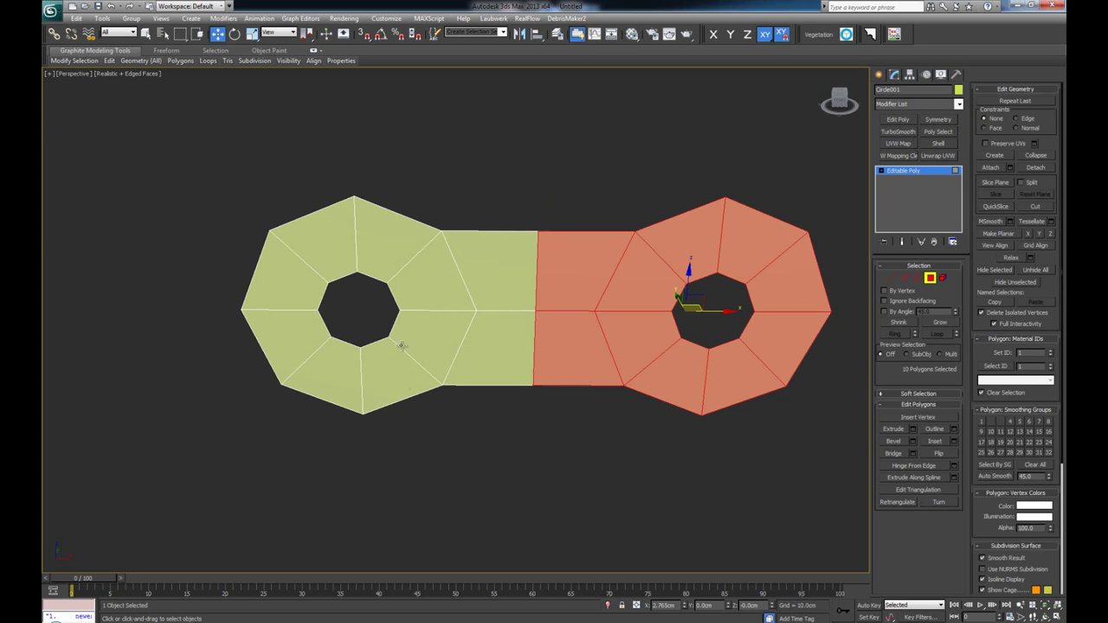
key(Delete)
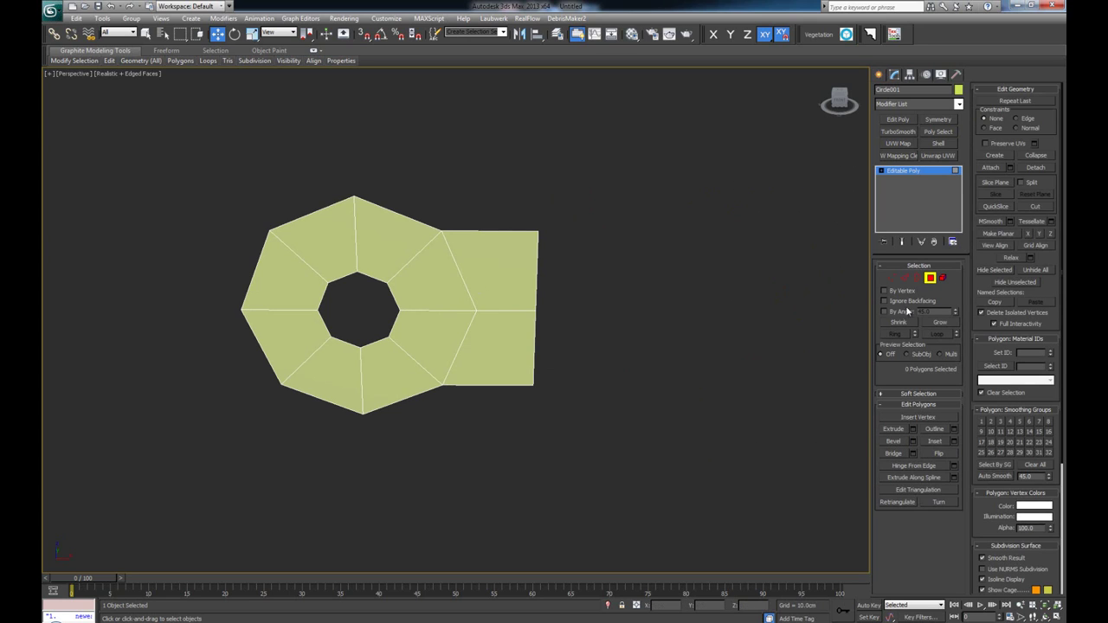
click(934, 281)
Connect the ring of radial edges around the remaining hole with 2 segments and a pinch of 85
alt+middle_drag(476, 317, 477, 341)
scroll(476, 342, up, 3)
click(905, 278)
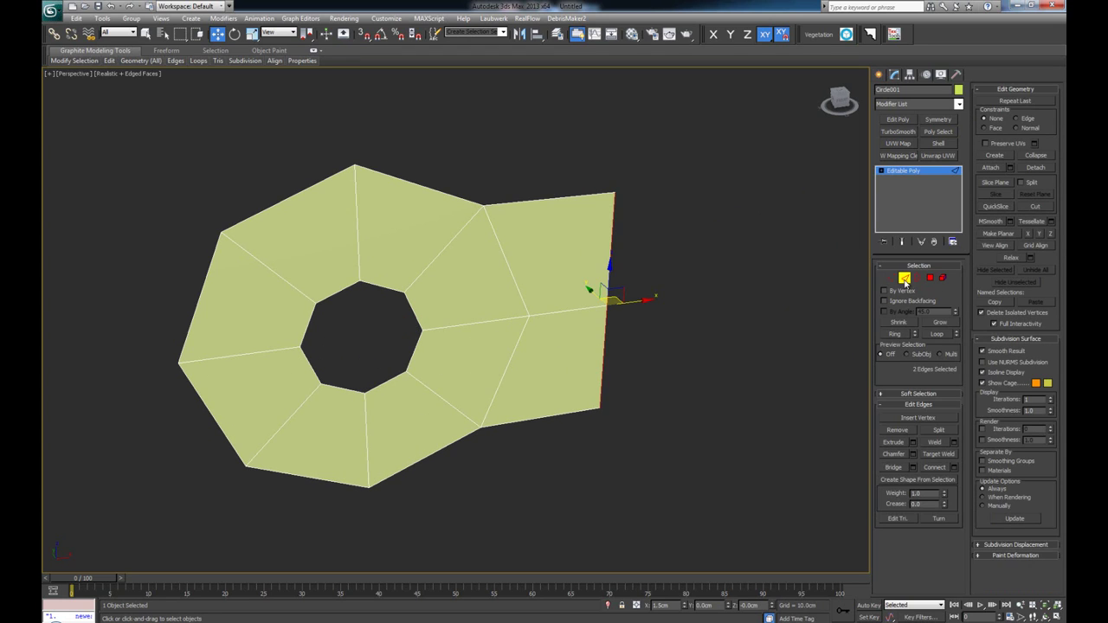
click(490, 320)
key(alt+r)
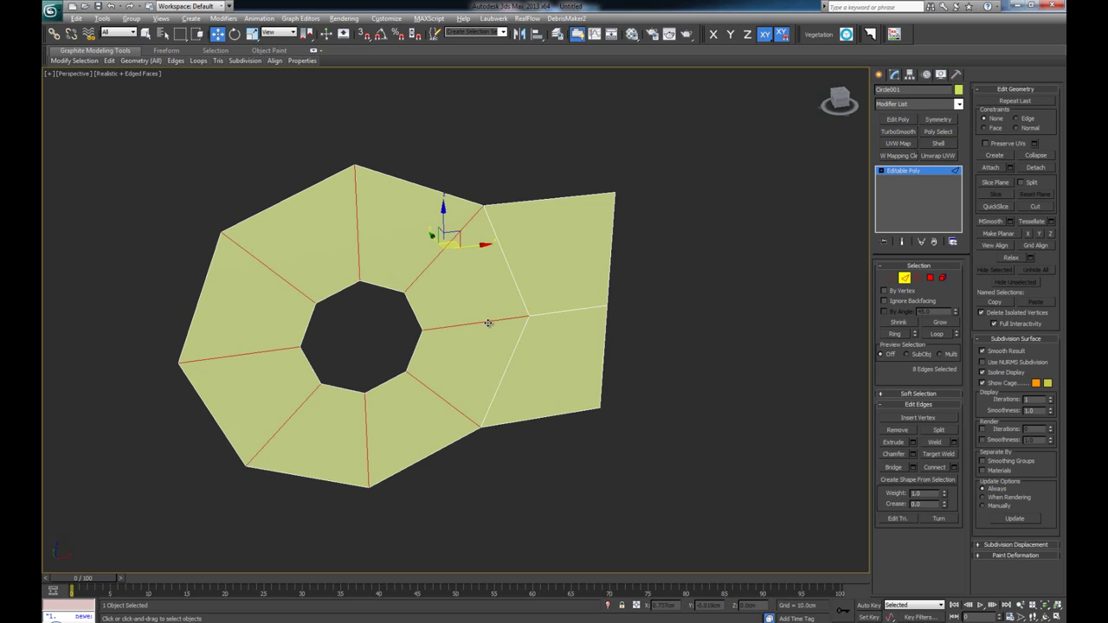
click(955, 470)
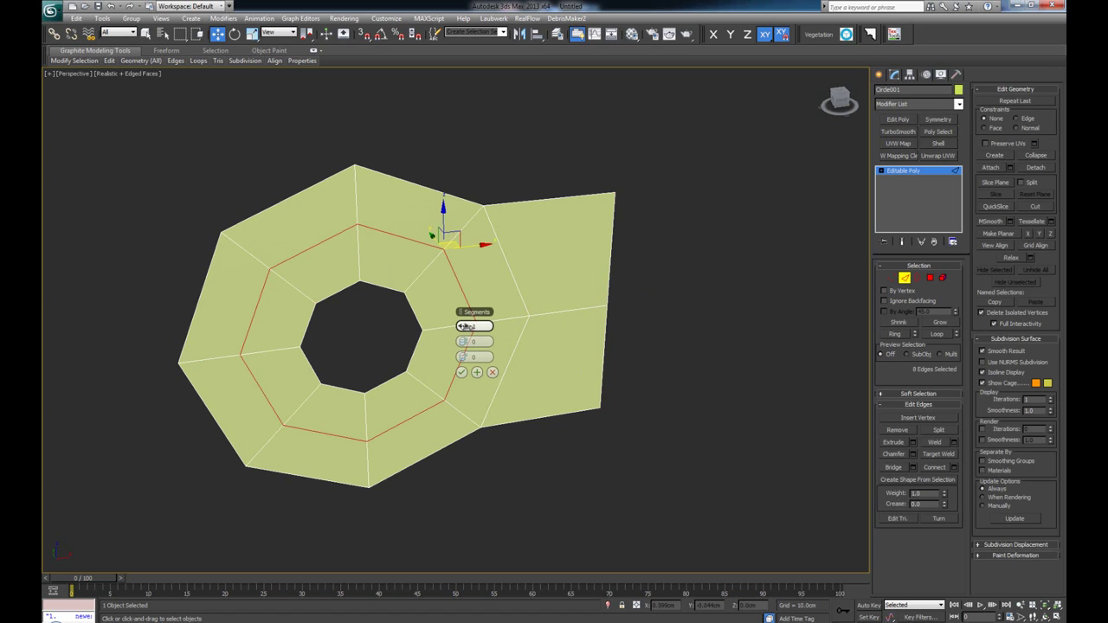
click(466, 326)
drag(465, 345, 650, 359)
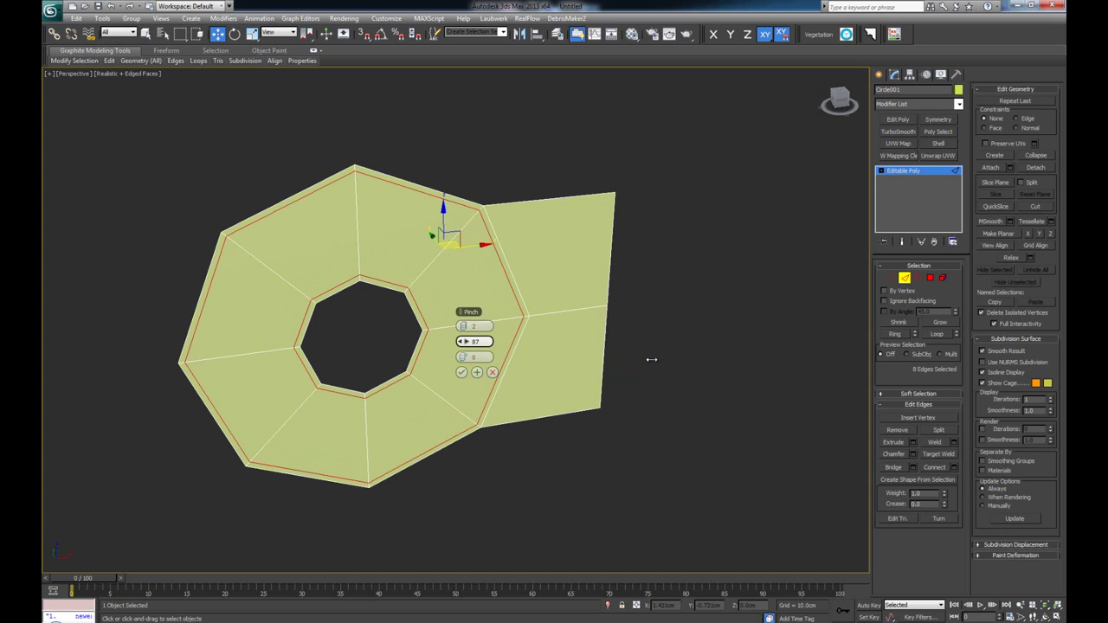
drag(651, 359, 648, 360)
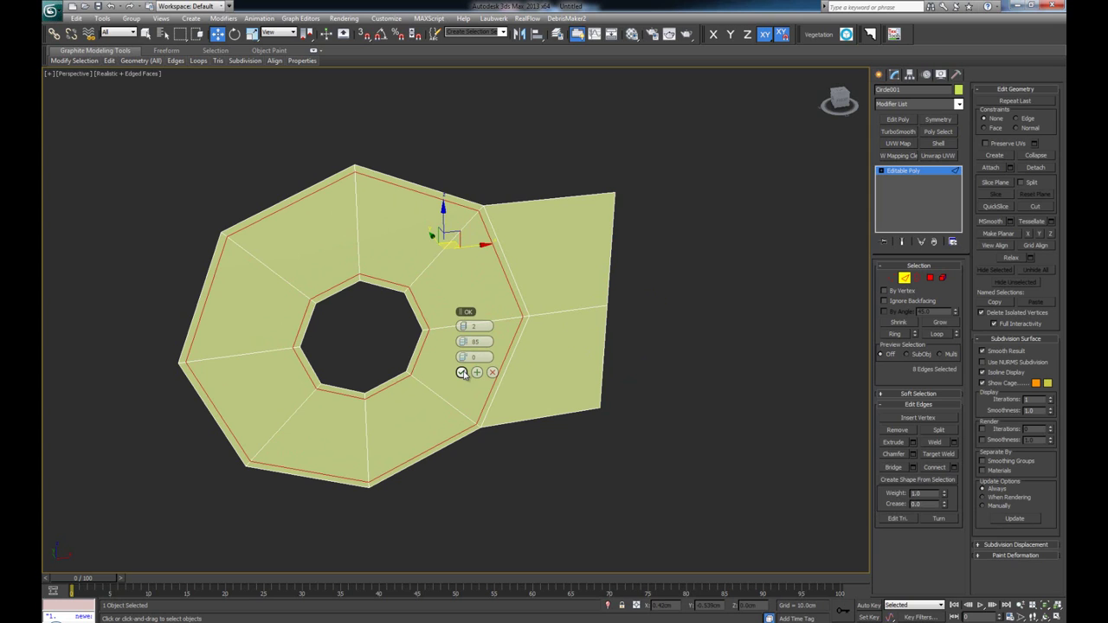
click(463, 372)
scroll(519, 359, down, 3)
scroll(493, 367, up, 3)
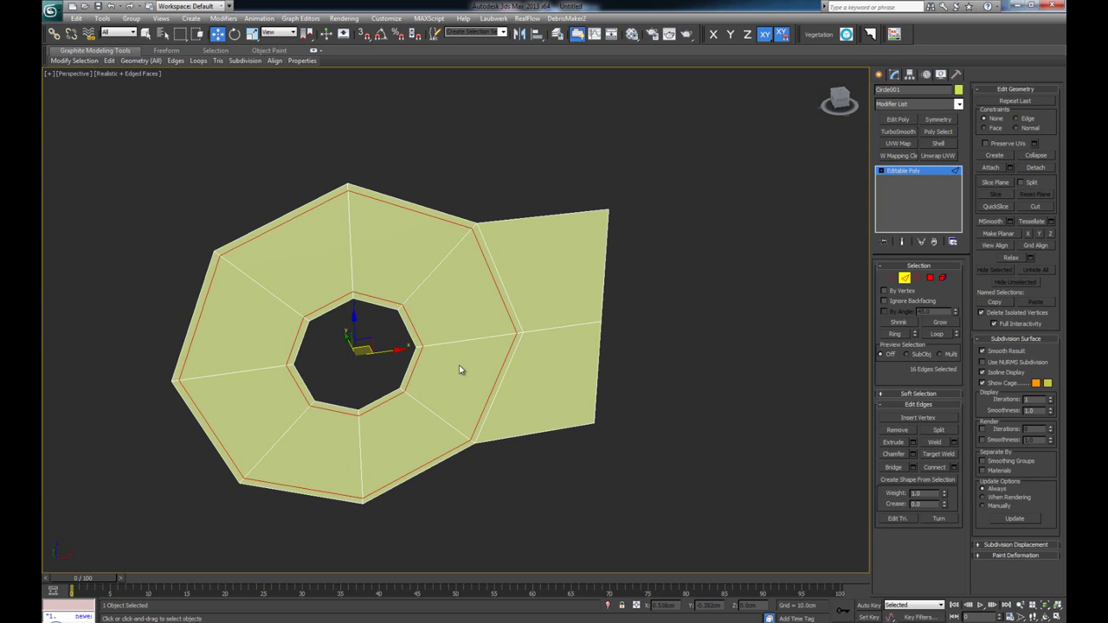
click(459, 370)
Examine the doubled edges and corner vertices where the octagon meets the plate's straight section
alt+middle_drag(517, 378, 510, 351)
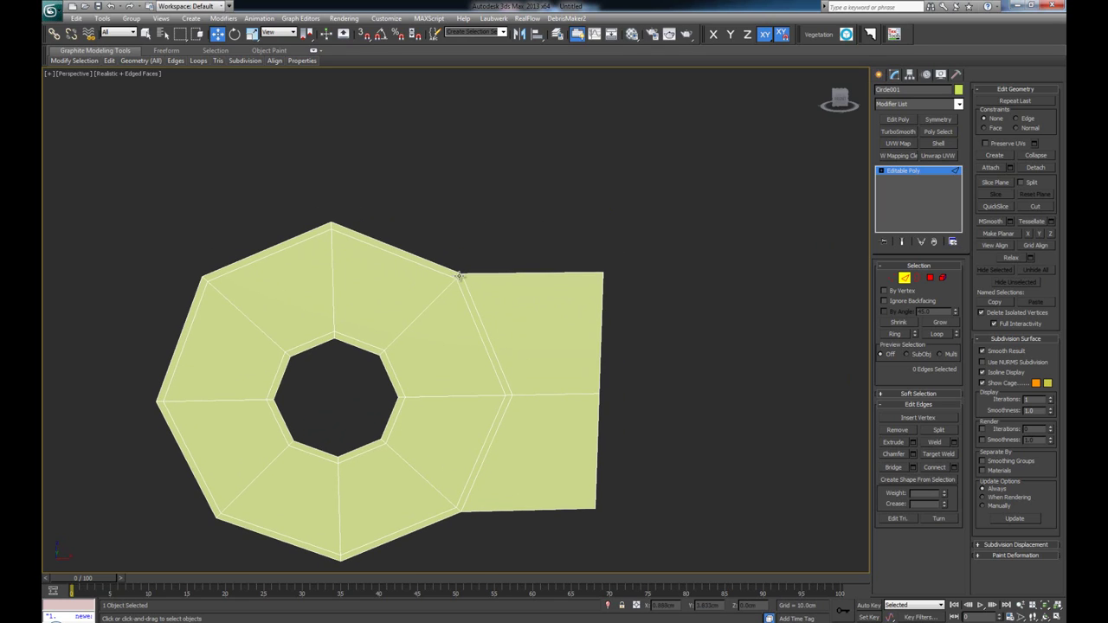
click(585, 273)
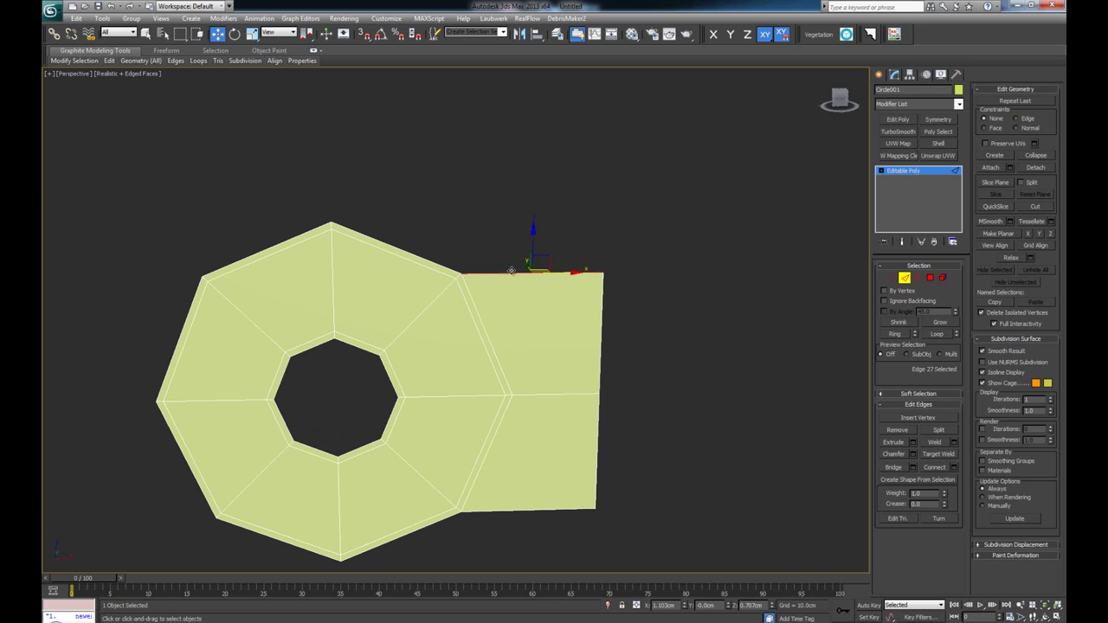
click(450, 286)
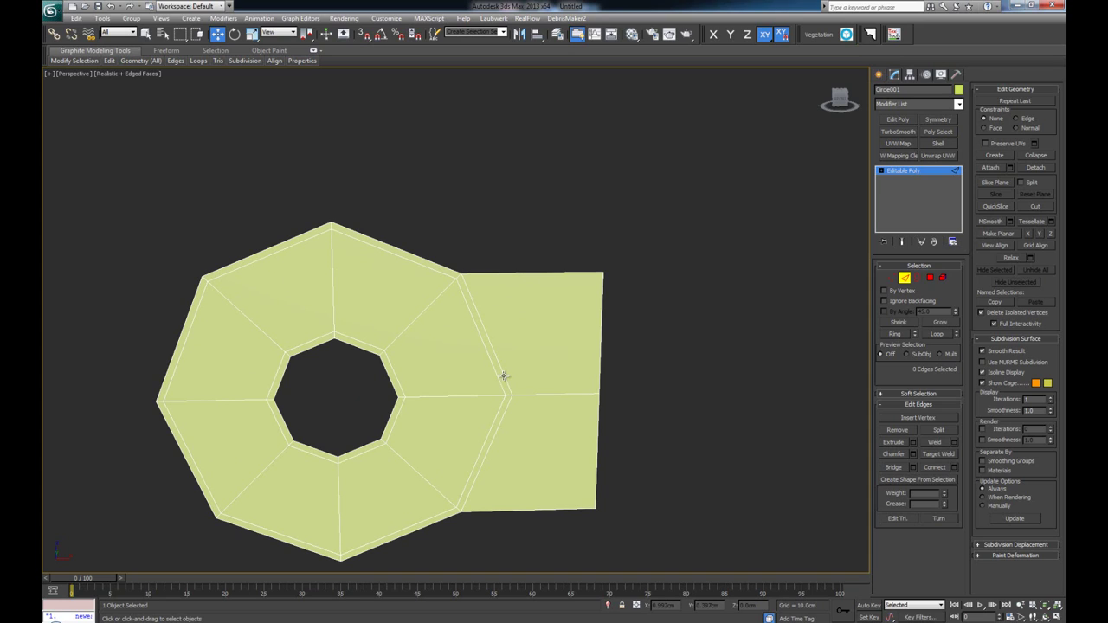
click(473, 300)
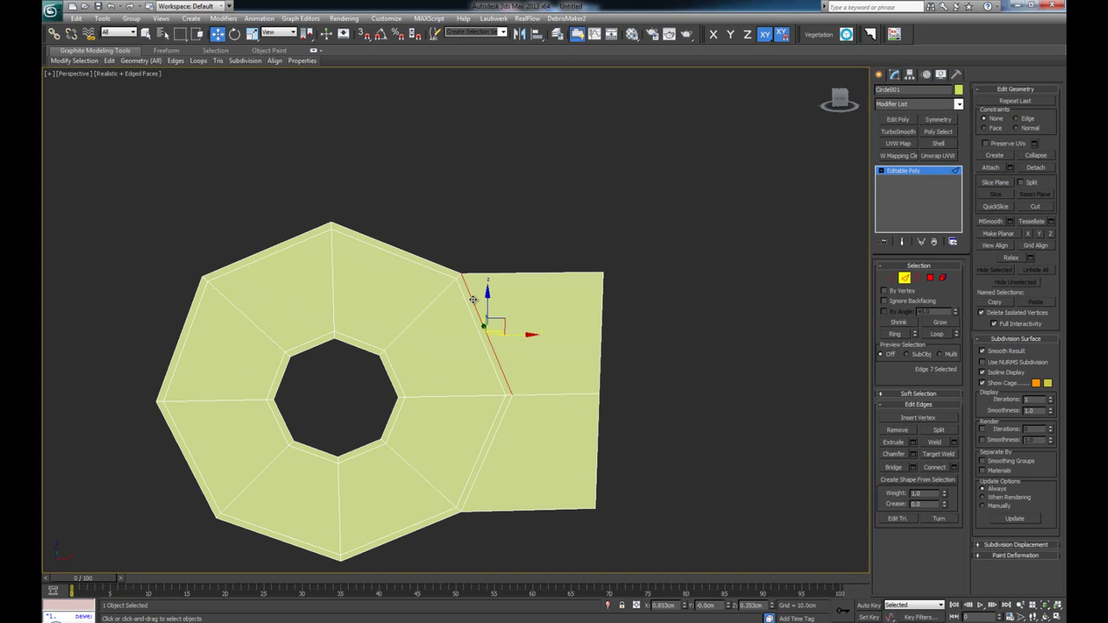
click(527, 309)
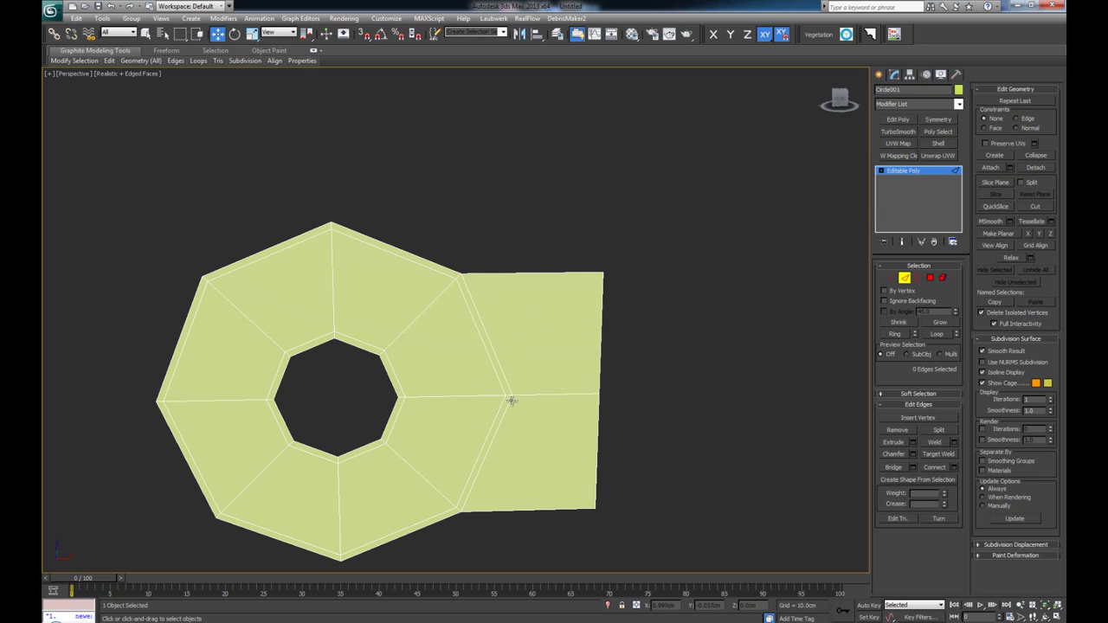
click(511, 400)
click(509, 390)
click(513, 326)
Cut two edges across the straight section near its upper and lower borders, from the octagon's inner outline corners to the plate's open end
scroll(520, 351, up, 3)
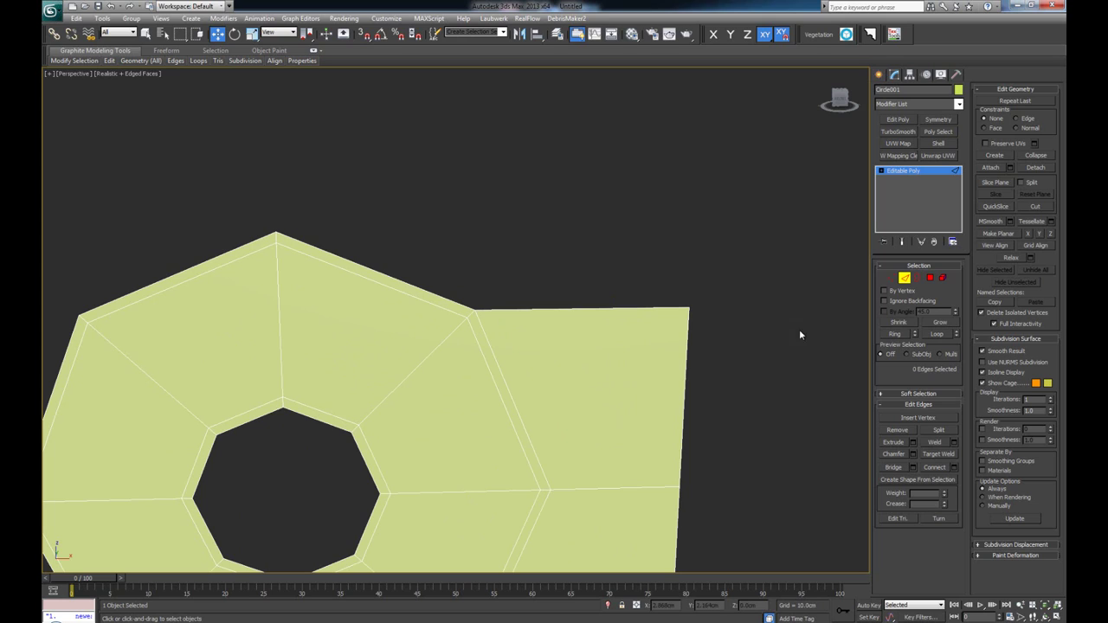
click(1037, 210)
key(1)
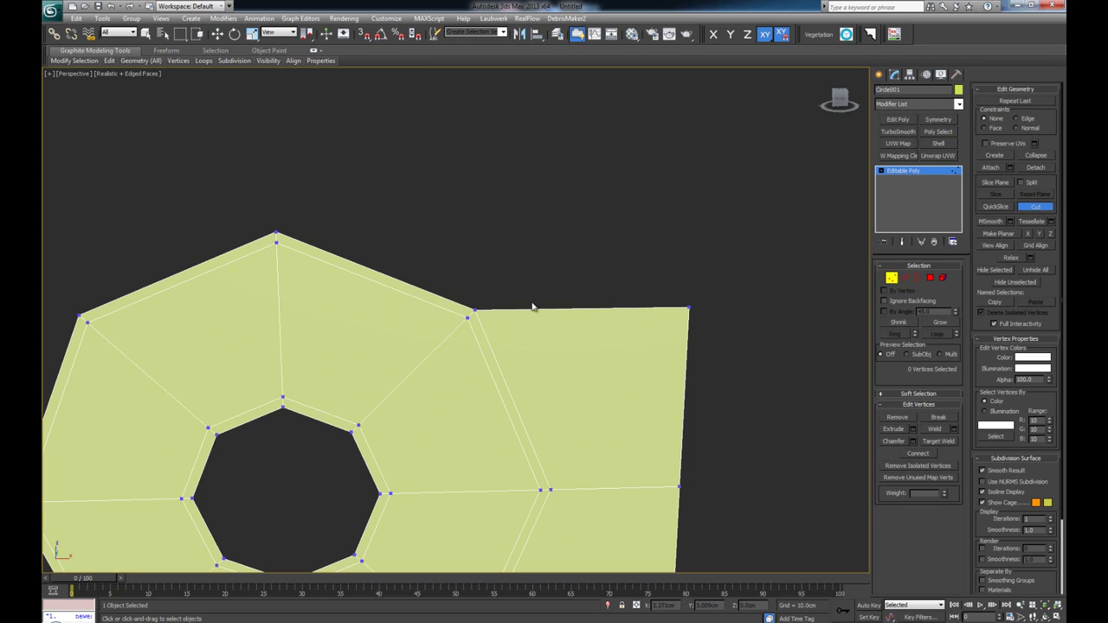
click(467, 318)
middle_drag(638, 462, 595, 305)
click(433, 502)
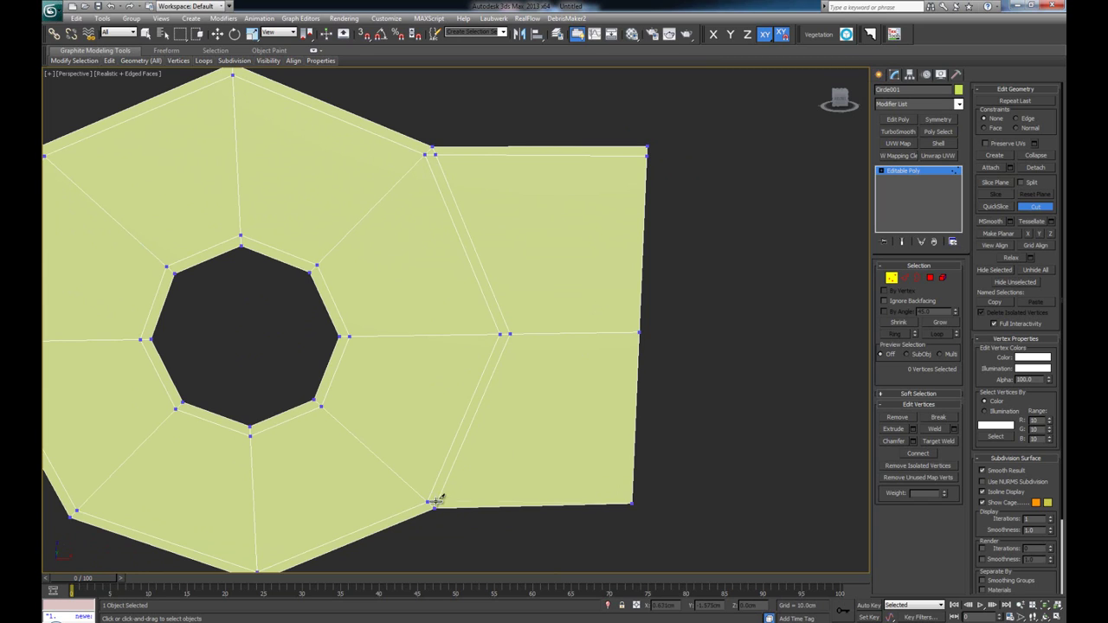
click(631, 499)
right_click(609, 513)
right_click(522, 477)
right_click(461, 479)
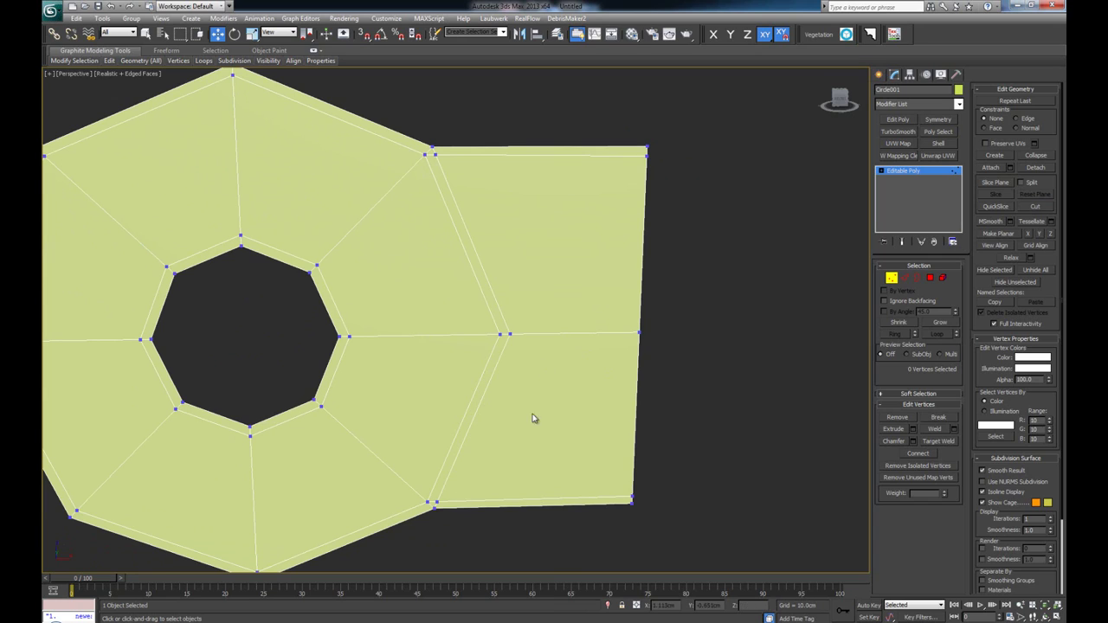
Remove the four outermost octagon edges at the straight section, leaving a single edge line between the two areas
key(2)
double_click(469, 239)
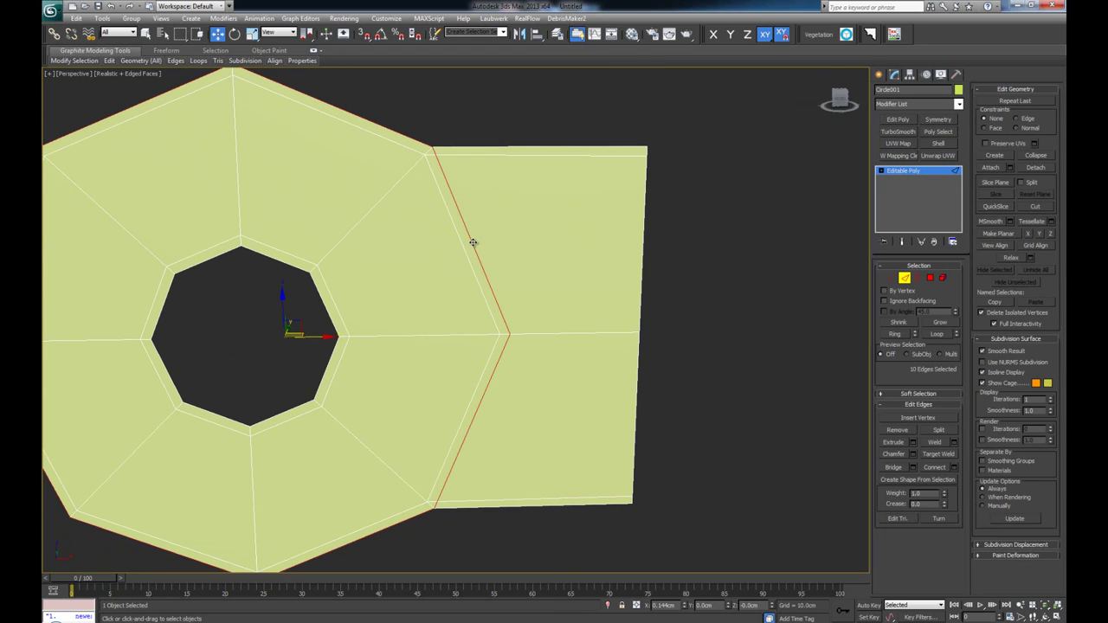
click(468, 426)
scroll(468, 426, up, 5)
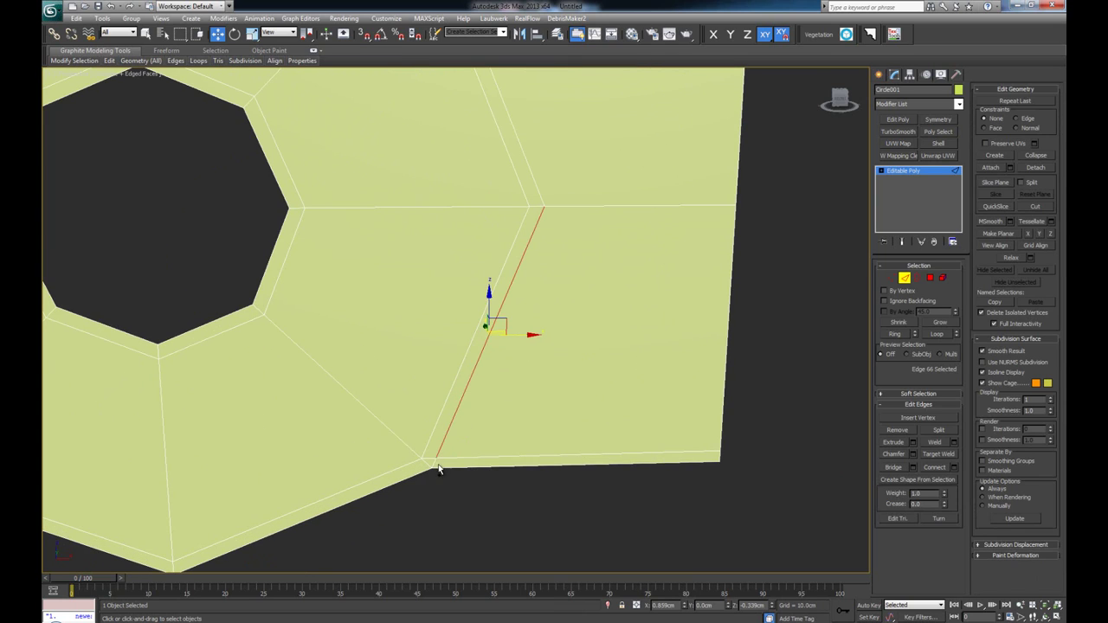
ctrl+click(435, 463)
middle_drag(526, 232, 557, 499)
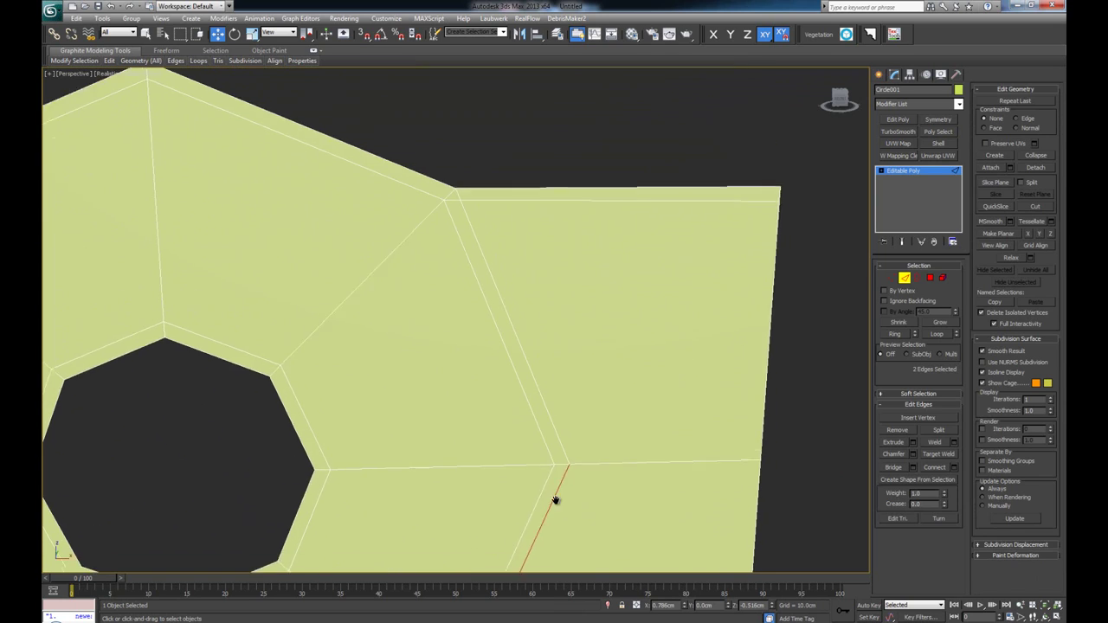
ctrl+click(482, 257)
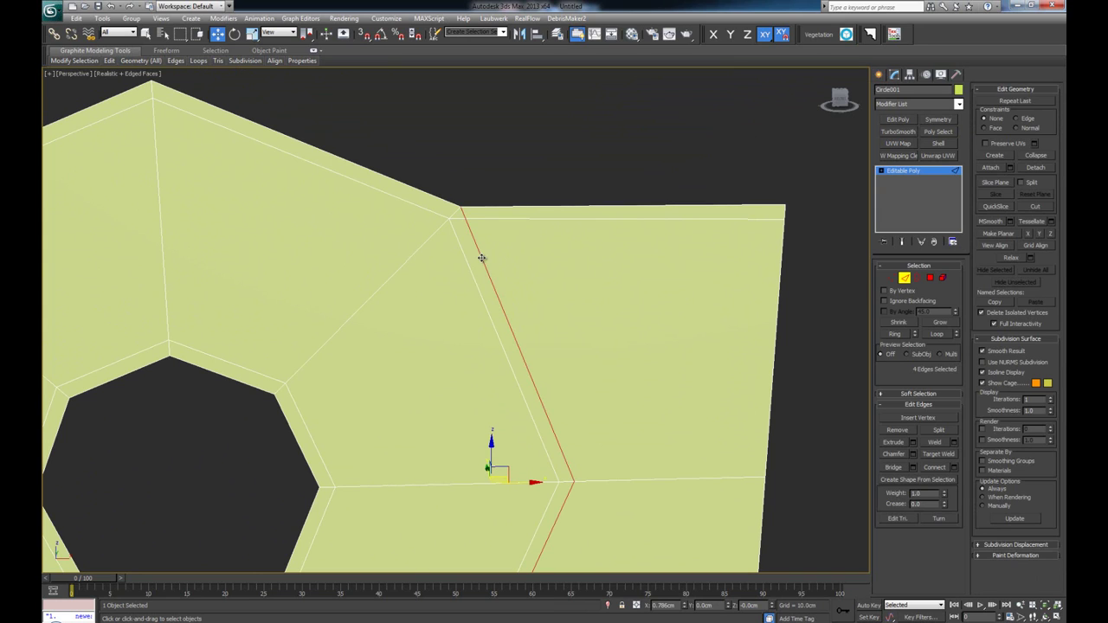
key(BackSpace)
scroll(528, 251, down, 2)
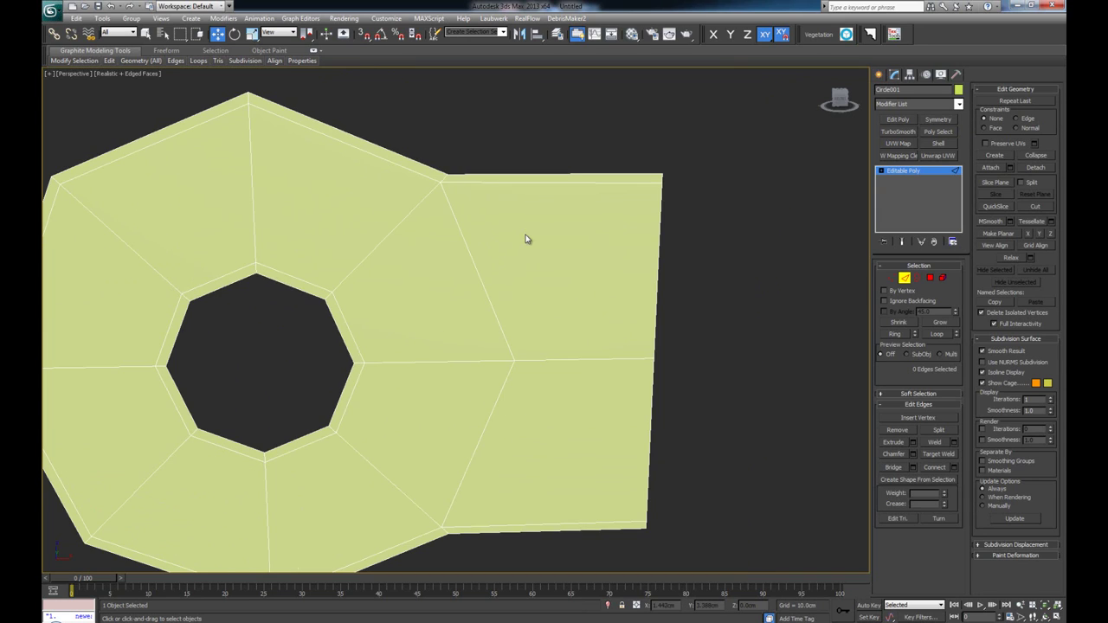
key(1)
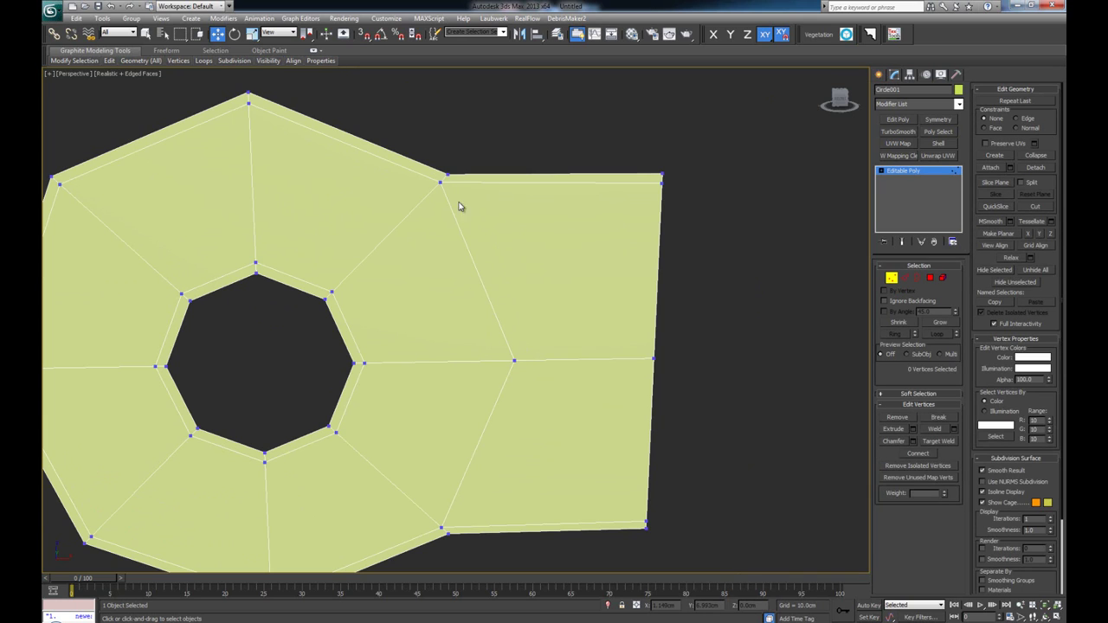
key(1)
Thicken the plate with a Shell modifier using an outer amount of 0.3 cm
scroll(517, 344, down, 5)
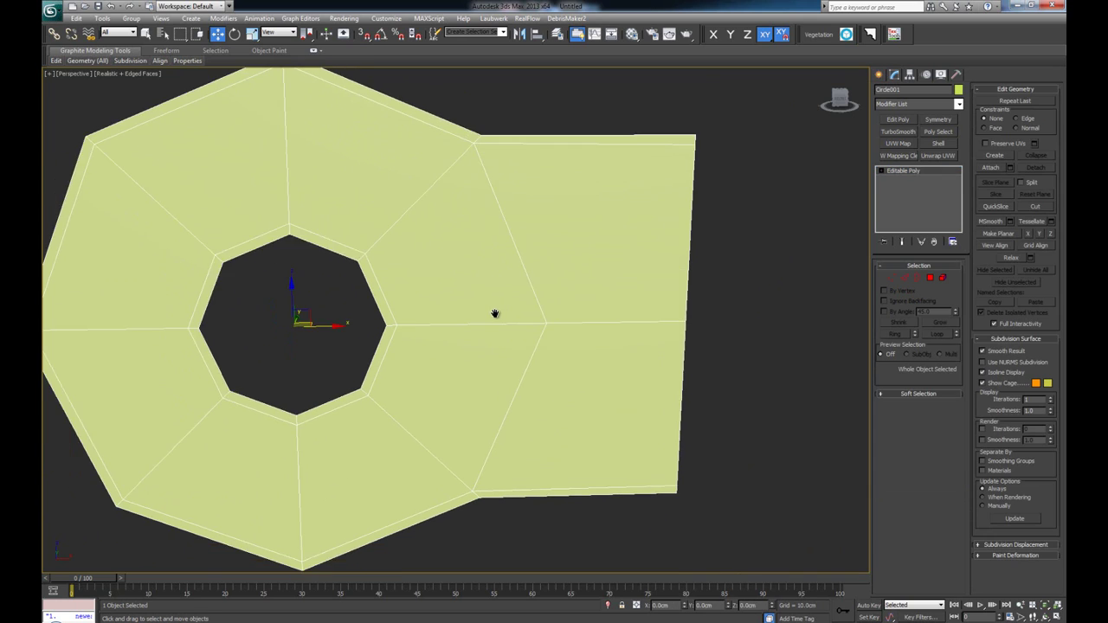
alt+middle_drag(427, 307, 453, 314)
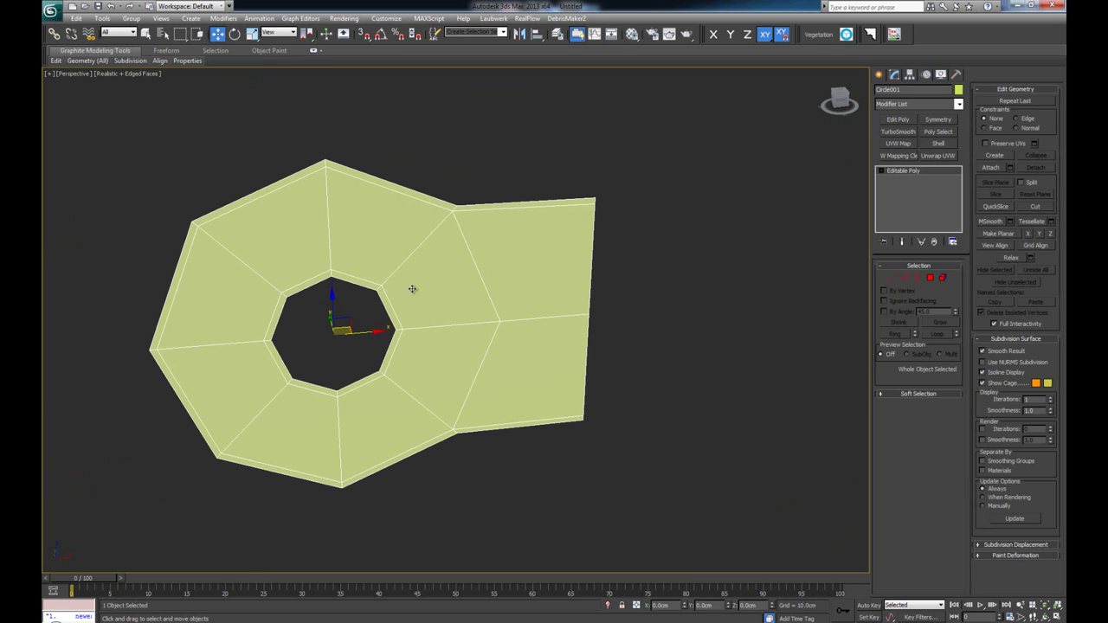
alt+middle_drag(386, 300, 454, 255)
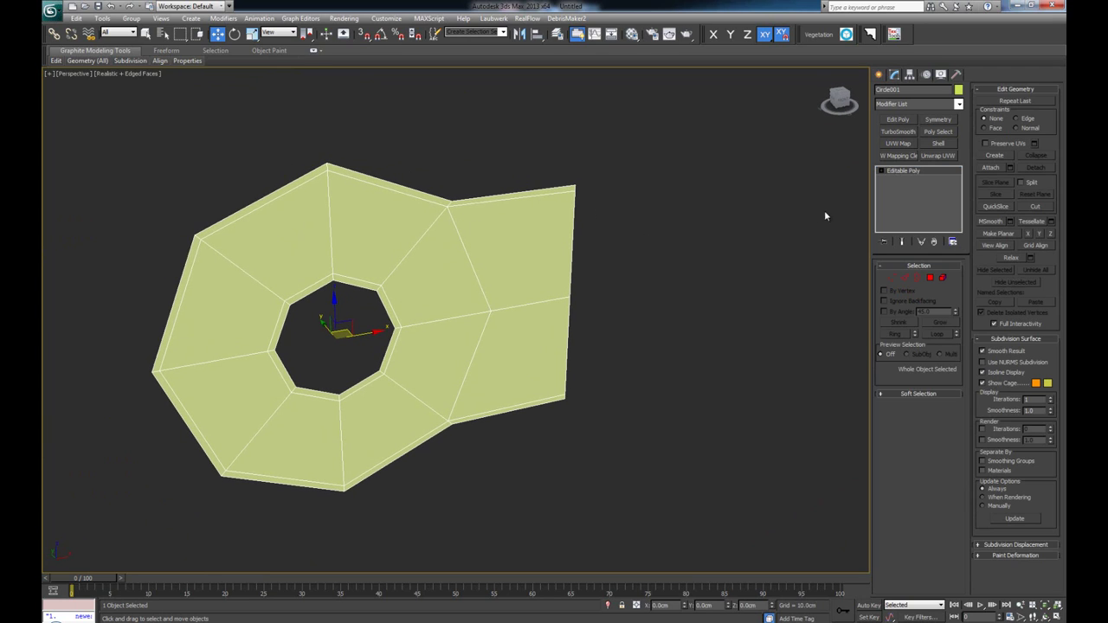
alt+middle_drag(397, 278, 444, 277)
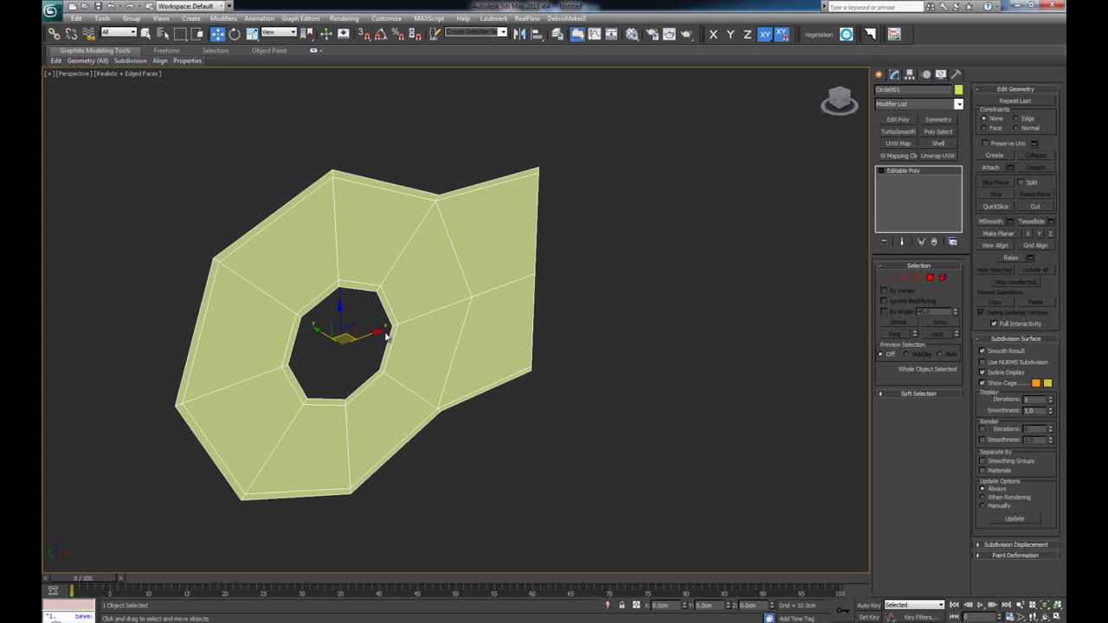
click(939, 144)
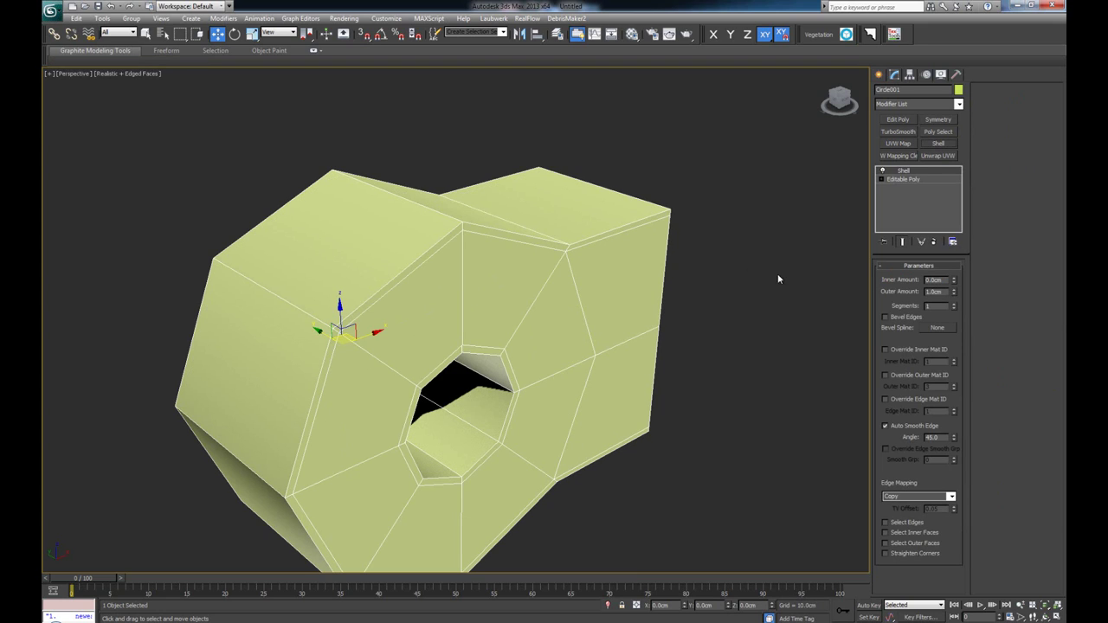
middle_drag(620, 286, 599, 277)
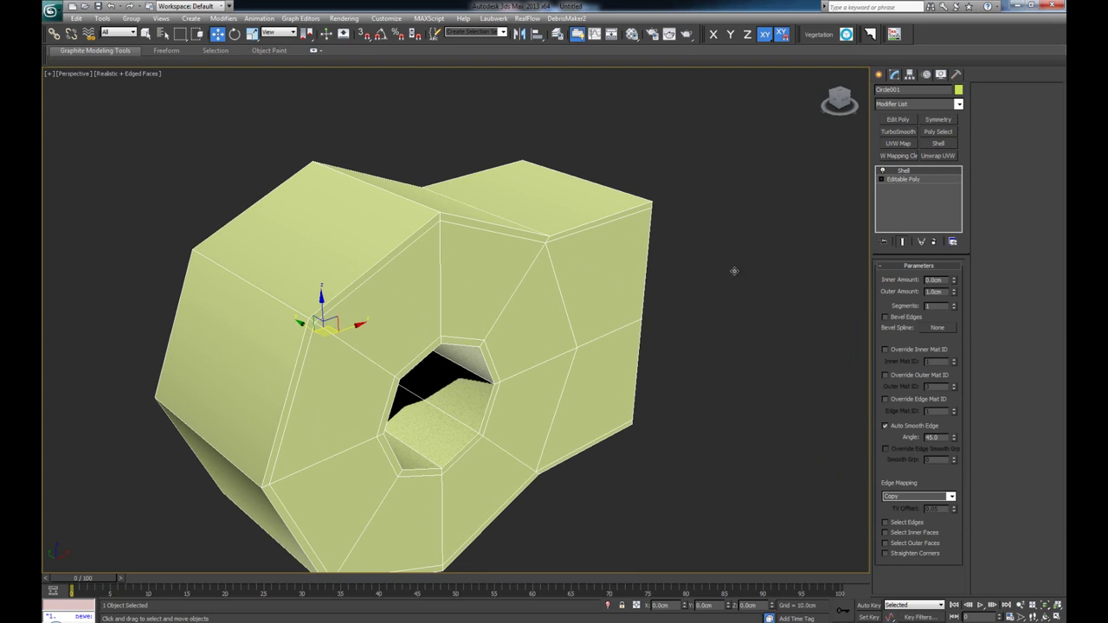
double_click(945, 291)
text(0.3)
key(Return)
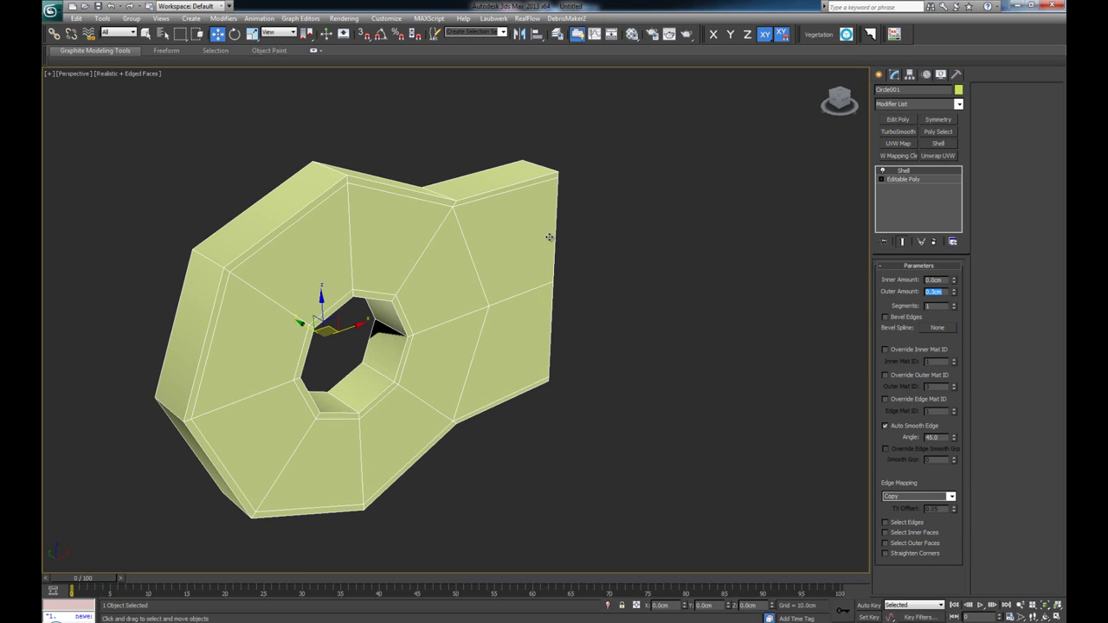
Add an Edit Poly modifier above the Shell in the plate's modifier stack
mouse_move(459, 304)
alt+middle_down()
mouse_move(556, 268)
mouse_move(439, 302)
mouse_move(442, 330)
mouse_move(488, 300)
mouse_move(390, 277)
mouse_move(408, 317)
mouse_move(456, 304)
alt+middle_up()
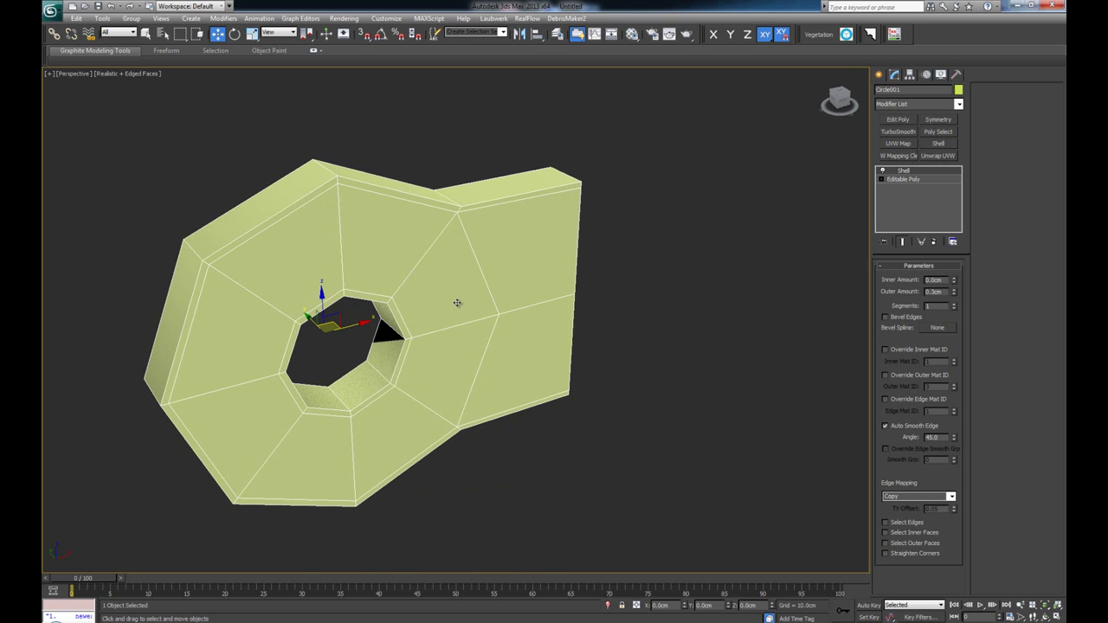
alt+middle_drag(381, 350, 407, 340)
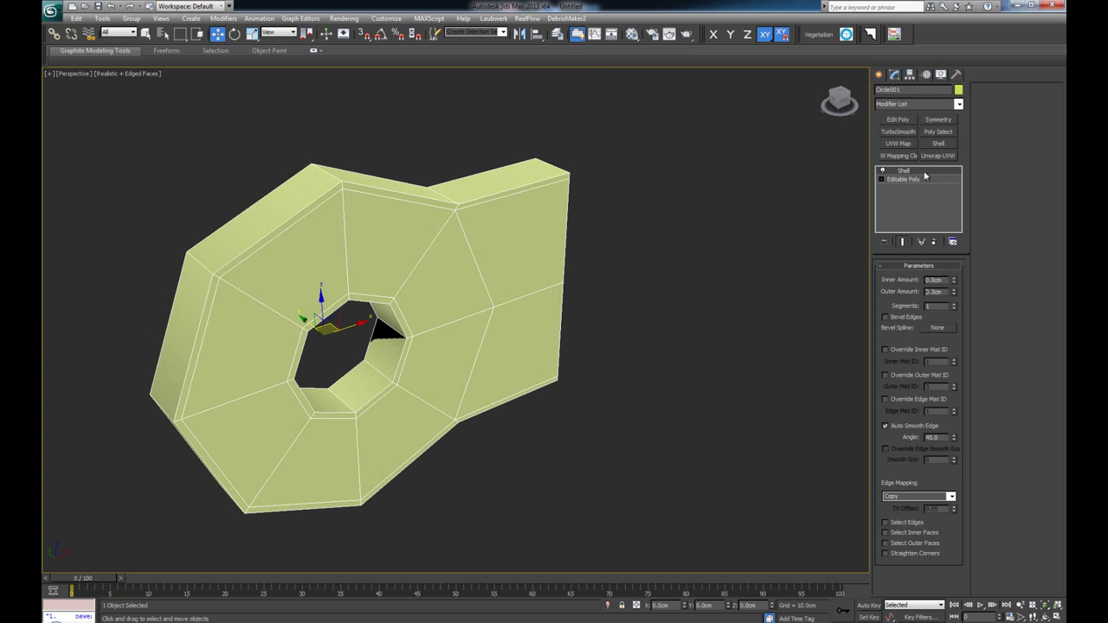
click(897, 120)
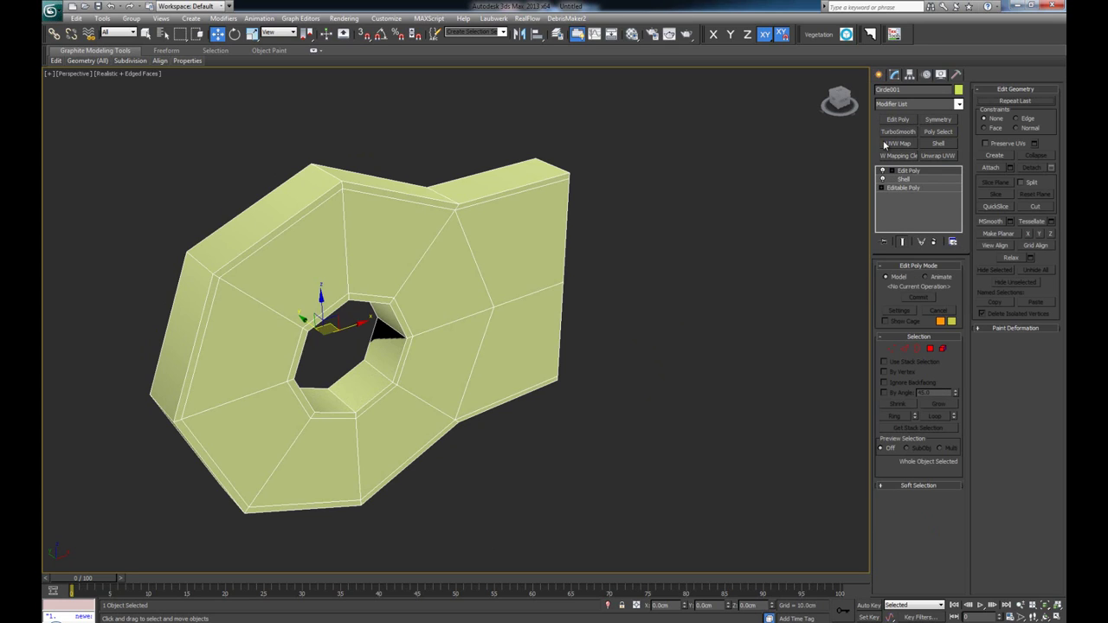
middle_drag(437, 250, 478, 248)
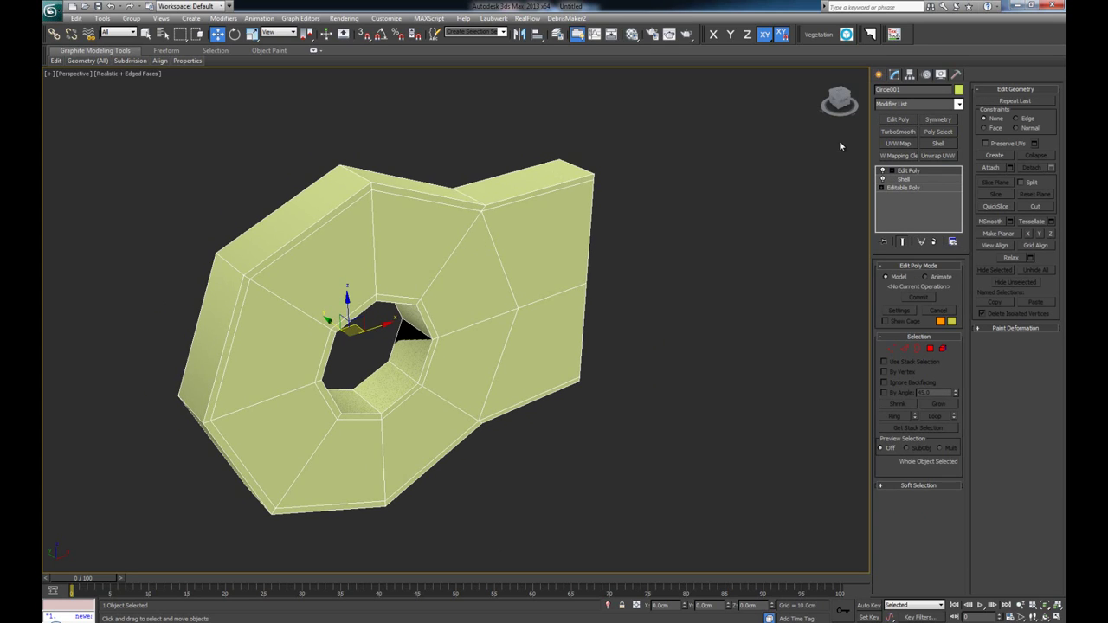
click(953, 243)
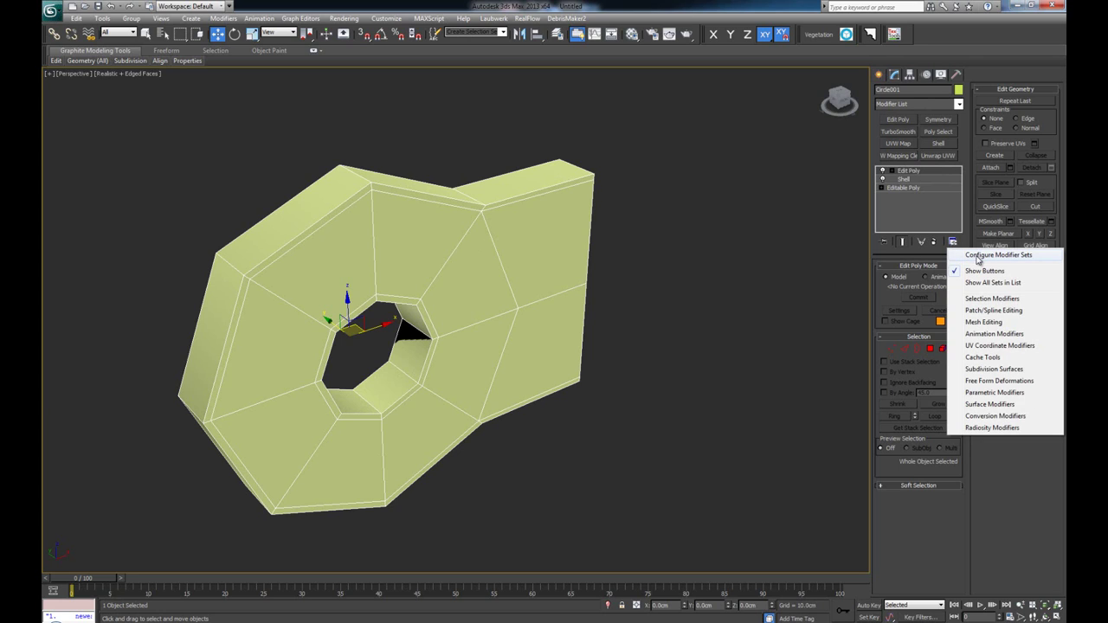
click(987, 255)
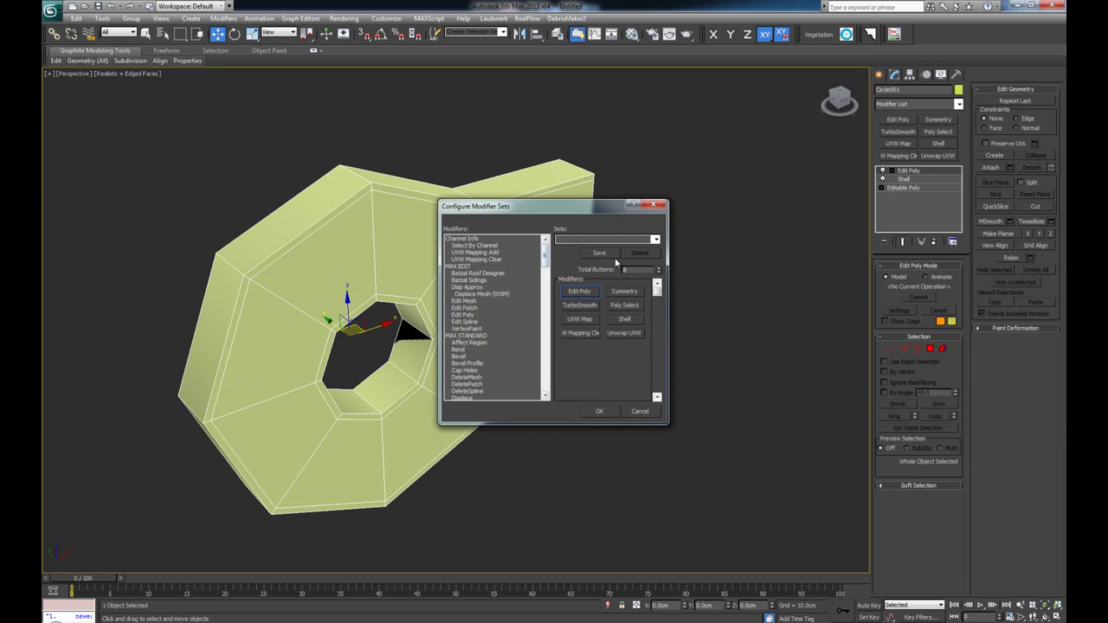
click(660, 268)
click(660, 268)
click(659, 268)
click(660, 273)
click(459, 356)
scroll(473, 303, down, 5)
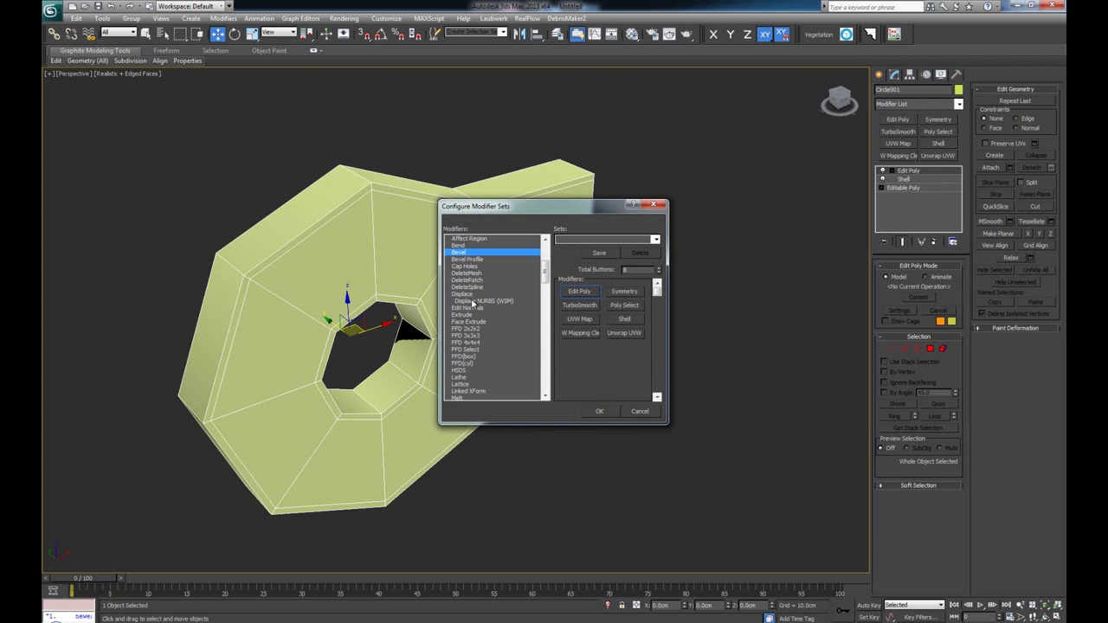
drag(466, 343, 492, 346)
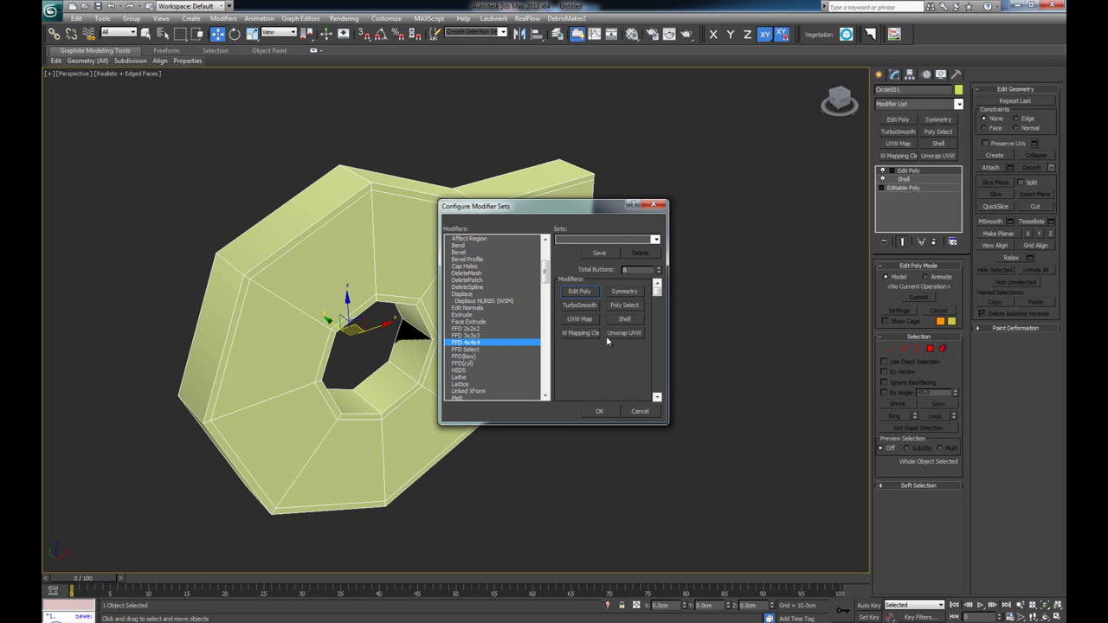
click(636, 414)
Connect the ring of edges across the plate's outer side thickness with 2 segments and a pinch of 79
middle_drag(459, 329, 499, 341)
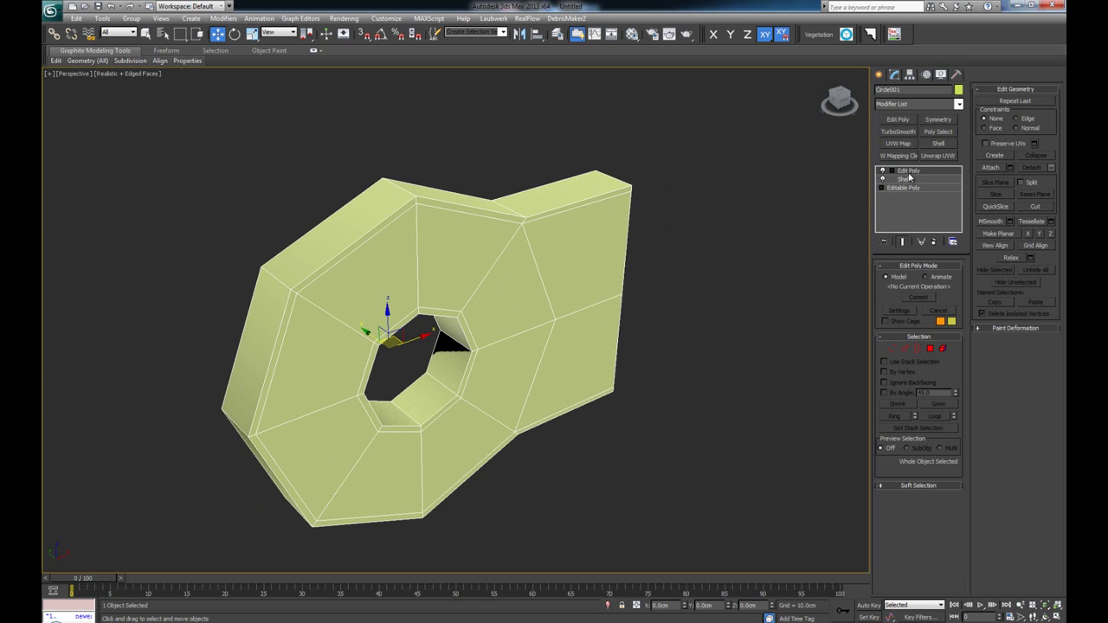
mouse_move(536, 309)
alt+middle_down()
mouse_move(507, 307)
mouse_move(527, 304)
alt+middle_up()
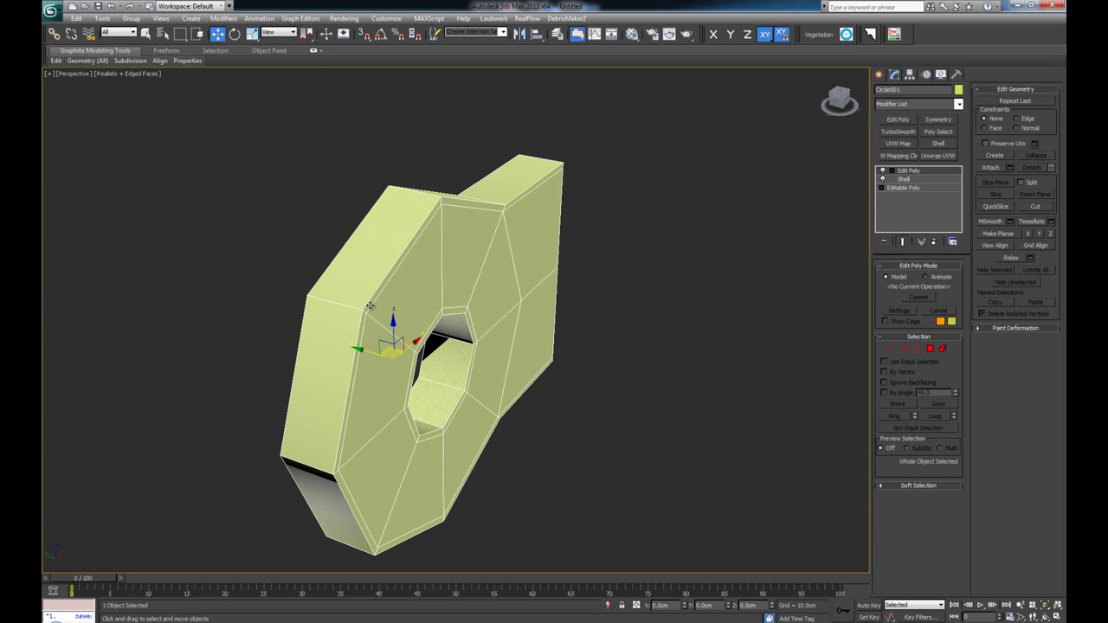
key(2)
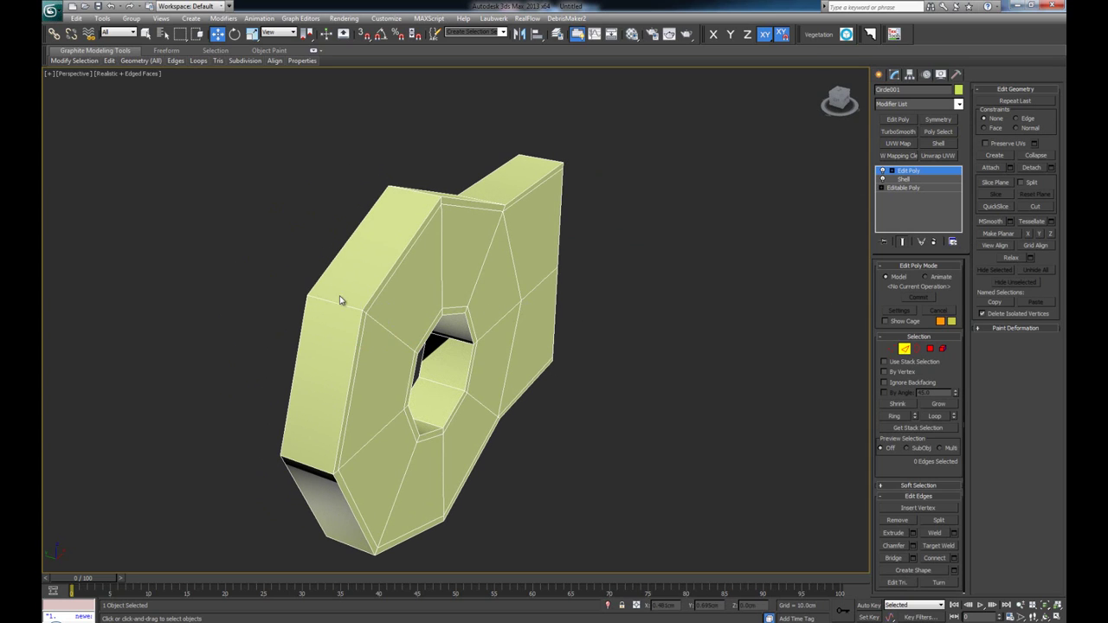
click(340, 305)
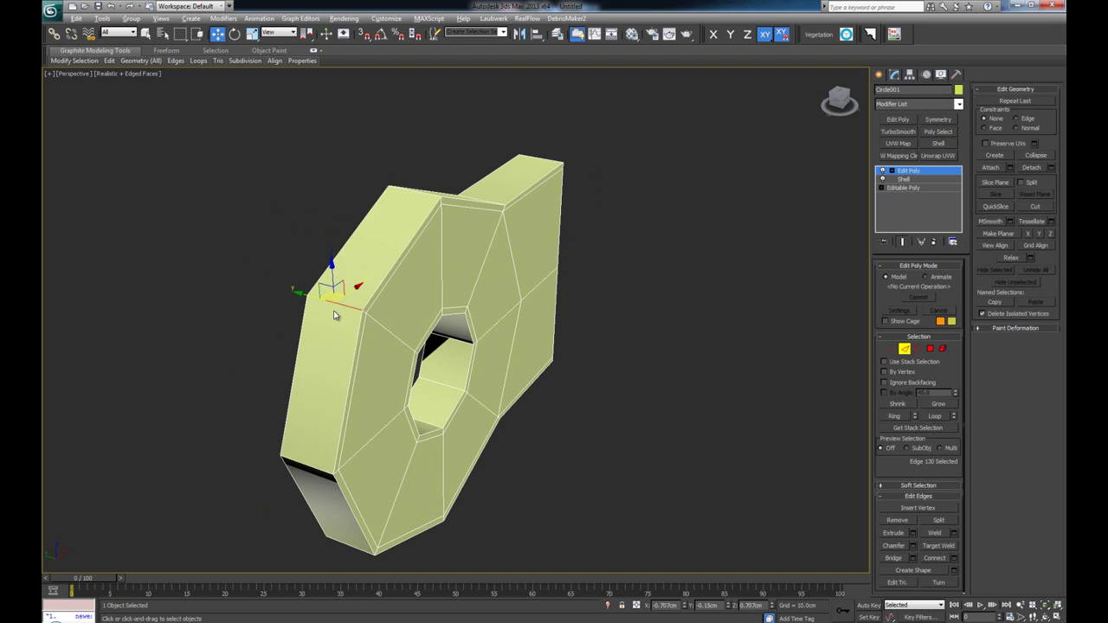
key(alt+r)
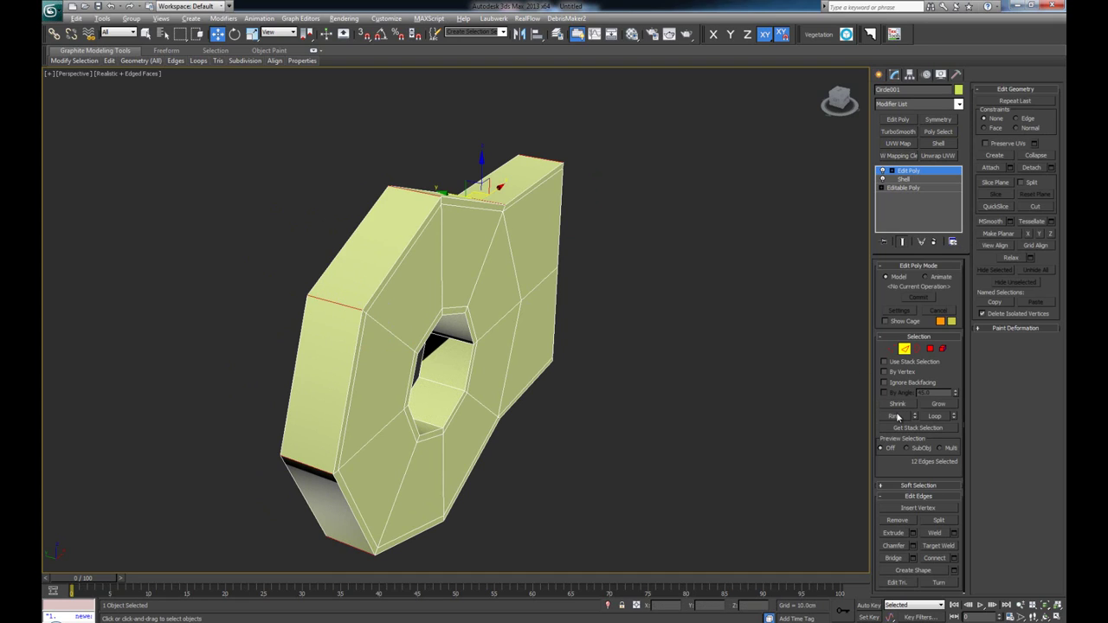
alt+middle_drag(287, 310, 317, 304)
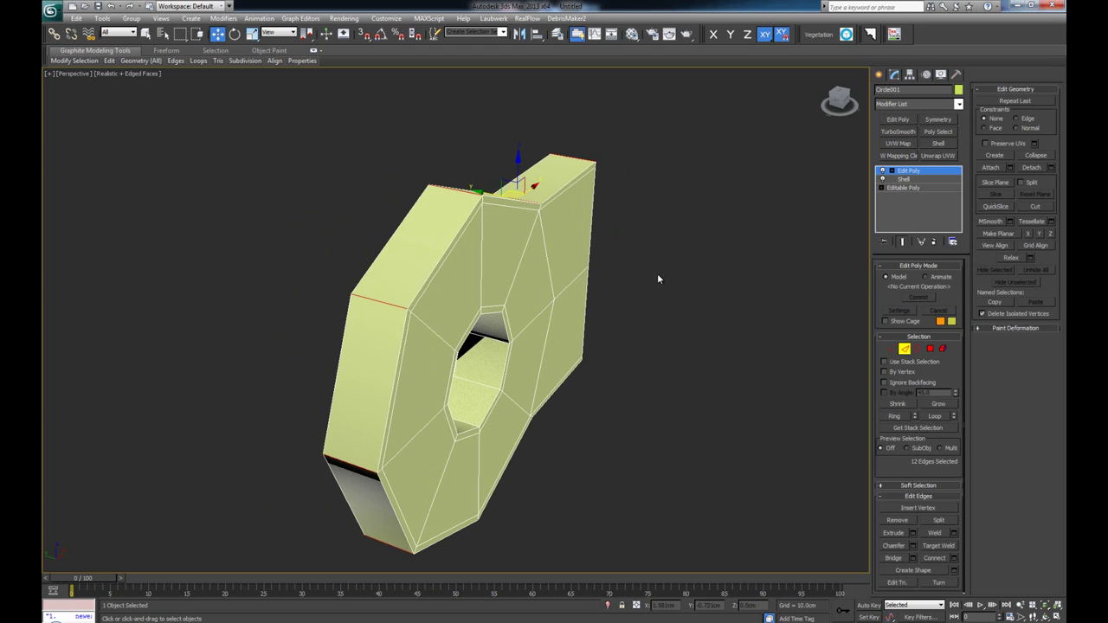
alt+middle_drag(658, 277, 506, 260)
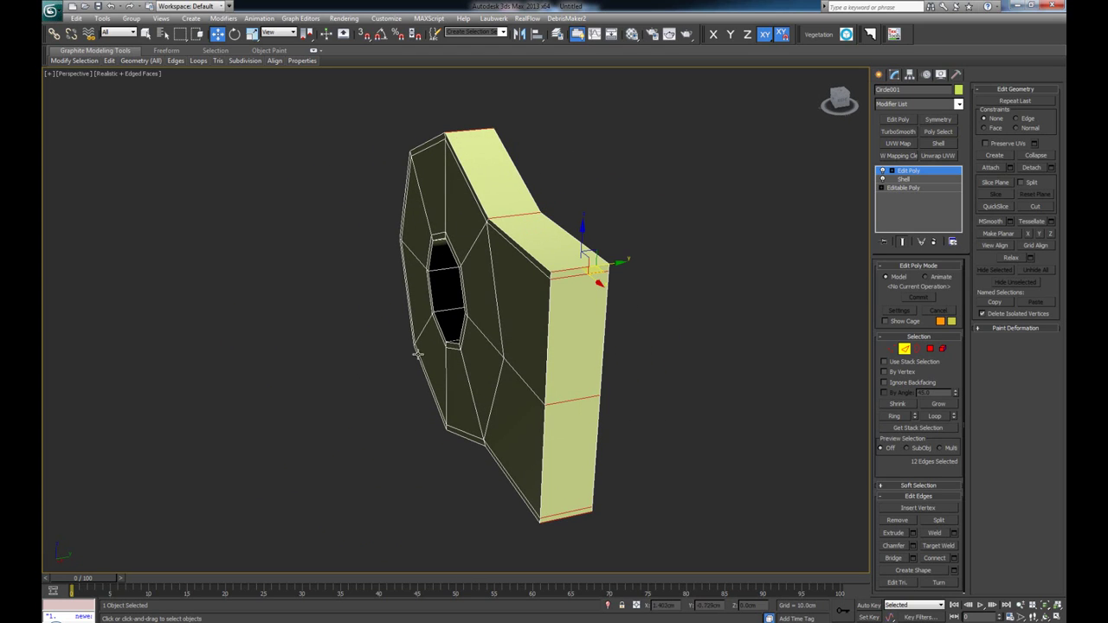
click(953, 558)
alt+middle_drag(692, 299, 655, 341)
scroll(655, 342, up, 2)
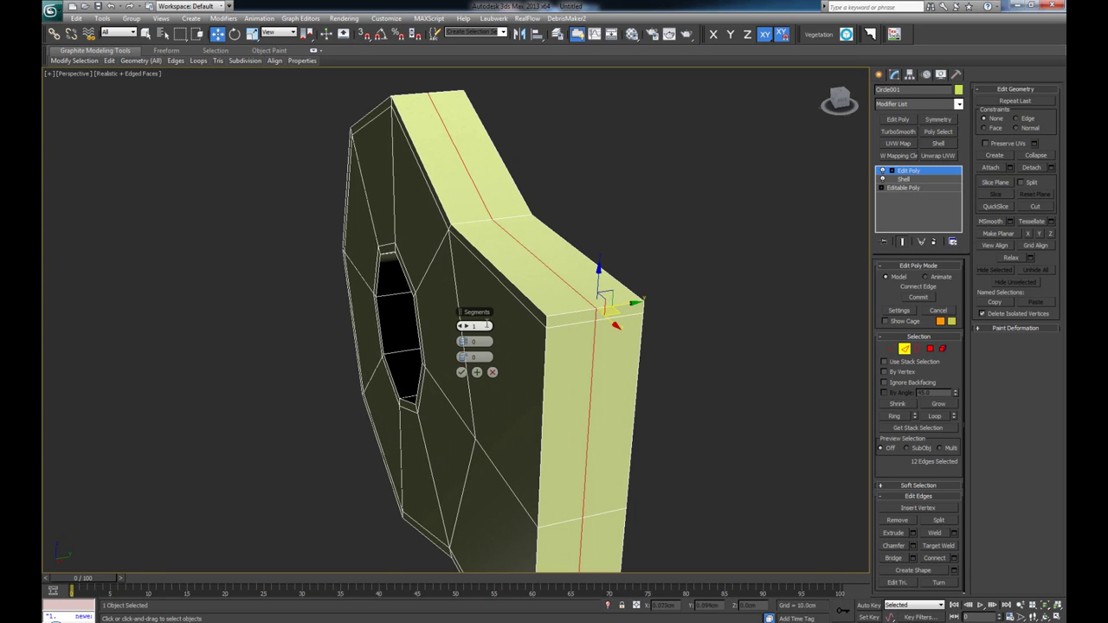
click(464, 329)
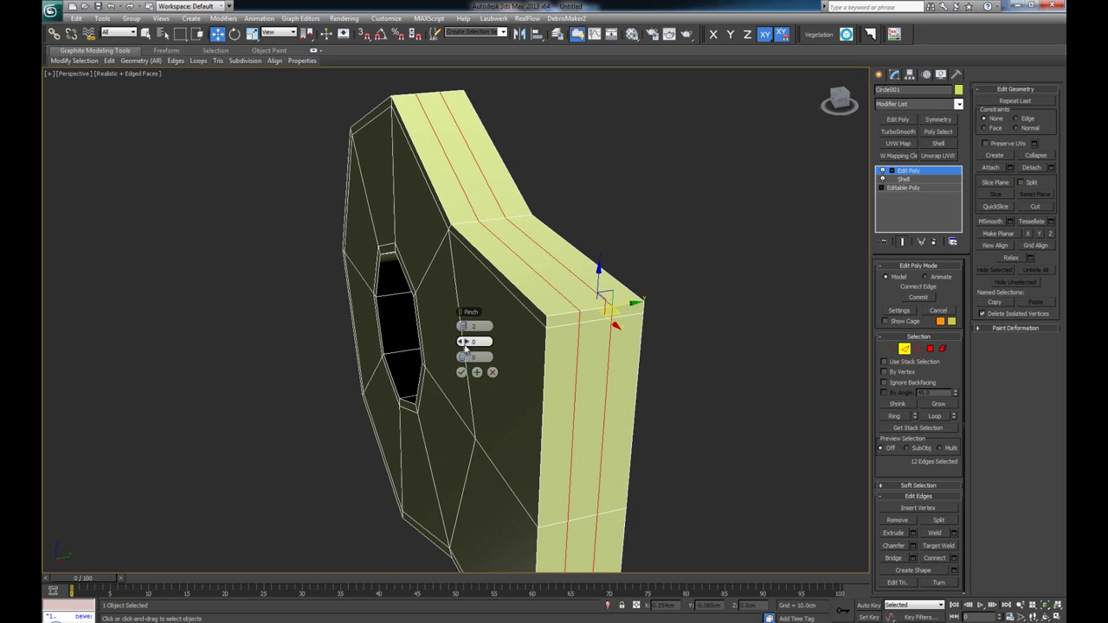
drag(466, 345, 634, 350)
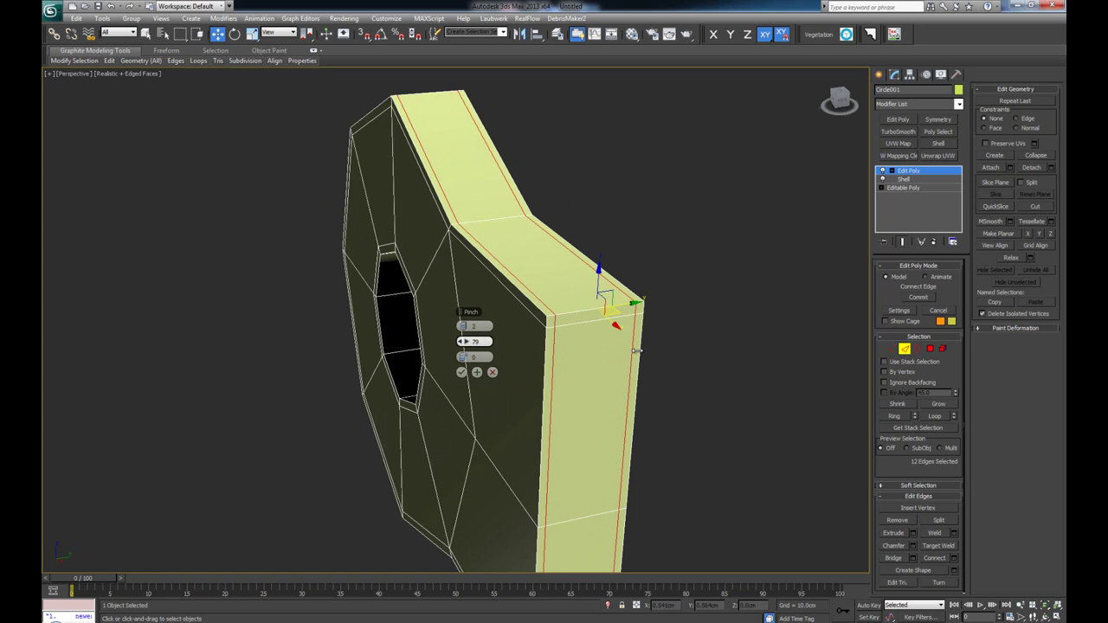
click(461, 372)
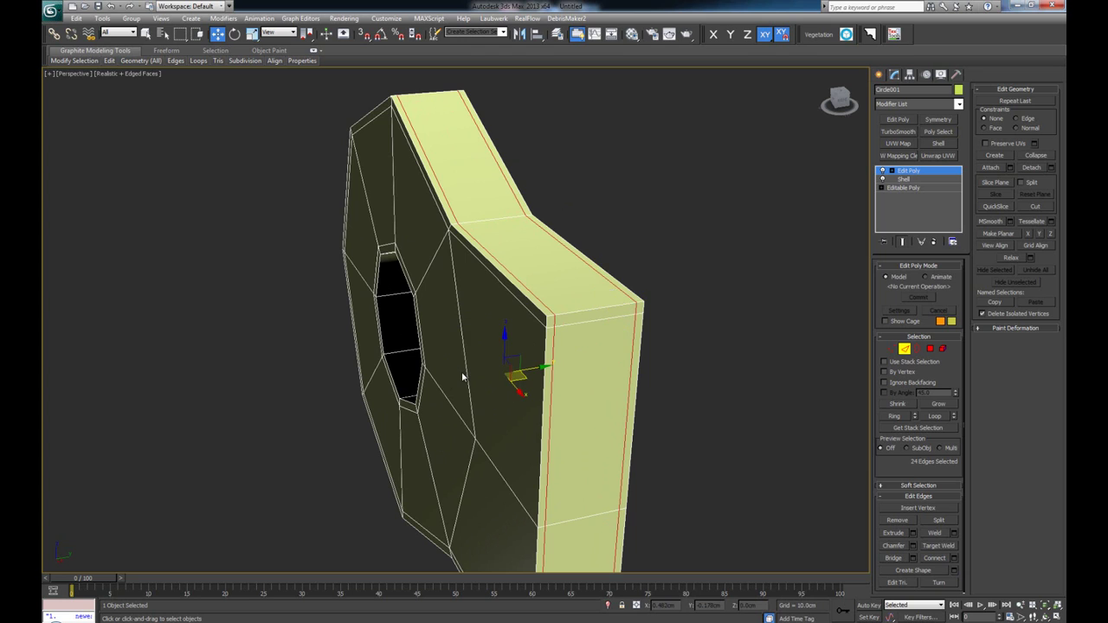
Connect the ring of edges inside the hole with 2 segments, pinched toward the hole's front and back rims, and leave edge editing
scroll(438, 328, down, 3)
alt+middle_drag(438, 327, 530, 344)
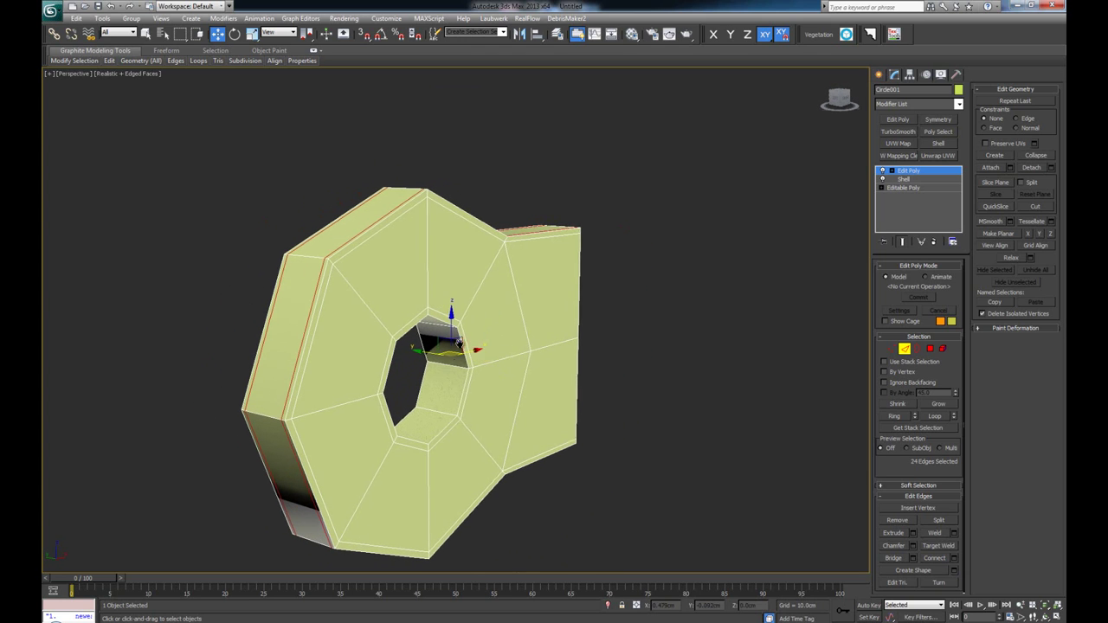
scroll(461, 342, up, 3)
click(459, 329)
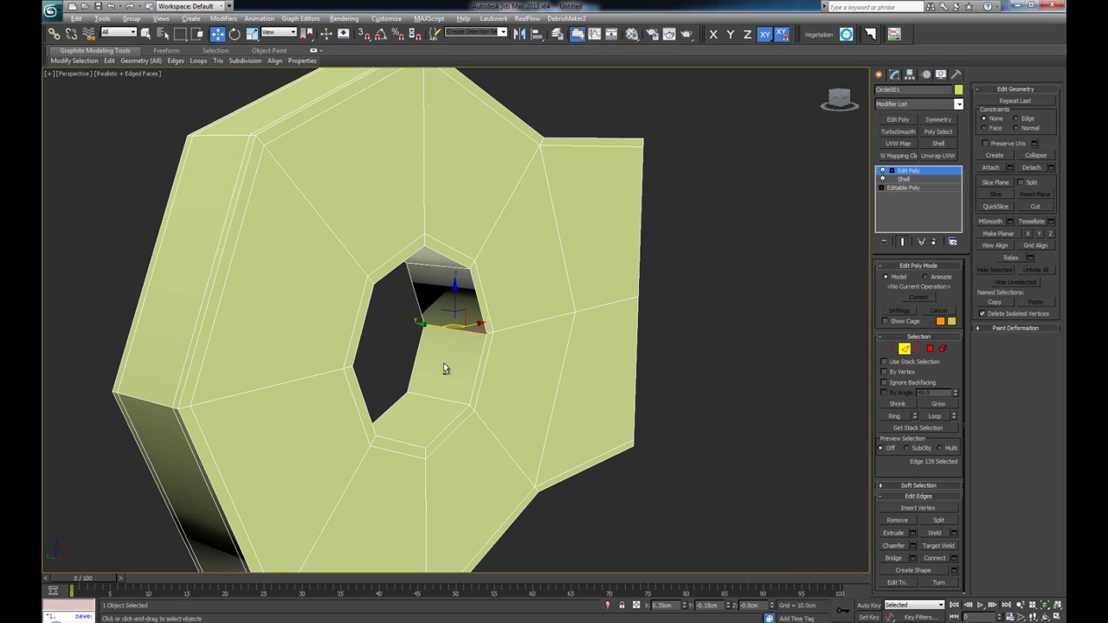
shift+click(449, 398)
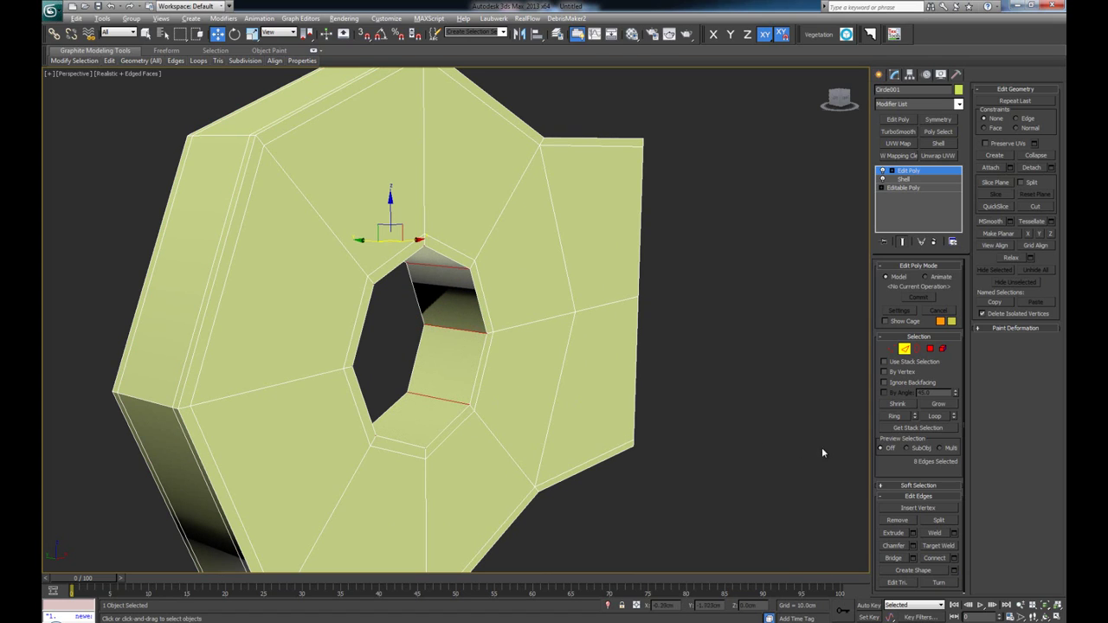
click(954, 559)
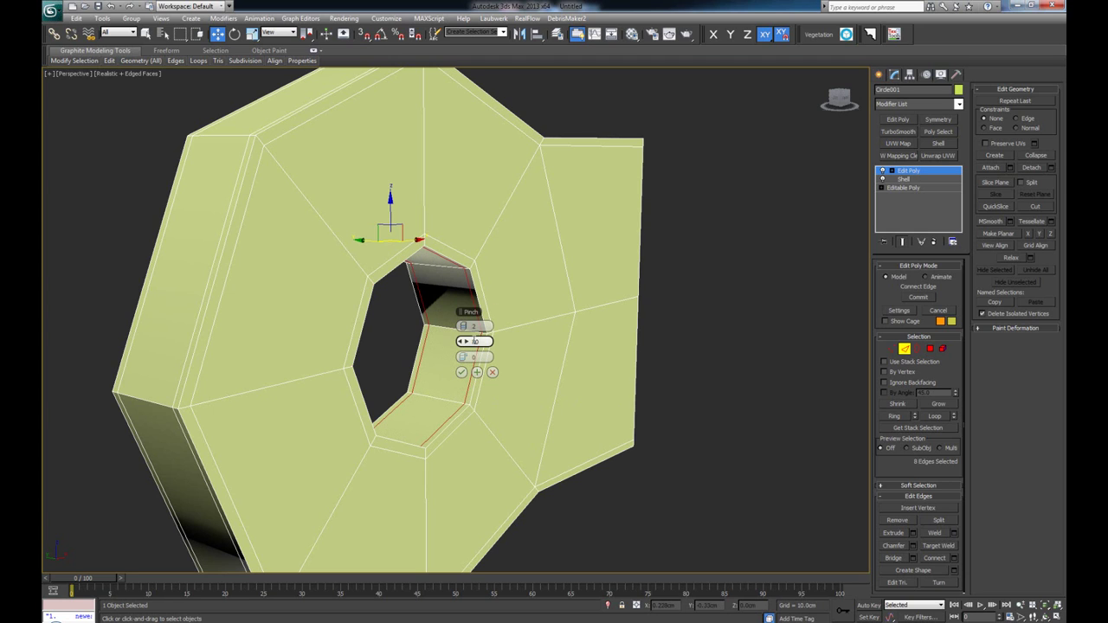
click(462, 372)
scroll(481, 344, down, 3)
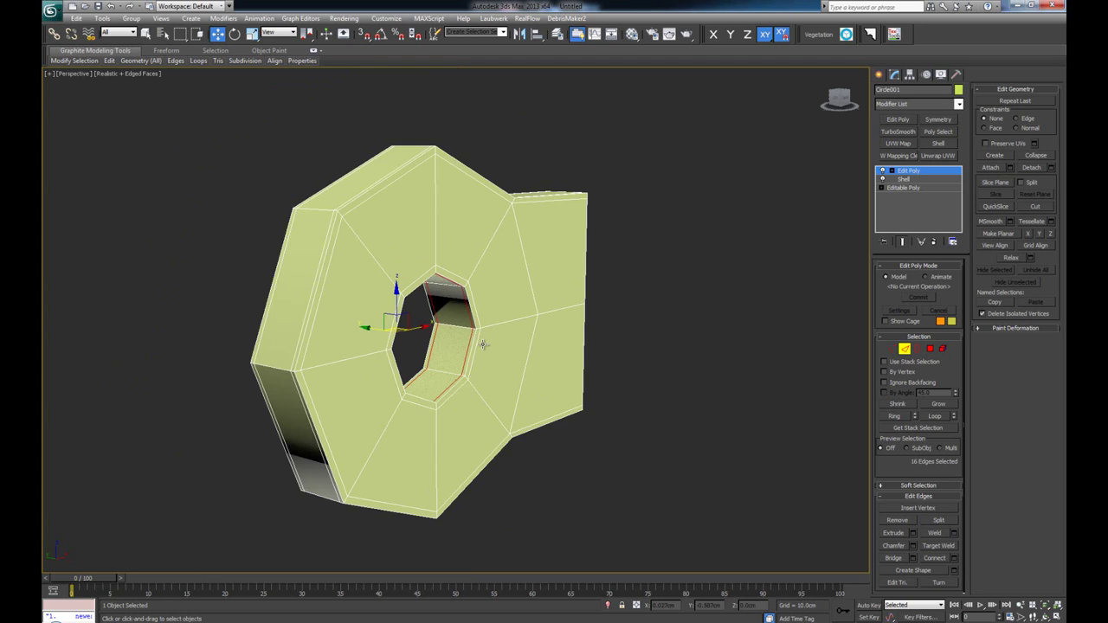
alt+middle_drag(504, 350, 614, 397)
scroll(614, 401, down, 3)
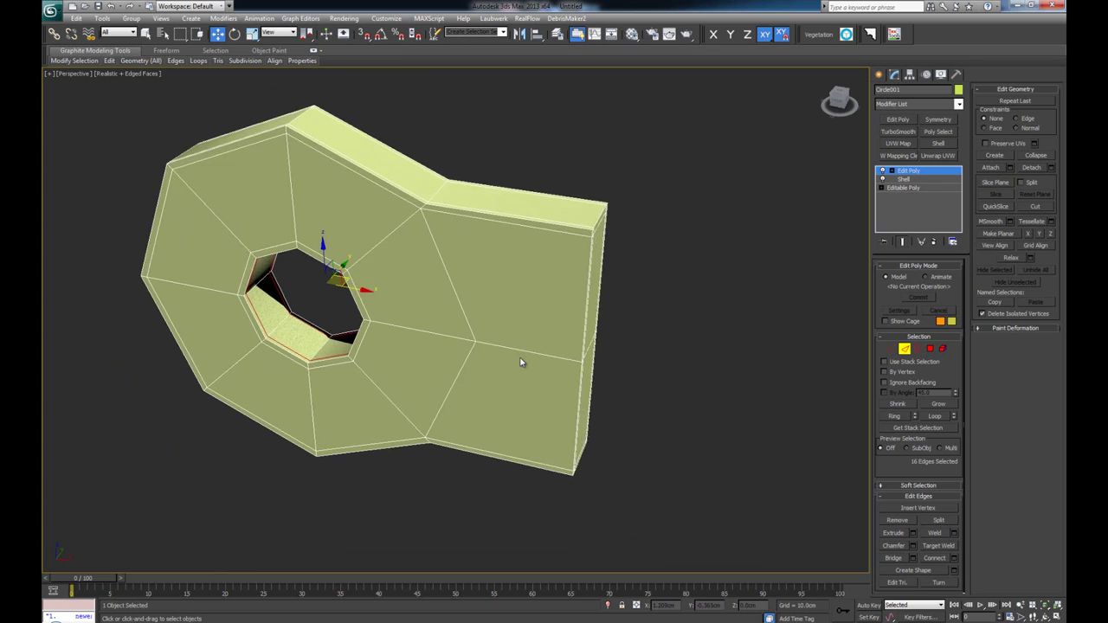
click(904, 348)
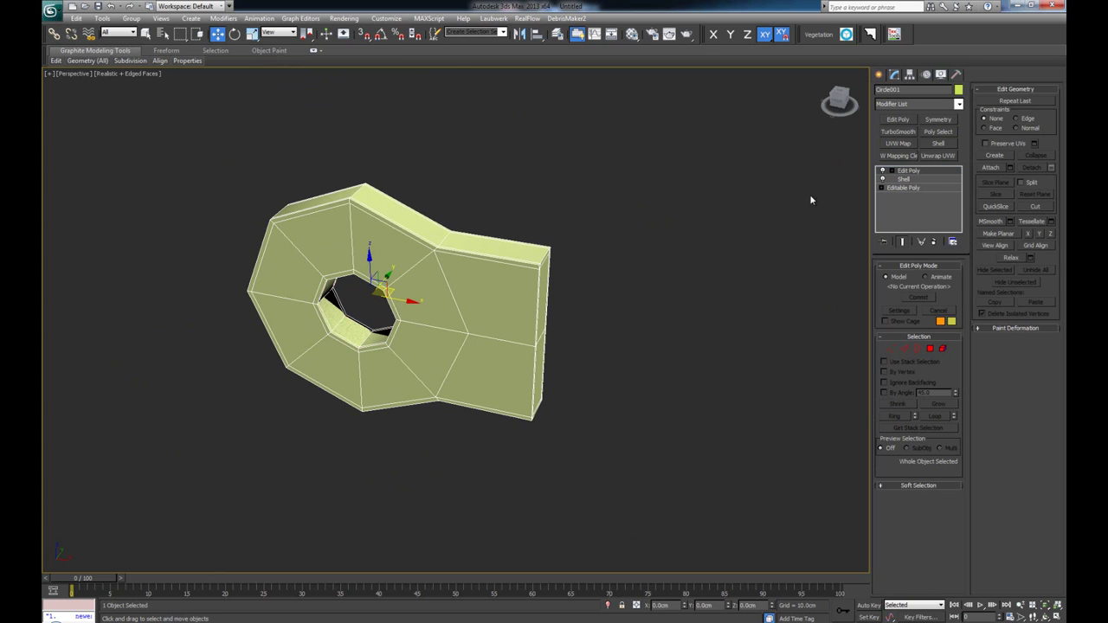
Preview the smoothed plate by adding a TurboSmooth modifier with 2 iterations and hiding the edged faces
click(912, 131)
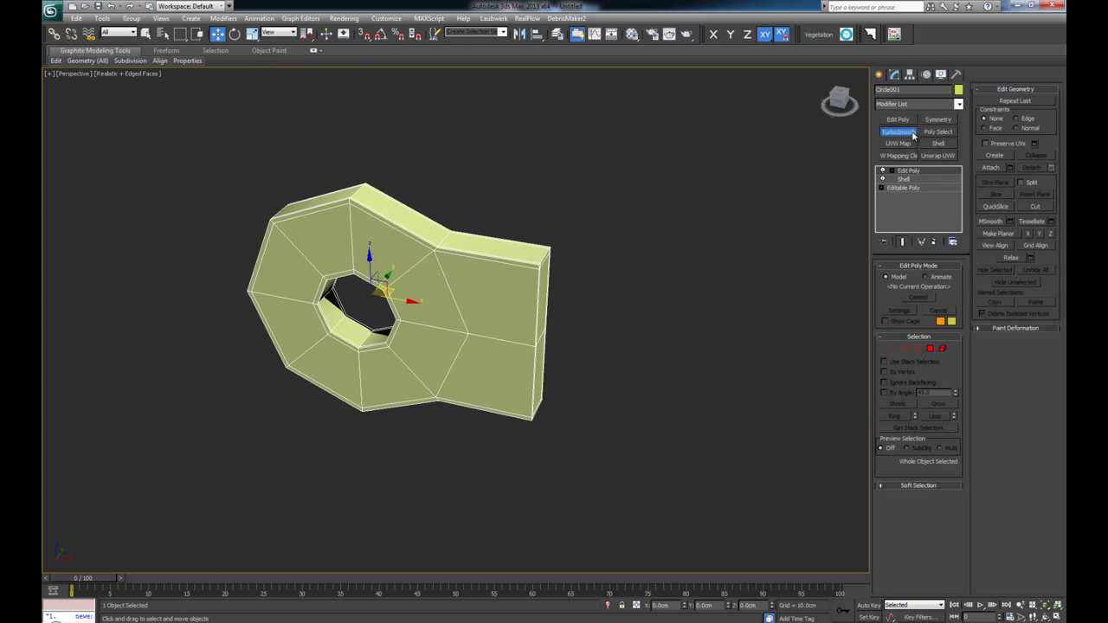
click(610, 247)
key(F4)
mouse_move(495, 298)
alt+middle_down()
mouse_move(494, 309)
mouse_move(495, 295)
alt+middle_up()
click(492, 291)
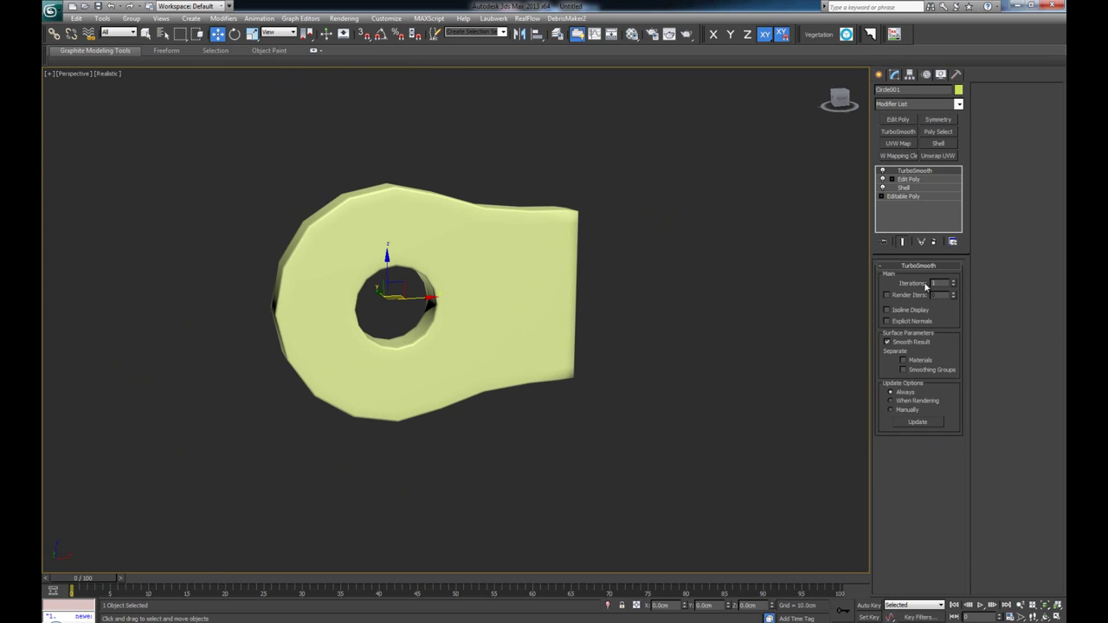
click(956, 283)
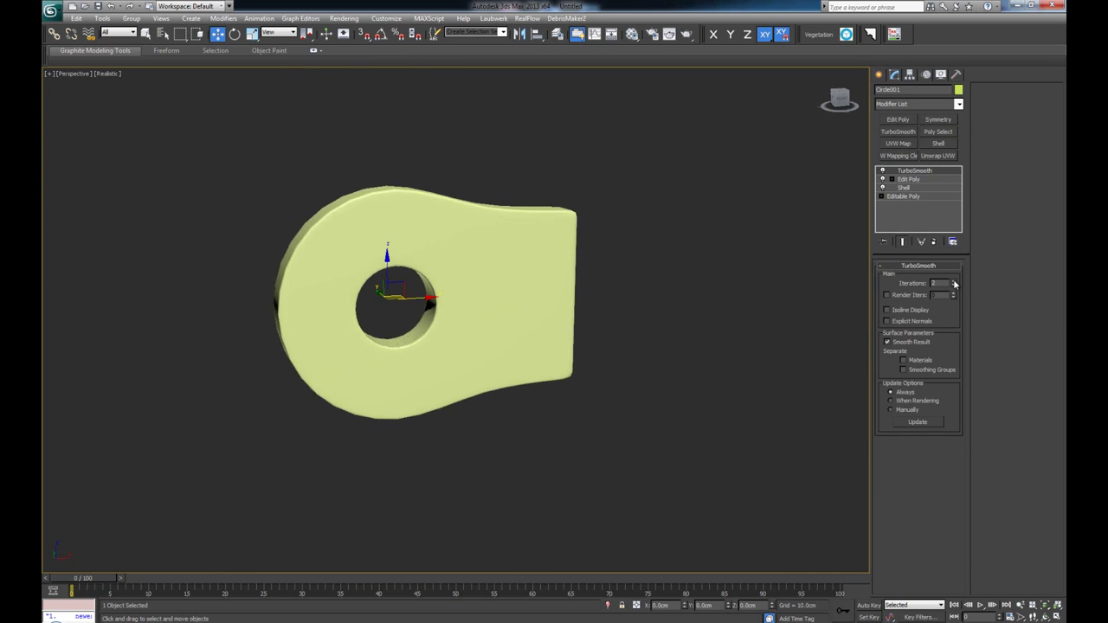
Show edged faces on the smoothed plate and enable Isoline Display to inspect its rounded end and support edges
middle_drag(745, 296, 725, 315)
key(F4)
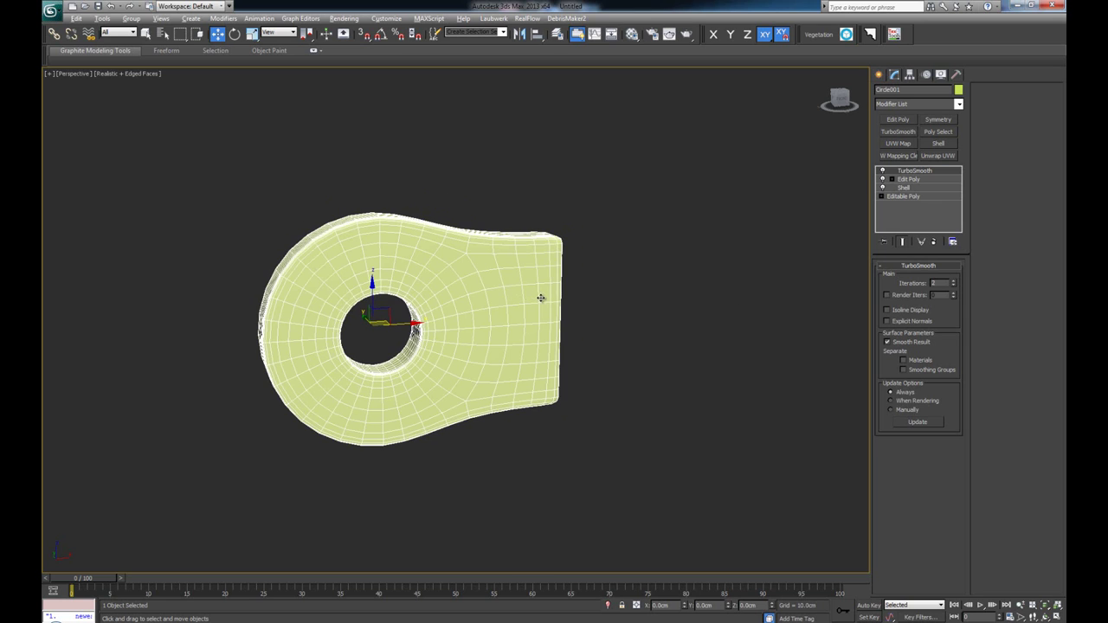
alt+middle_drag(542, 297, 493, 317)
scroll(498, 322, up, 4)
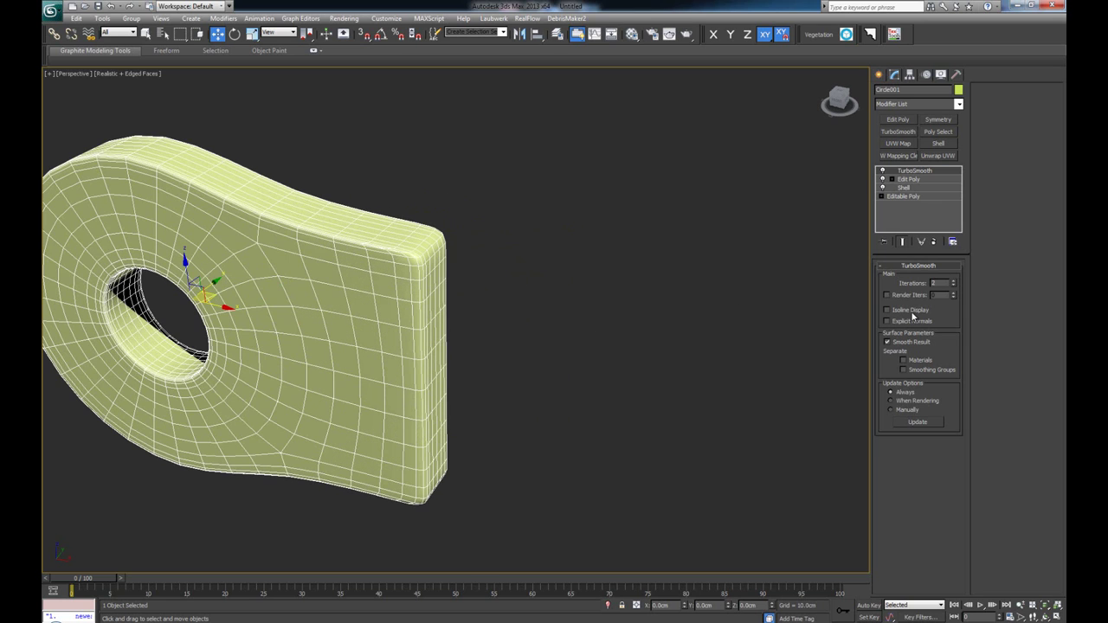
click(911, 311)
alt+middle_drag(448, 339, 391, 339)
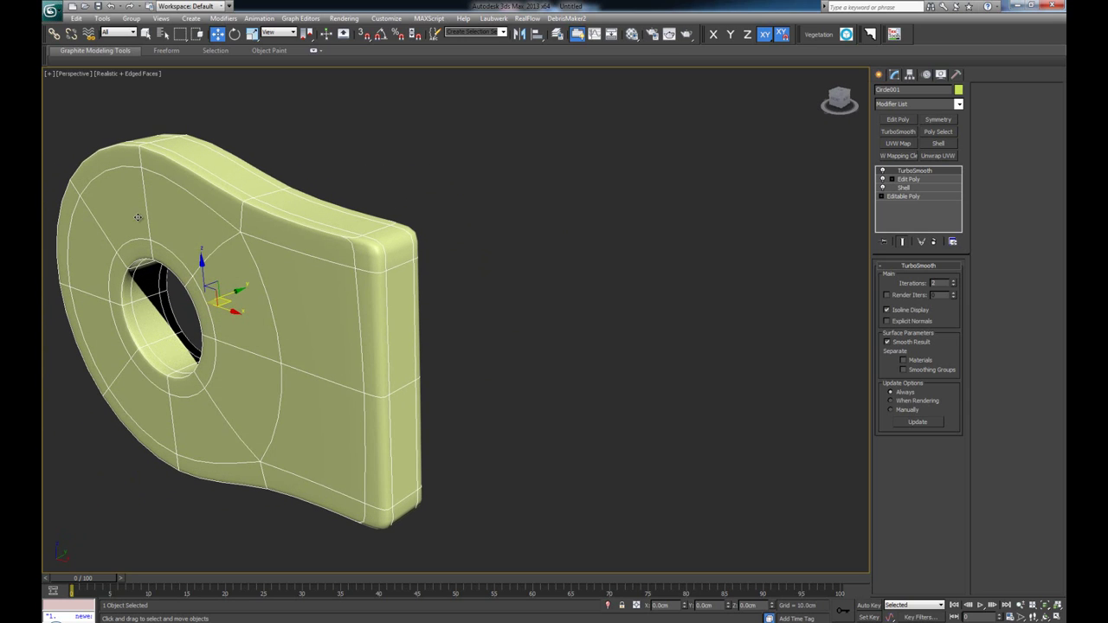
Remove the TurboSmooth modifier from the plate's modifier stack
click(909, 180)
click(903, 171)
click(935, 242)
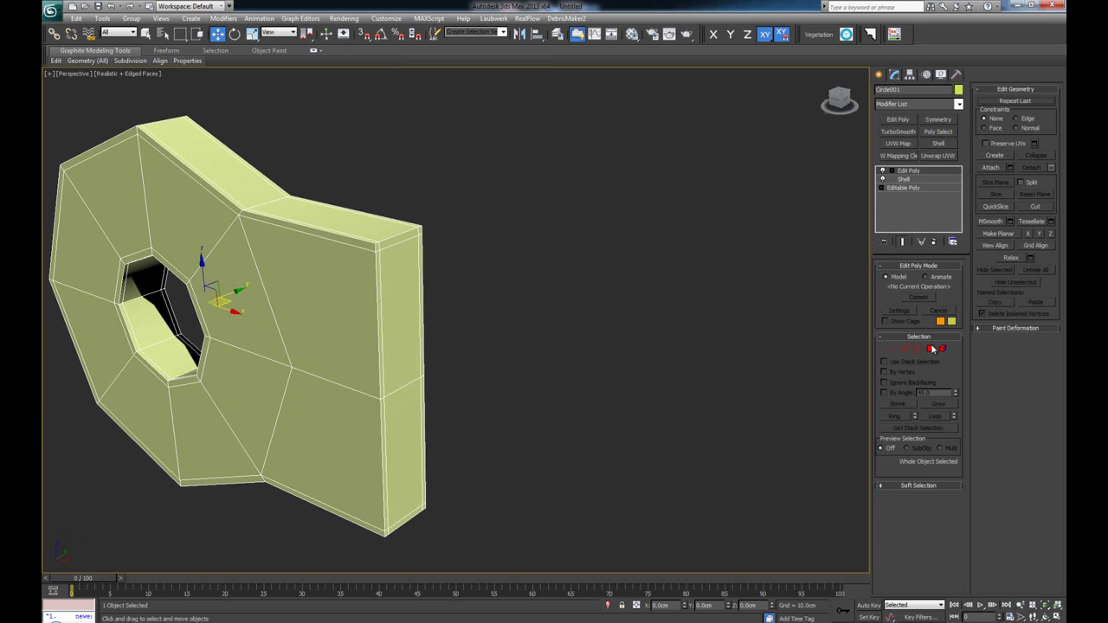
Delete all polygons capping the plate's straight end, growing the selection from the two large end faces to the narrow border faces
click(931, 348)
click(413, 325)
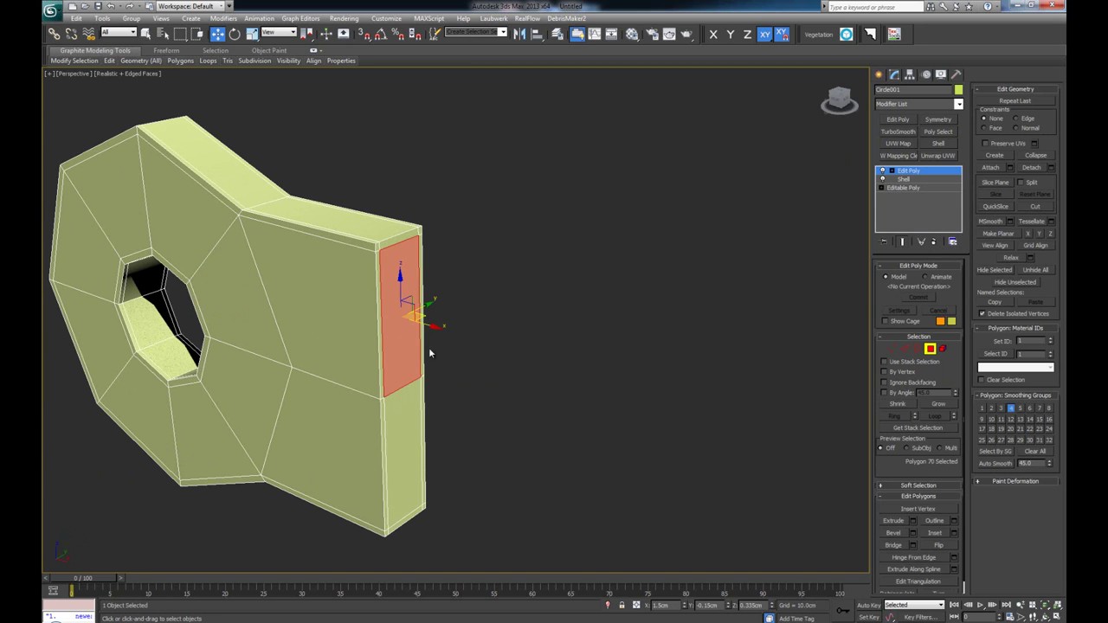
ctrl+click(408, 418)
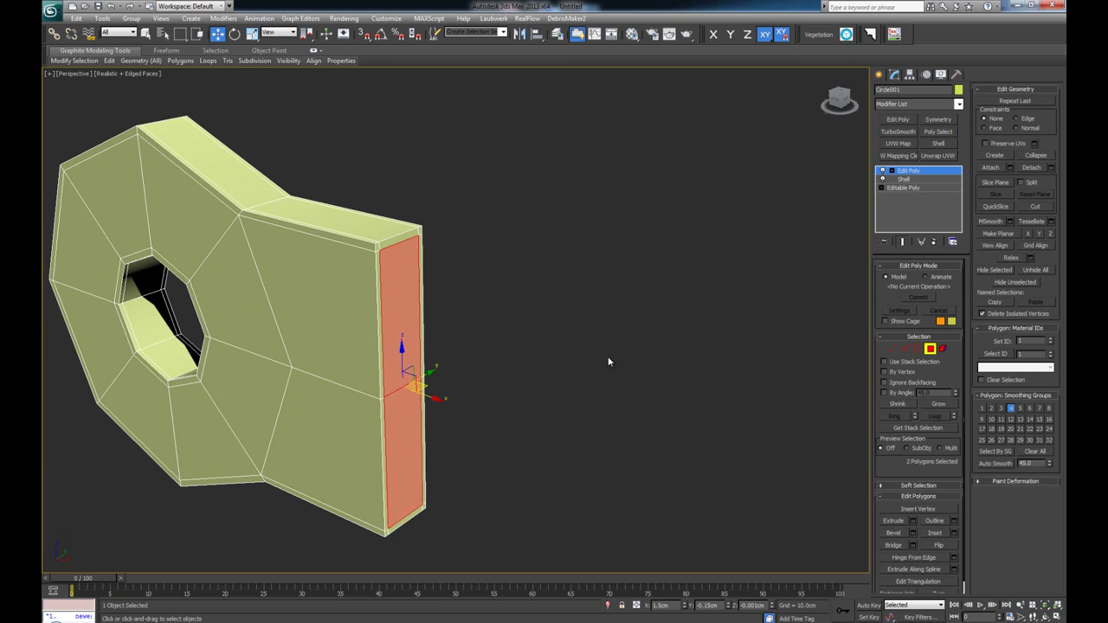
click(935, 405)
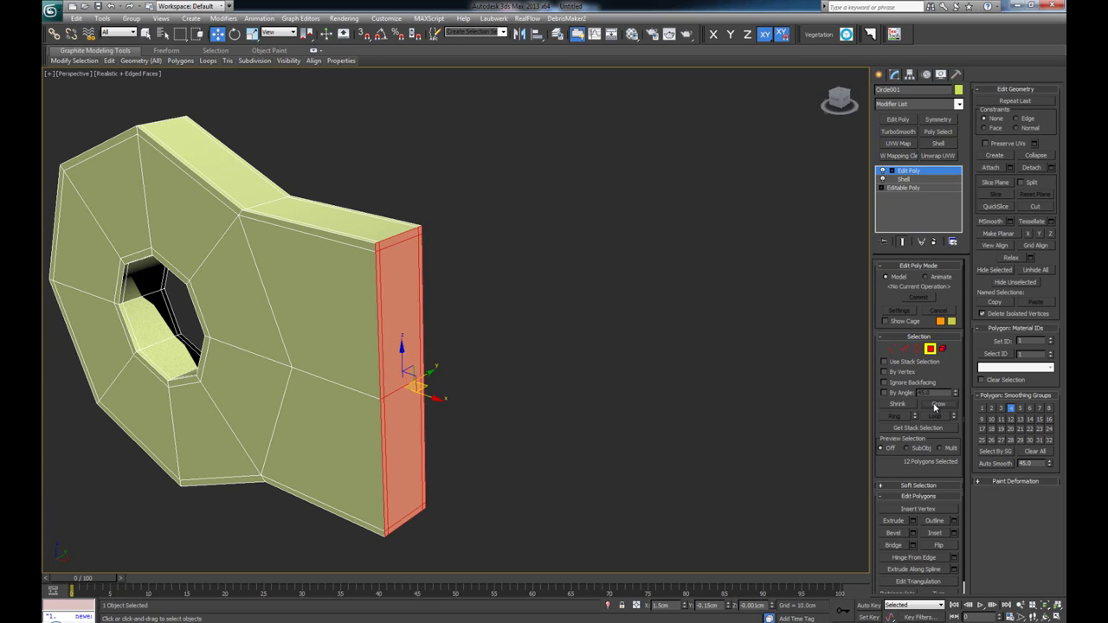
middle_drag(388, 252, 400, 252)
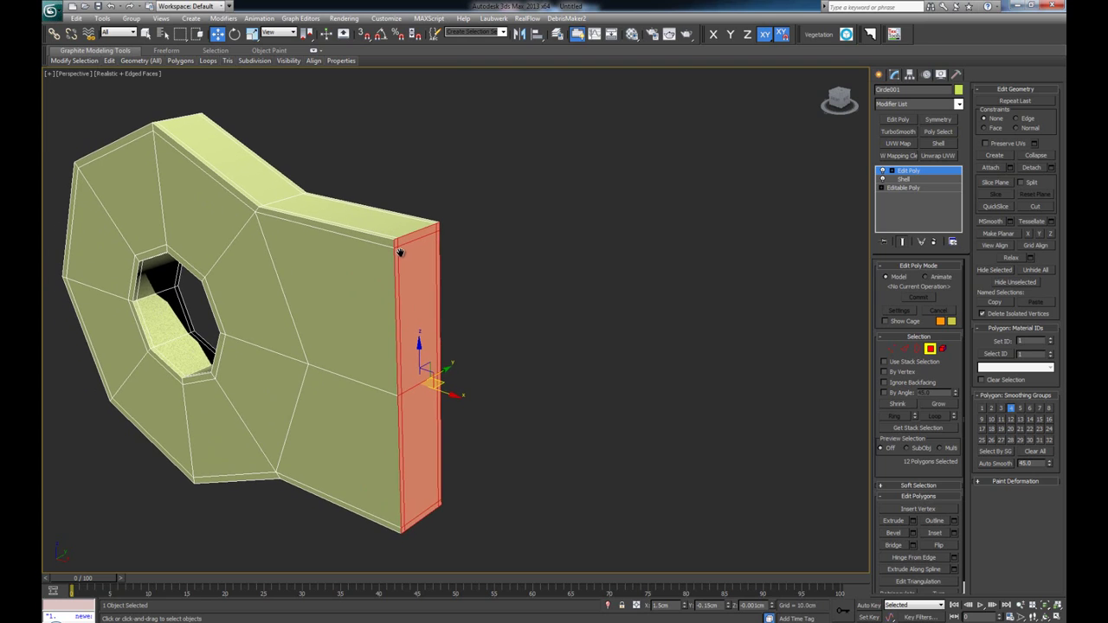
key(Delete)
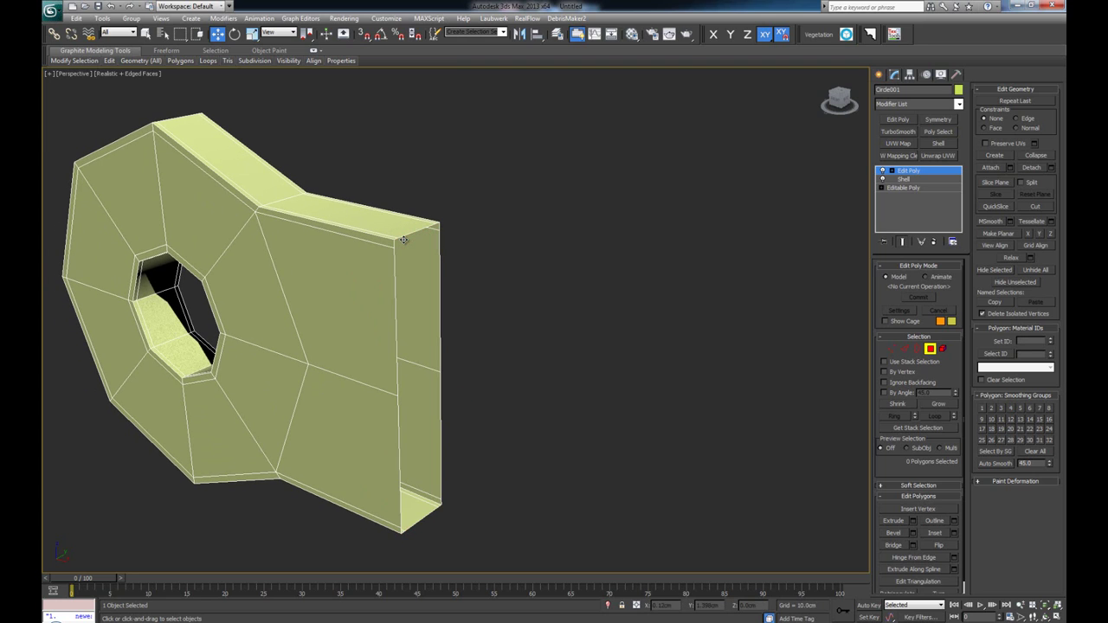
click(931, 350)
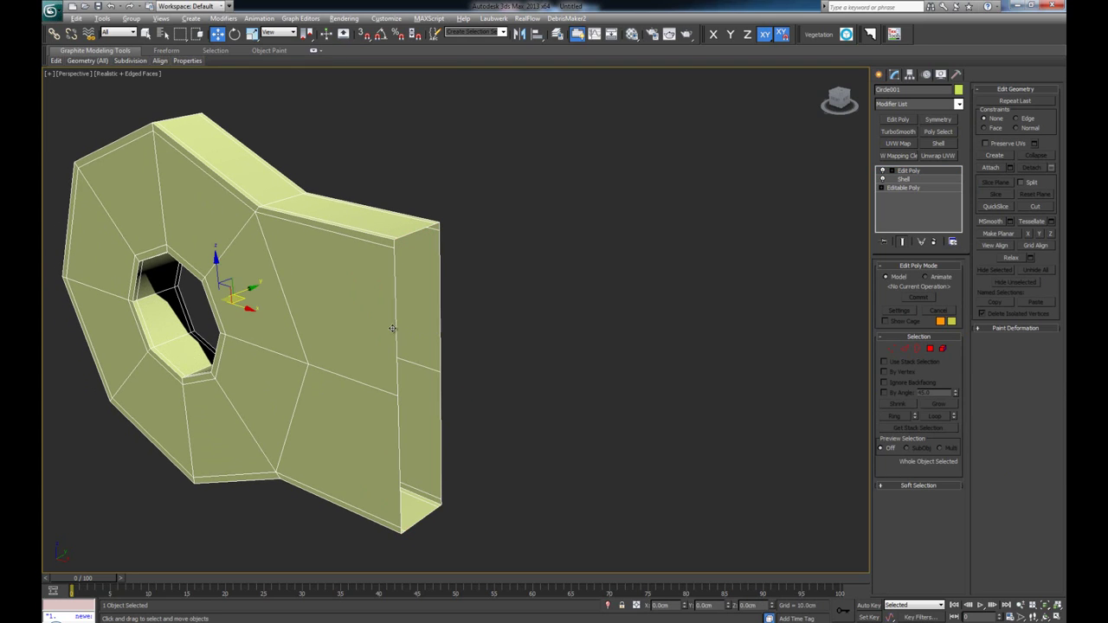
Enable pivot-only adjustment for the half link plate
mouse_move(392, 328)
alt+middle_down()
mouse_move(435, 324)
mouse_move(406, 329)
alt+middle_up()
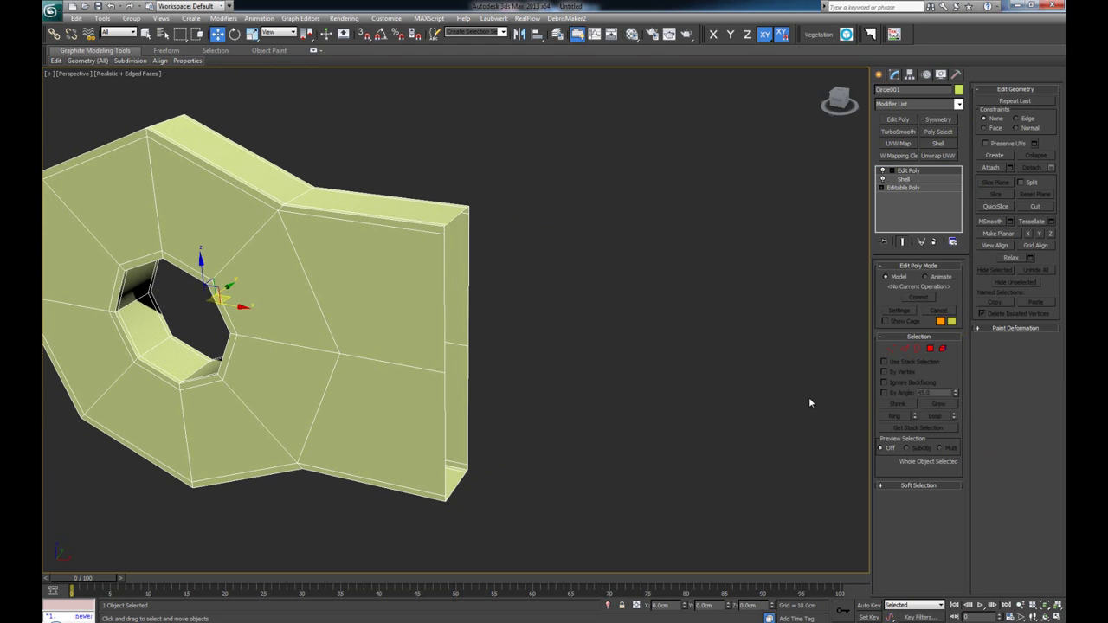
alt+middle_drag(288, 315, 324, 312)
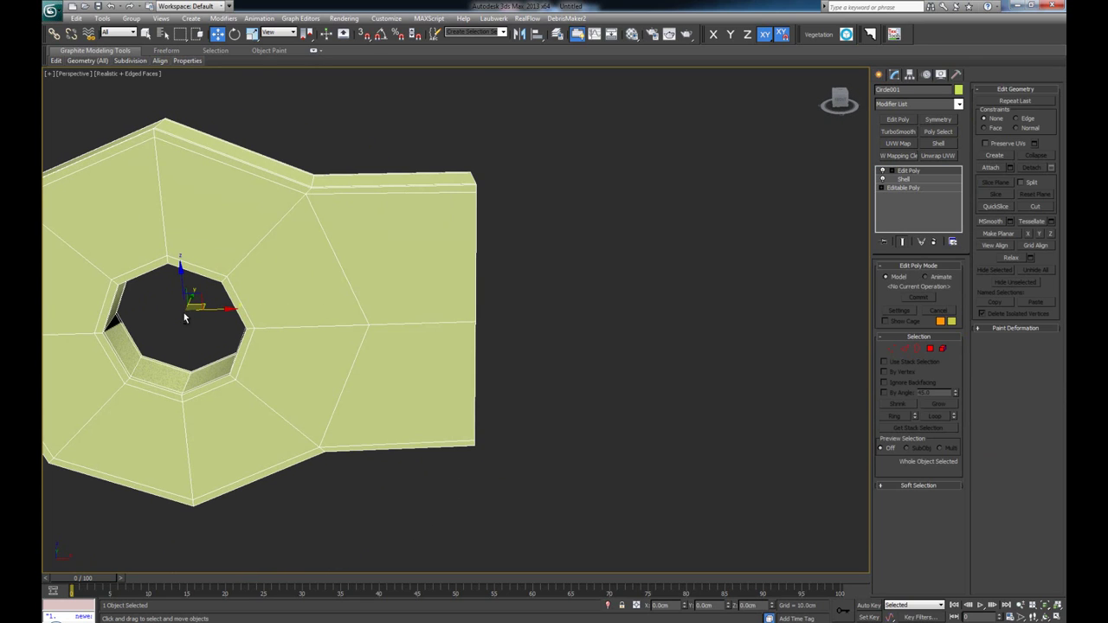
click(910, 74)
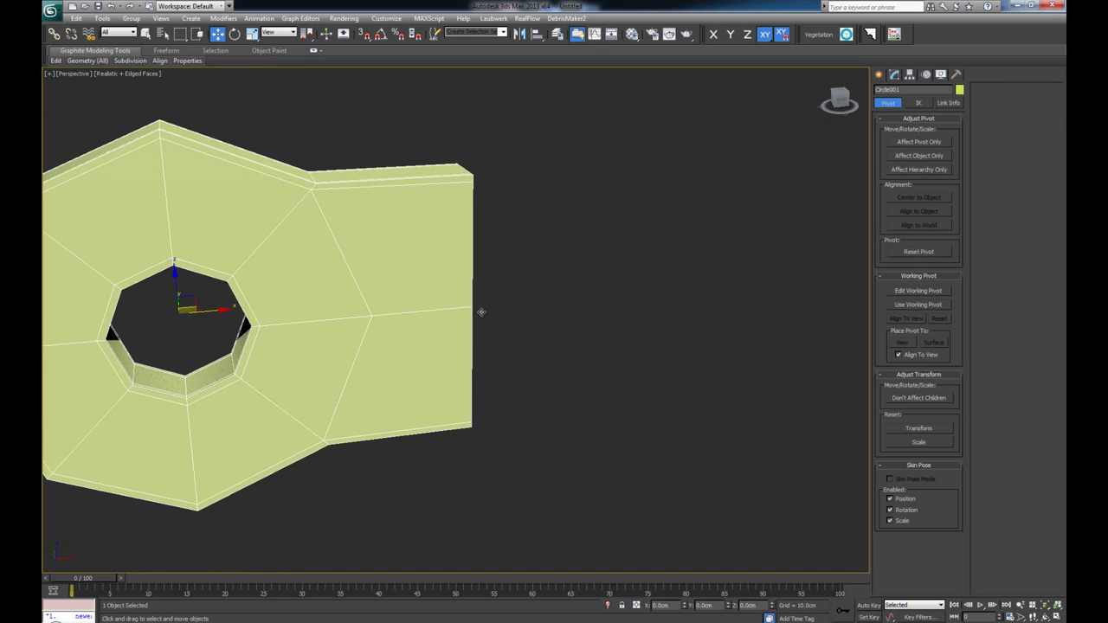
scroll(495, 317, up, 4)
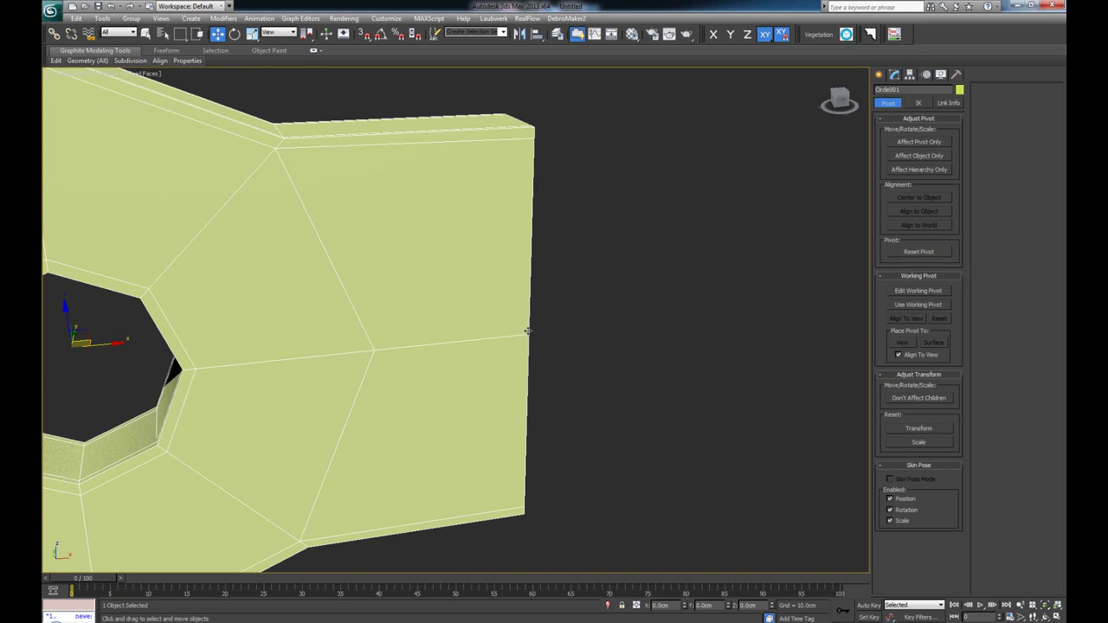
scroll(528, 333, down, 4)
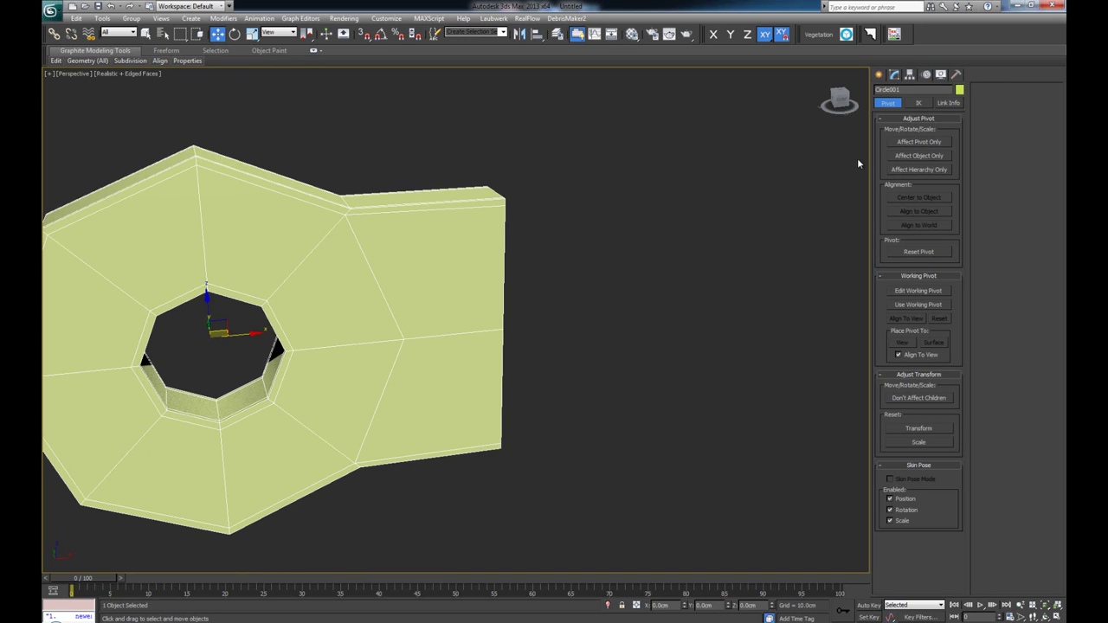
click(923, 142)
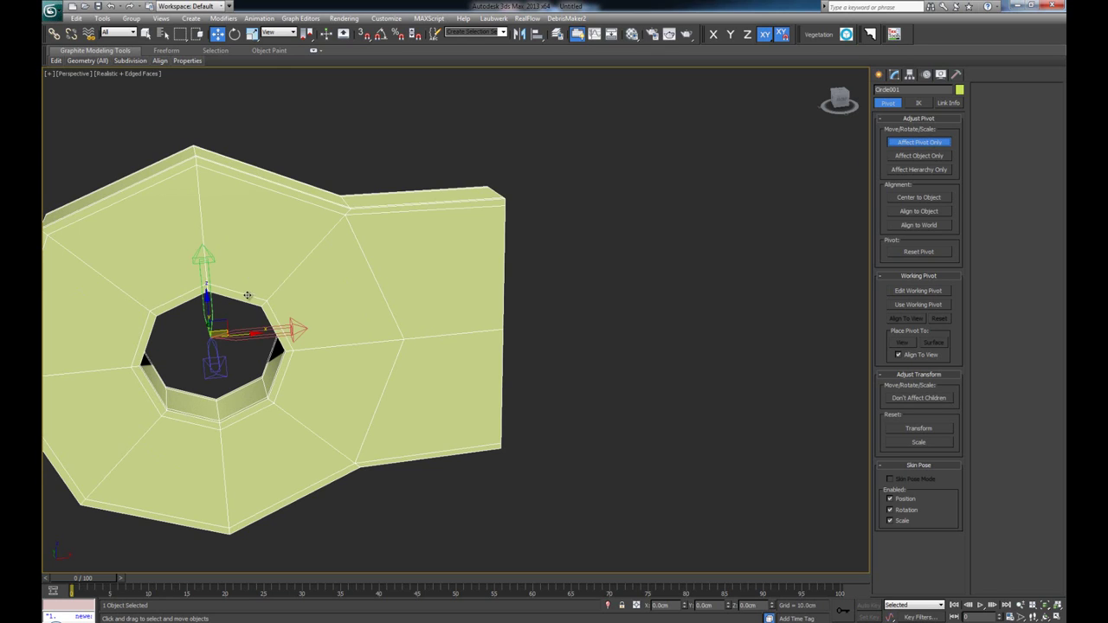
alt+middle_drag(205, 327, 247, 326)
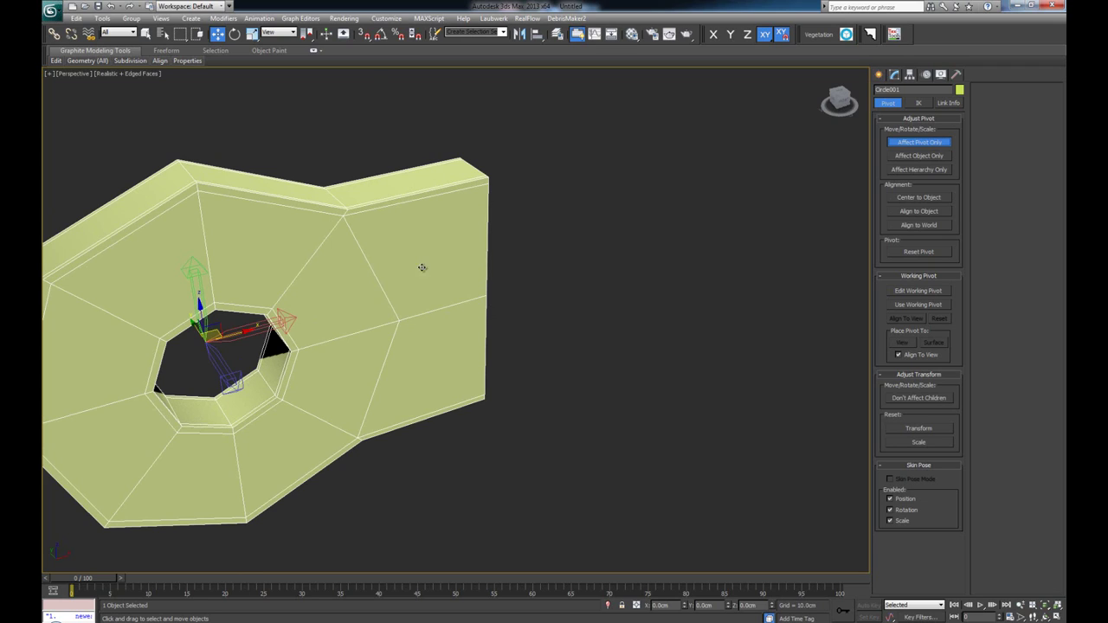
Move the pivot to the middle vertex of the plate's open straight end using vertex snapping, and finish the pivot adjustment
right_click(367, 35)
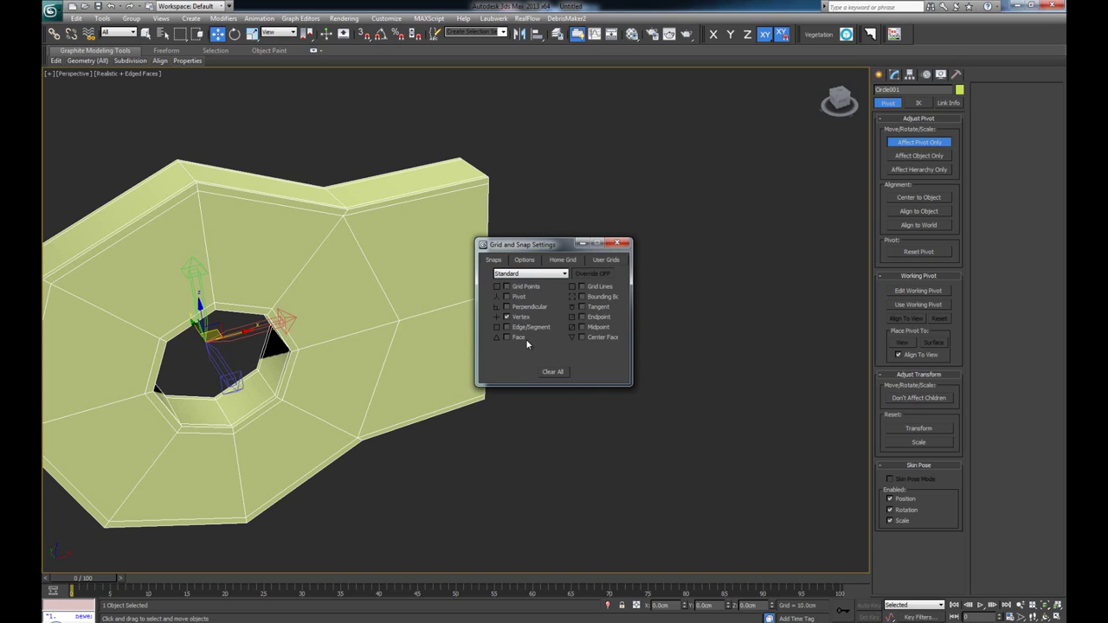
click(616, 244)
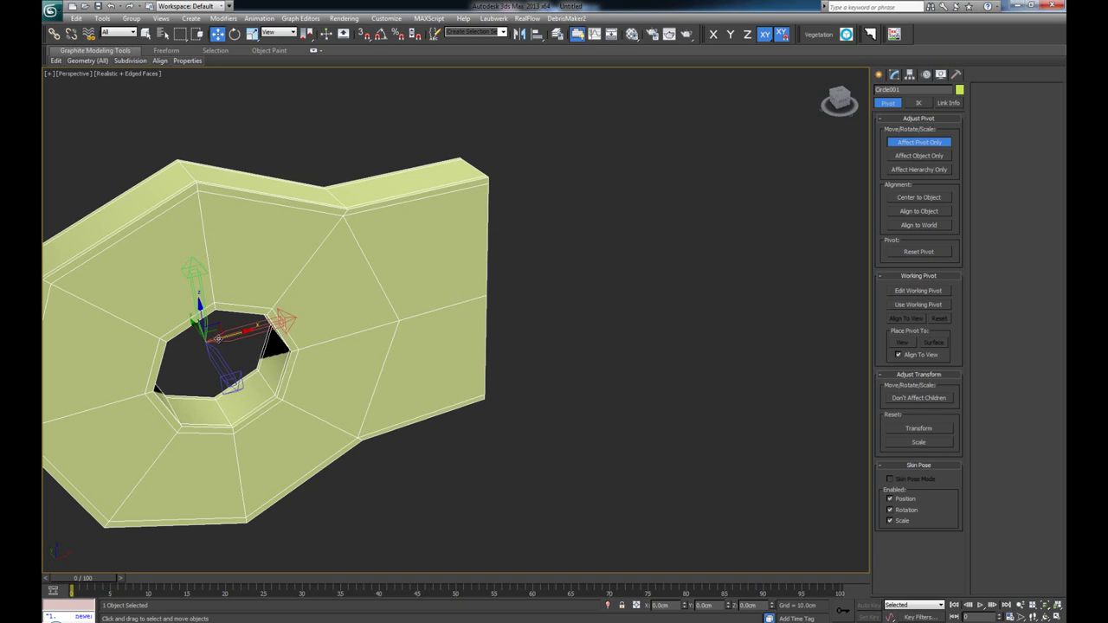
click(364, 34)
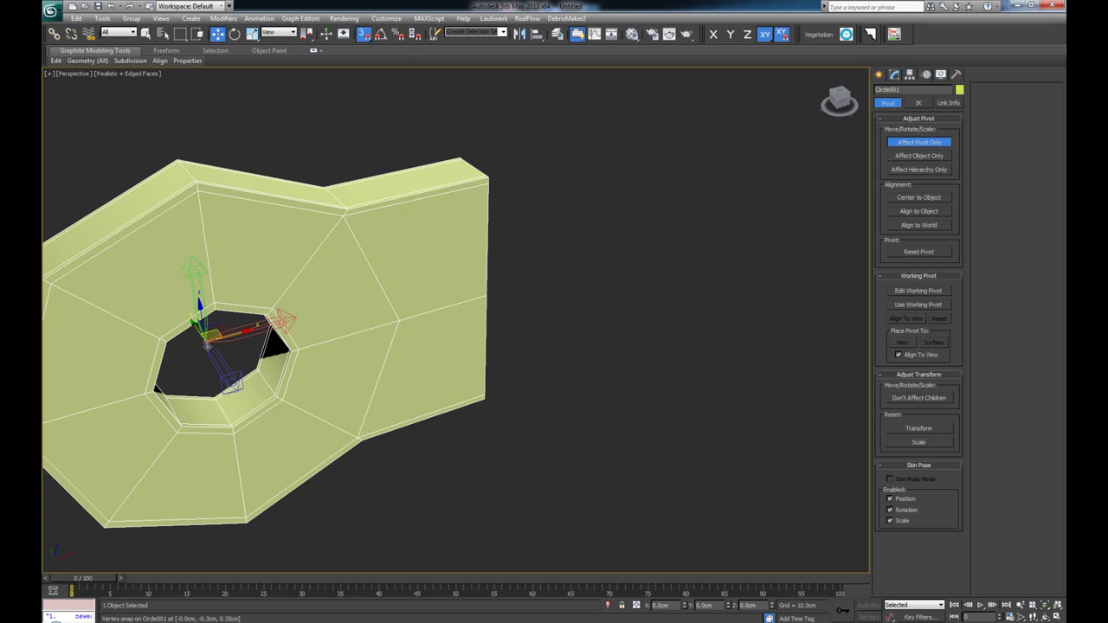
drag(205, 342, 485, 292)
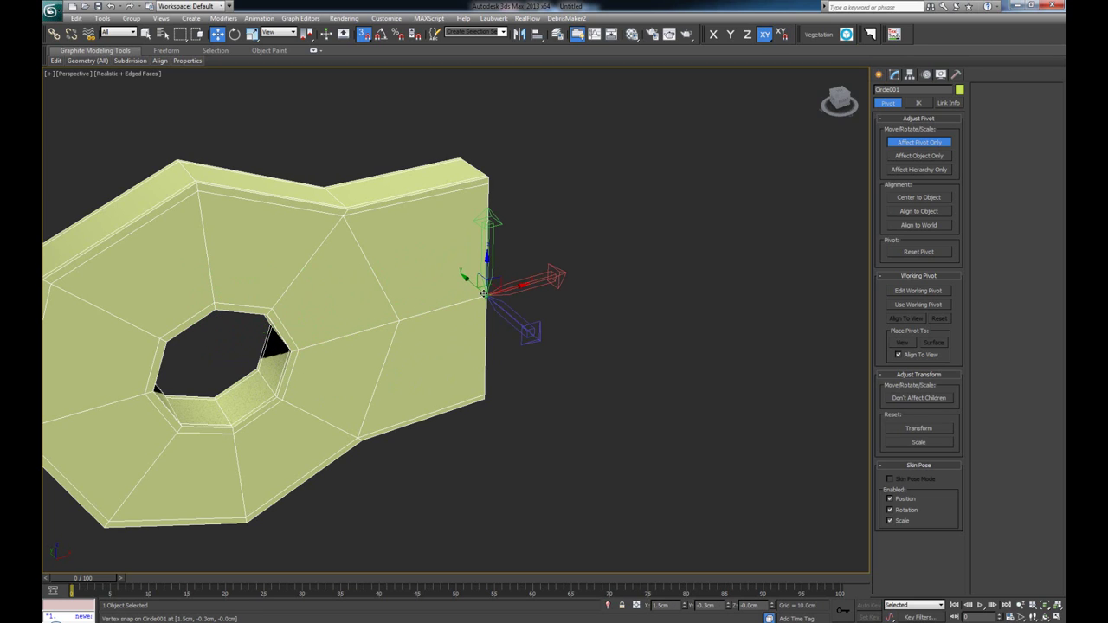
alt+middle_drag(530, 316, 470, 394)
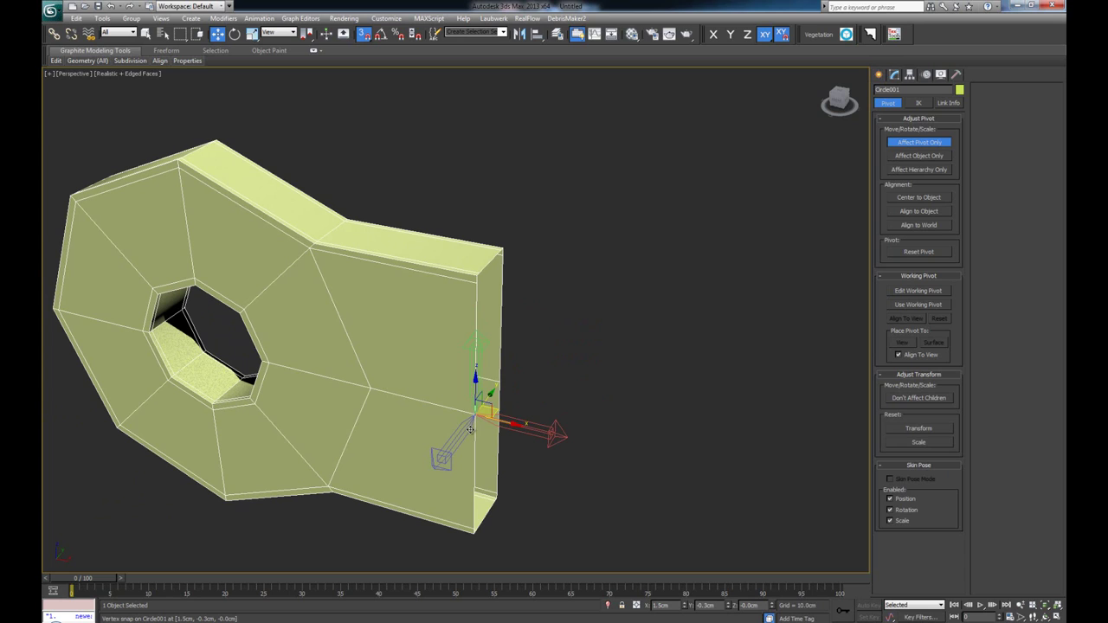
click(930, 149)
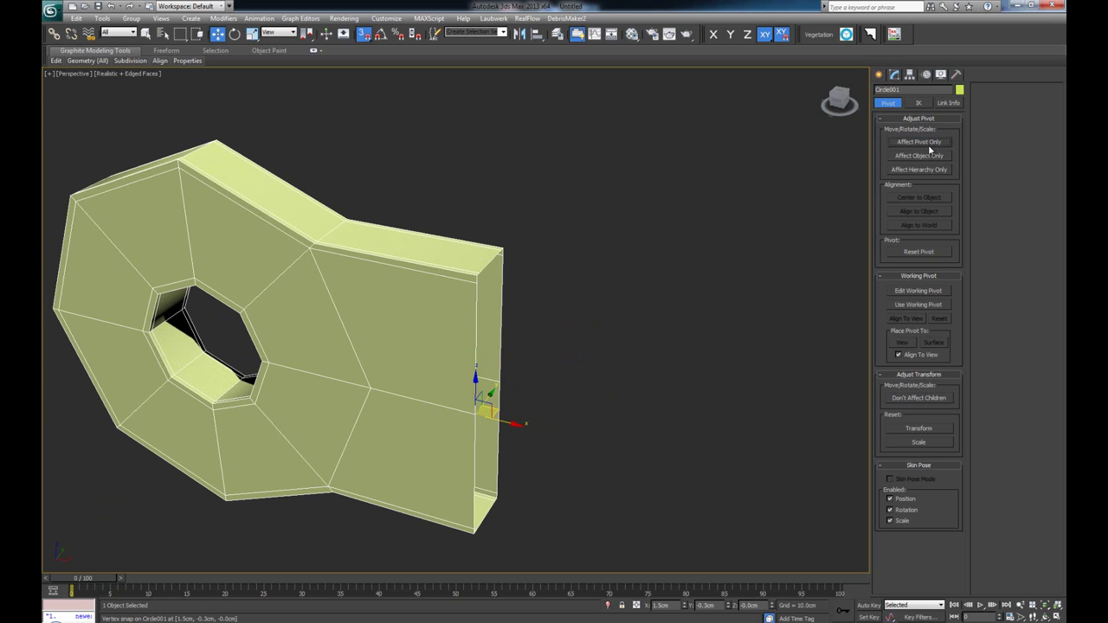
middle_drag(592, 356, 545, 314)
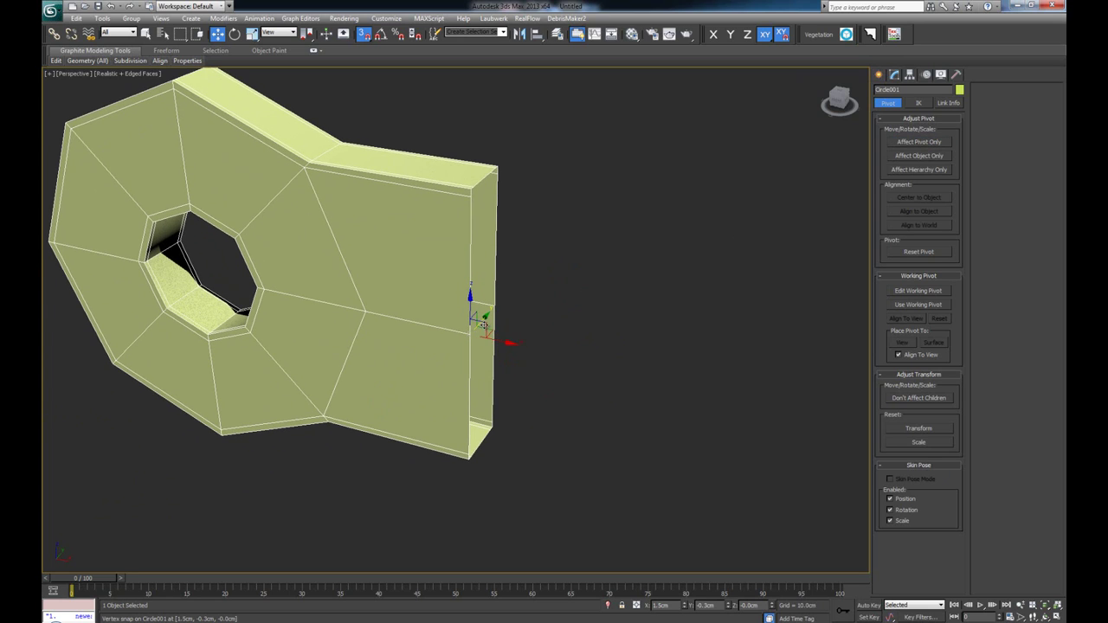
alt+middle_drag(485, 339, 498, 338)
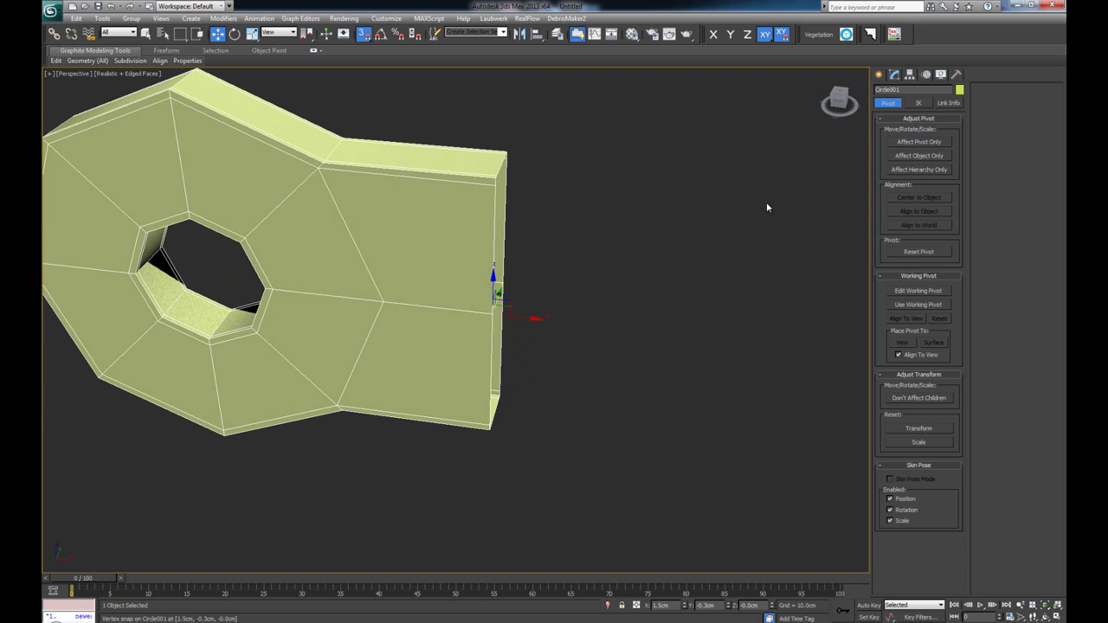
Mirror the half plate into a full link plate with a Symmetry modifier on the X axis, with Flip enabled
click(895, 75)
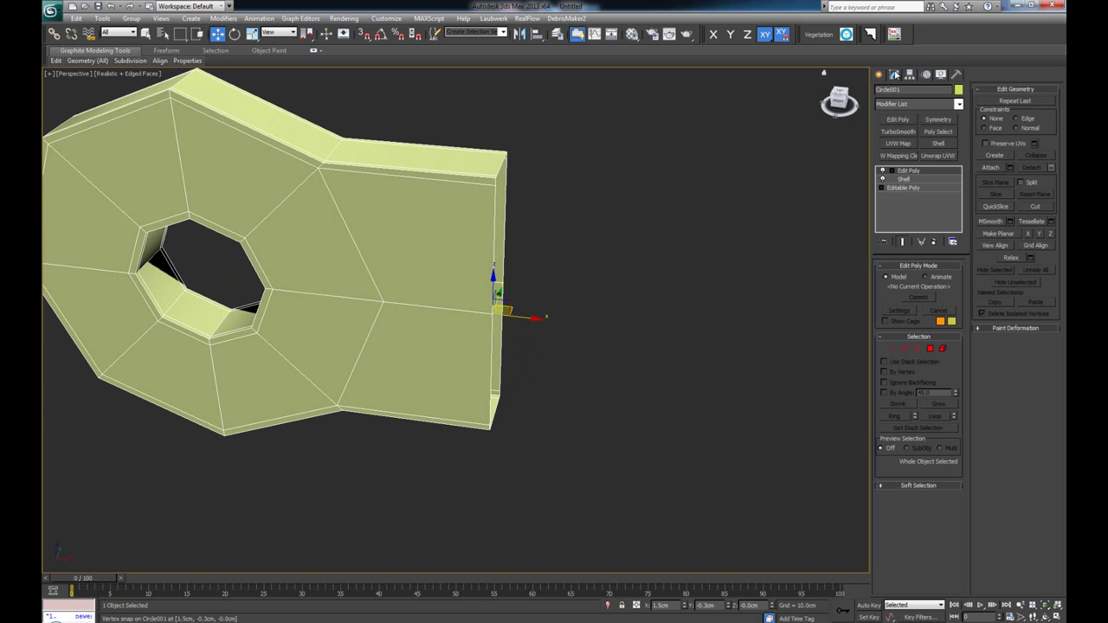
click(939, 120)
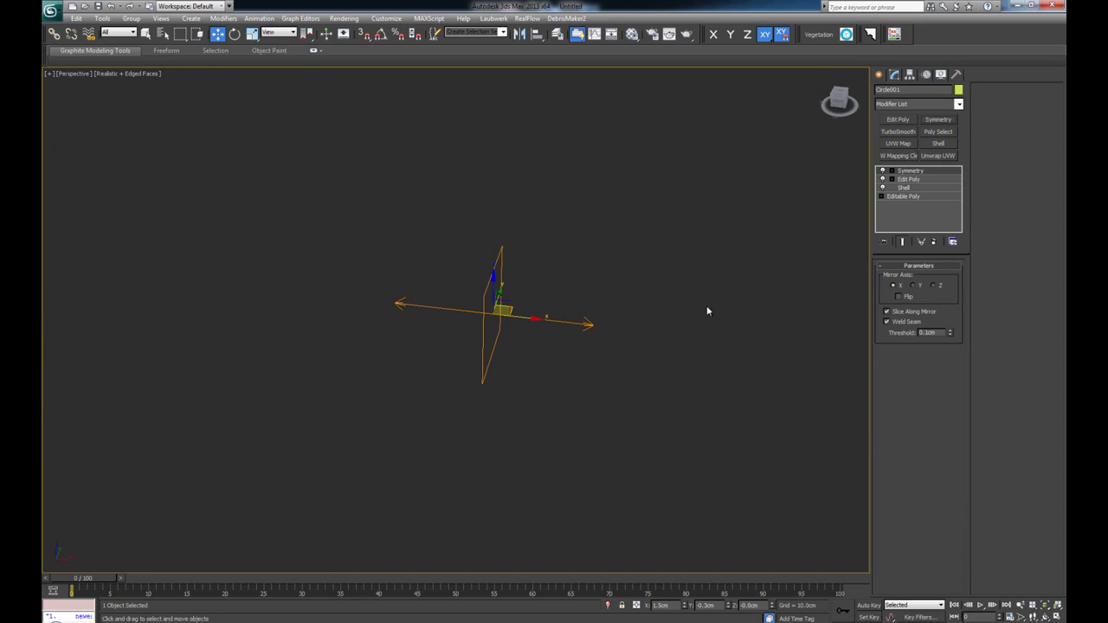
click(905, 297)
scroll(505, 265, down, 4)
scroll(505, 264, up, 6)
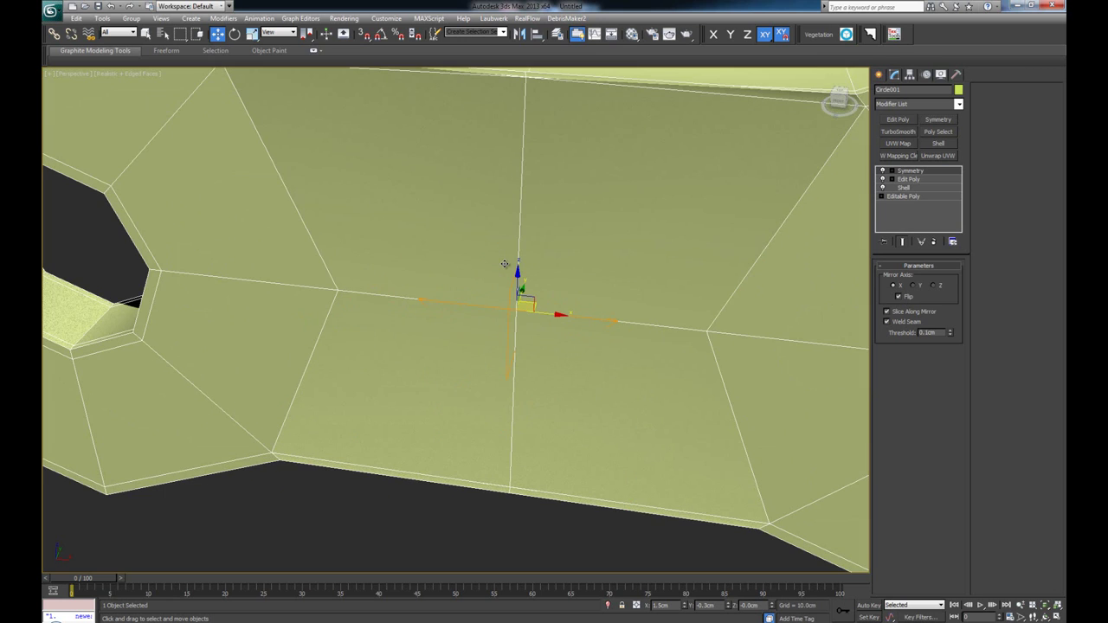
scroll(492, 276, down, 3)
scroll(407, 294, down, 3)
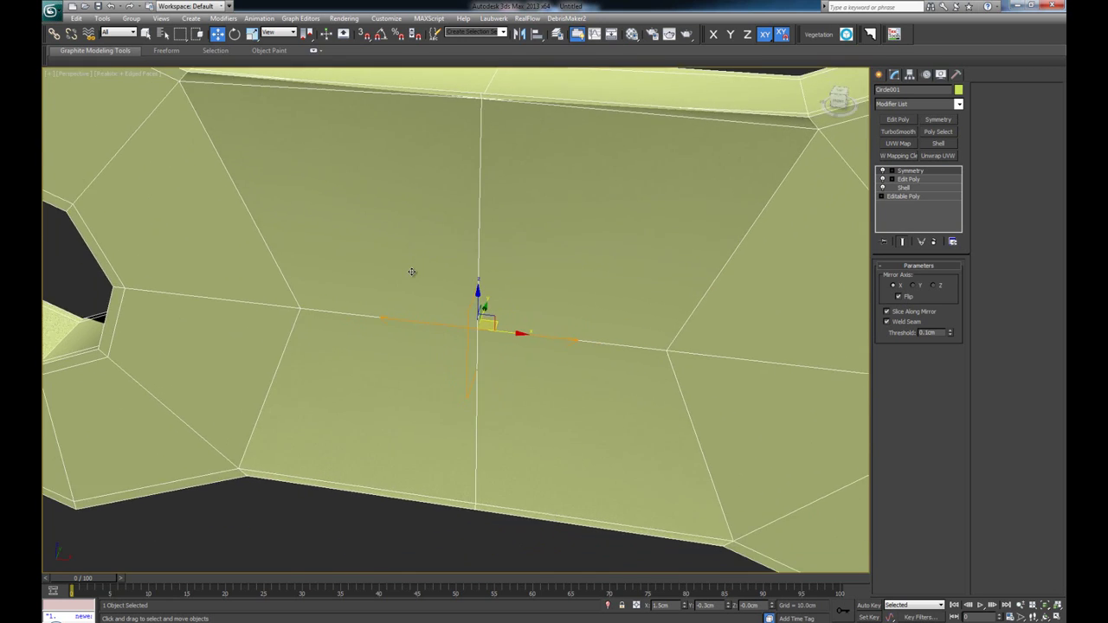
Set the Symmetry weld threshold to 0.01 cm to keep the support edges separate along the seam
alt+middle_drag(433, 291, 448, 287)
middle_drag(481, 161, 453, 205)
scroll(453, 208, up, 3)
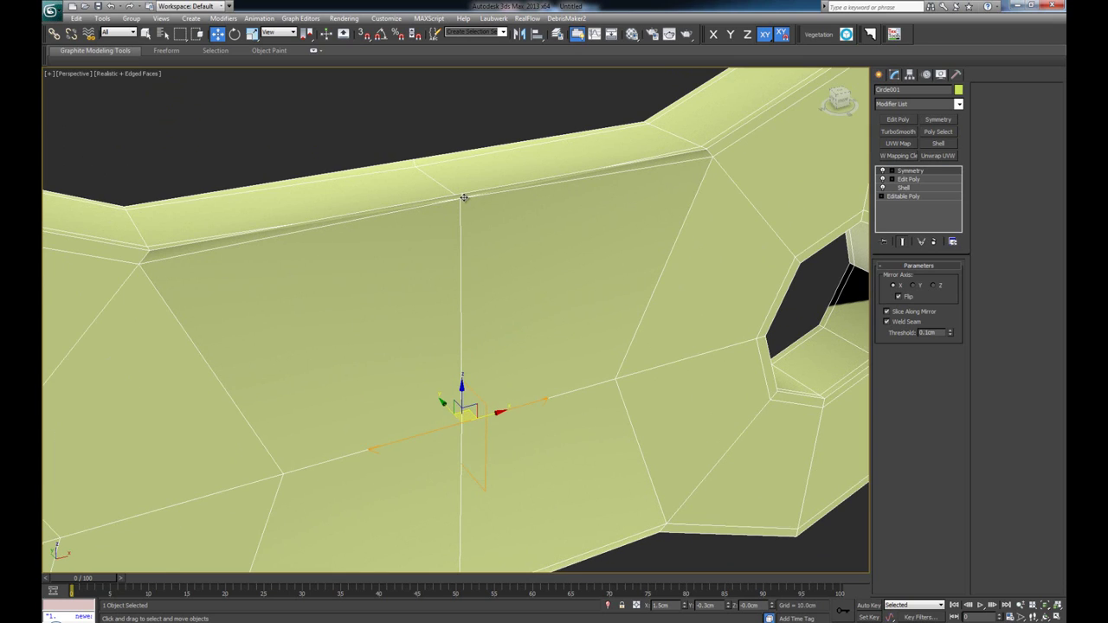
click(951, 335)
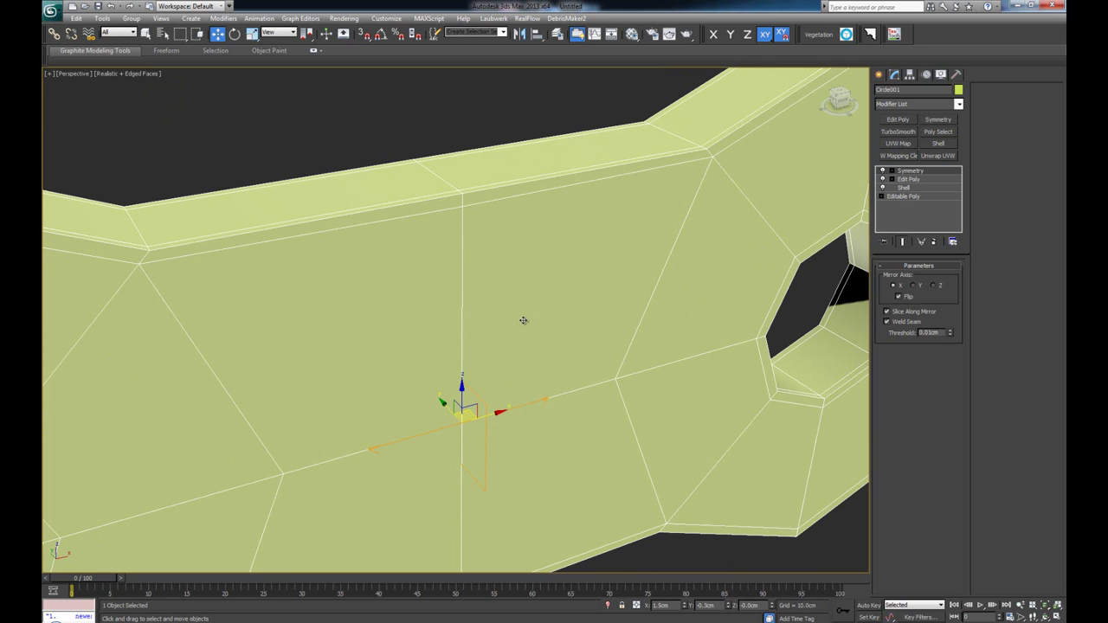
scroll(520, 317, down, 5)
scroll(527, 280, up, 3)
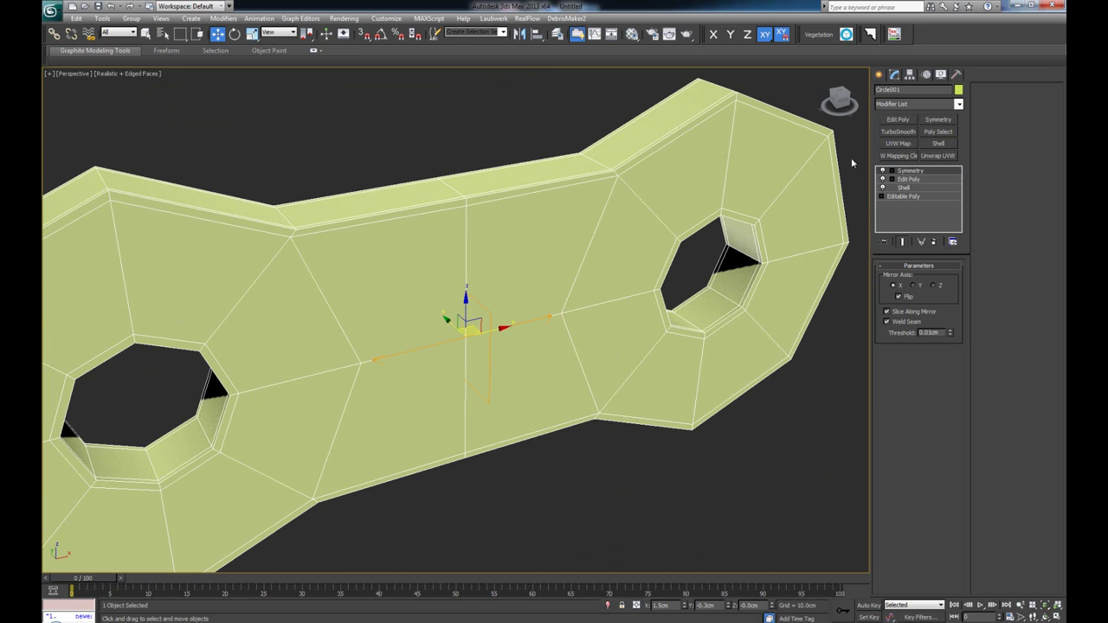
alt+middle_drag(509, 276, 476, 284)
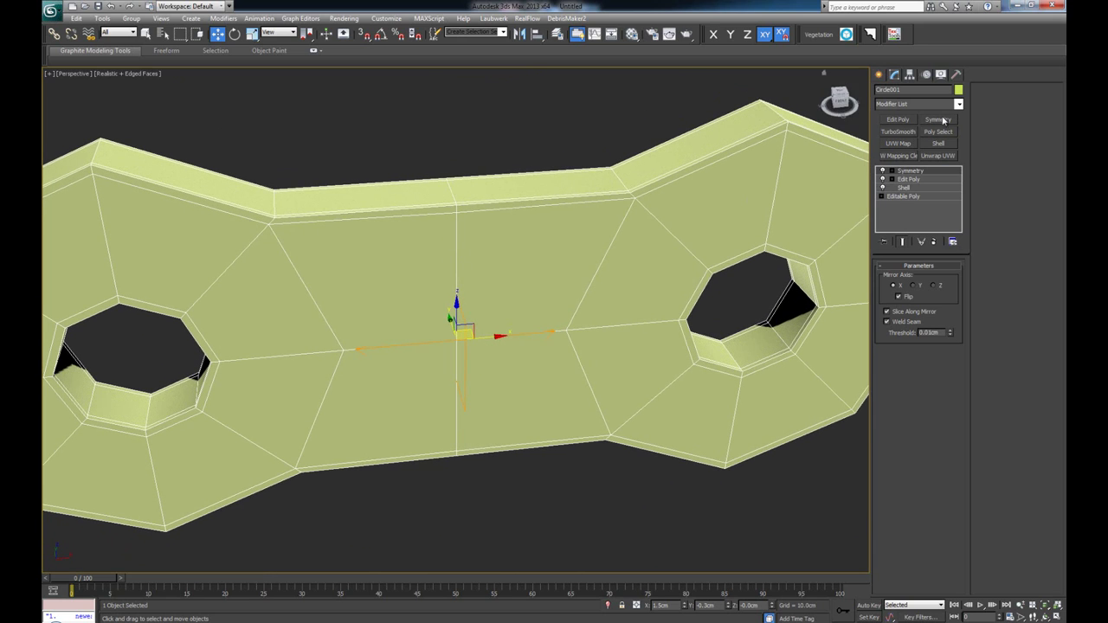
Add an Edit Poly modifier above Symmetry and remove the vertical edge loop at the middle of the link plate
click(899, 120)
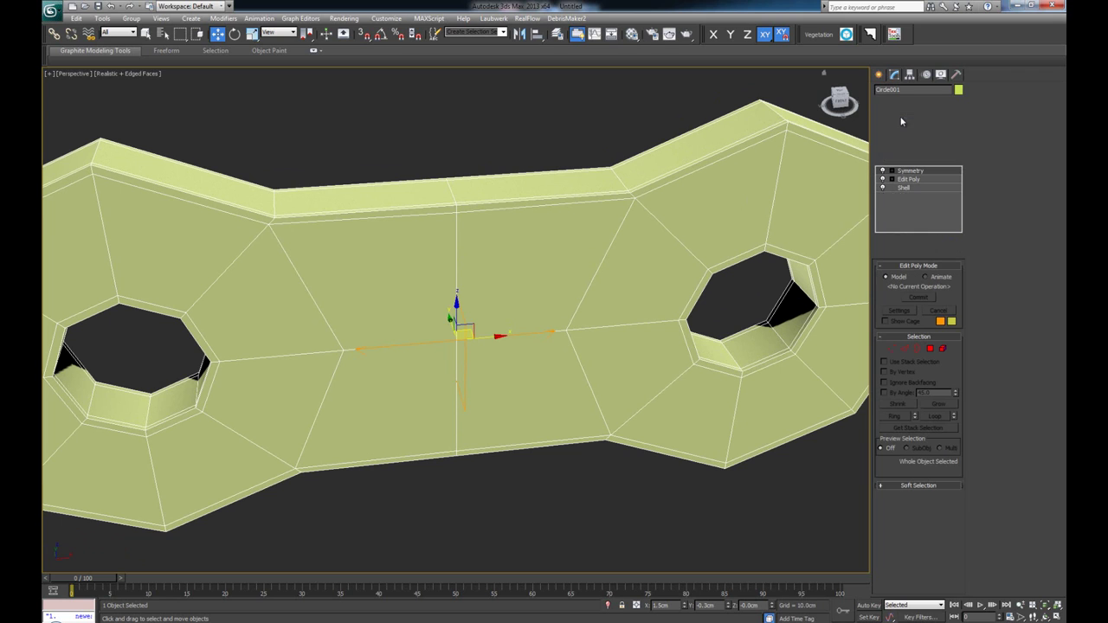
key(2)
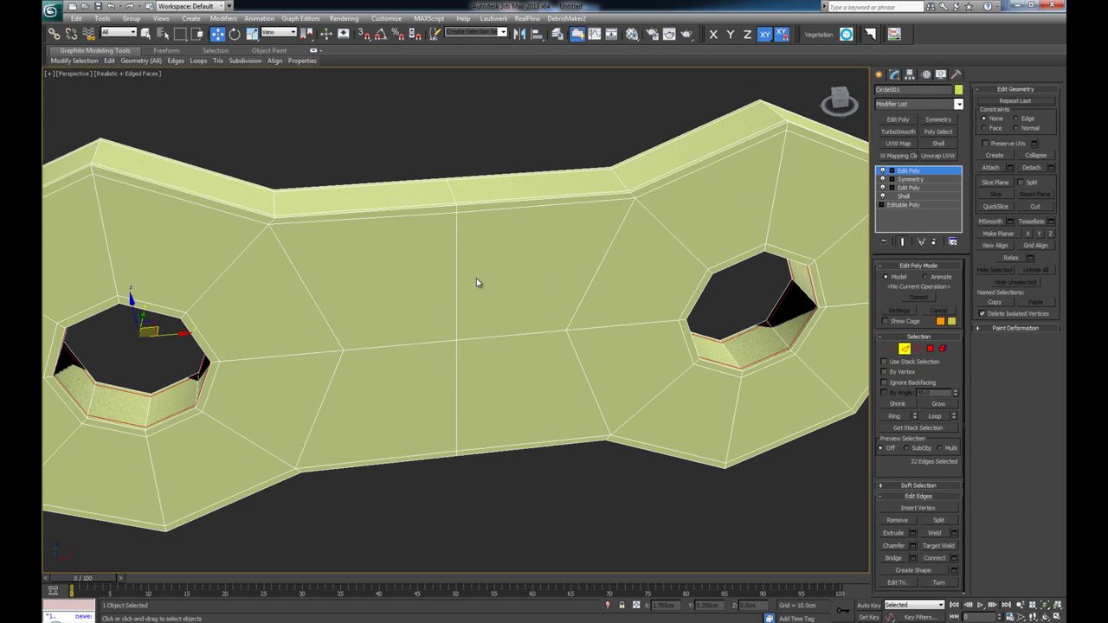
double_click(455, 286)
alt+middle_drag(435, 300, 470, 287)
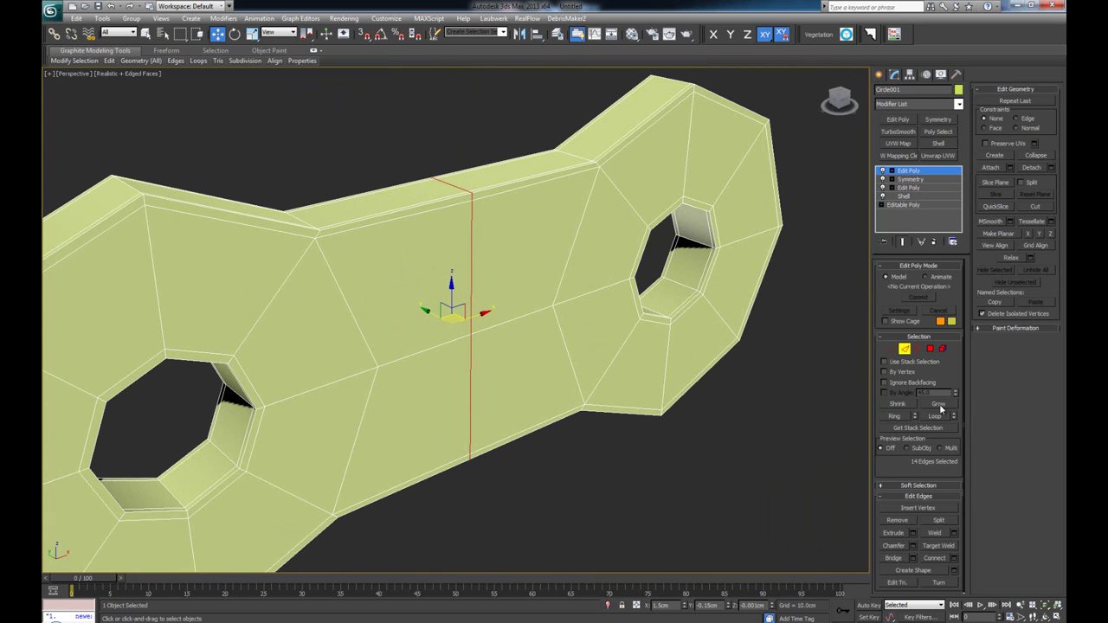
click(534, 387)
key(z)
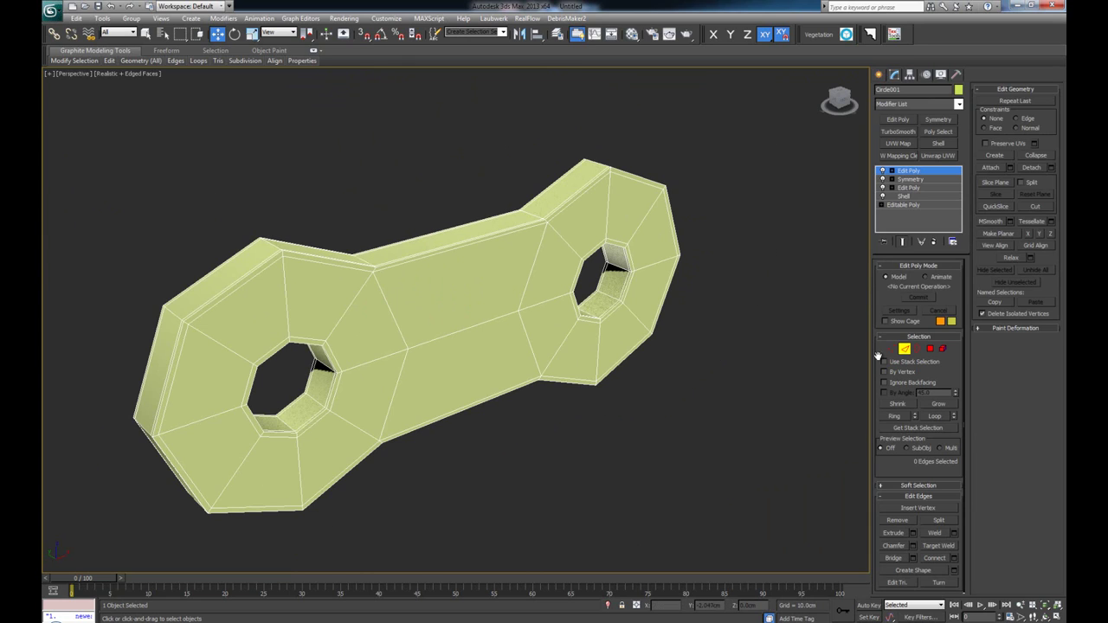
click(904, 350)
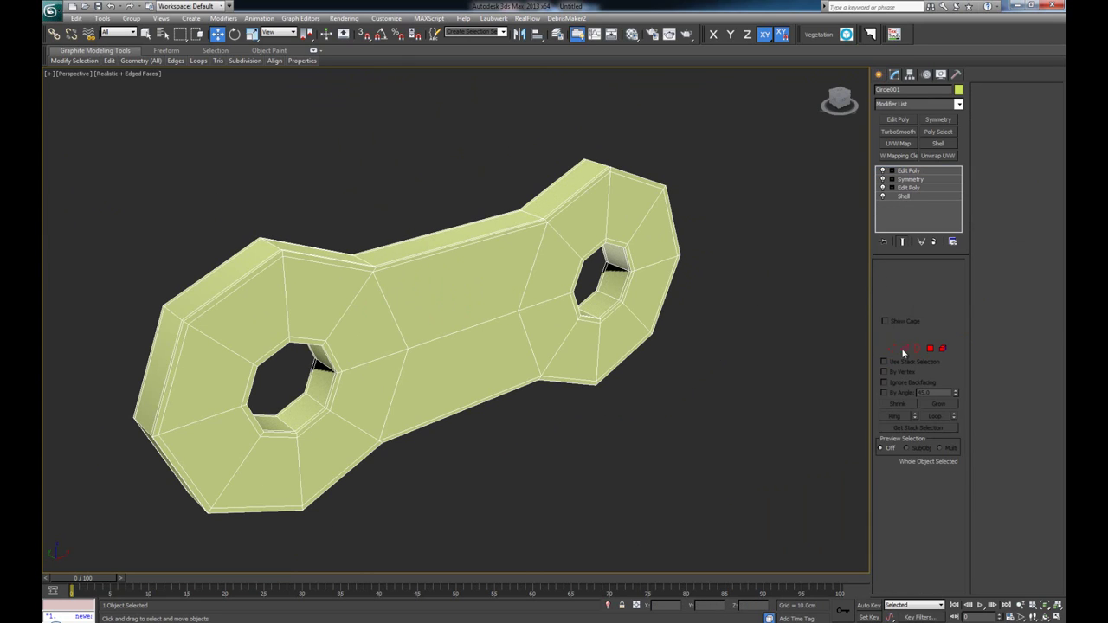
Preview the full link plate smoothed with a 2-iteration TurboSmooth modifier and the edged faces hidden
click(898, 134)
click(676, 220)
key(F4)
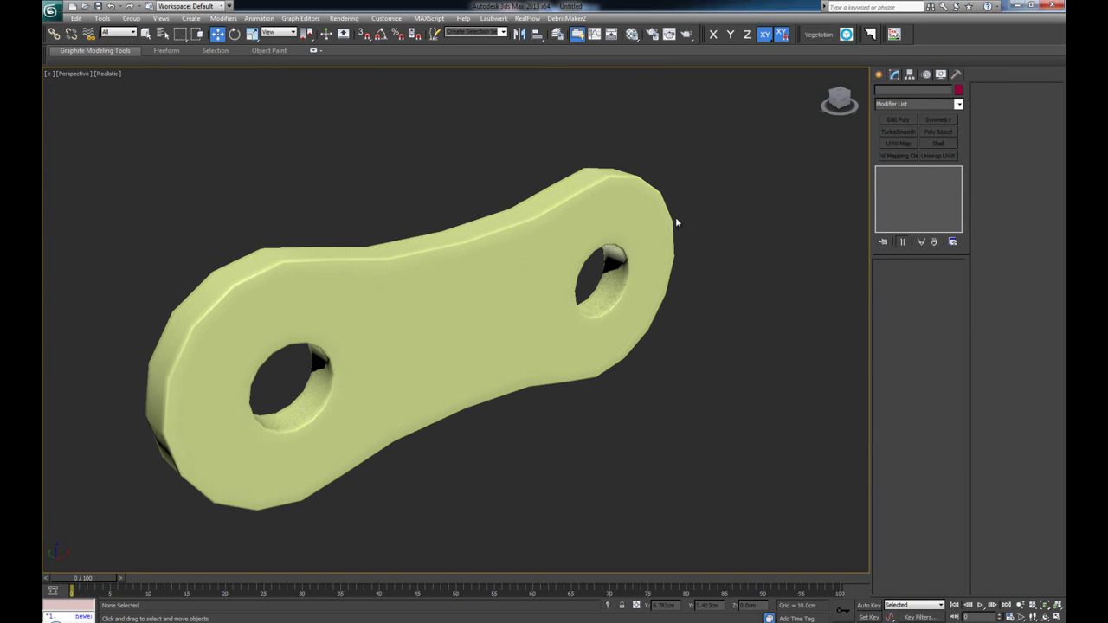
click(558, 286)
click(955, 282)
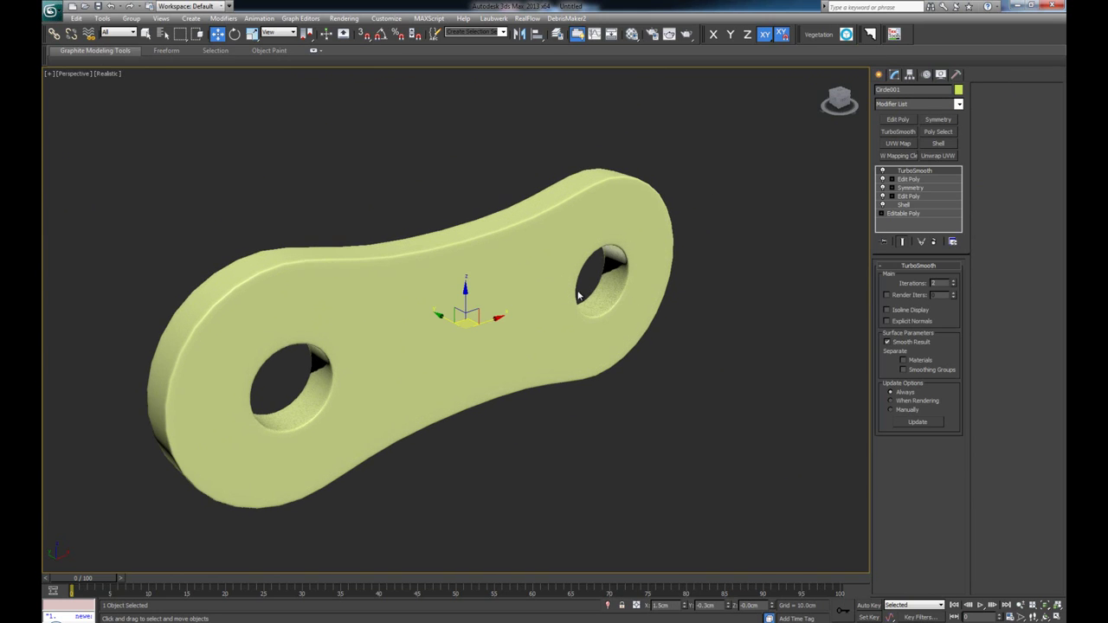
alt+middle_drag(563, 300, 534, 292)
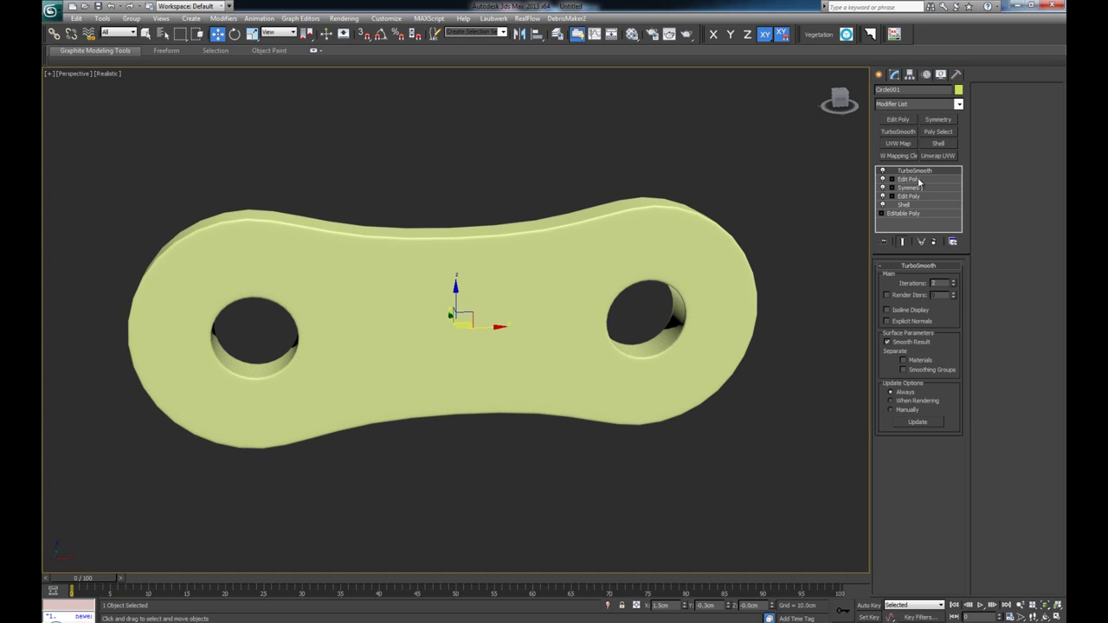
Remove the TurboSmooth modifier from the full link plate and show its edged faces again
click(934, 242)
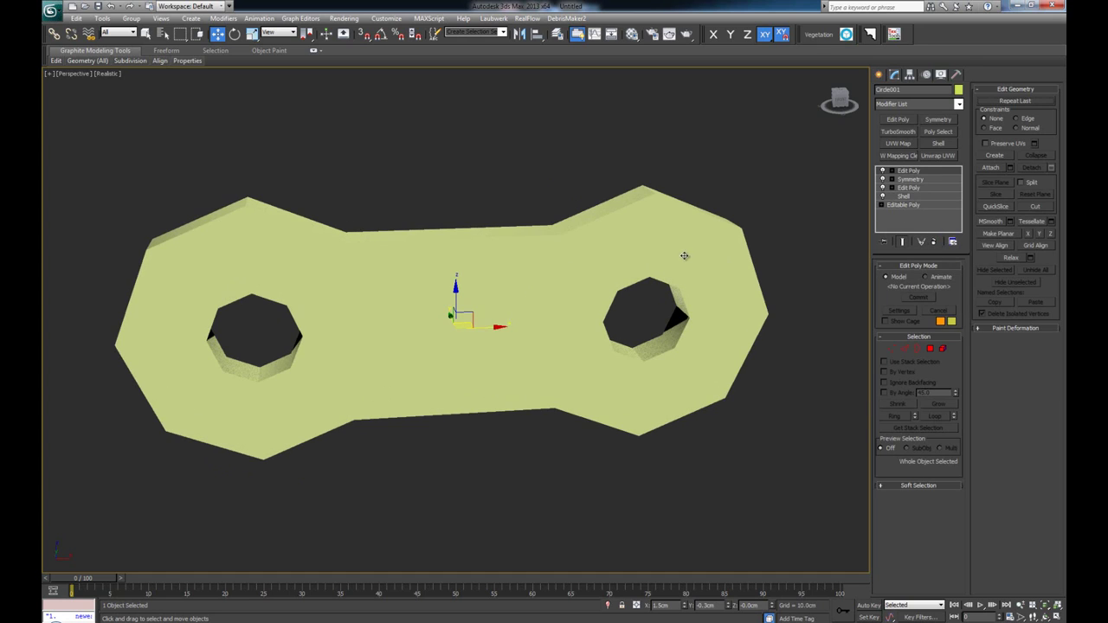
key(F4)
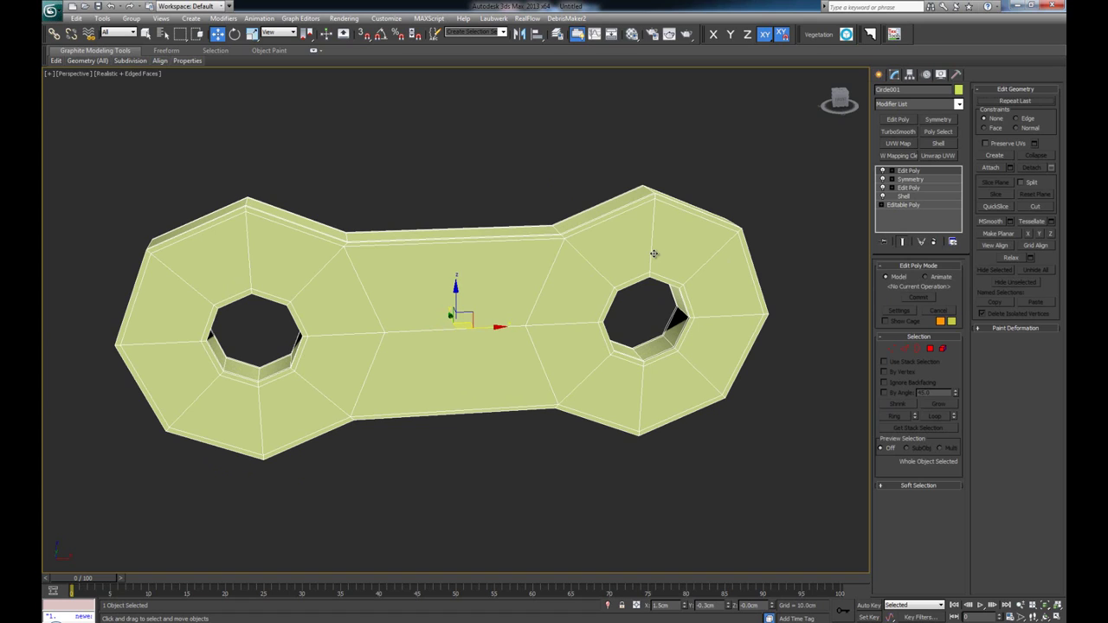
alt+middle_drag(493, 255, 485, 256)
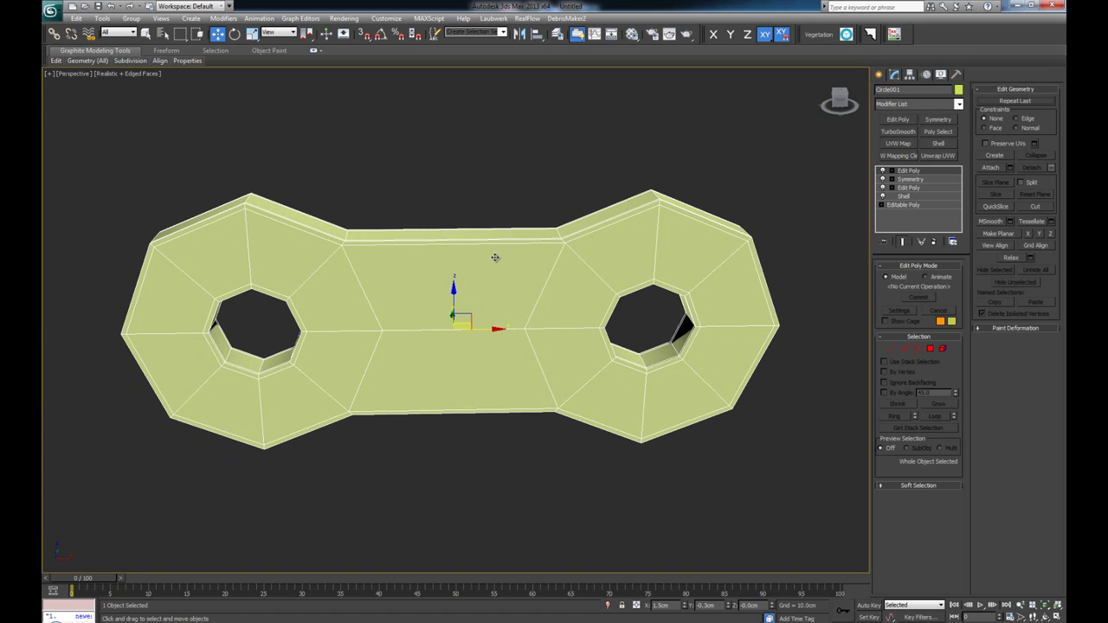
alt+middle_drag(455, 235, 462, 317)
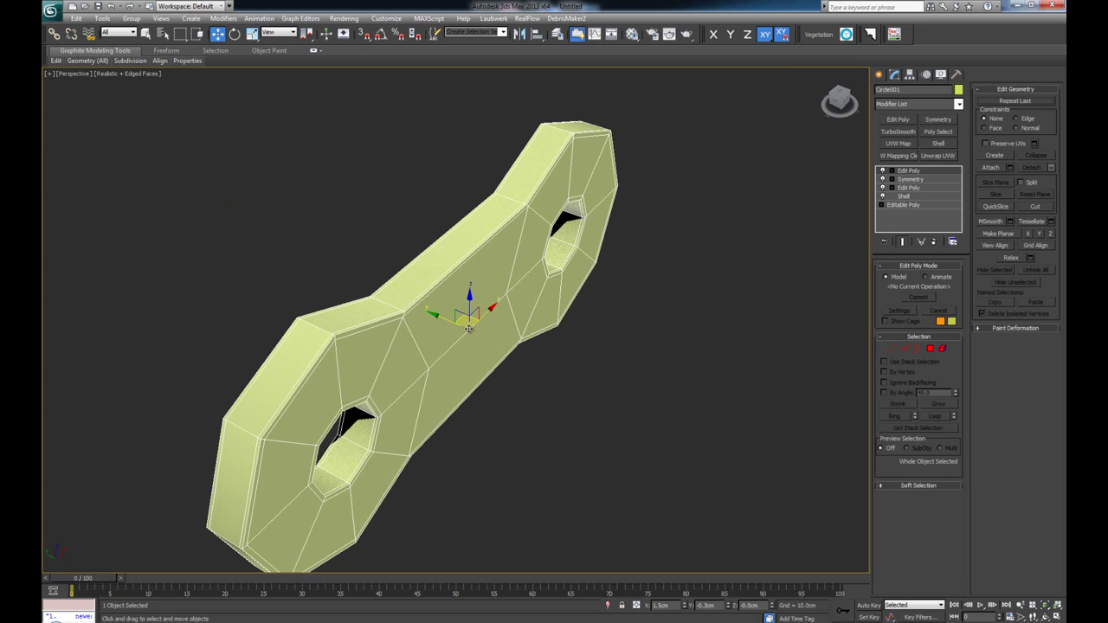
Clone the link plate as a copy and move it along Y to about 2.065 cm, parallel to the original plate
shift+drag(444, 319, 407, 301)
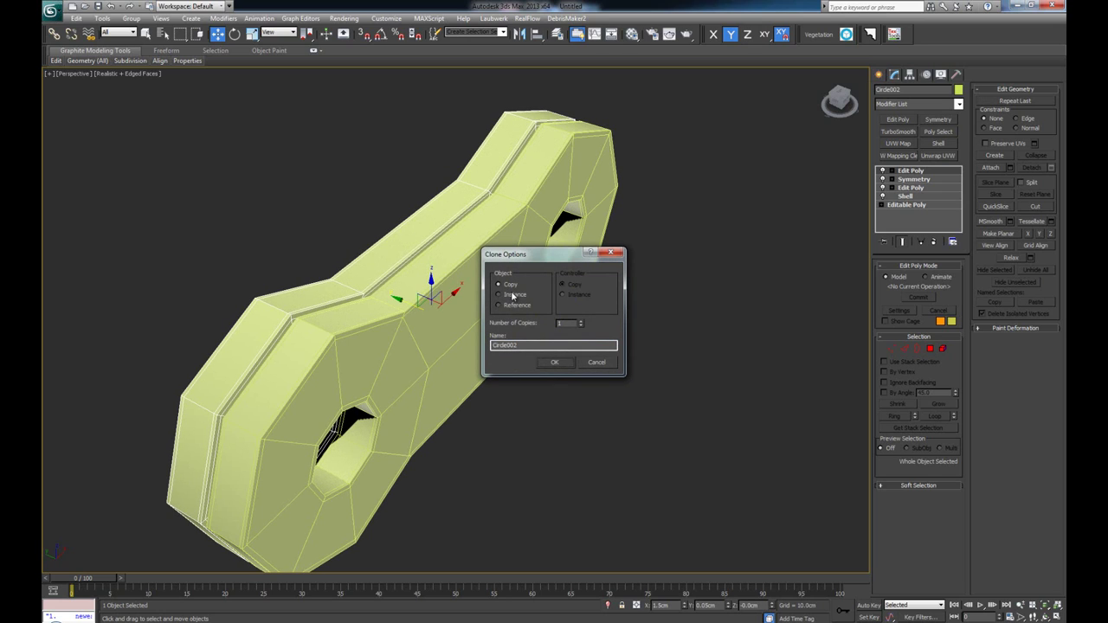
click(556, 364)
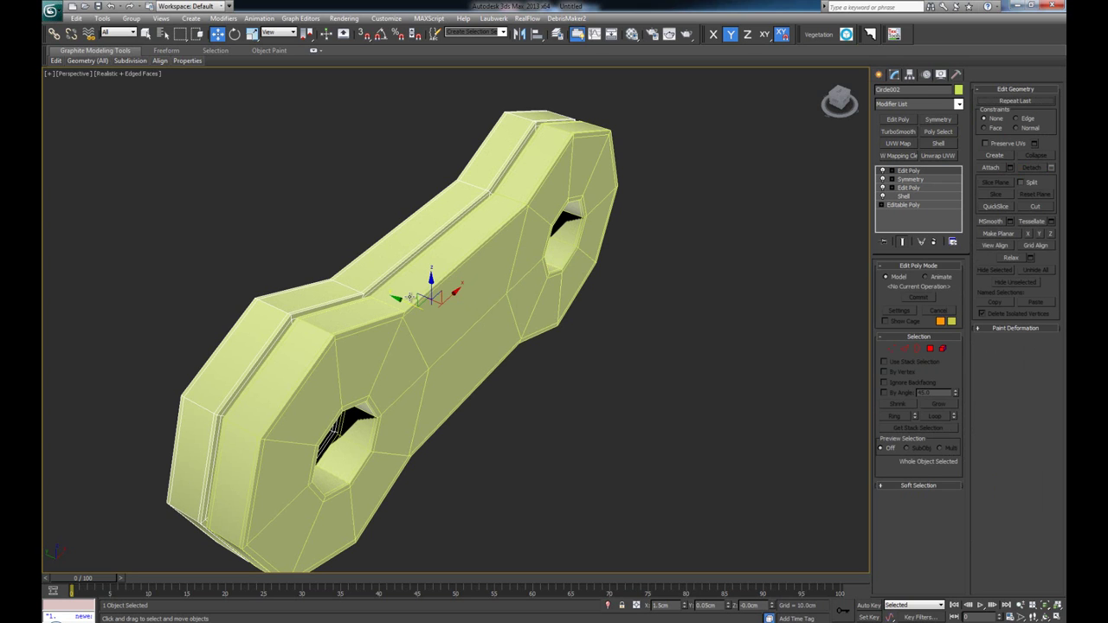
drag(407, 302, 225, 227)
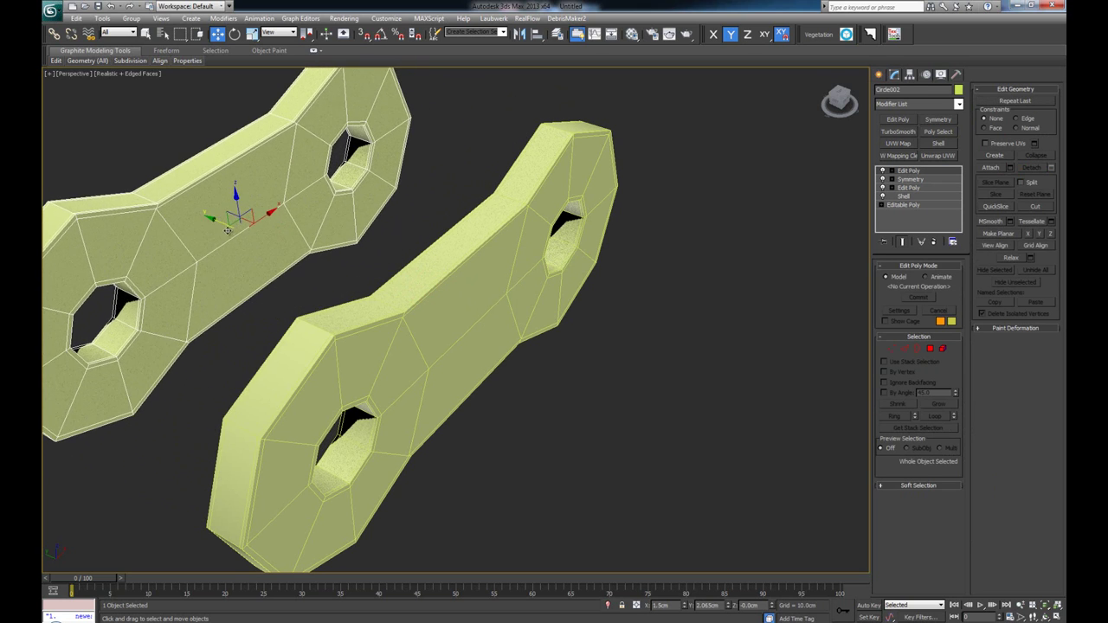
middle_drag(260, 238, 462, 271)
scroll(461, 271, up, 1)
scroll(460, 271, down, 2)
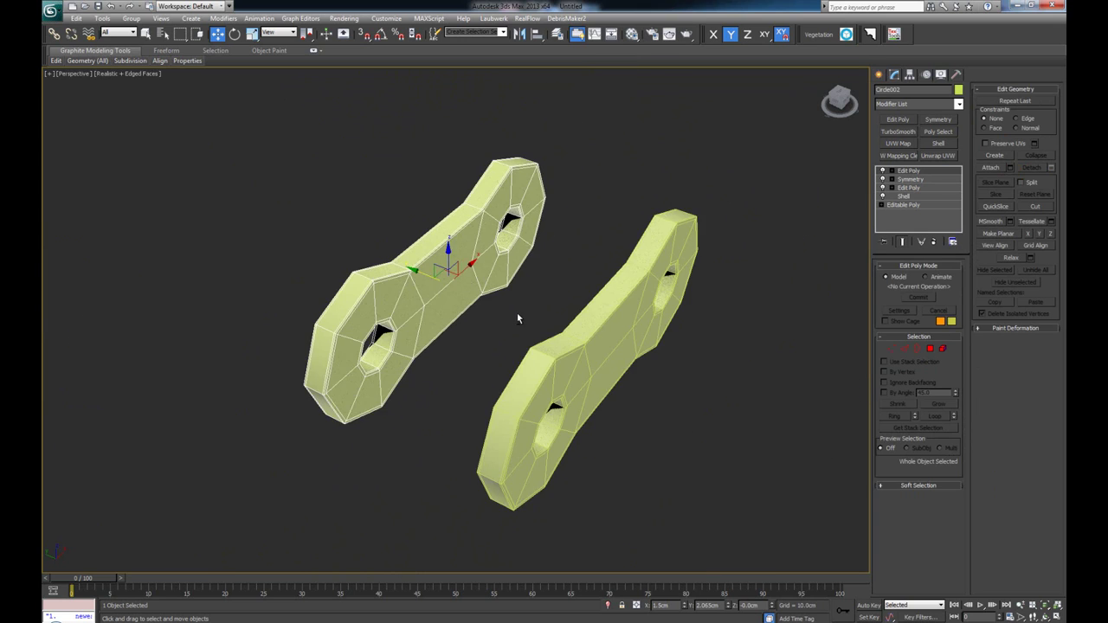
alt+middle_drag(517, 313, 477, 313)
middle_drag(421, 287, 489, 332)
scroll(494, 307, up, 2)
middle_drag(519, 372, 518, 275)
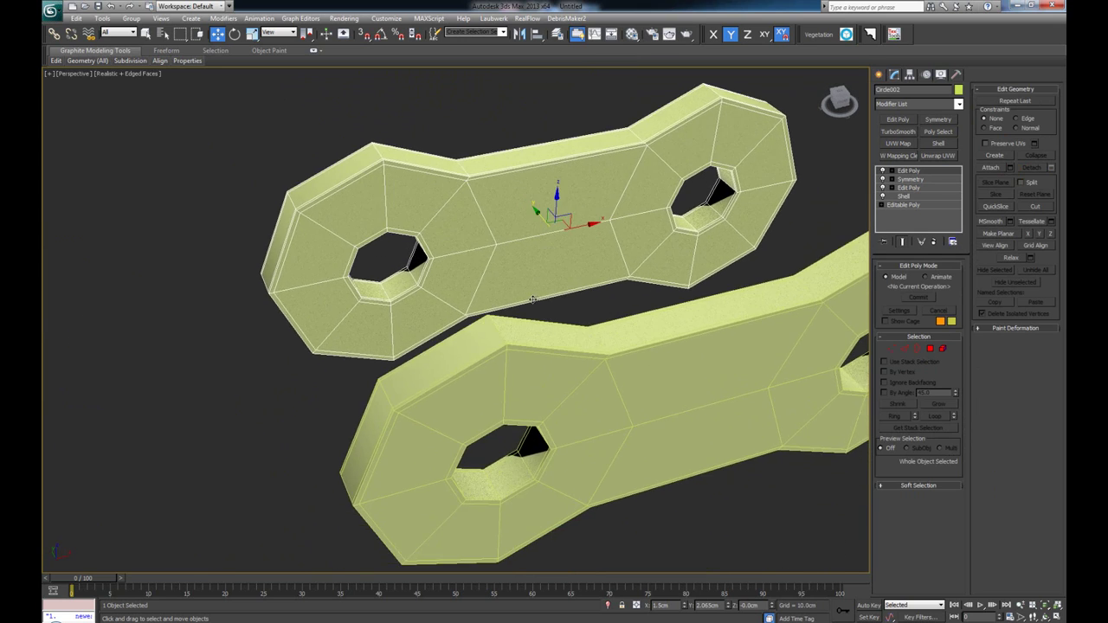
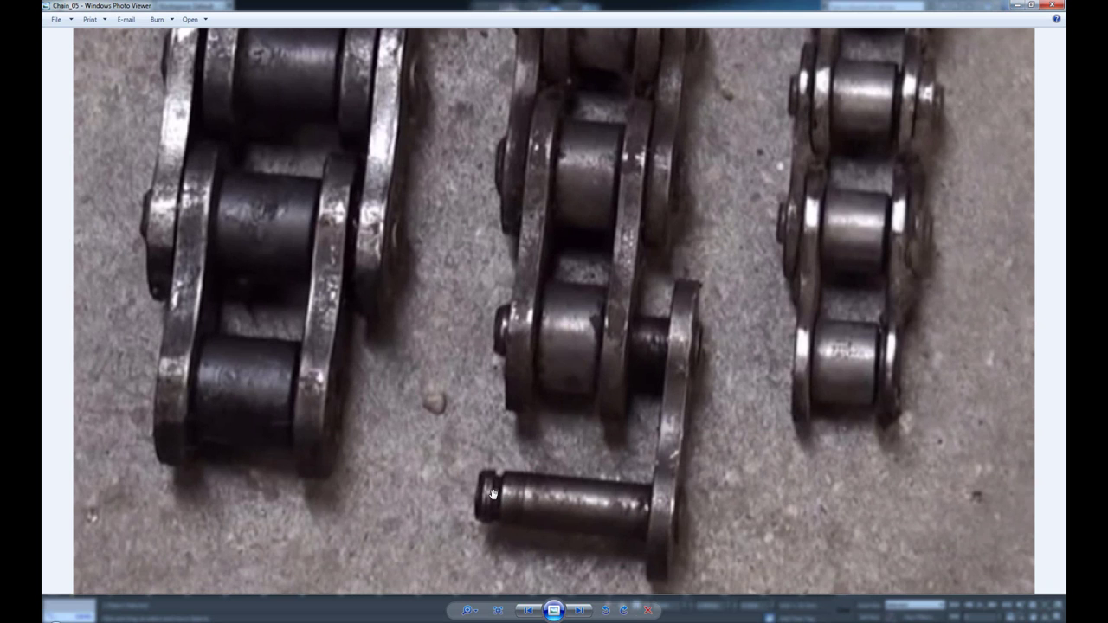
Using the pin in the Chain_05 photo as reference, draw a straight line about 3 cm long across both plates in the Top view
scroll(513, 500, up, 3)
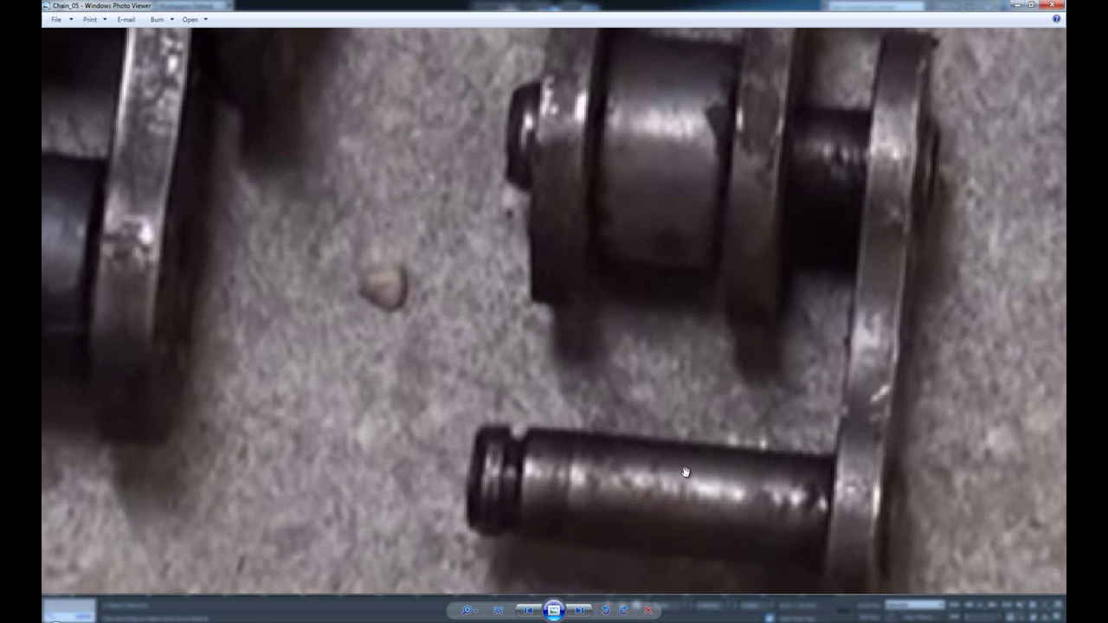
scroll(663, 473, down, 2)
scroll(628, 443, down, 1)
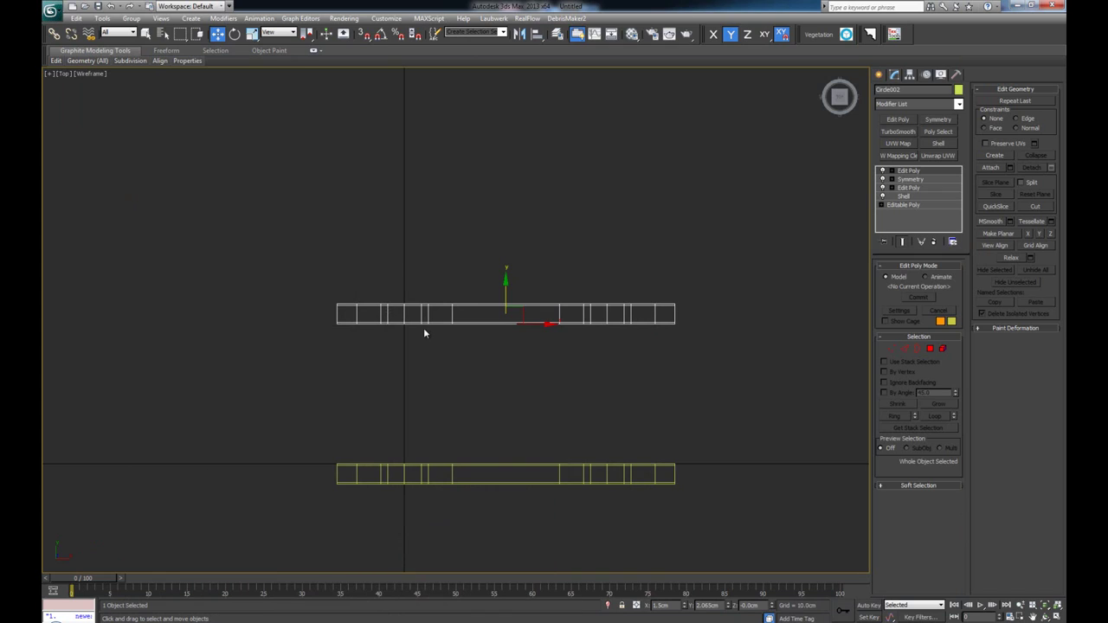
middle_drag(423, 327, 435, 284)
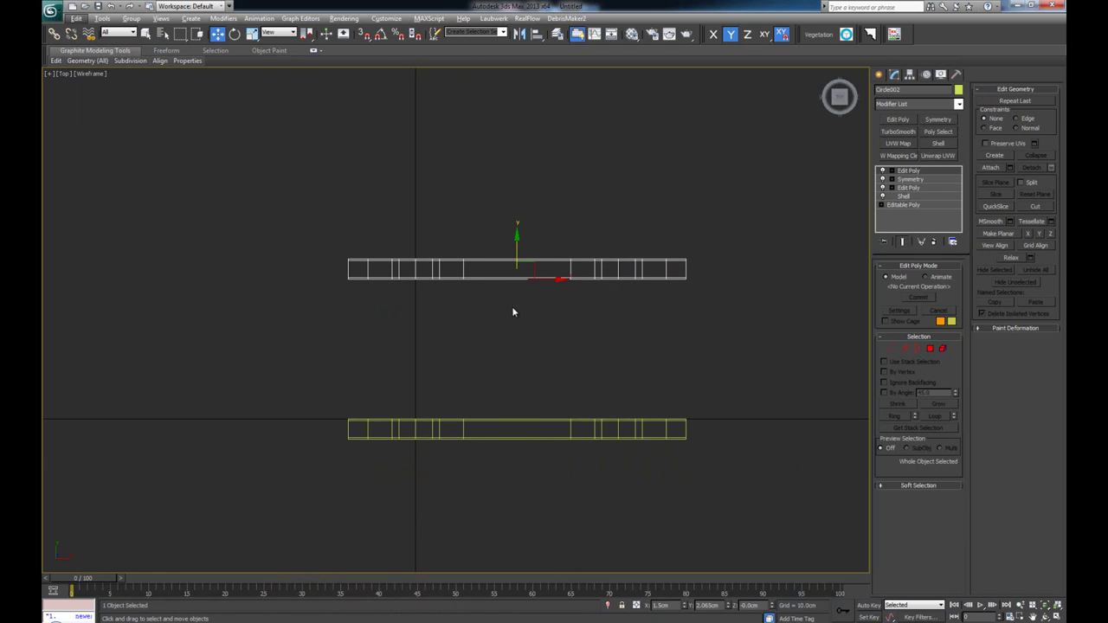
click(880, 75)
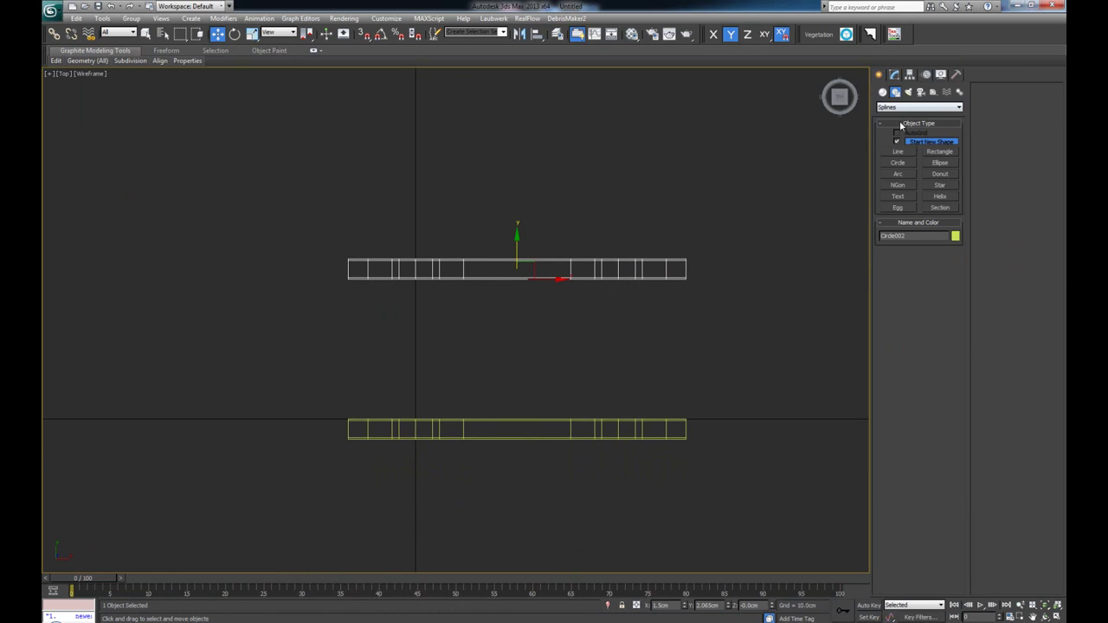
click(899, 152)
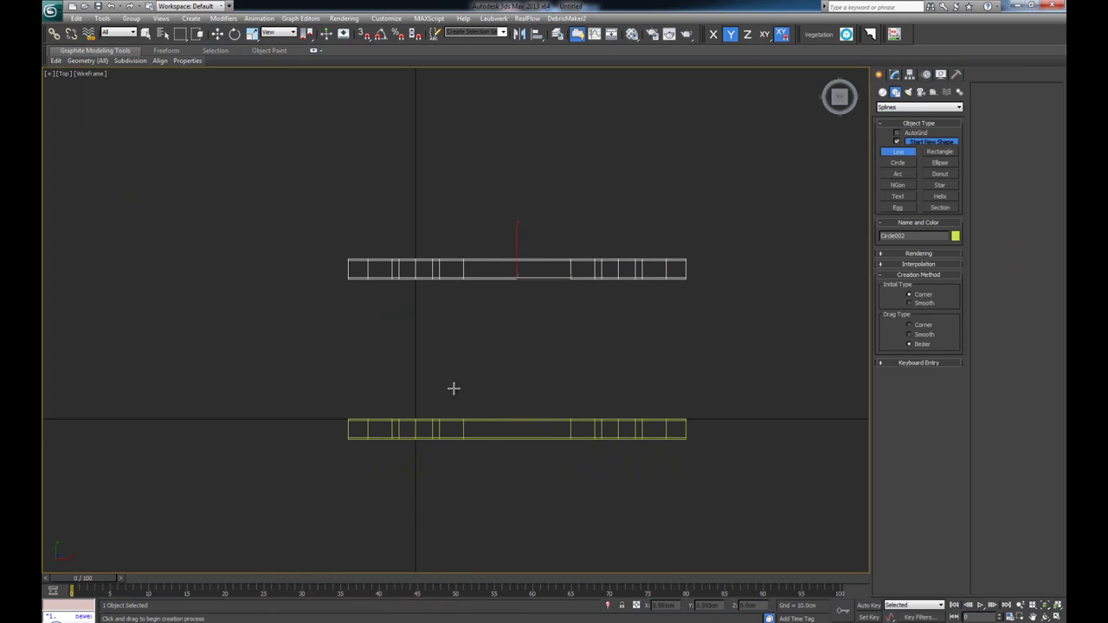
click(398, 447)
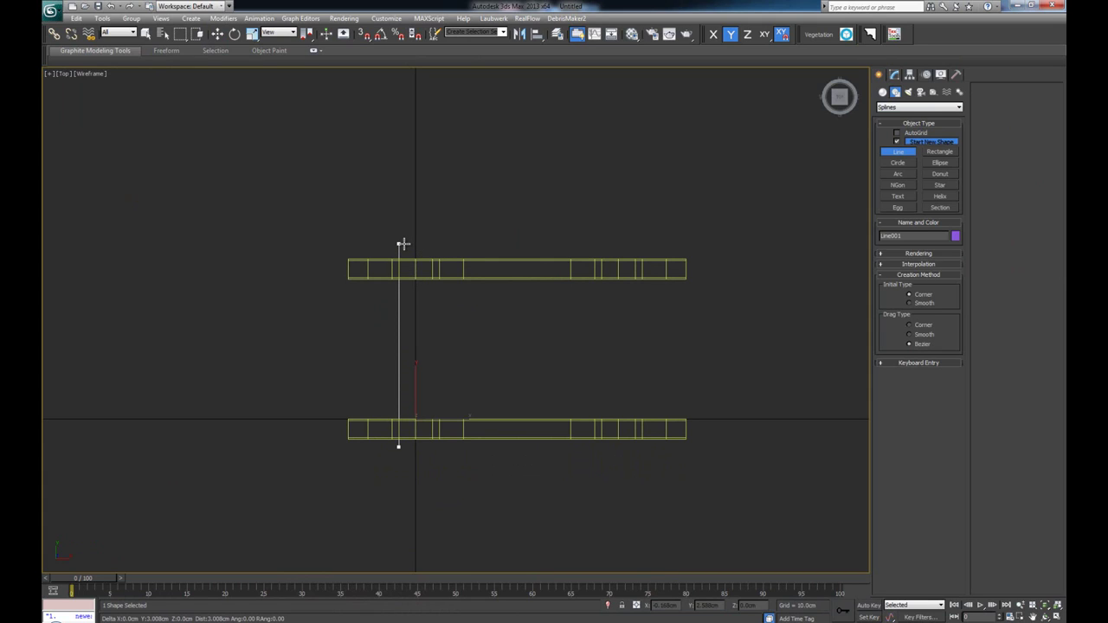
click(401, 245)
right_click(458, 235)
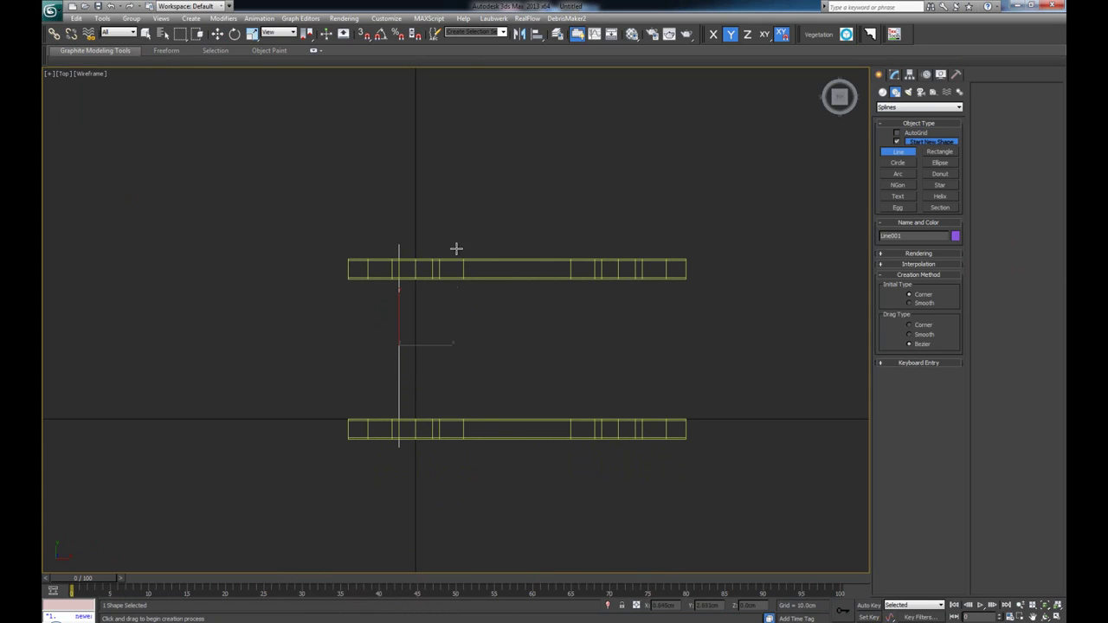
Enable the line's thickness in both the renderer and the viewport so it forms a cylindrical pin
click(920, 253)
click(884, 263)
click(883, 271)
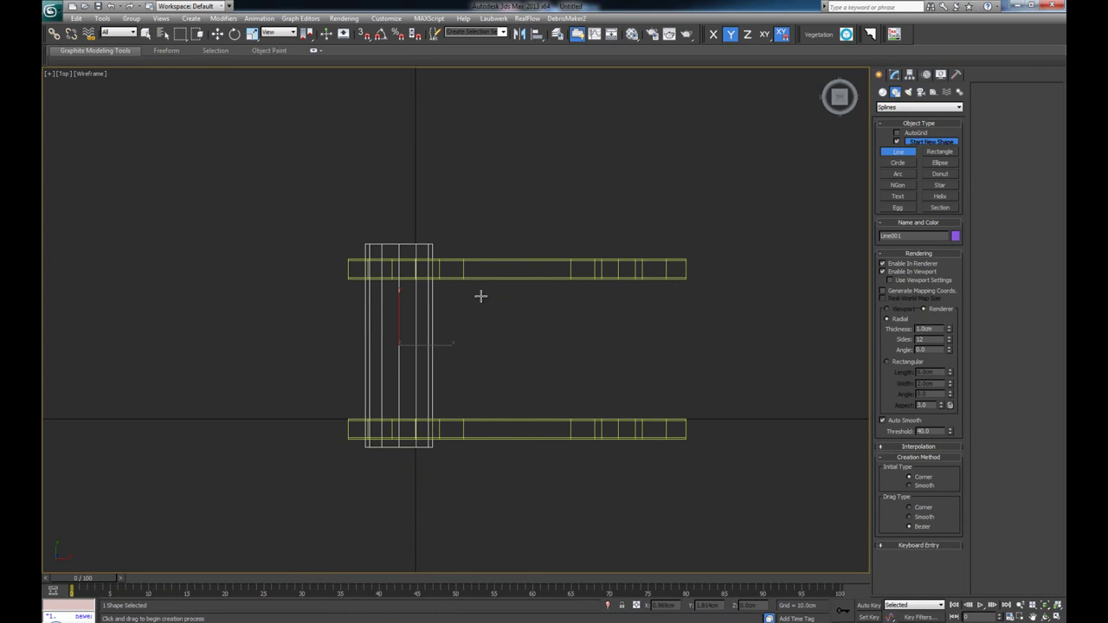
Move the pin along X in the Front view to center it in the plate's hole at X 0
key(alt+w)
right_click(600, 407)
scroll(600, 407, up, 5)
right_click(648, 201)
key(alt+w)
scroll(505, 300, up, 3)
key(w)
scroll(381, 303, up, 3)
drag(379, 304, 429, 304)
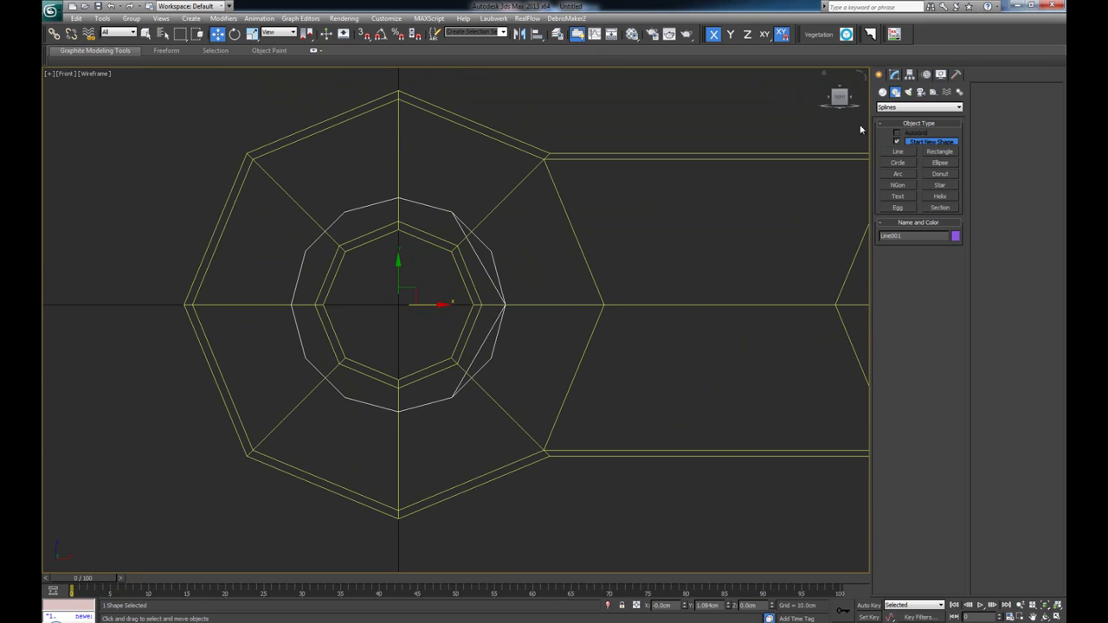
Set the pin's radial thickness to 0.65 cm and its sides to 24, and check its fit in perspective
click(897, 76)
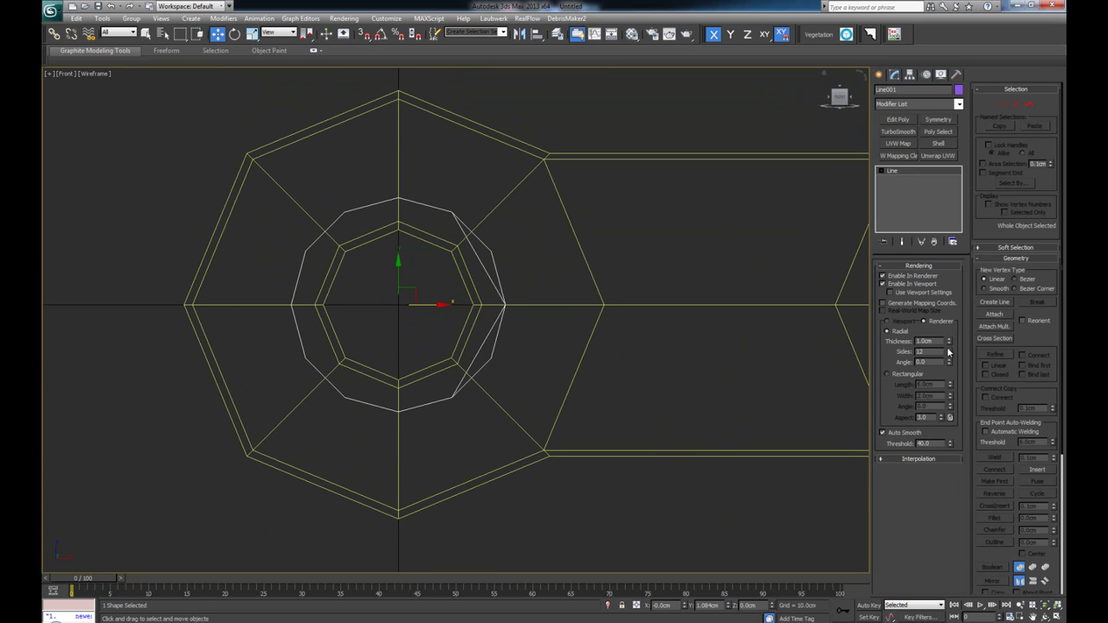
drag(950, 346, 950, 347)
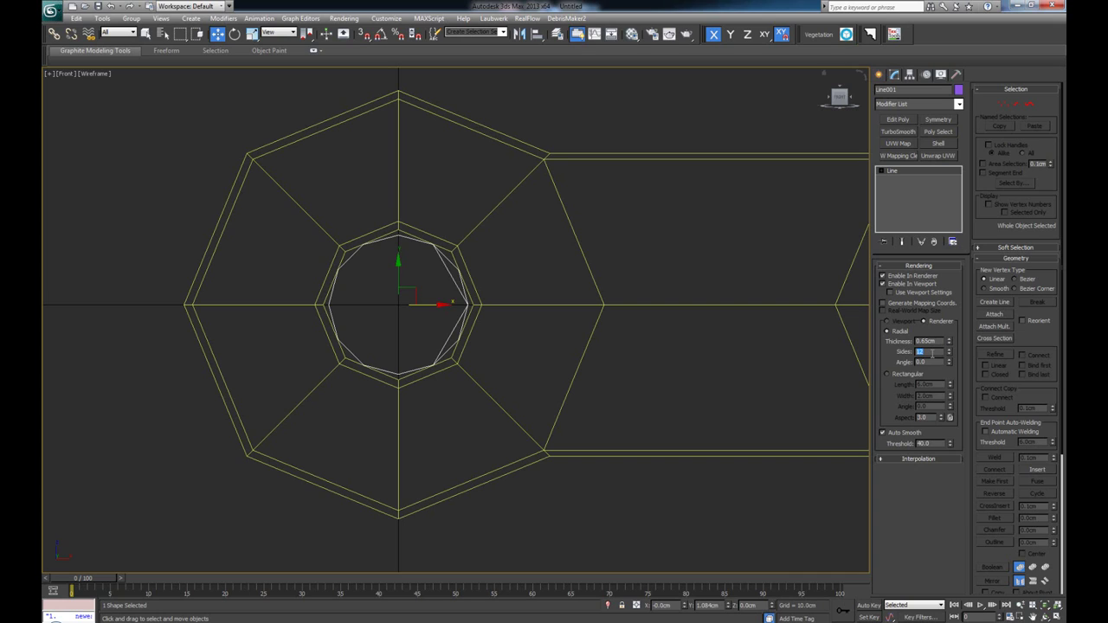
click(932, 353)
text(24)
key(Return)
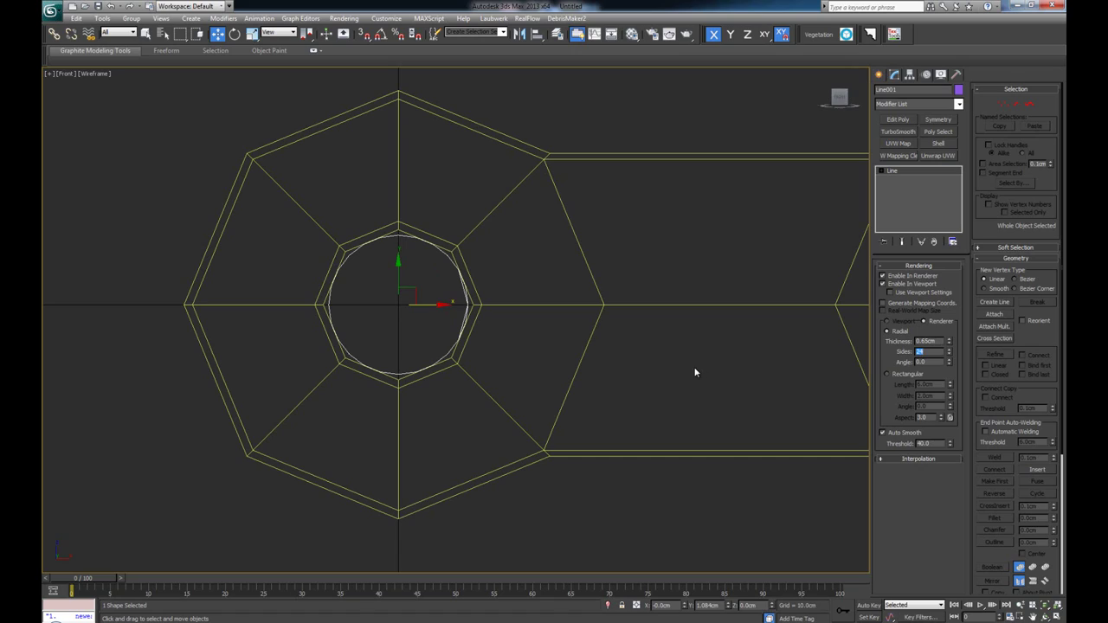
key(alt+w)
key(alt+w)
middle_drag(656, 374, 488, 353)
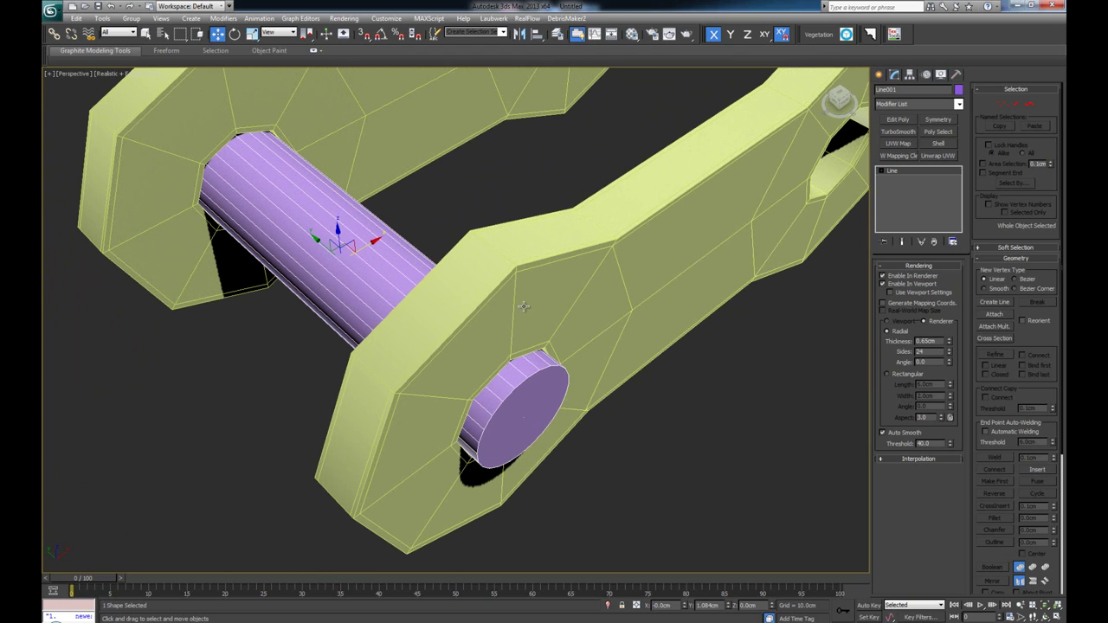
scroll(524, 305, down, 4)
mouse_move(538, 347)
alt+middle_down()
mouse_move(524, 321)
mouse_move(544, 336)
alt+middle_up()
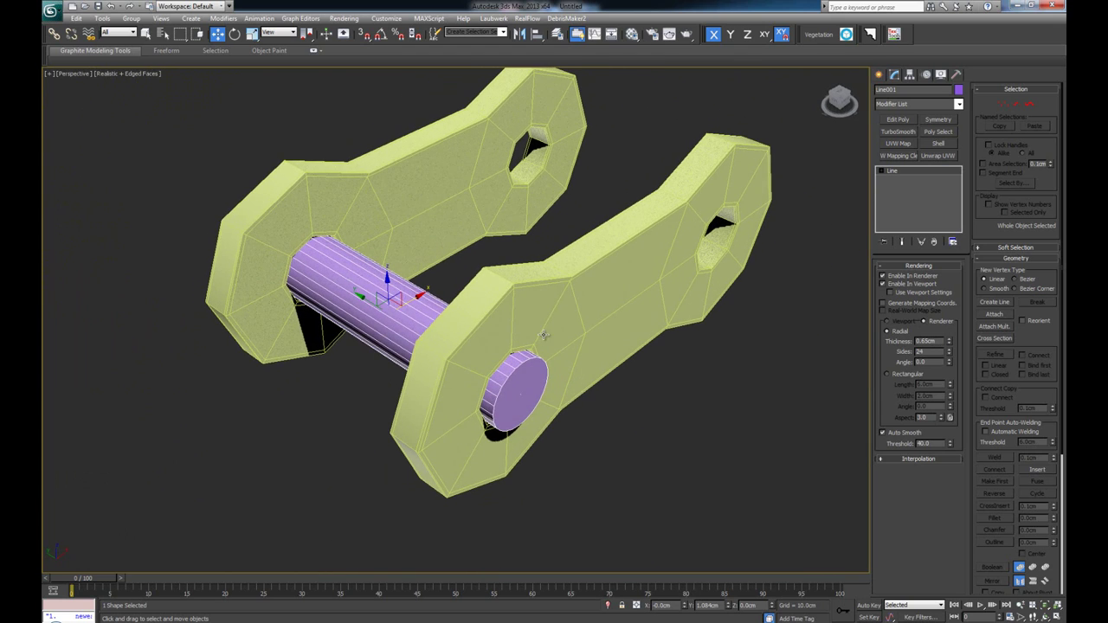
Add an Edit Poly modifier to the pin and remove the two stray edges on its outer end cap
click(897, 119)
alt+middle_drag(422, 378, 445, 373)
scroll(445, 373, up, 2)
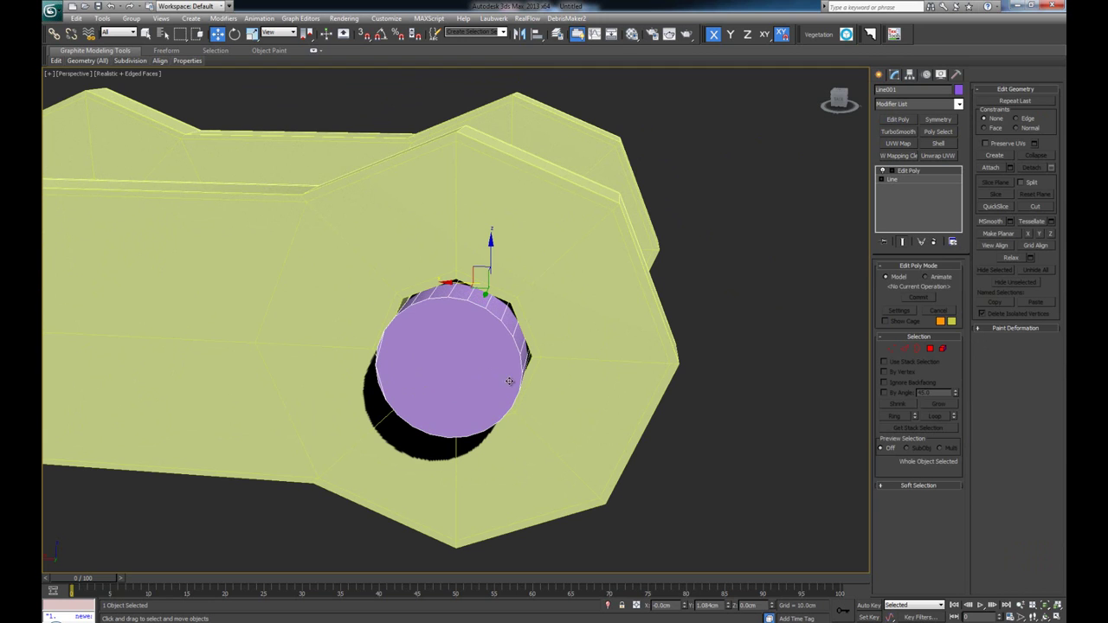
alt+middle_drag(514, 335, 502, 357)
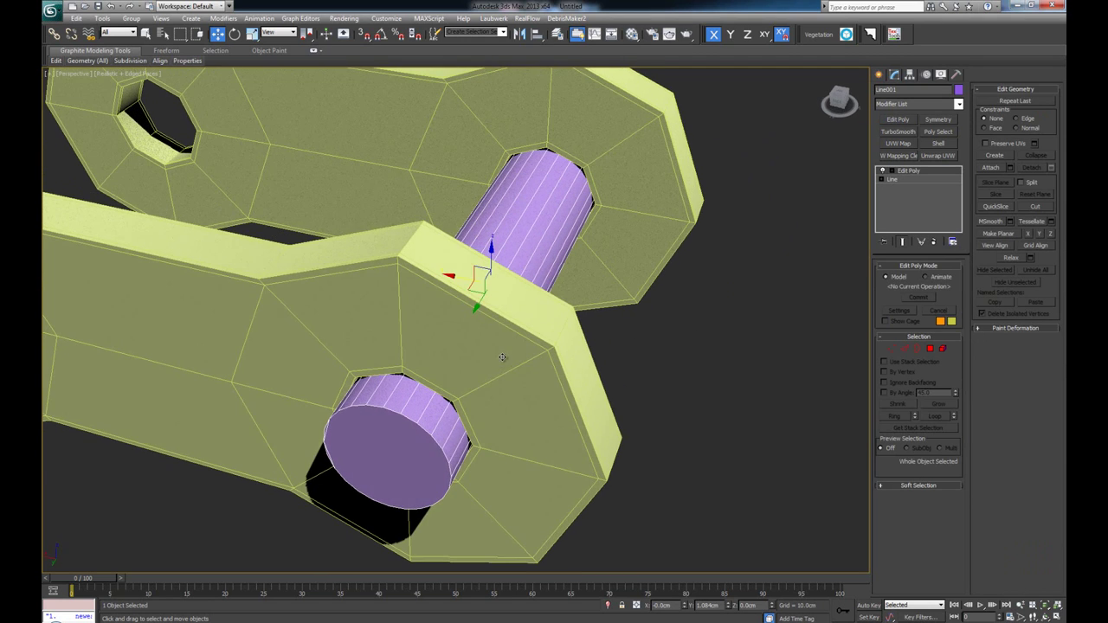
alt+middle_drag(476, 402, 506, 322)
scroll(507, 322, up, 2)
scroll(507, 336, up, 3)
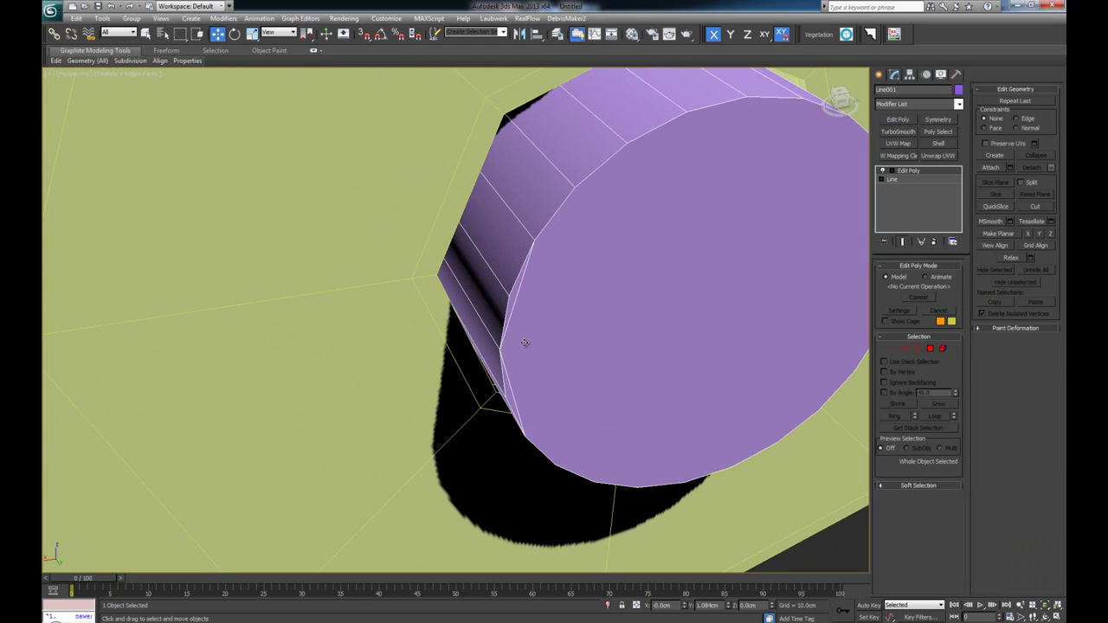
key(2)
click(515, 303)
ctrl+click(507, 384)
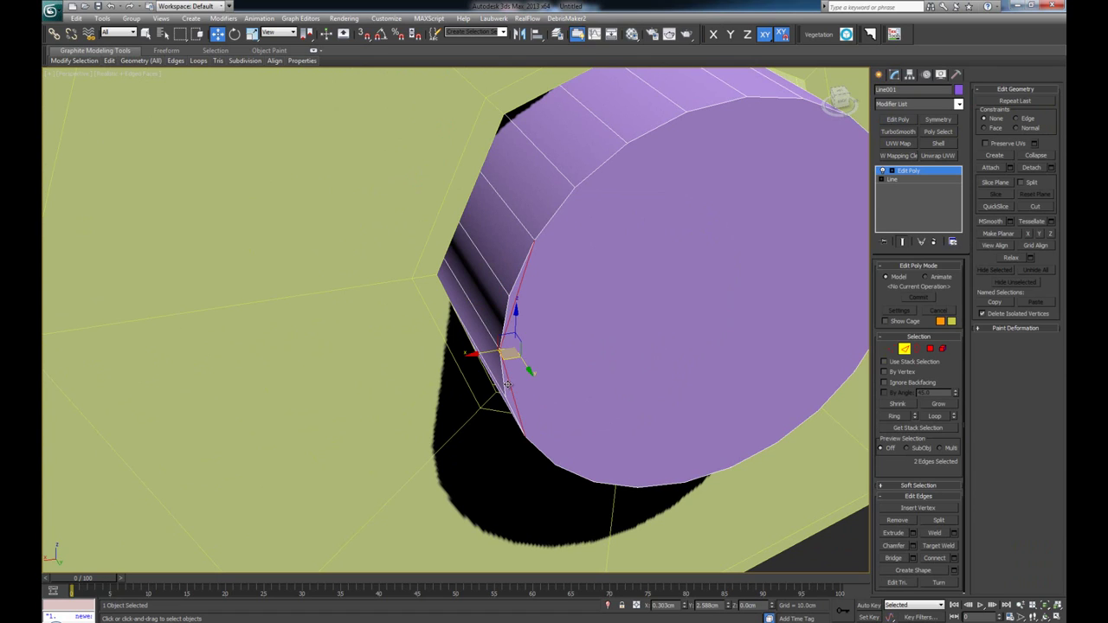
key(ctrl+d)
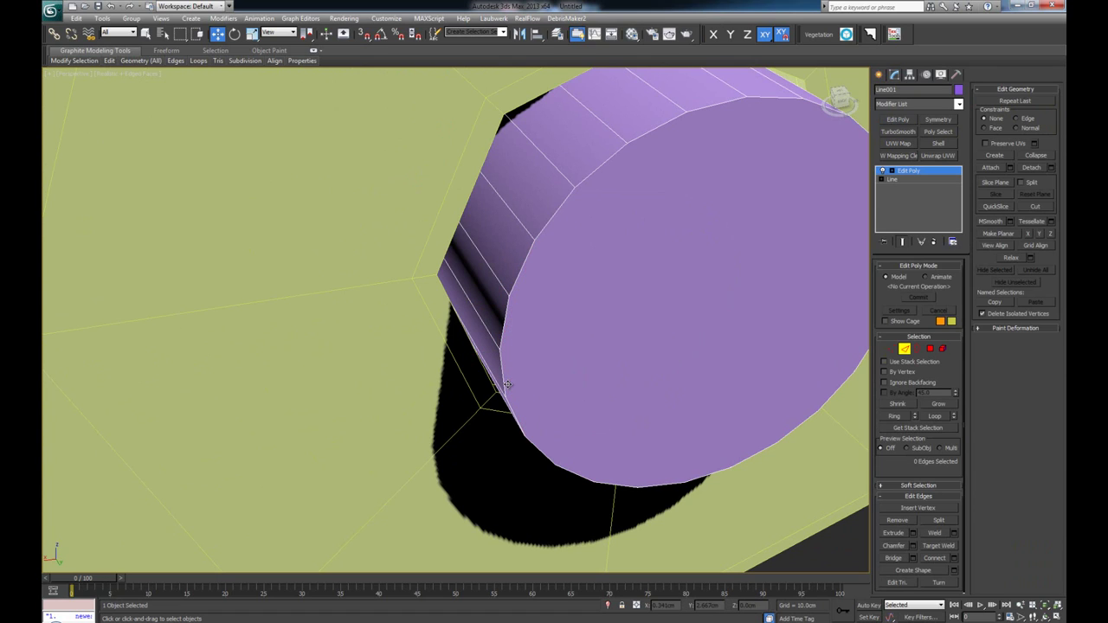
scroll(535, 284, down, 5)
key(2)
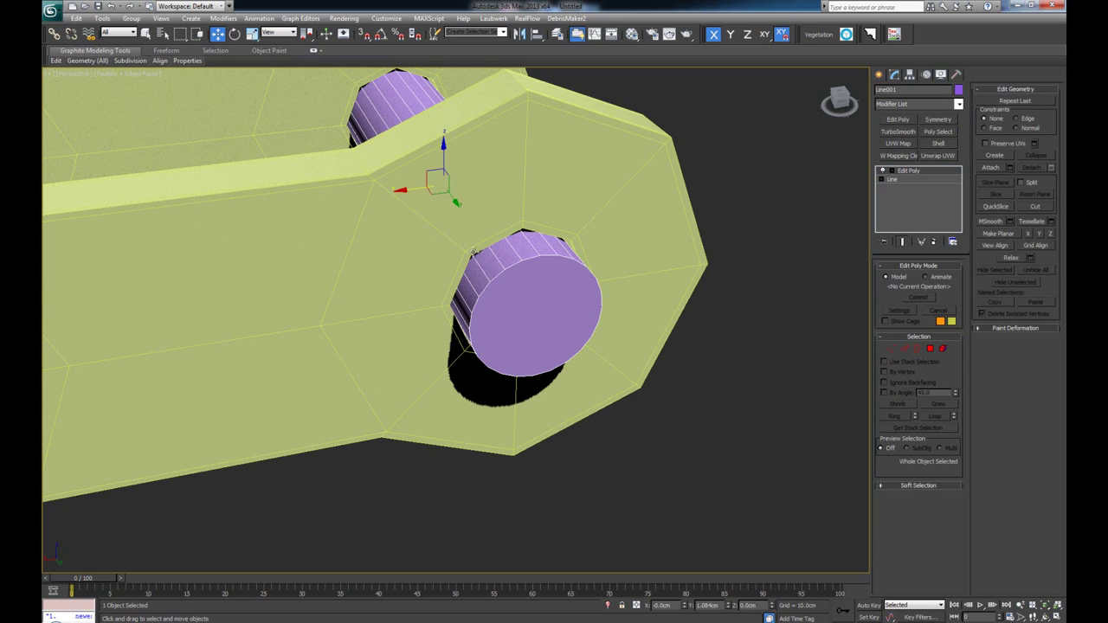
Apply a TurboSmooth modifier to the original link plate, nearest in the perspective view
scroll(536, 283, down, 4)
alt+middle_drag(488, 257, 418, 279)
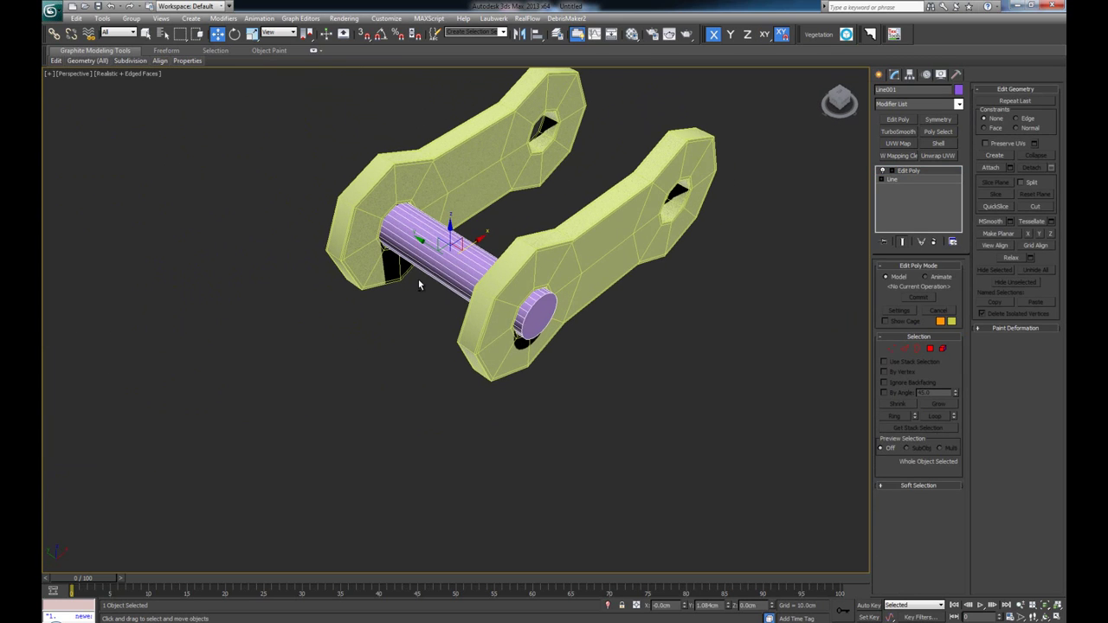
alt+middle_drag(564, 169, 525, 277)
click(560, 322)
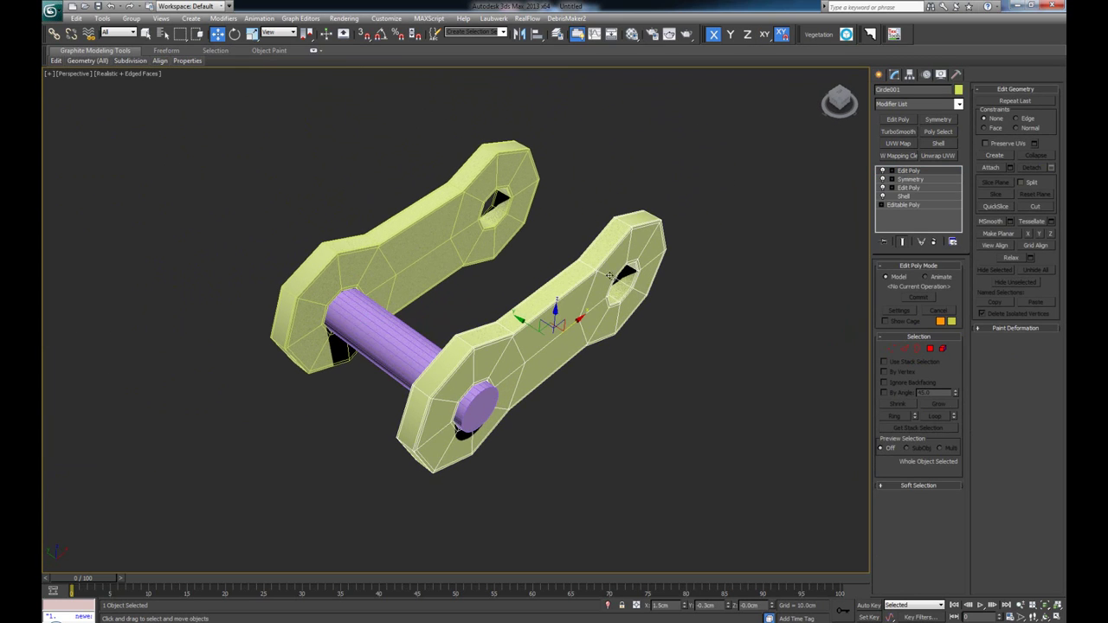
click(898, 131)
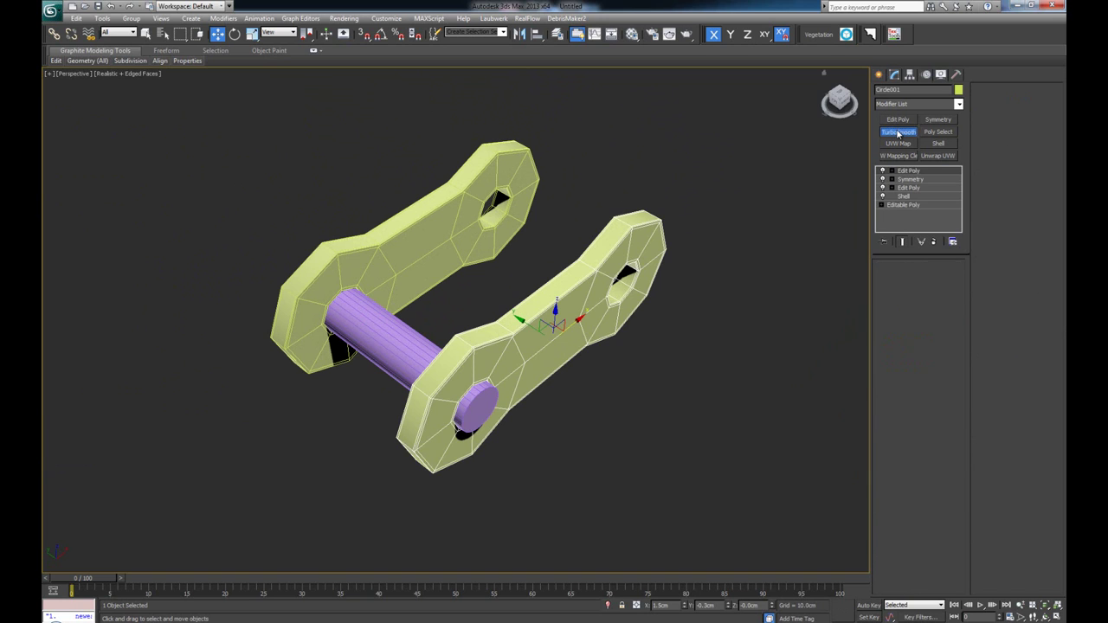
click(505, 280)
alt+middle_drag(505, 279, 487, 323)
Duplicate the pin along X in the Top view, placing the copy at about 3 cm in the plates' other pair of holes
click(404, 319)
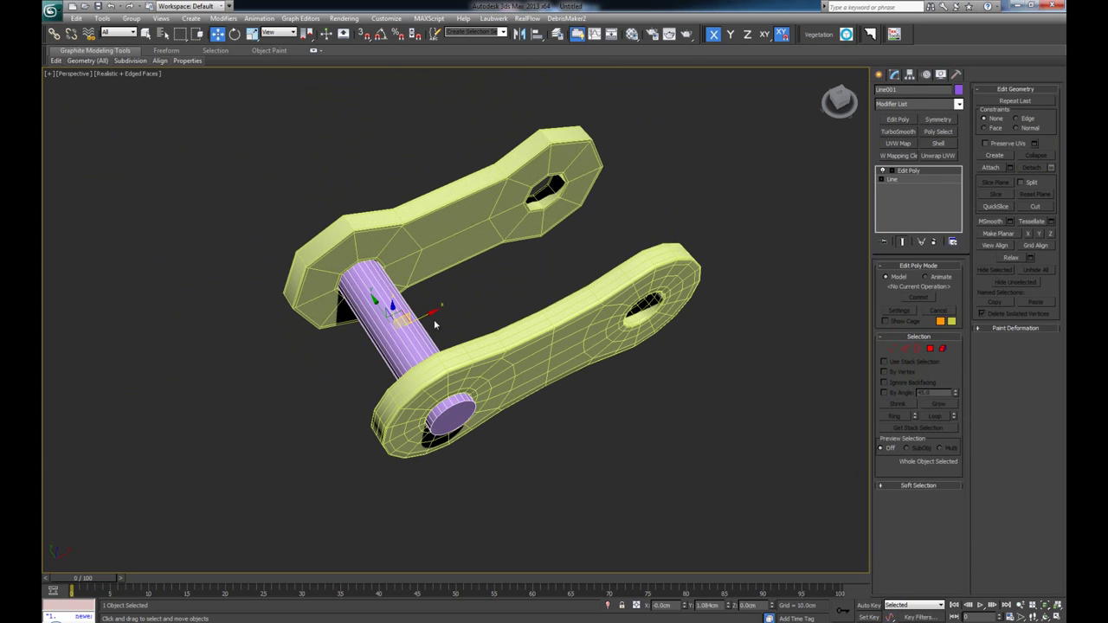
key(alt+w)
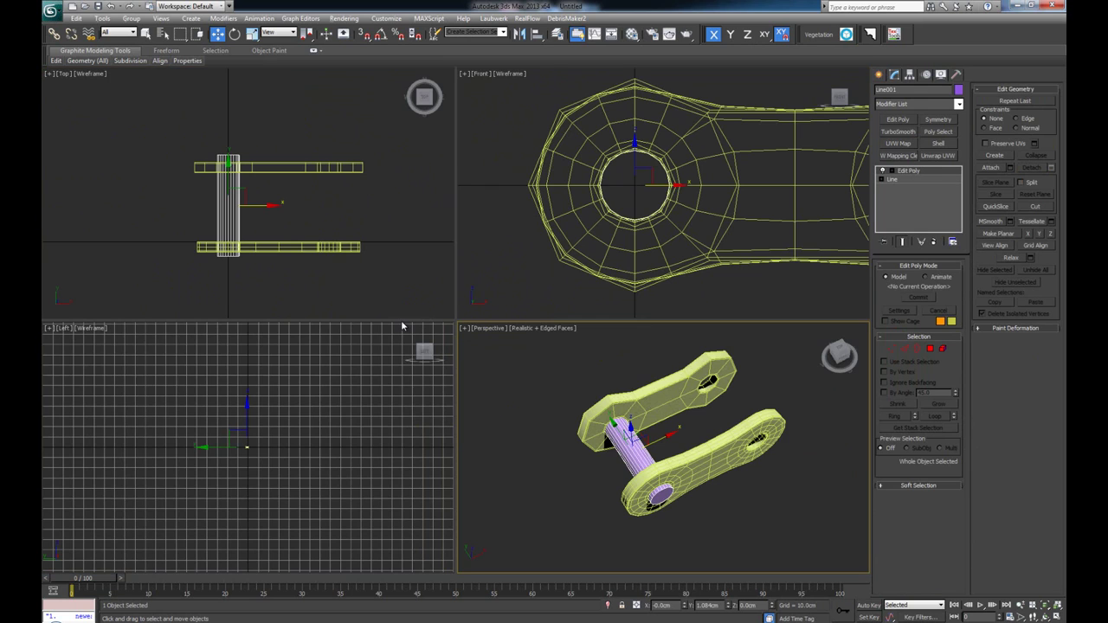
right_click(285, 214)
key(alt+w)
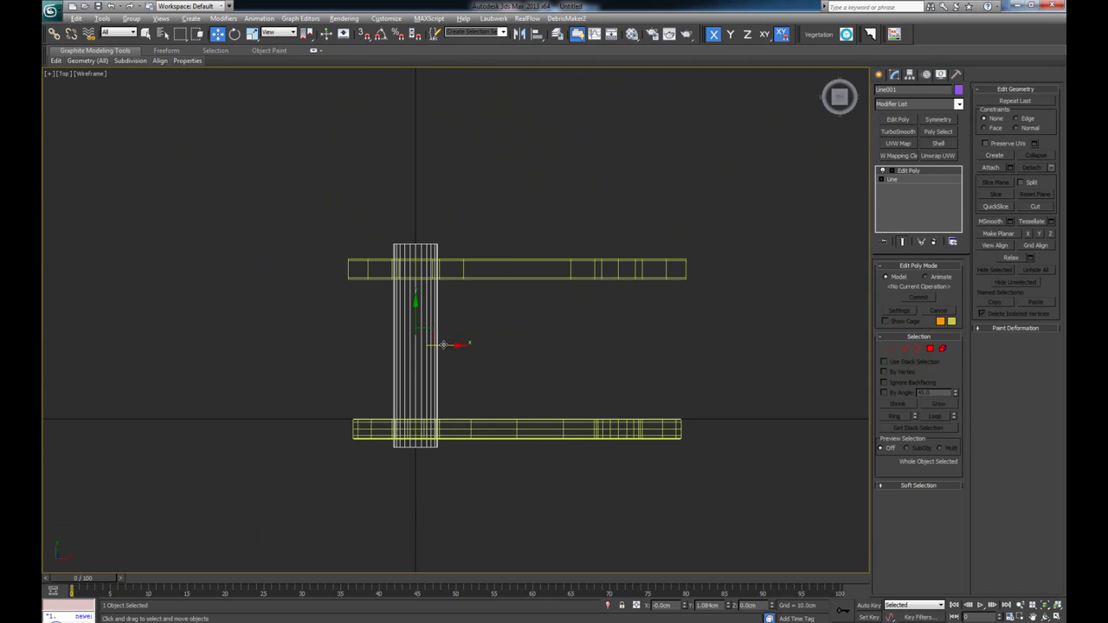
mouse_move(467, 347)
shift+mouse_down()
mouse_move(631, 351)
mouse_move(648, 361)
shift+mouse_up()
click(552, 362)
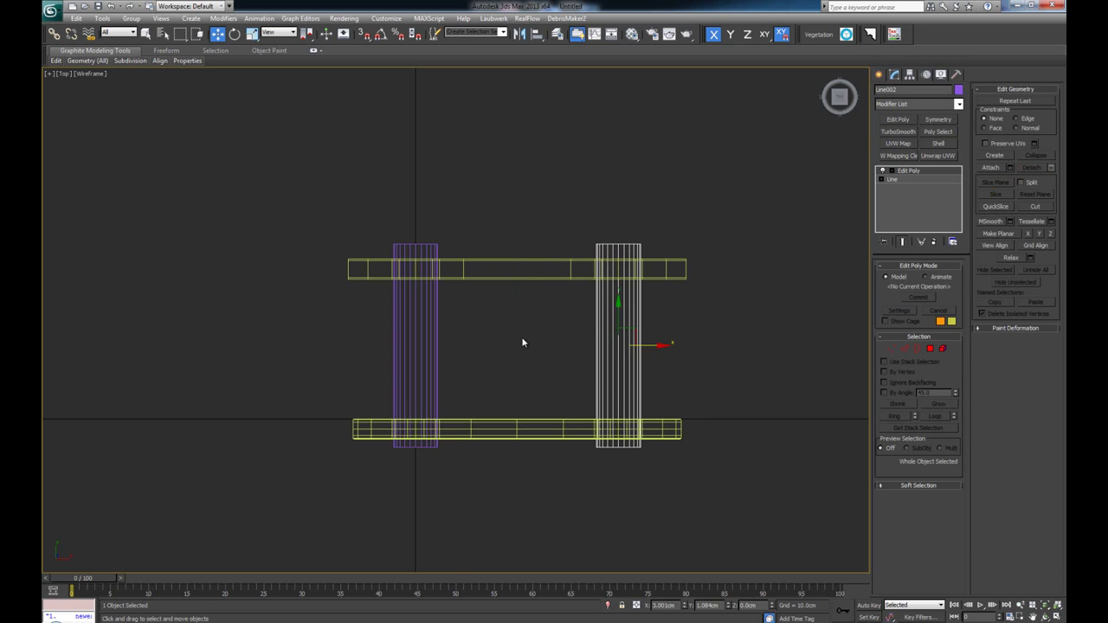
Fine-tune the copied pin's X position to about 2.996 cm in the Front view to center it in its hole
key(alt+w)
key(alt+w)
scroll(699, 205, down, 5)
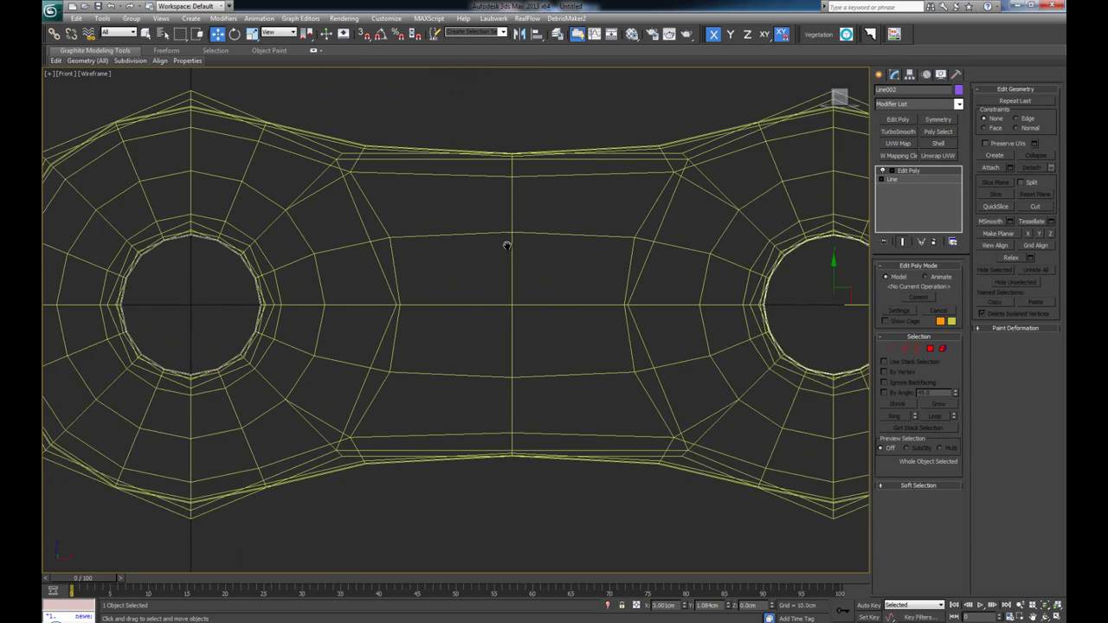
middle_drag(857, 282, 718, 287)
drag(646, 312, 645, 312)
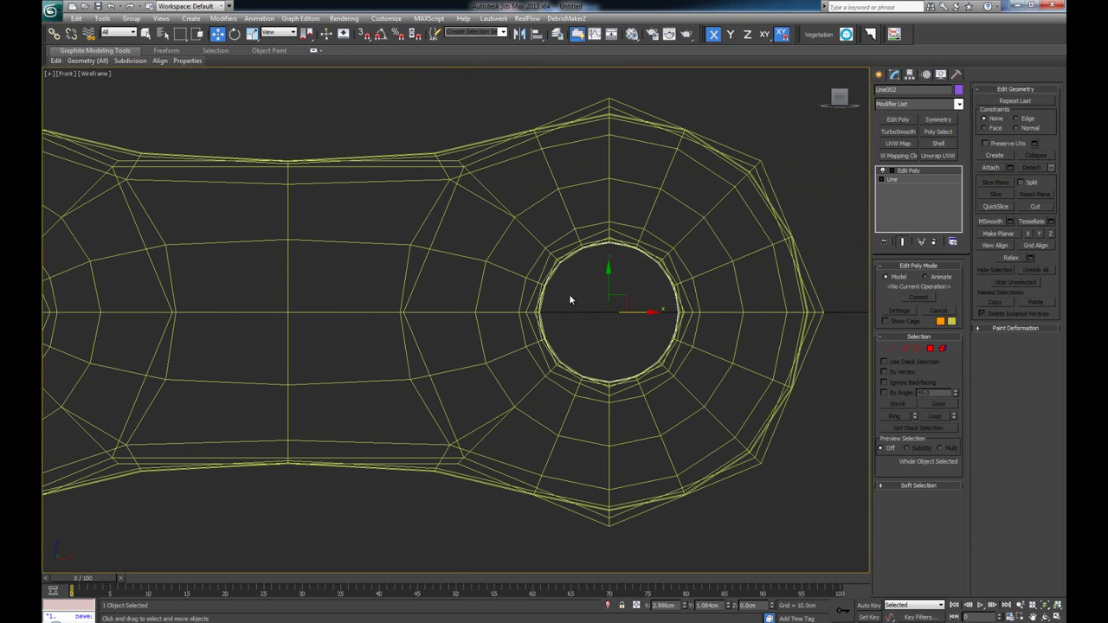
Move the unsmoothed rear link plate along Y in the Perspective view to about 0.09 cm, just behind the smoothed front plate
key(alt+w)
click(627, 418)
key(alt+w)
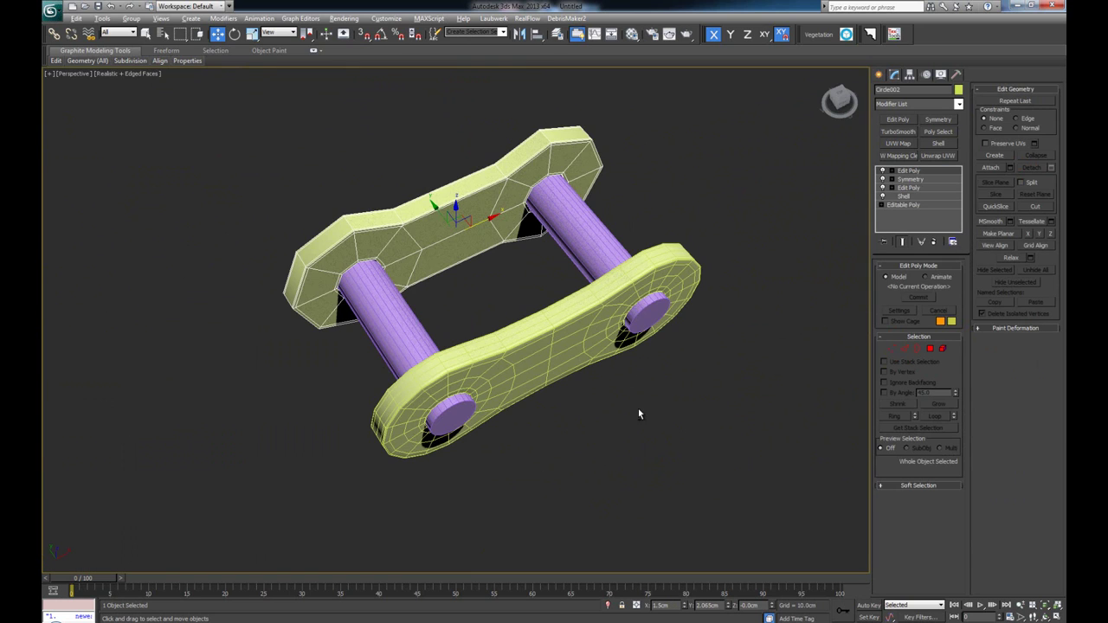
alt+middle_drag(477, 338, 518, 334)
drag(434, 213, 574, 255)
Shift the rear plate along X in the Top view to about 4.74 cm, so that it overlaps only one end of the front plate
key(alt+w)
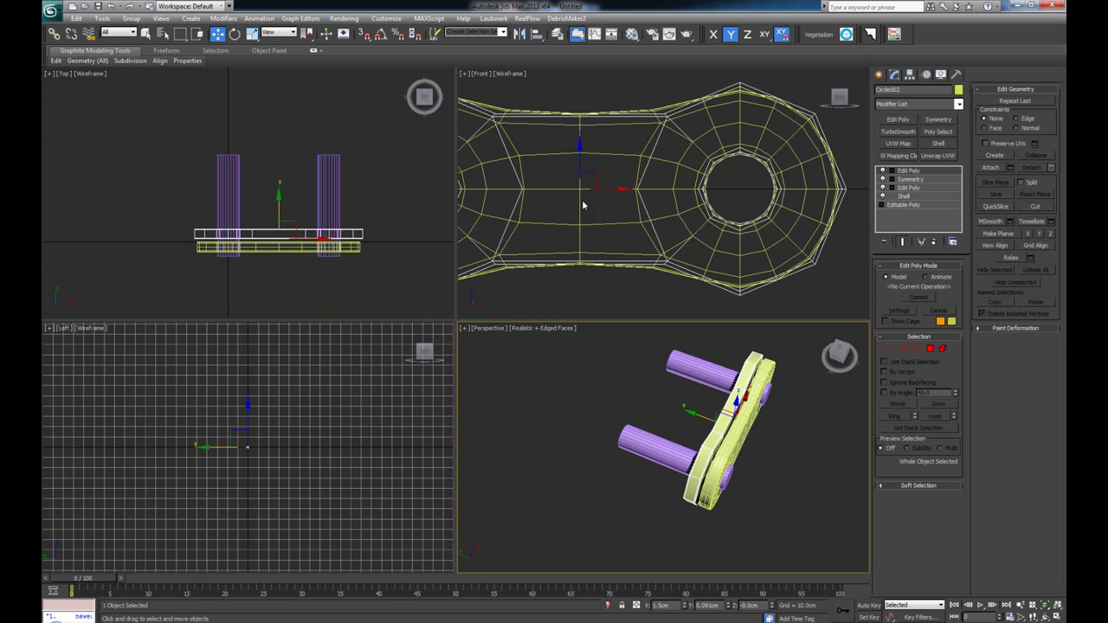
right_click(325, 228)
key(alt+w)
middle_drag(604, 265, 411, 180)
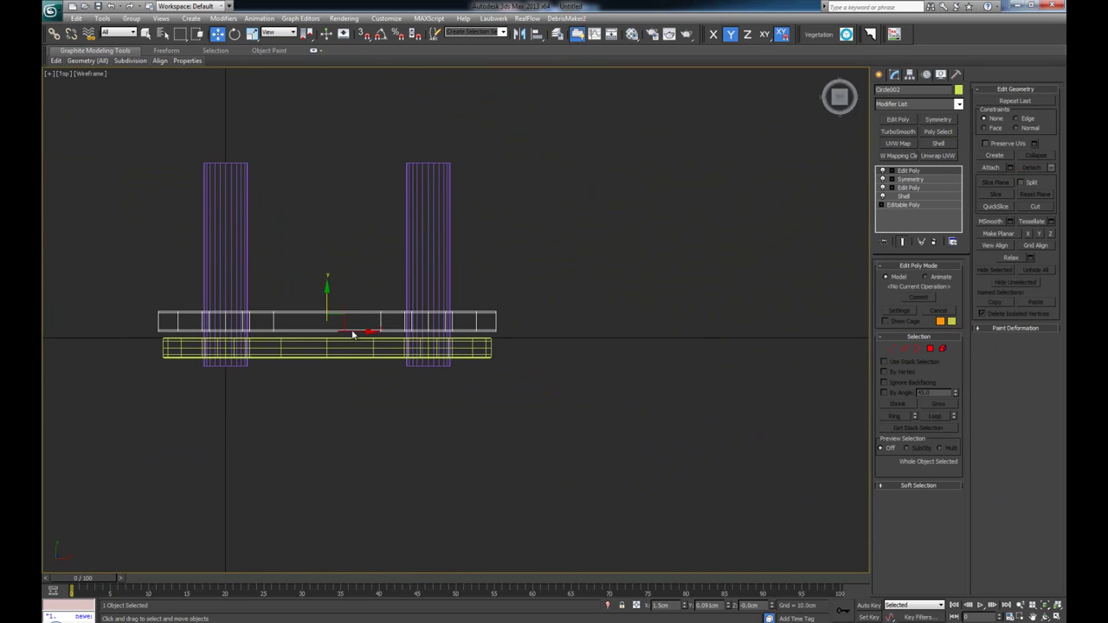
drag(354, 333, 572, 343)
Apply a TurboSmooth modifier to the offset rear plate and check how it overlaps the front plate in the Perspective view
key(alt+w)
click(643, 391)
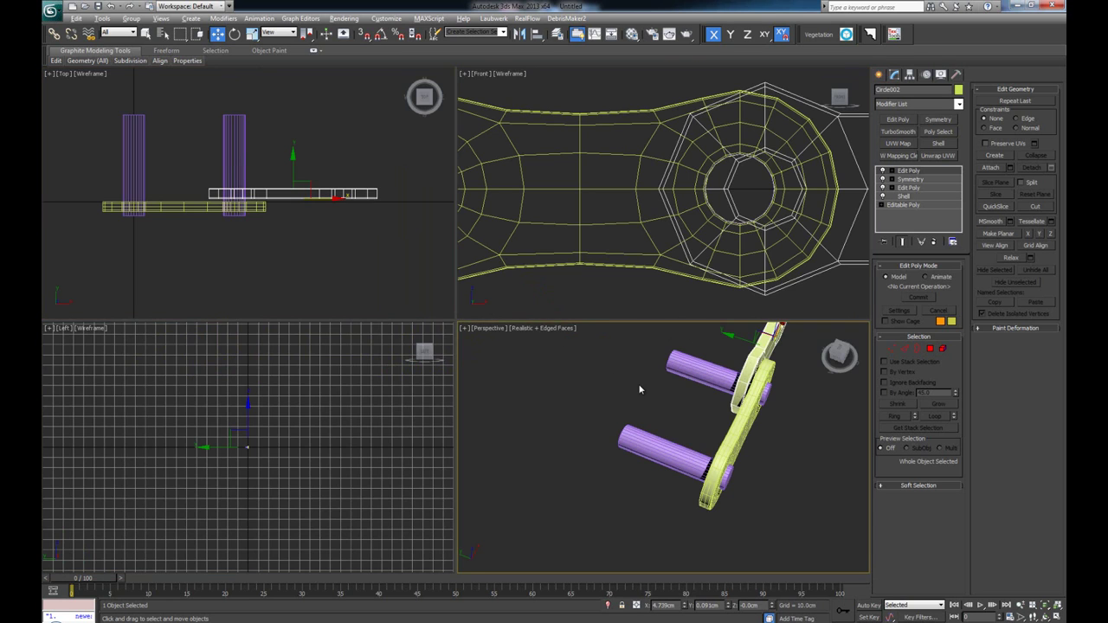
key(alt+w)
alt+middle_drag(592, 296, 424, 264)
click(889, 132)
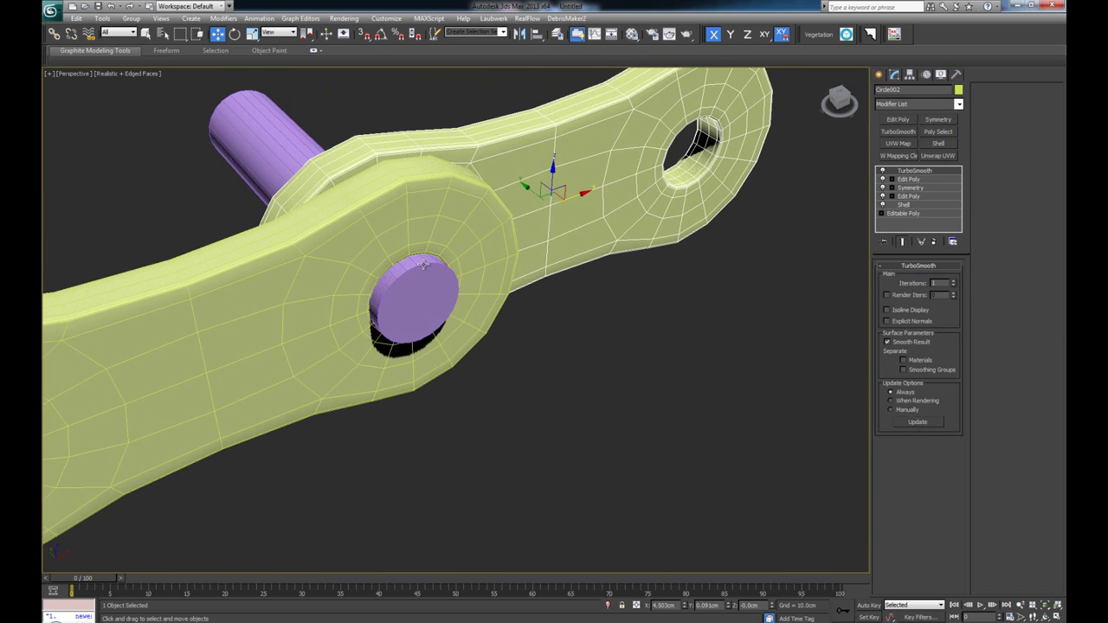
middle_drag(341, 246, 420, 269)
scroll(443, 283, down, 3)
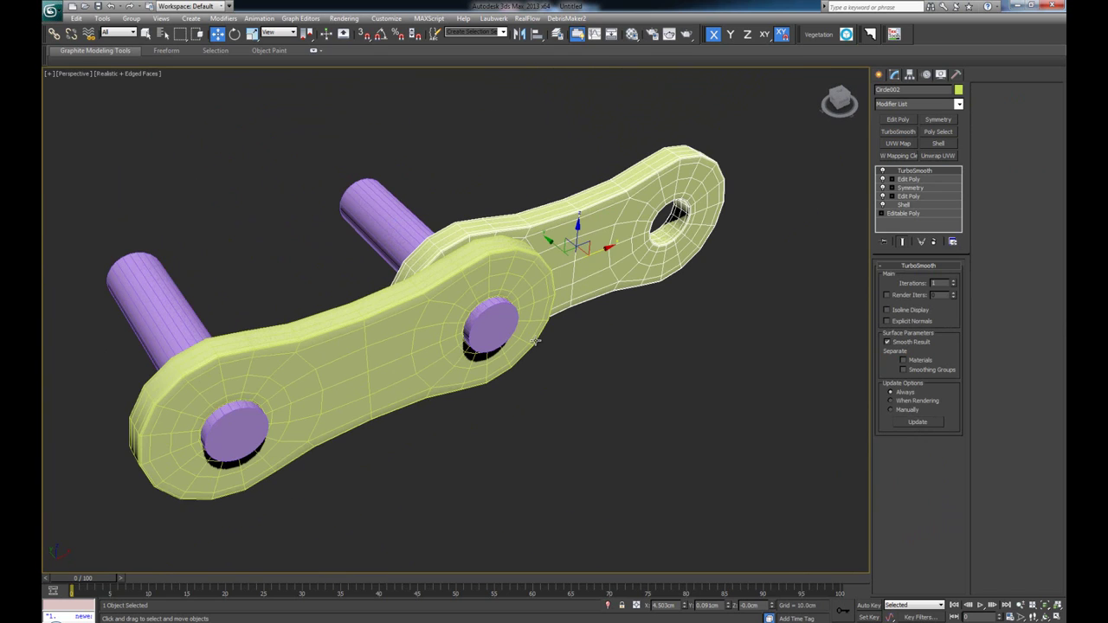
Increase the TurboSmooth iterations of the rear link plate by one
click(955, 281)
click(697, 363)
click(453, 338)
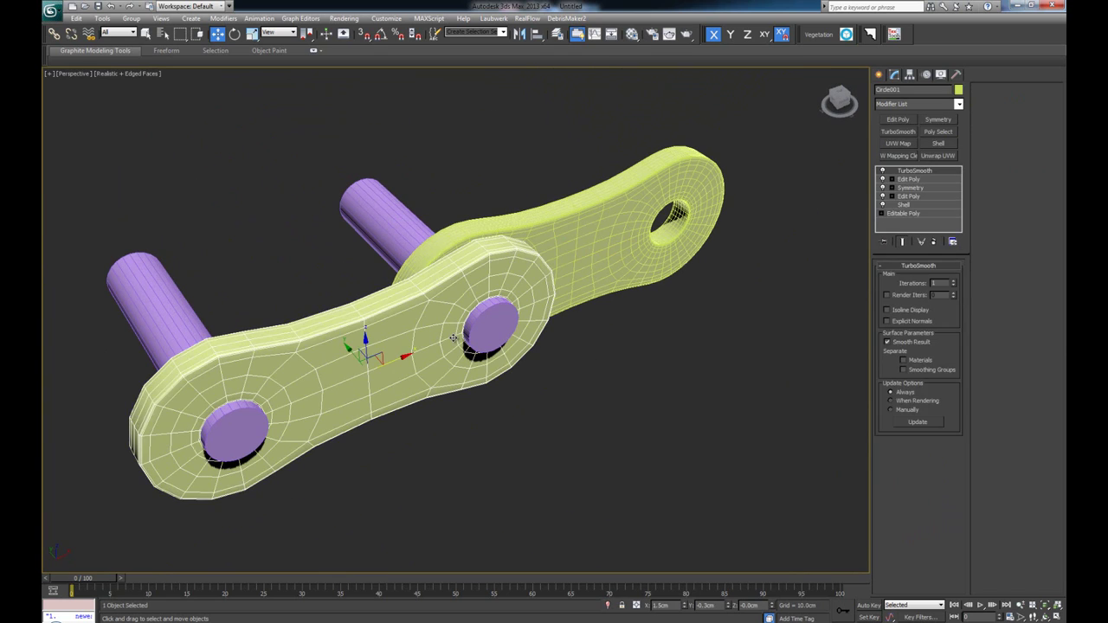
click(509, 378)
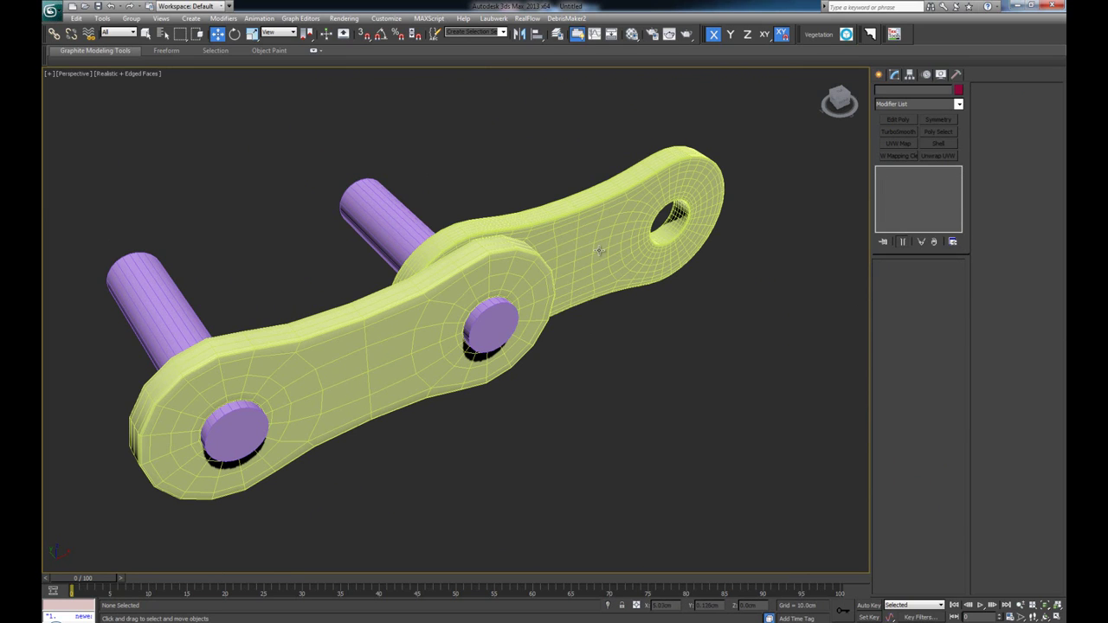
Examine the pins and link plates, switching to Windows Photo Viewer to compare them with the Chain_05 reference photo
alt+middle_drag(545, 284, 522, 313)
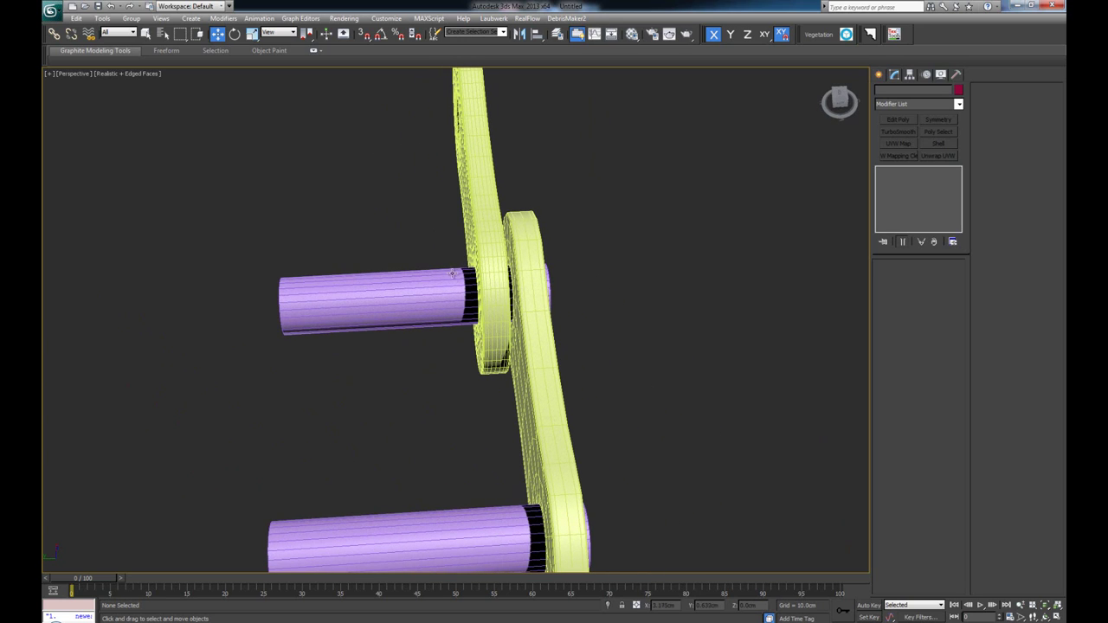
alt+middle_drag(398, 296, 444, 542)
key(alt+Tab)
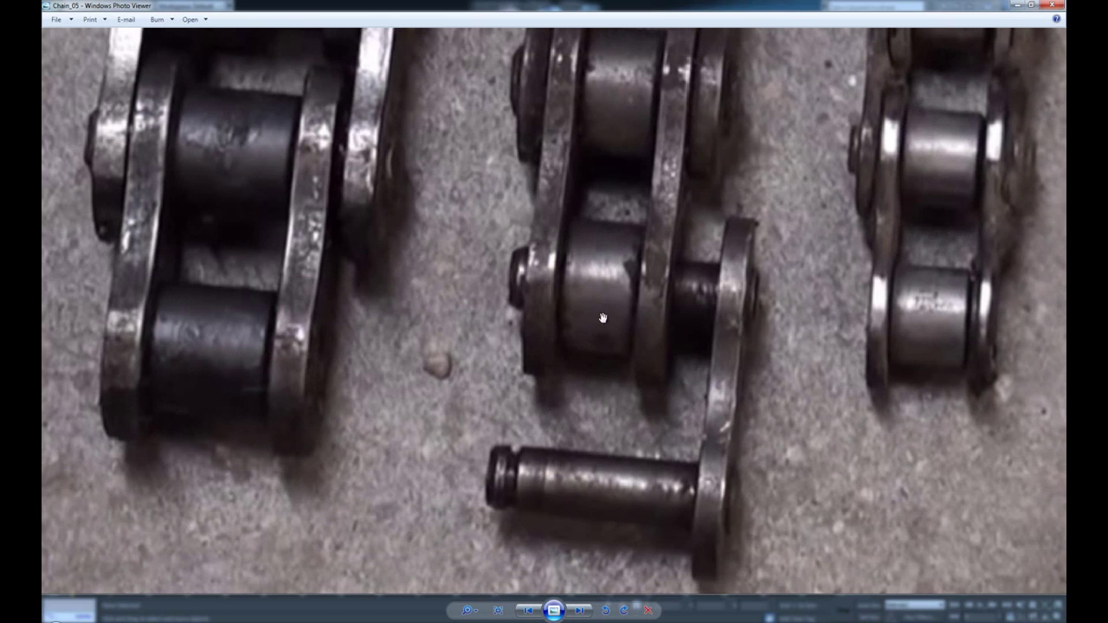
drag(623, 227, 607, 343)
scroll(607, 343, down, 1)
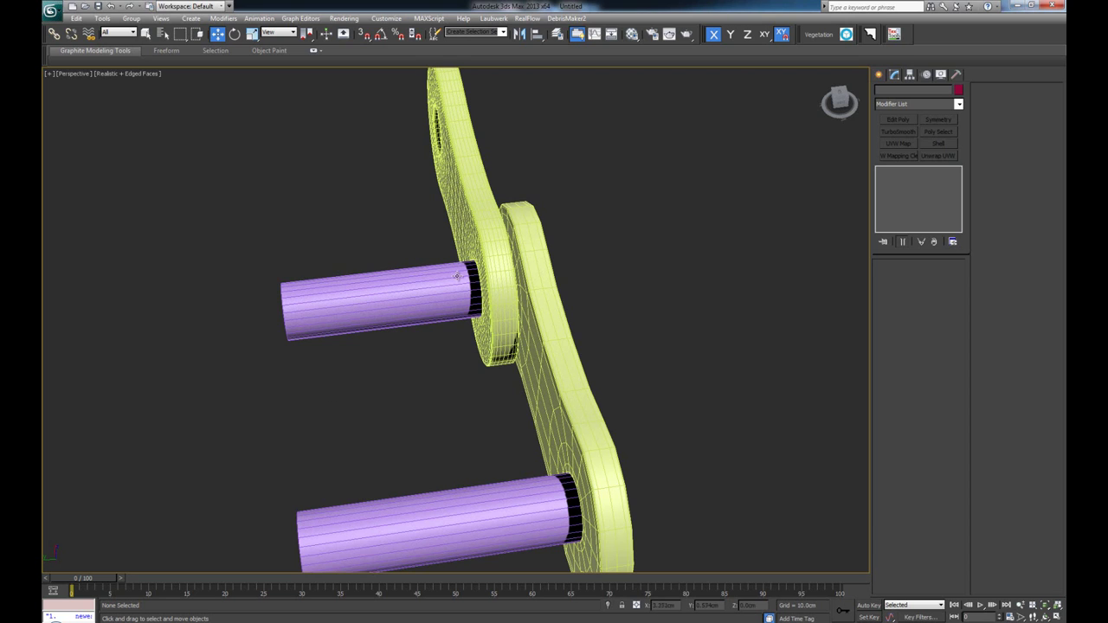
In 3ds Max, connect the long edges of the pin joining both plates with 1 segment, slid to the rear plate's inner face
alt+middle_drag(455, 270, 461, 332)
click(440, 295)
key(alt+w)
right_click(447, 262)
key(alt+w)
scroll(450, 264, up, 3)
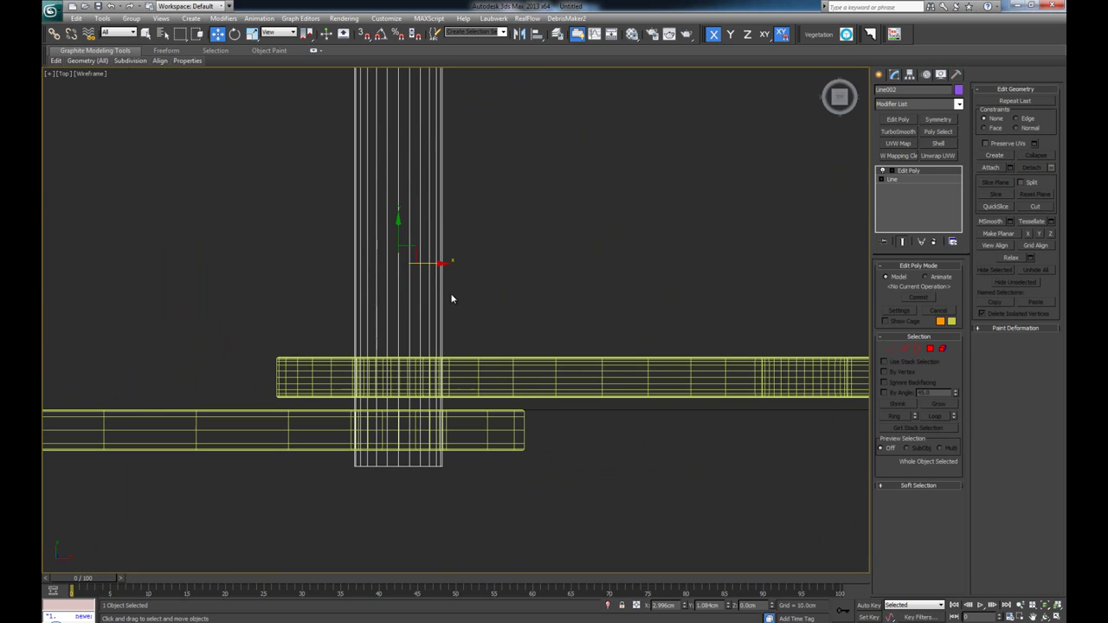
click(907, 350)
middle_drag(573, 311, 731, 409)
drag(678, 346, 397, 362)
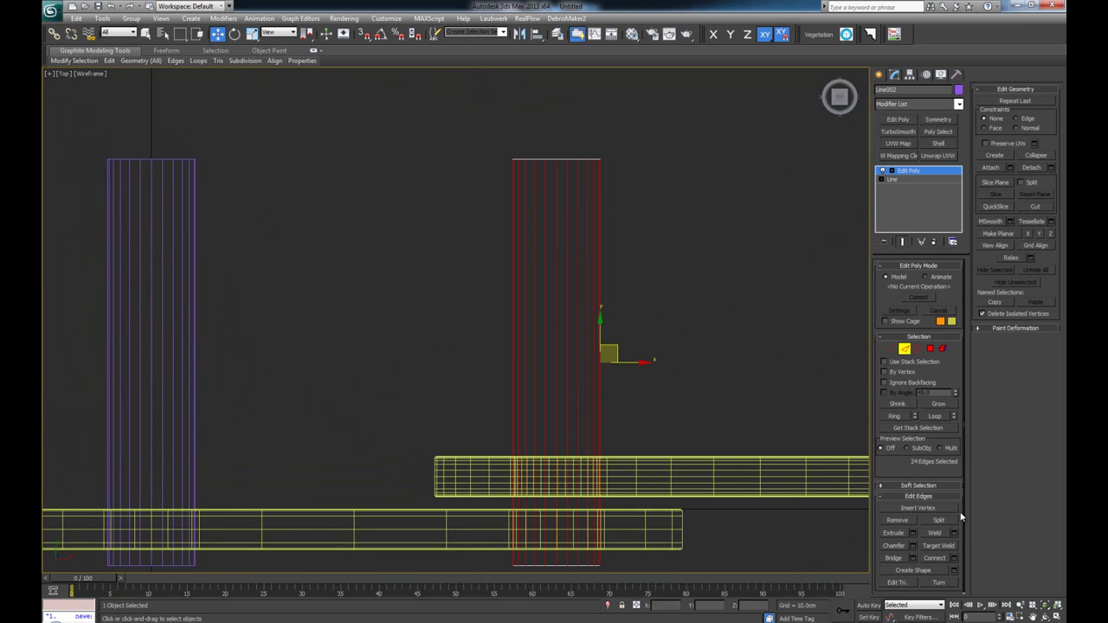
click(957, 561)
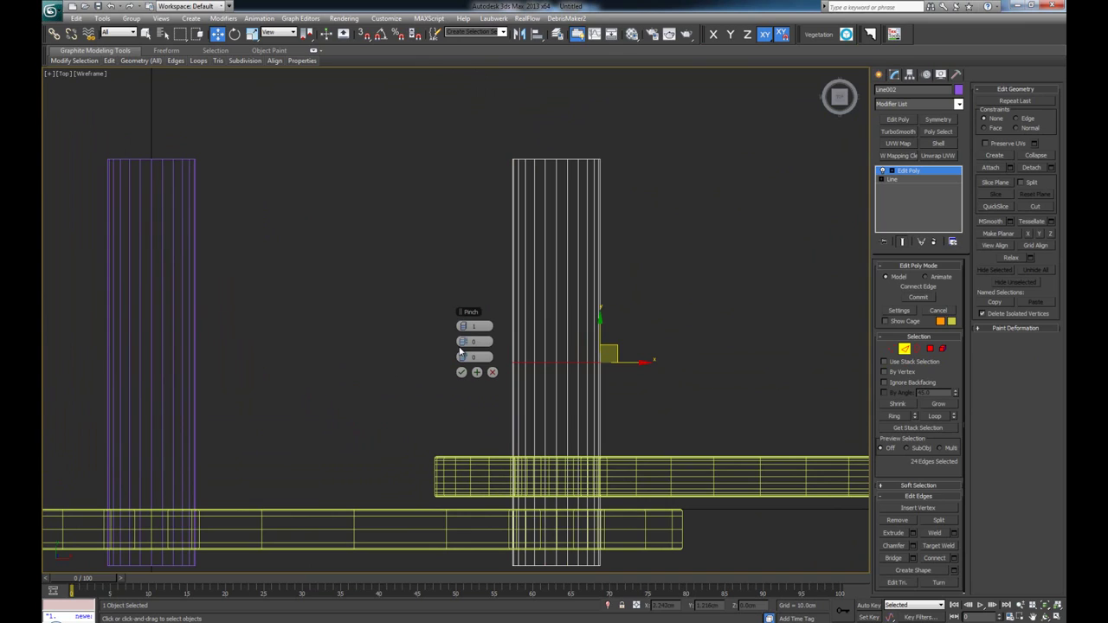
drag(479, 361, 419, 367)
click(462, 373)
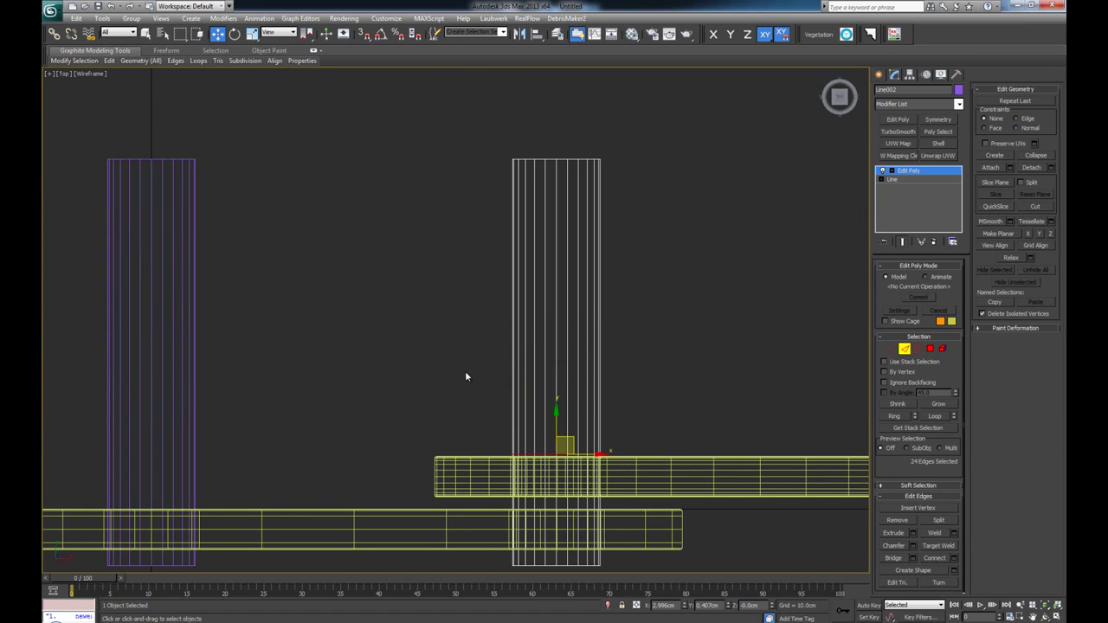
Detach the pin's polygons beyond the new edge loop, excluding the part inside the plates, as a clone named Mid_Part01
click(620, 412)
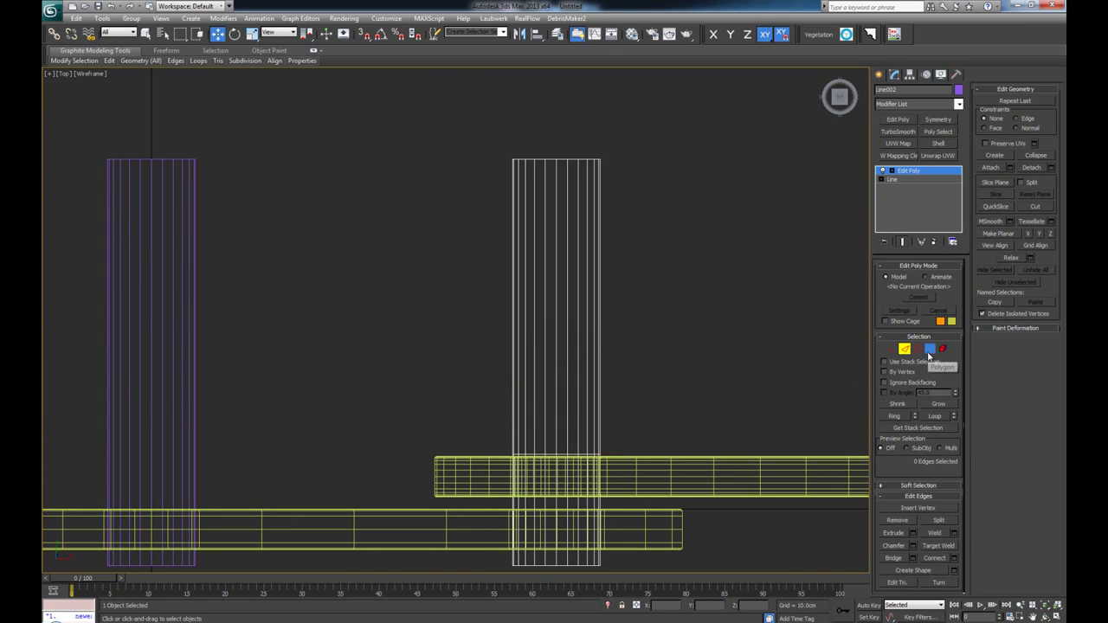
click(930, 348)
drag(702, 285, 498, 392)
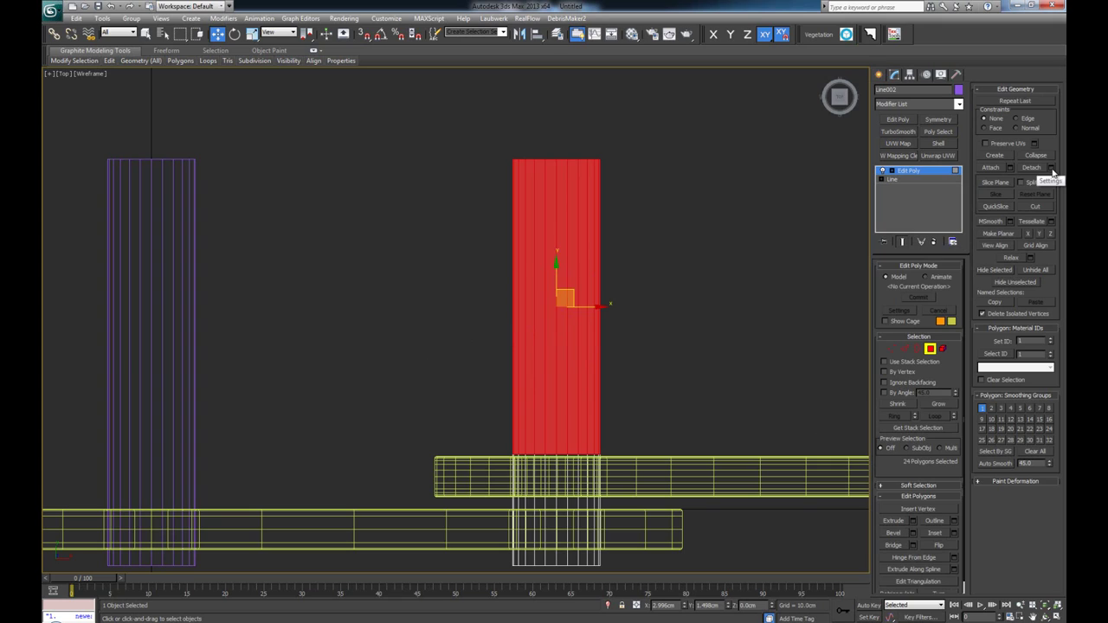
click(1052, 169)
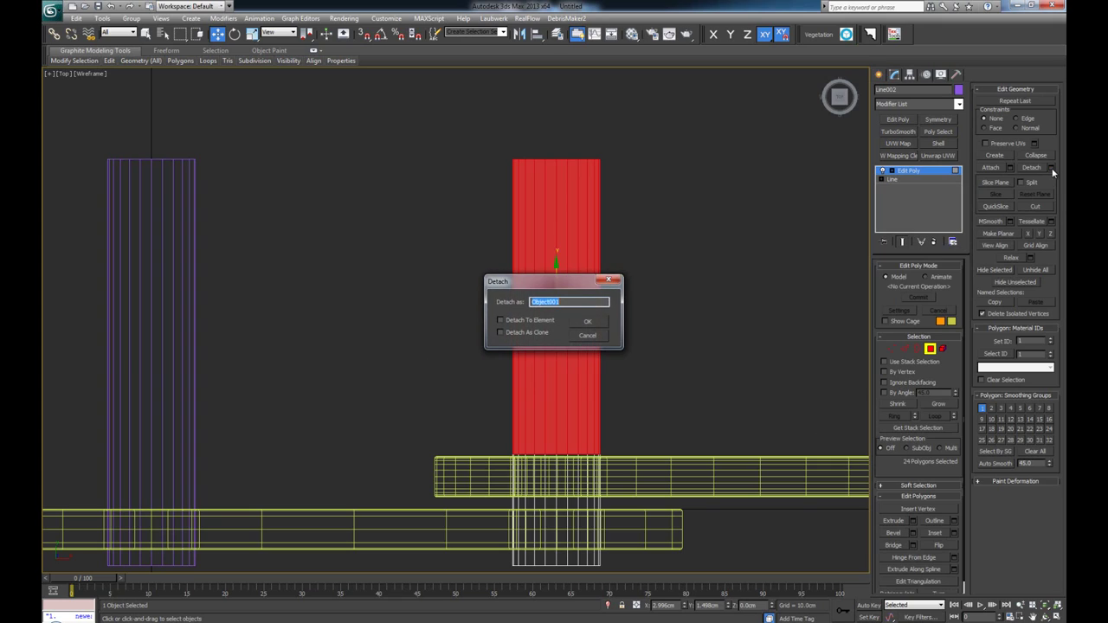
click(502, 332)
drag(580, 302, 480, 289)
text(Mid_Part01)
click(588, 323)
click(931, 349)
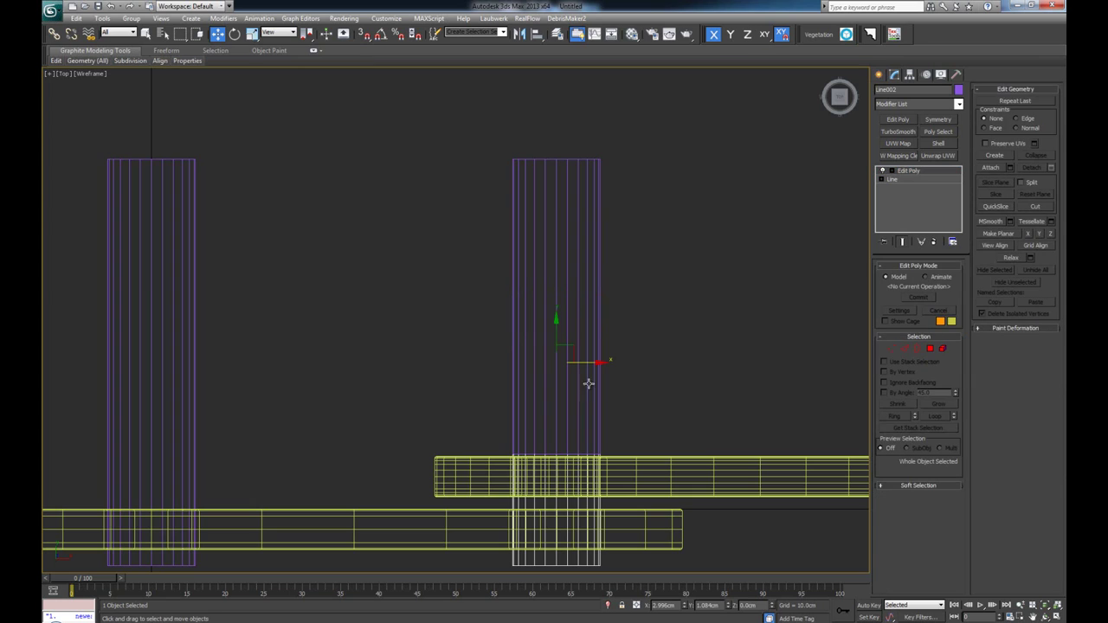
Isolate the original pin, remove its added edge loop, and exit isolation and edge editing
key(2)
key(alt+q)
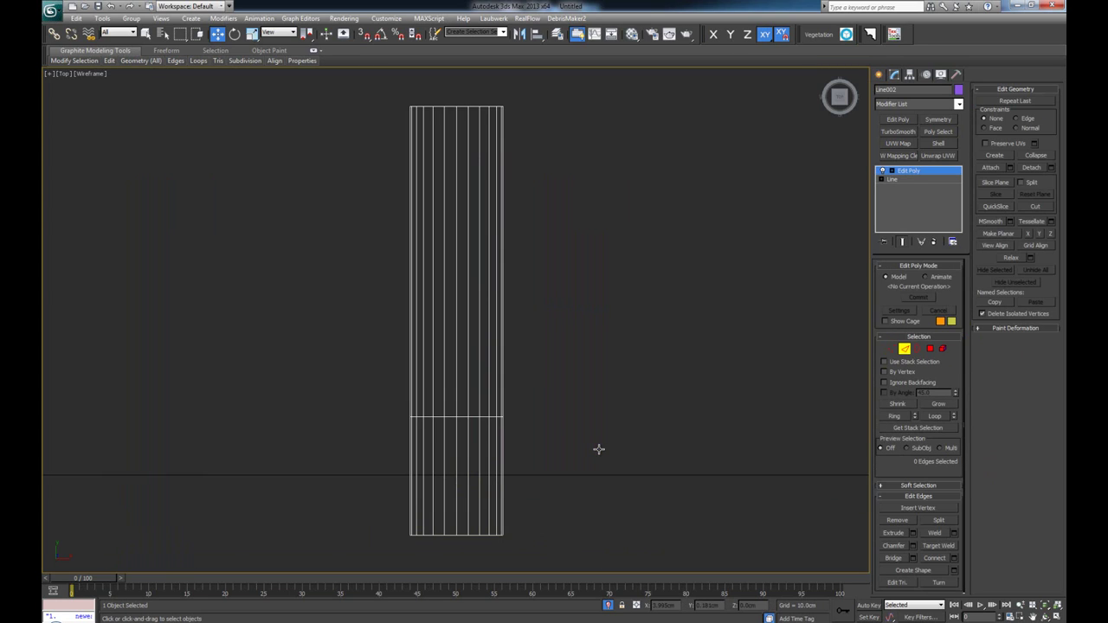
double_click(463, 419)
key(BackSpace)
key(alt+q)
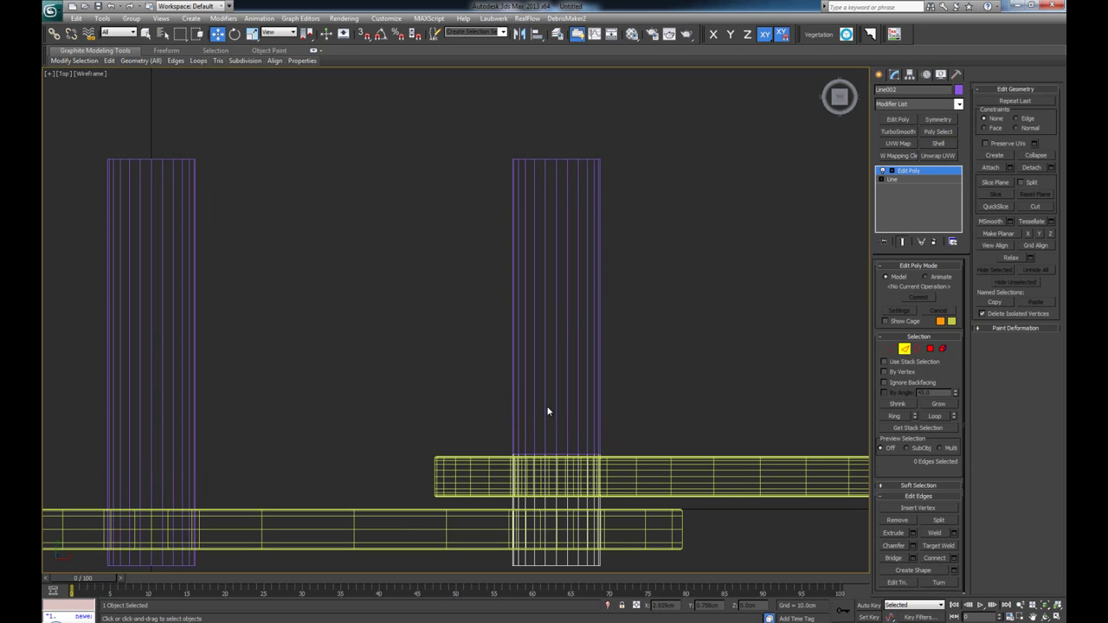
key(2)
Add a Shell modifier to Mid_Part01 to thicken it into a roller around the pin
click(568, 412)
click(567, 413)
key(alt+w)
key(alt+w)
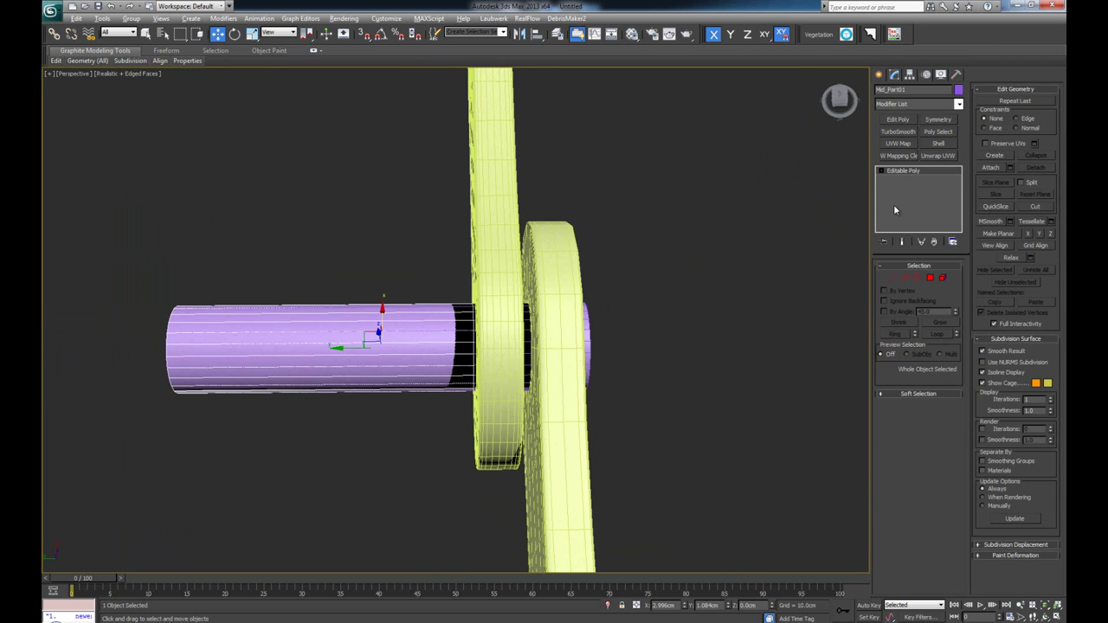
click(941, 147)
alt+middle_drag(362, 349, 387, 346)
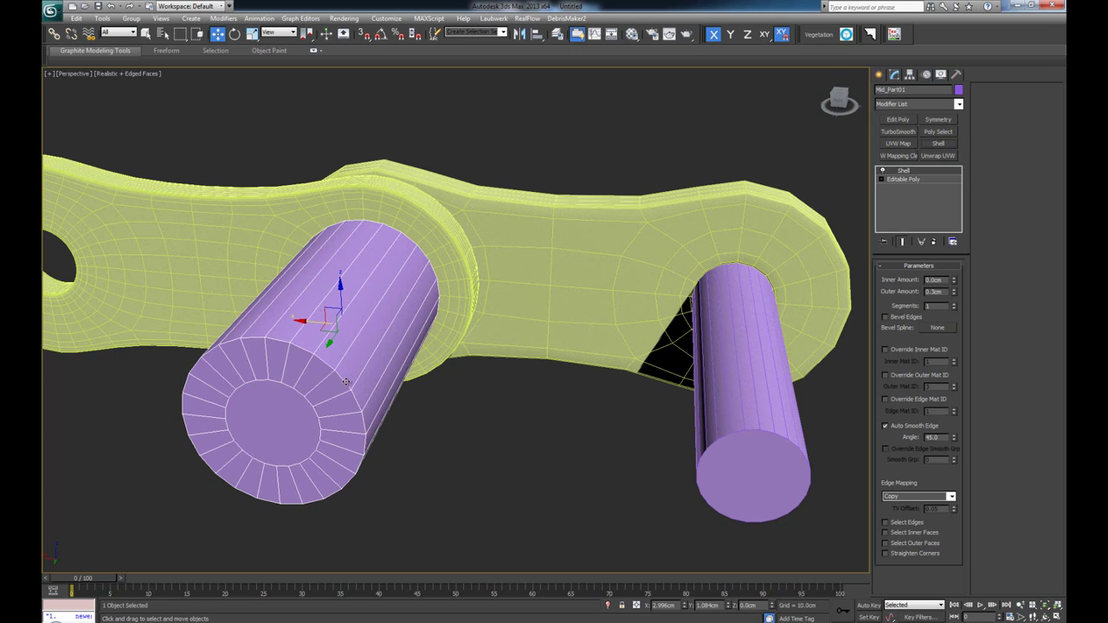
alt+middle_drag(345, 382, 675, 315)
alt+middle_drag(594, 341, 563, 340)
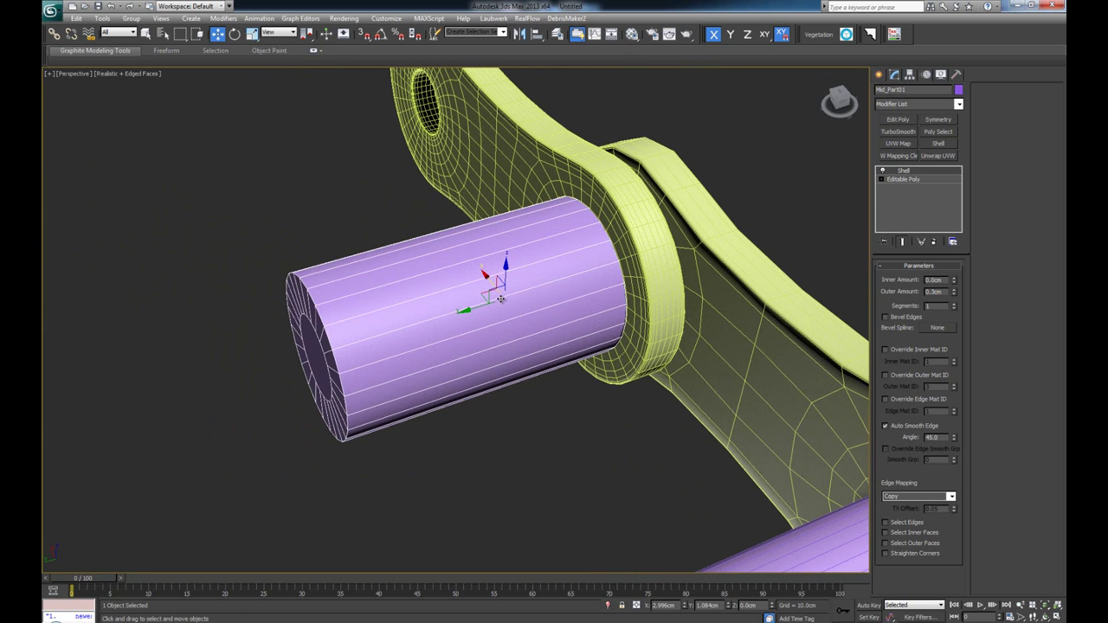
Shorten Mid_Part01 along the pin's axis with non-uniform scale and position it against the inner link plate
key(r)
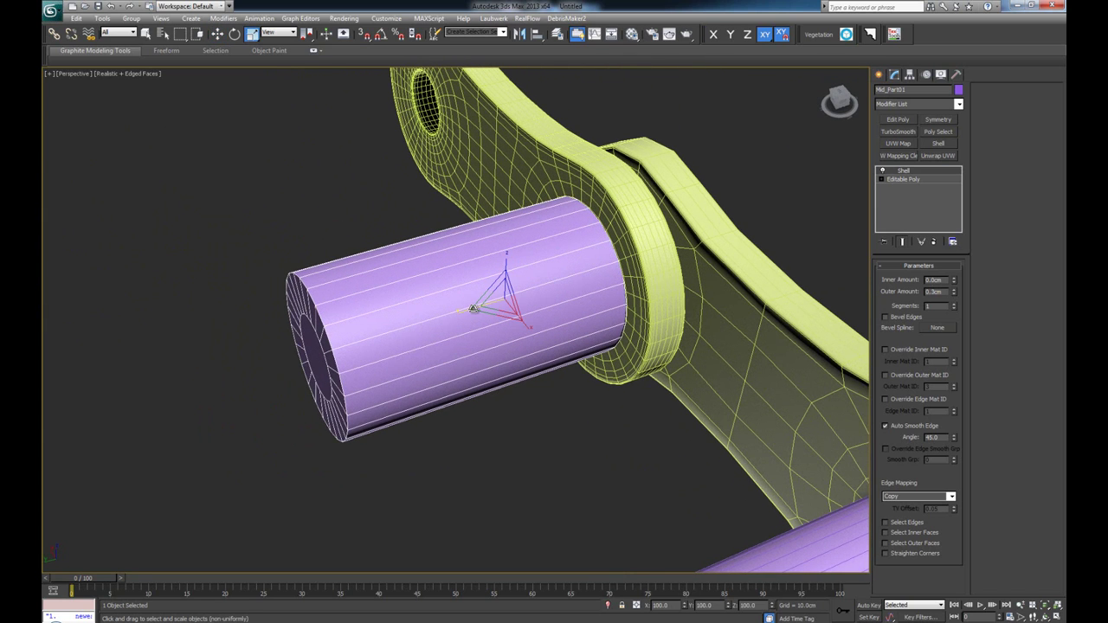
key(r)
key(r)
drag(468, 315, 502, 299)
key(w)
mouse_move(584, 317)
alt+middle_down()
mouse_move(532, 321)
mouse_move(574, 319)
alt+middle_up()
scroll(563, 325, down, 5)
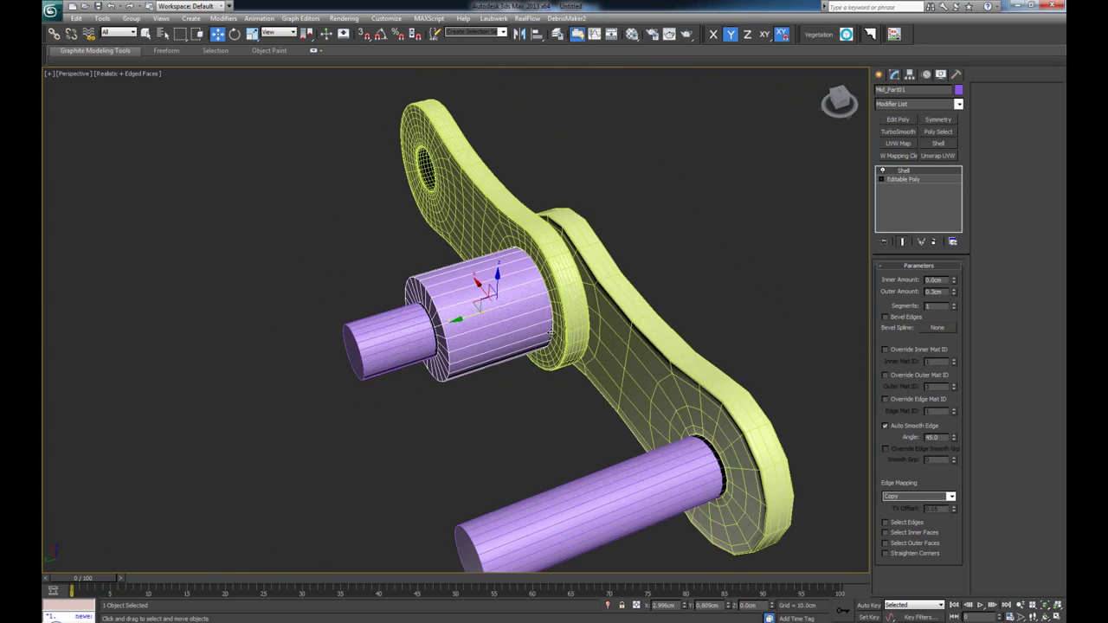
scroll(551, 308, down, 5)
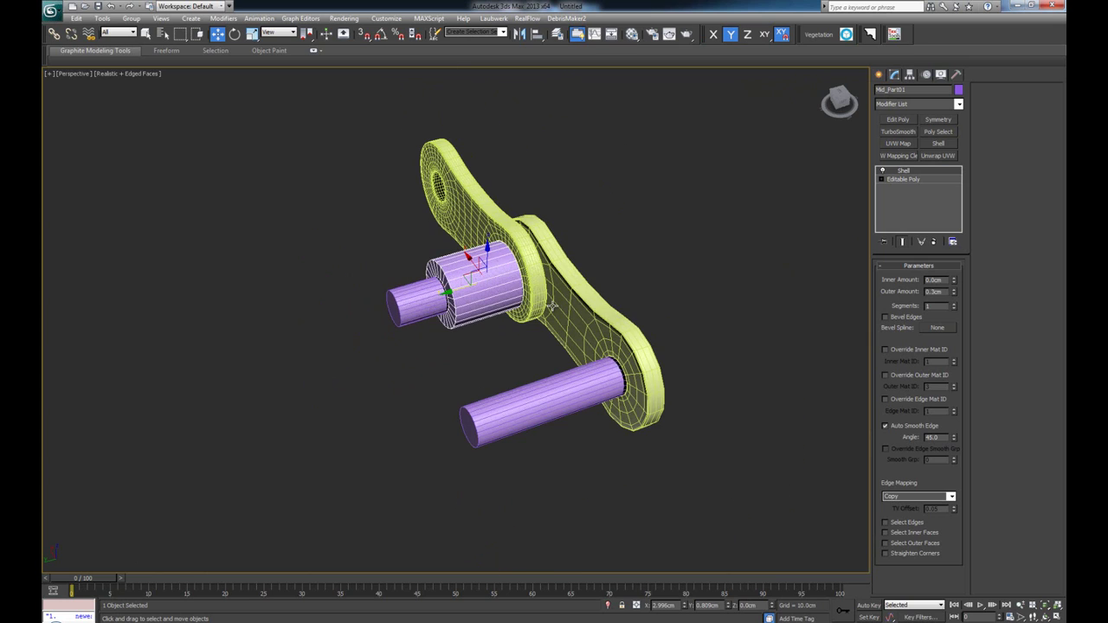
scroll(547, 256, down, 1)
Change the first material slot to a fresh VRayMtl and assign it to all five chain objects
click(602, 234)
key(m)
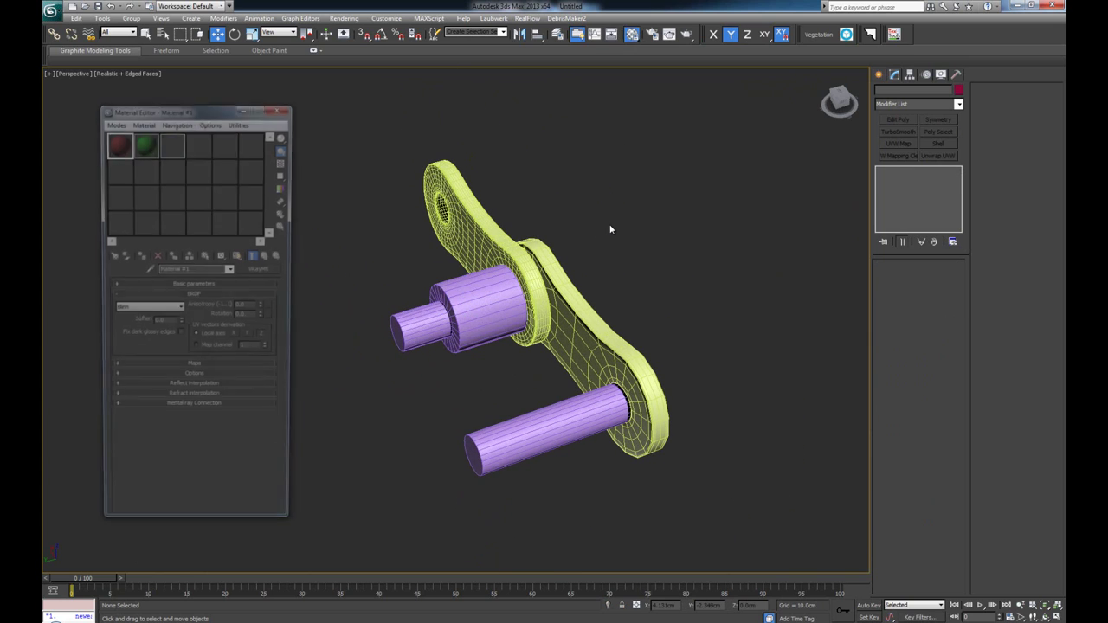
click(261, 269)
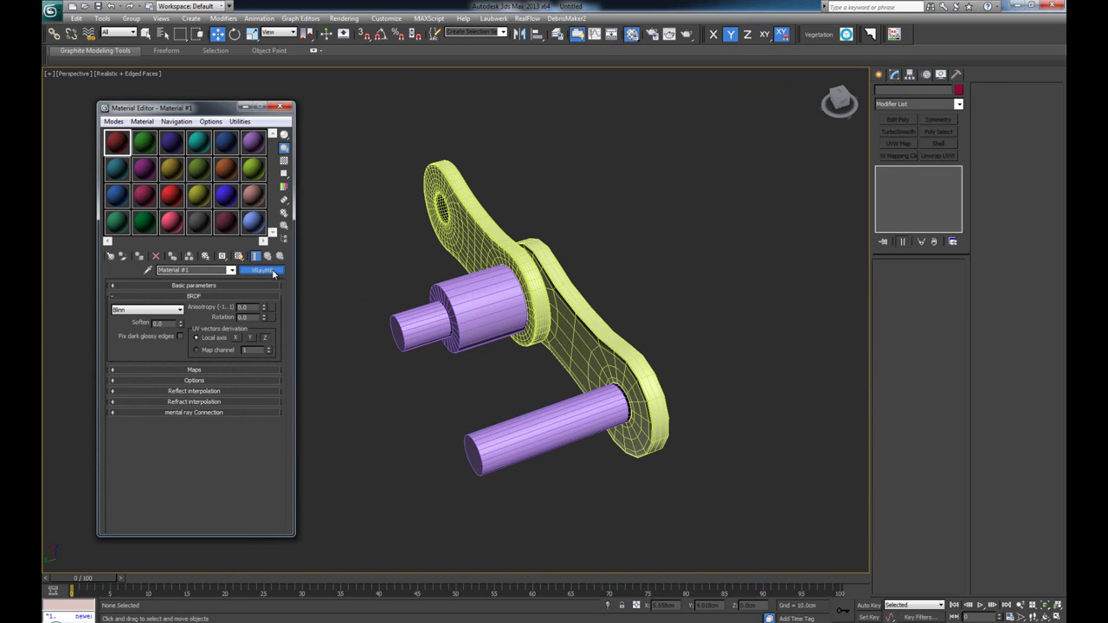
scroll(794, 397, down, 2)
double_click(776, 407)
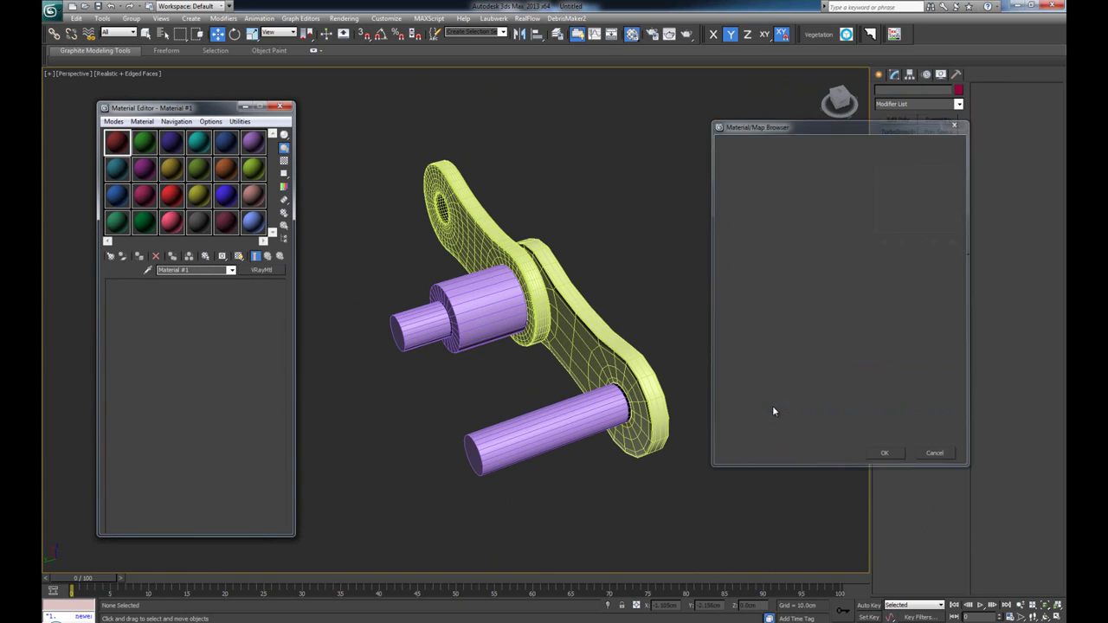
drag(376, 158, 746, 534)
click(116, 147)
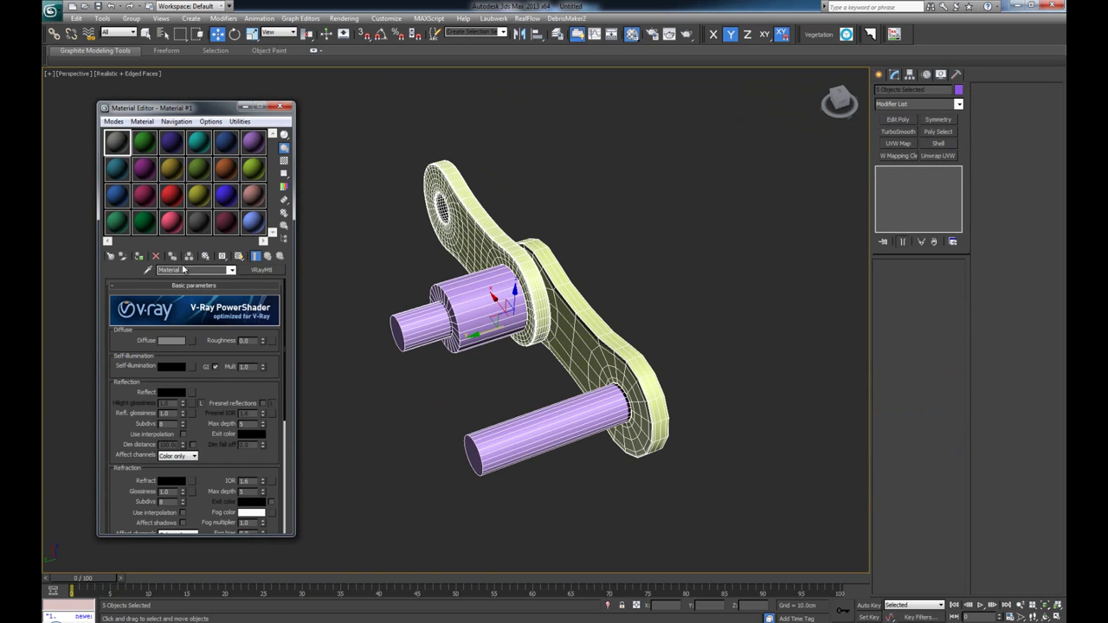
click(138, 256)
click(288, 107)
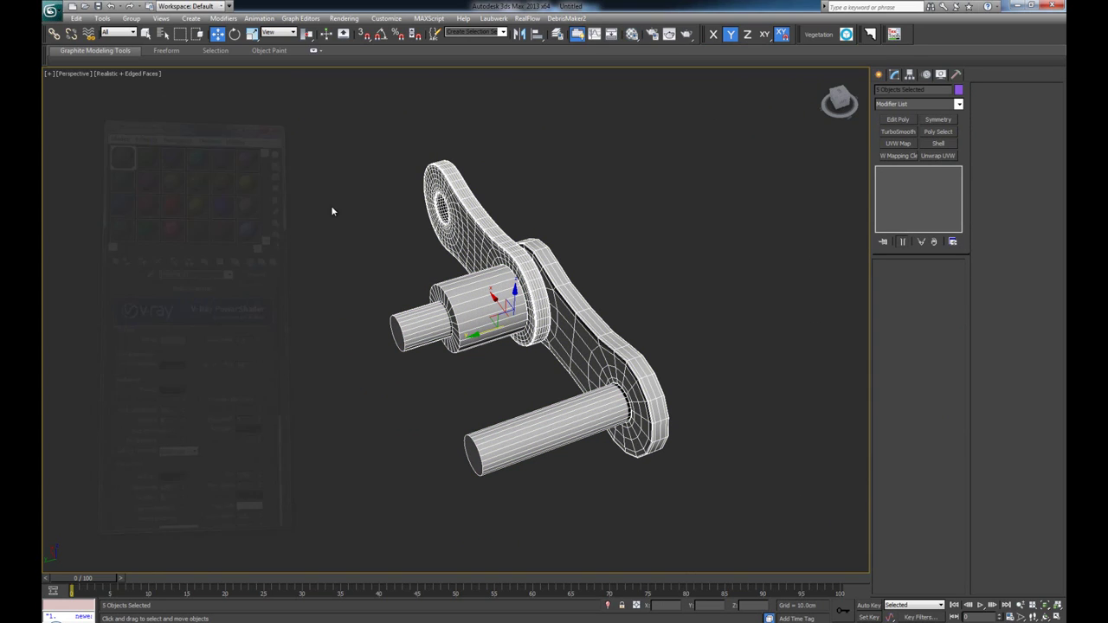
Set the object color of all five chain parts to black
click(339, 217)
mouse_move(338, 136)
mouse_down()
mouse_move(596, 433)
mouse_move(708, 492)
mouse_up()
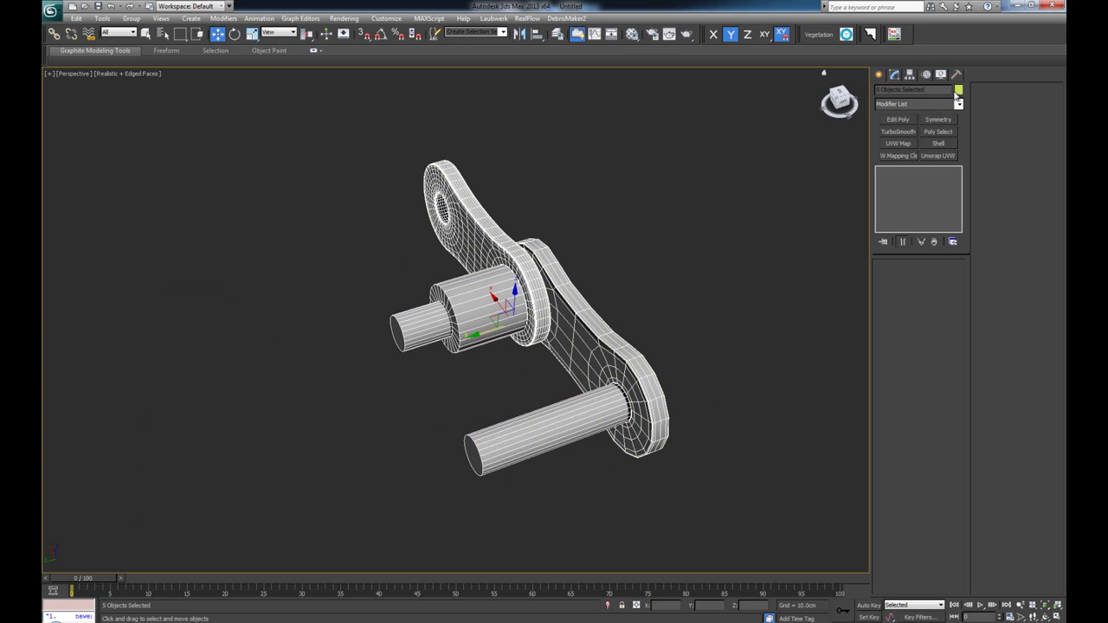
click(959, 90)
click(408, 209)
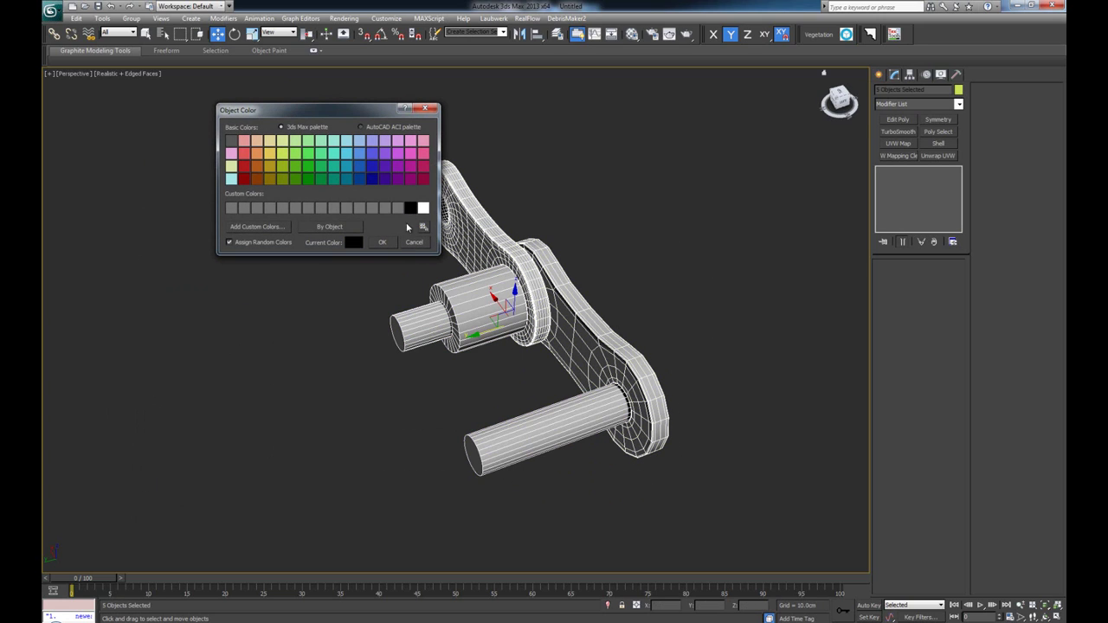
click(389, 244)
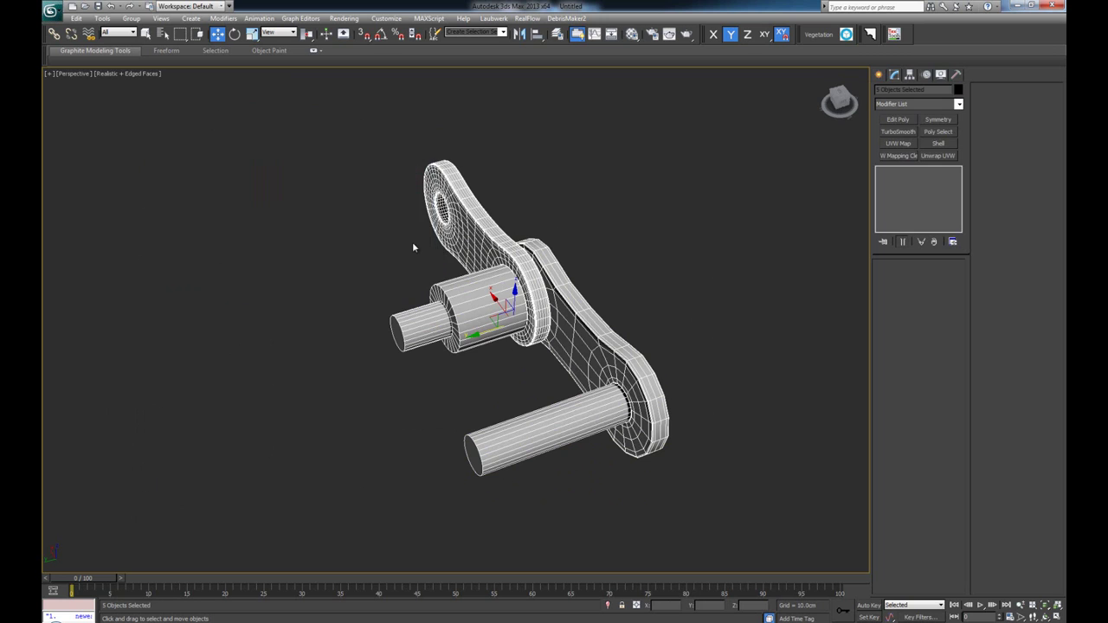
click(413, 243)
Increase the TurboSmooth iterations of the front link plate by one
alt+middle_drag(573, 299, 493, 302)
alt+middle_drag(642, 248, 499, 298)
click(452, 326)
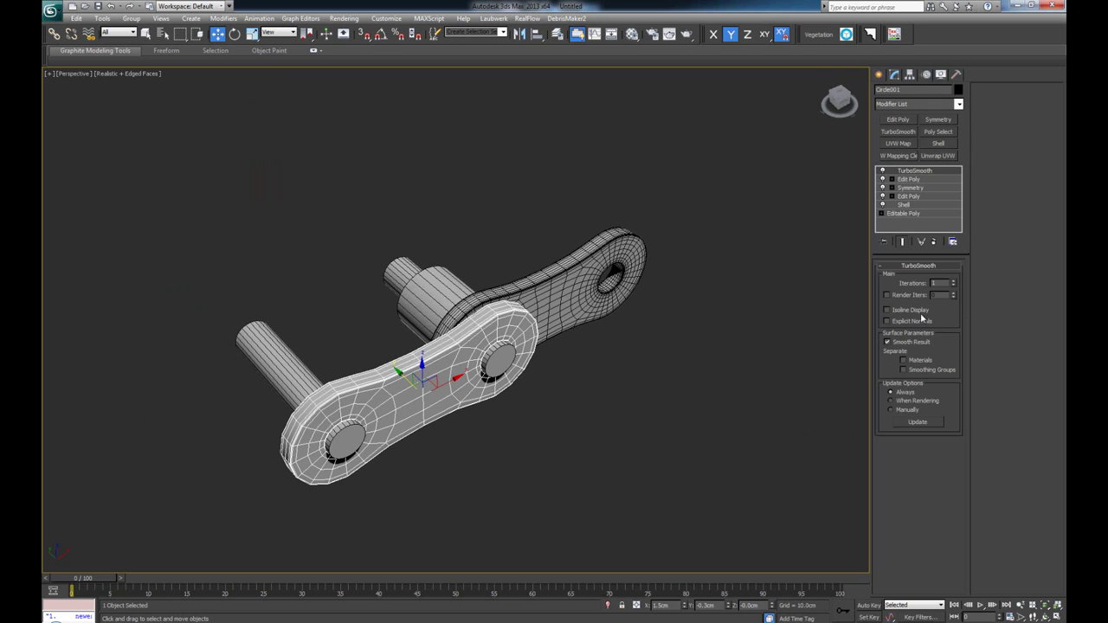
click(955, 281)
click(635, 352)
alt+middle_drag(459, 313, 466, 338)
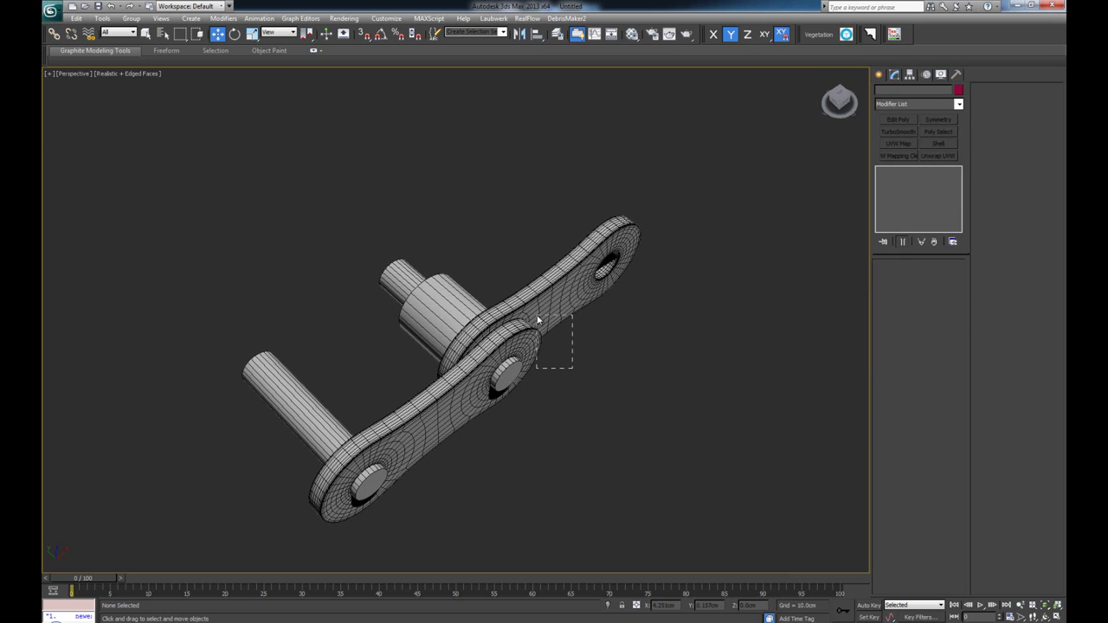
Mirror both link plates along Y as a copy and place the copies at the opposite ends of the pins
drag(537, 318, 537, 317)
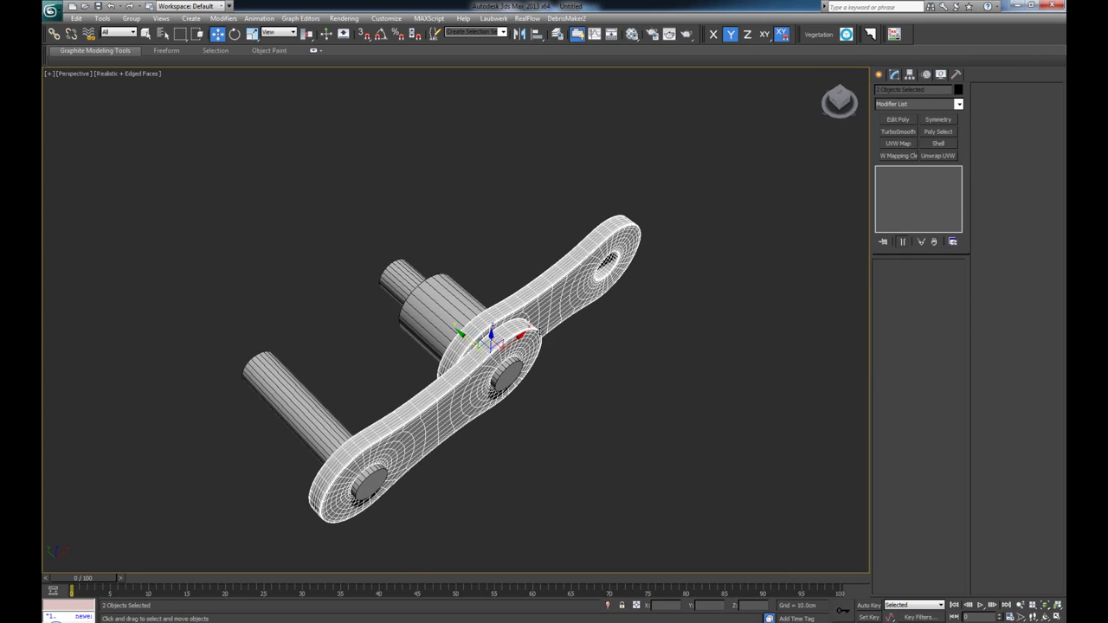
click(520, 34)
drag(536, 224, 661, 244)
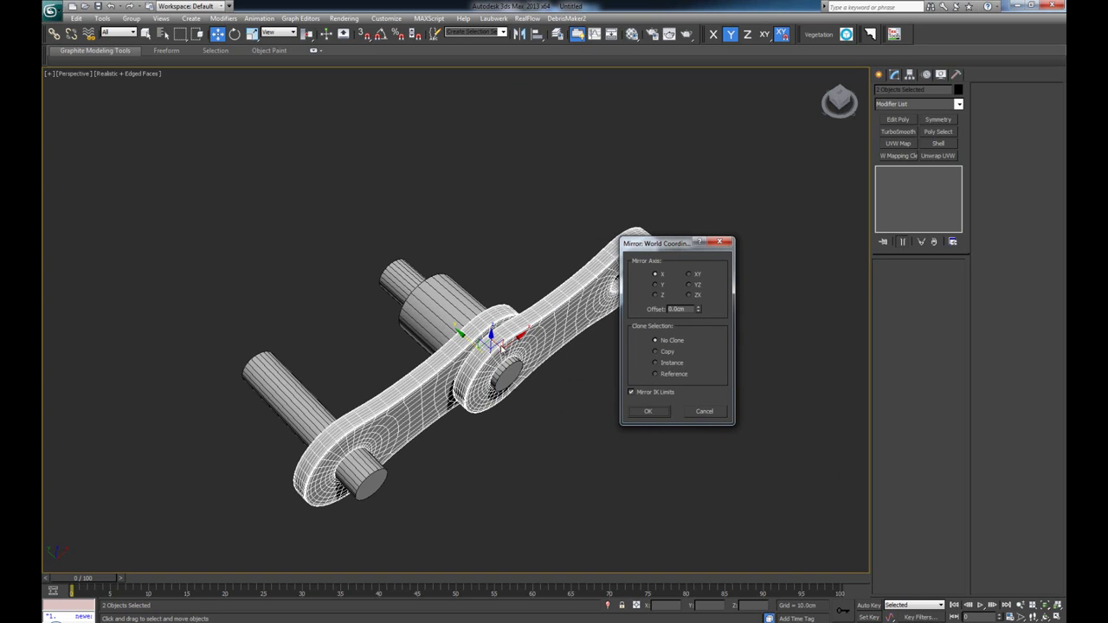
click(657, 352)
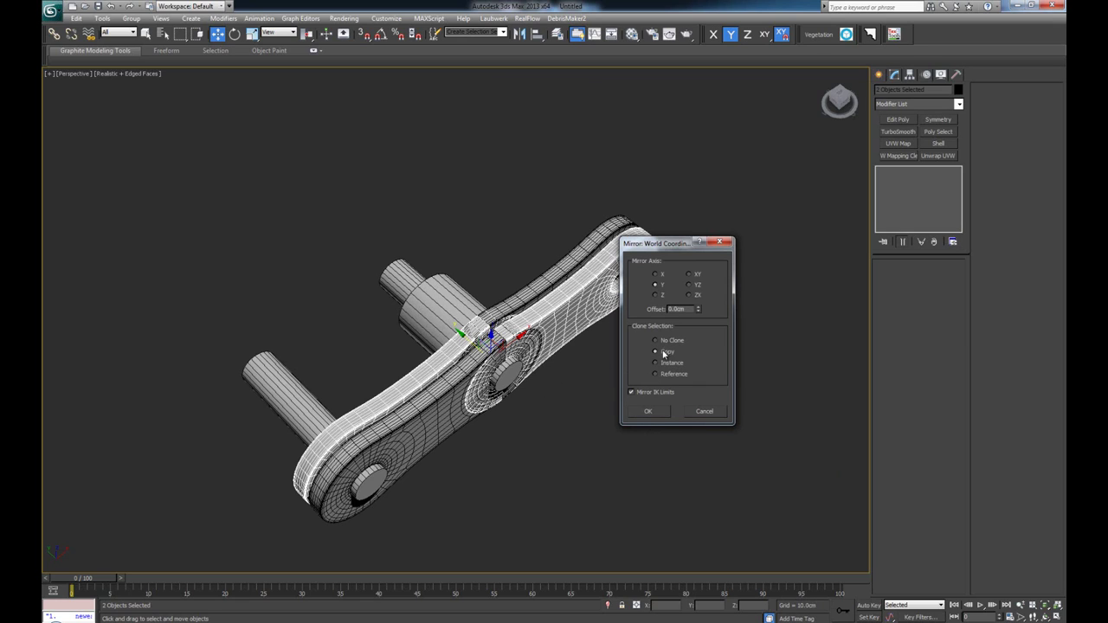
click(649, 413)
alt+middle_drag(444, 336, 351, 315)
key(alt+w)
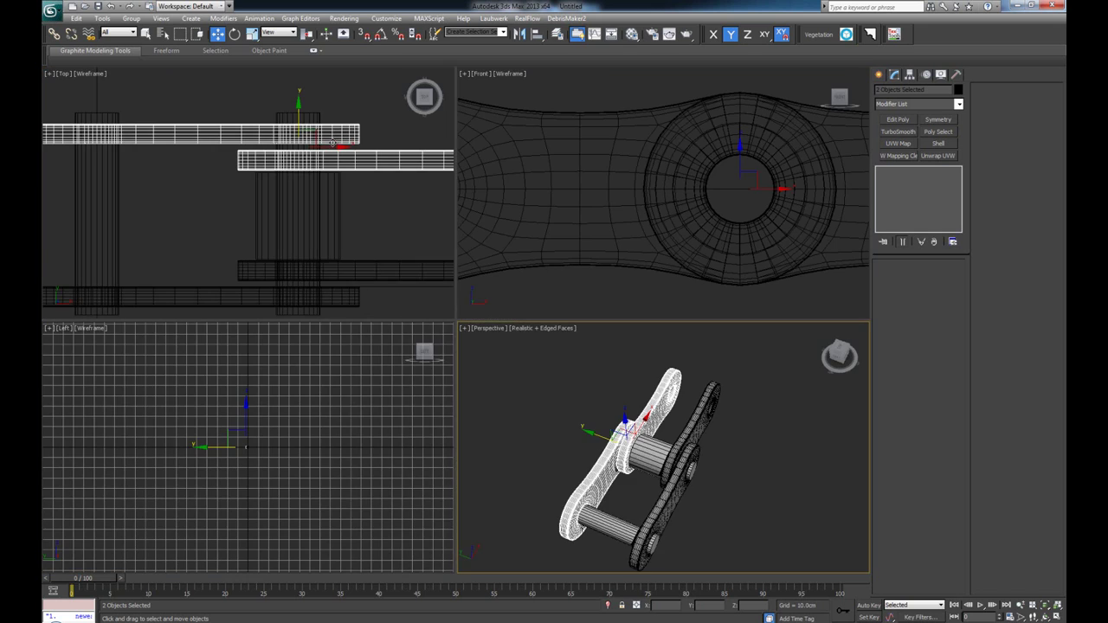
Fine-adjust the two mirrored link plates along Y on the pins in the Top view
right_click(332, 143)
key(alt+w)
middle_drag(464, 220, 413, 228)
scroll(413, 234, down, 2)
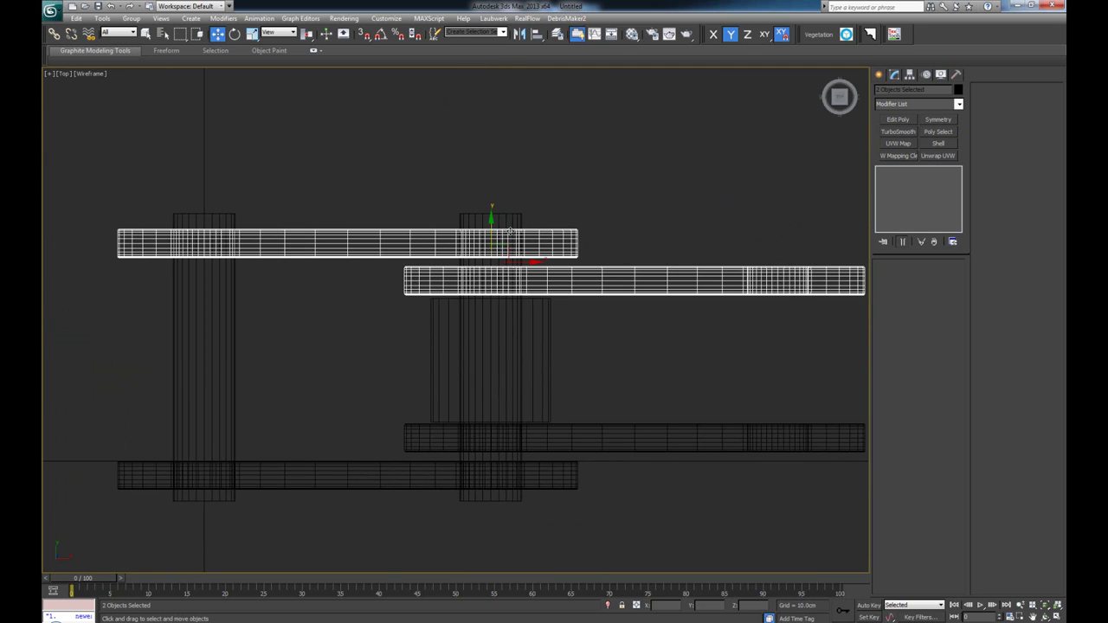
mouse_move(491, 224)
mouse_down()
mouse_move(491, 213)
mouse_move(491, 225)
mouse_up()
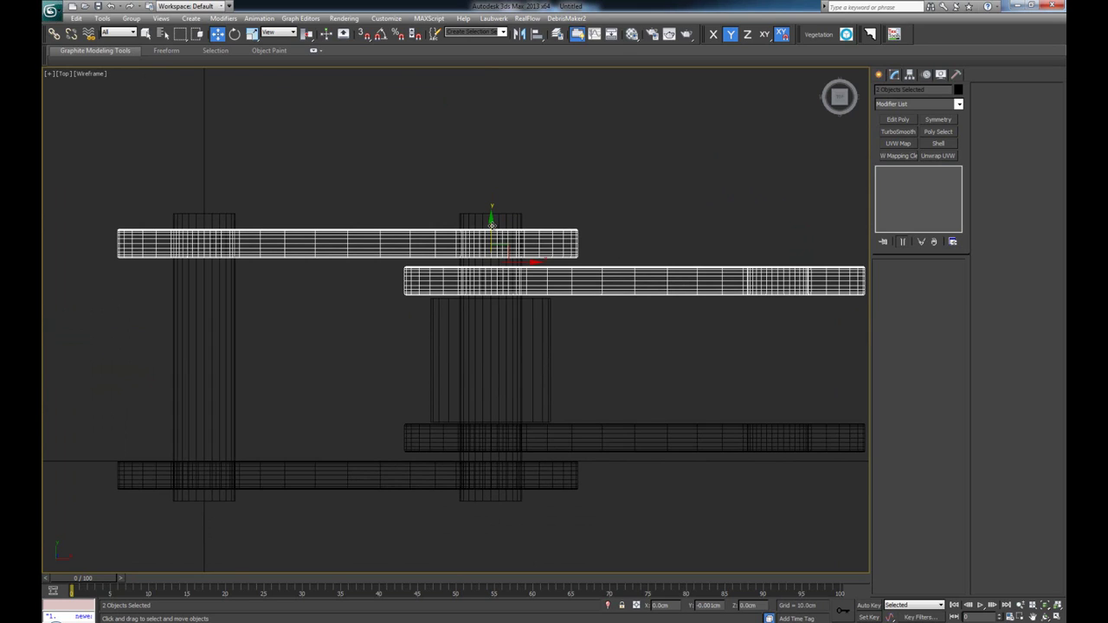
drag(490, 226, 491, 225)
click(586, 359)
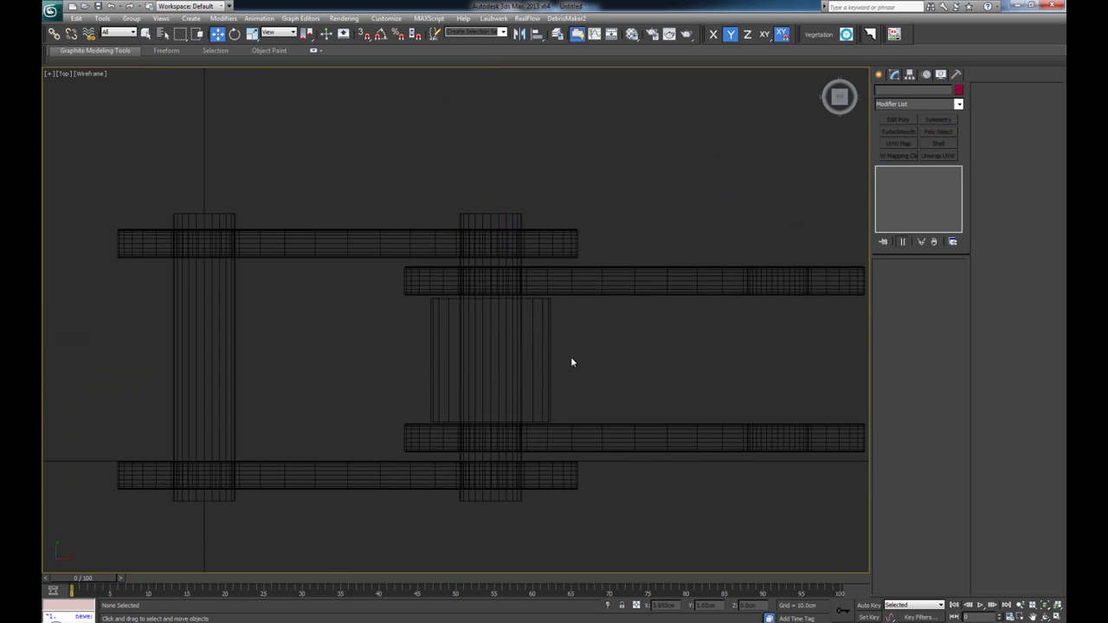
Move both pins together about 0.03 cm in negative Y so they protrude evenly past the outer plates
key(alt)
click(506, 498)
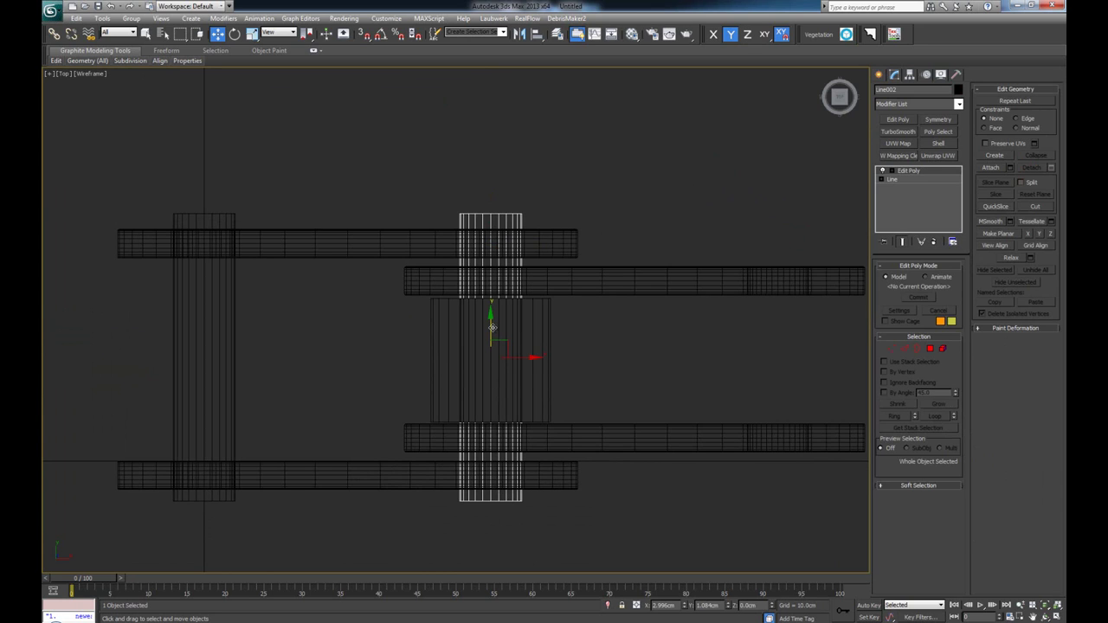
ctrl+click(235, 501)
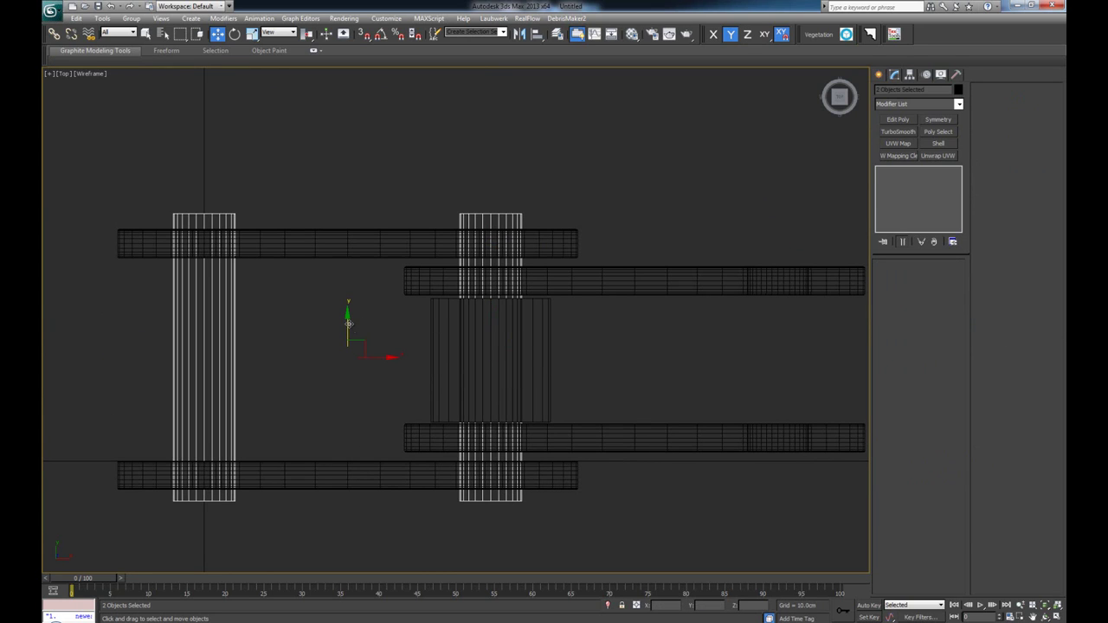
drag(348, 325, 347, 328)
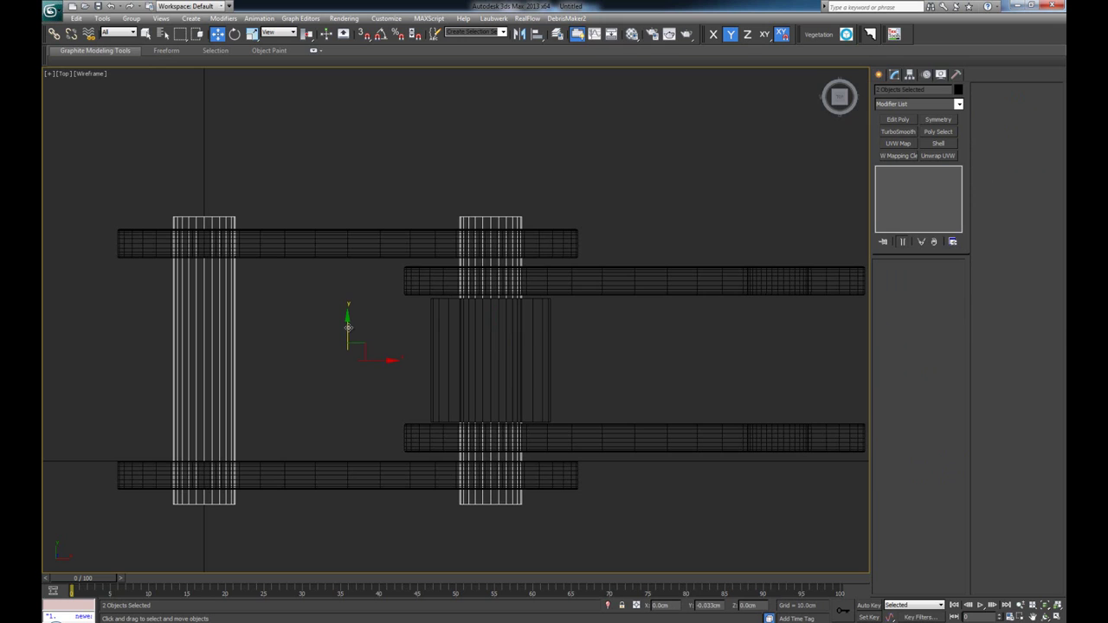
click(391, 348)
Examine the assembled chain link in the Perspective view, checking the plates, pins and roller
key(alt+w)
click(582, 401)
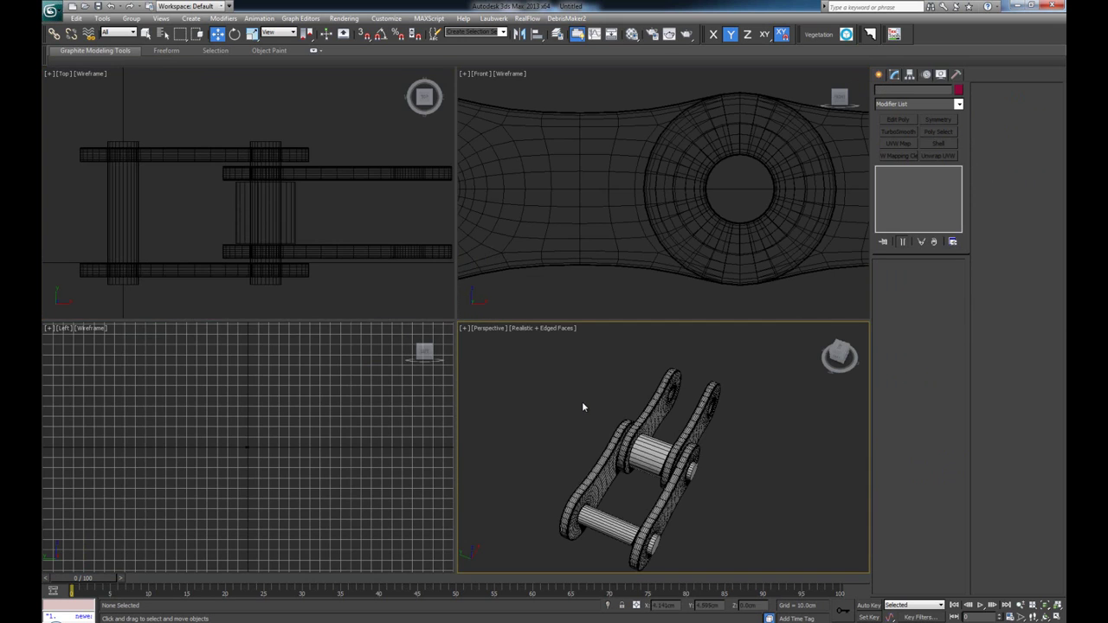
key(alt+w)
alt+middle_drag(530, 409, 480, 394)
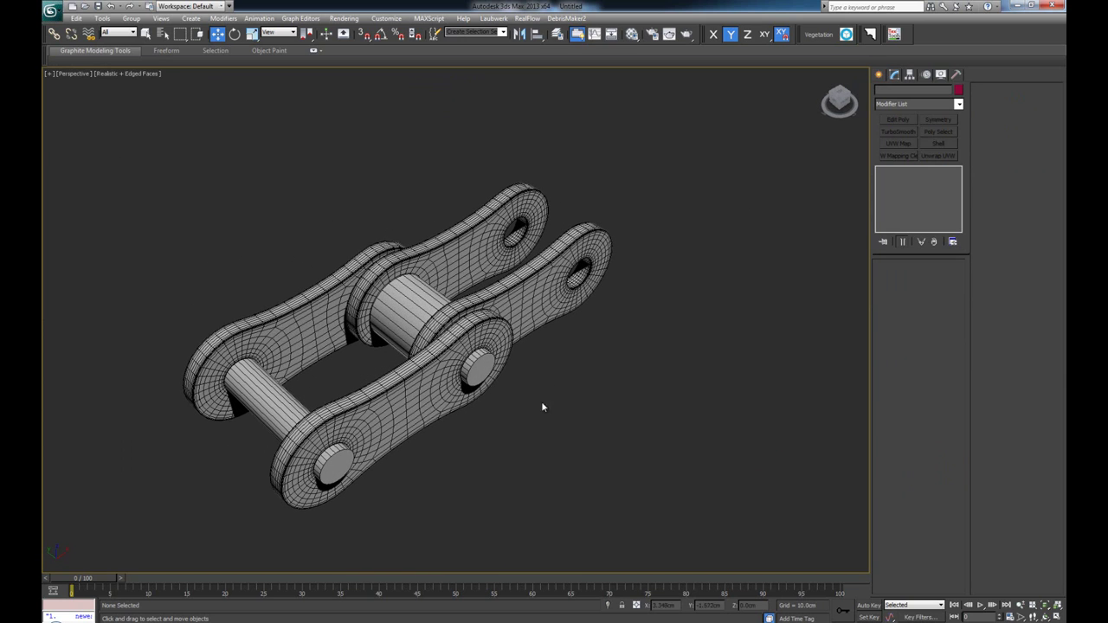
scroll(545, 401, down, 4)
click(509, 348)
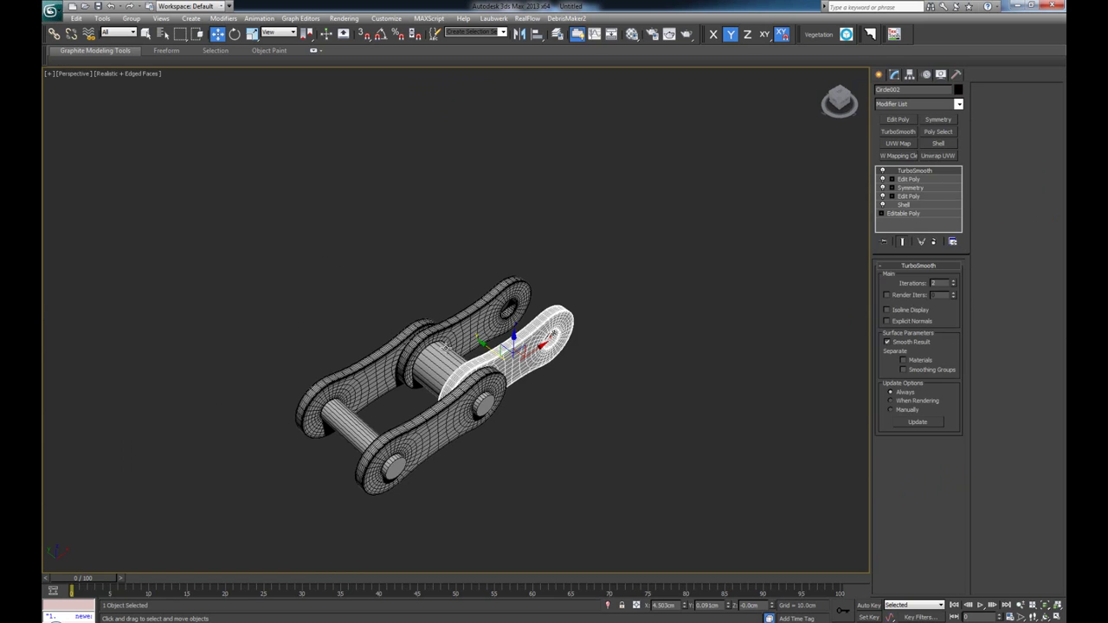
click(399, 460)
click(411, 446)
middle_drag(410, 447, 436, 387)
scroll(437, 387, up, 4)
click(638, 451)
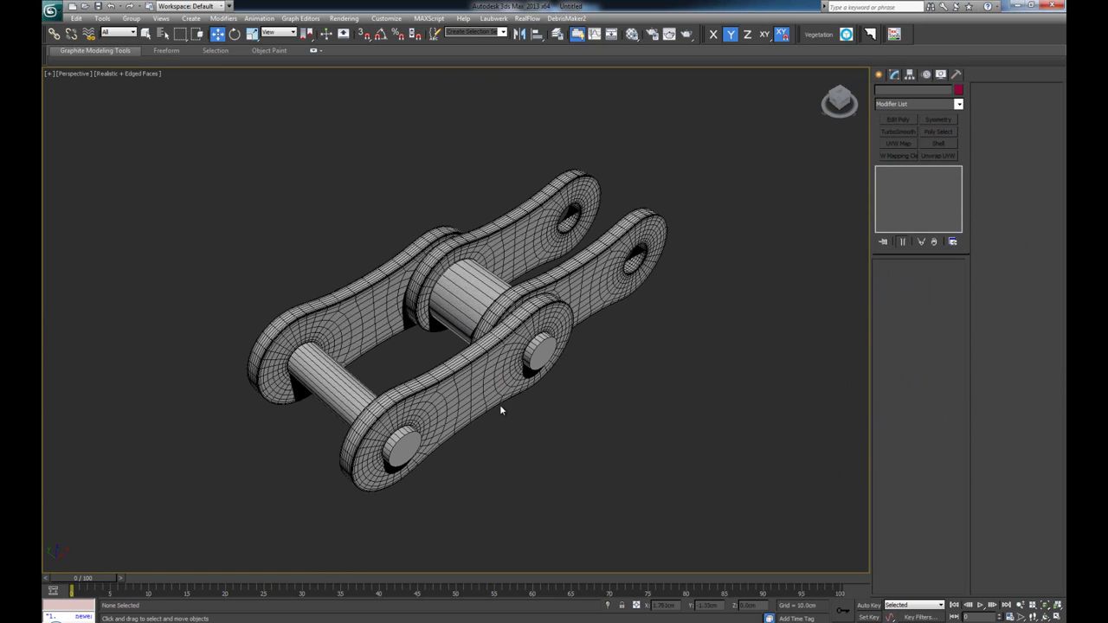
Convert the front outer link plate to an Editable Poly
click(459, 401)
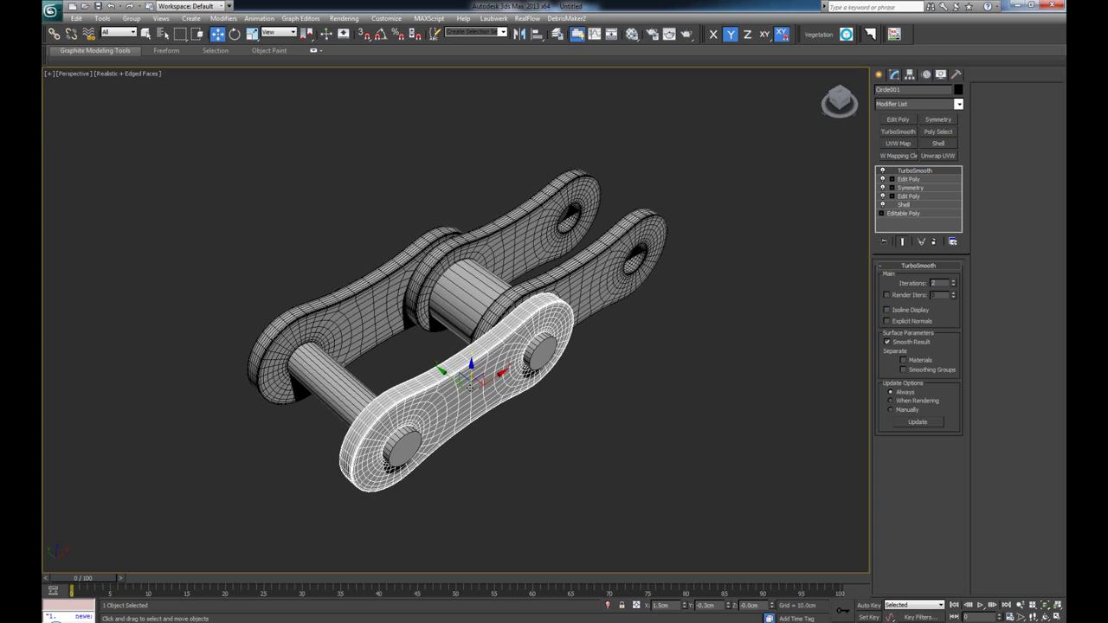
scroll(464, 403, down, 2)
scroll(464, 403, up, 2)
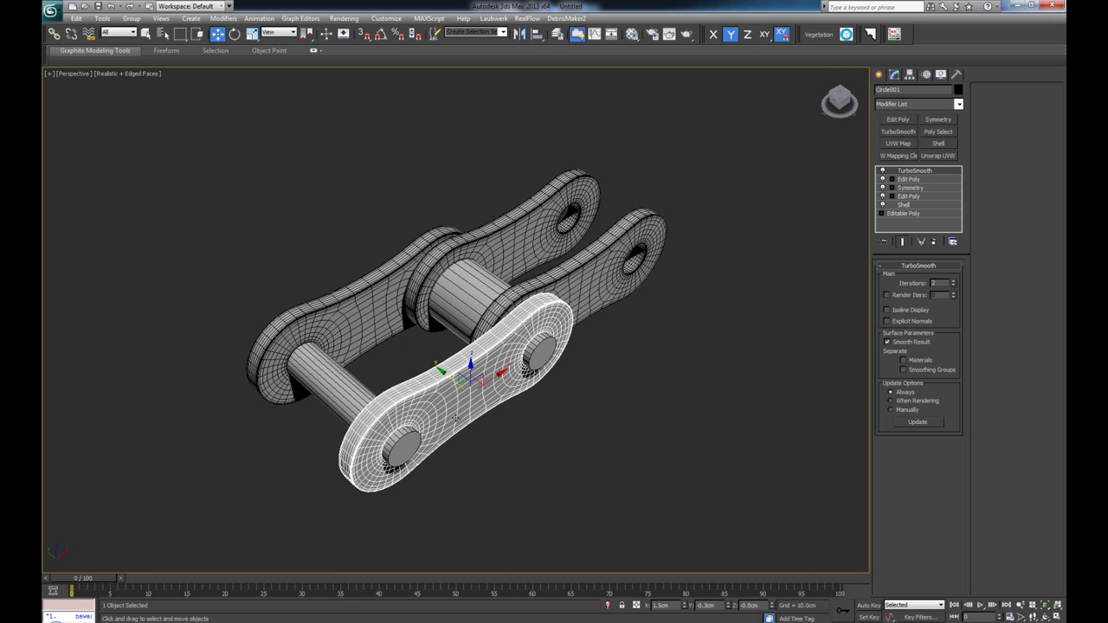
right_click(458, 404)
mouse_move(530, 498)
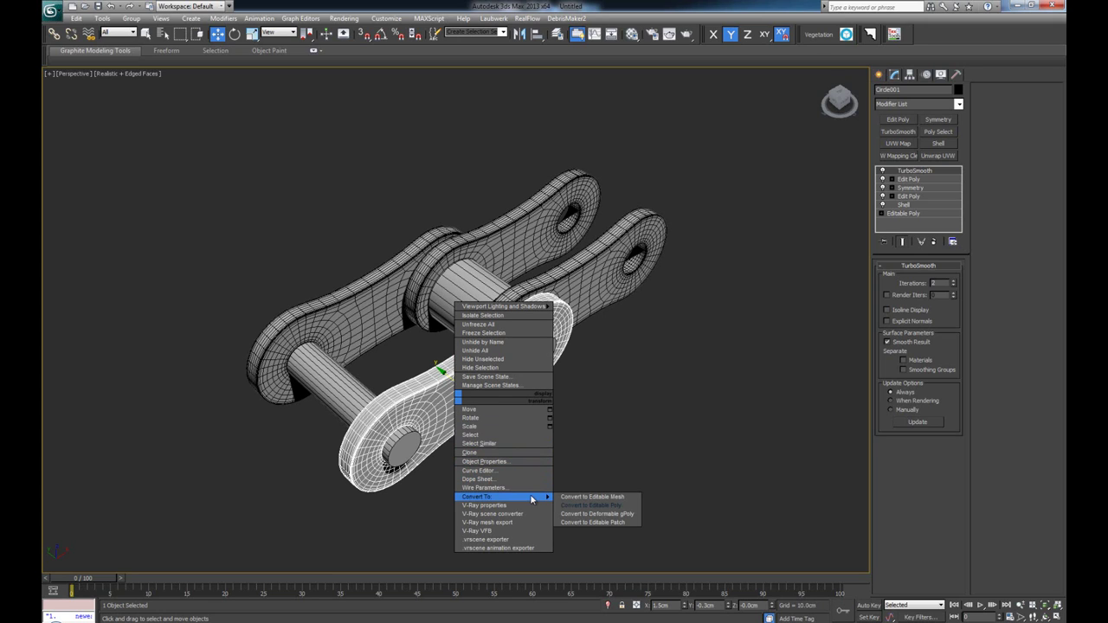
click(608, 505)
Attach the remaining chain parts to the front outer plate to make one object
click(993, 168)
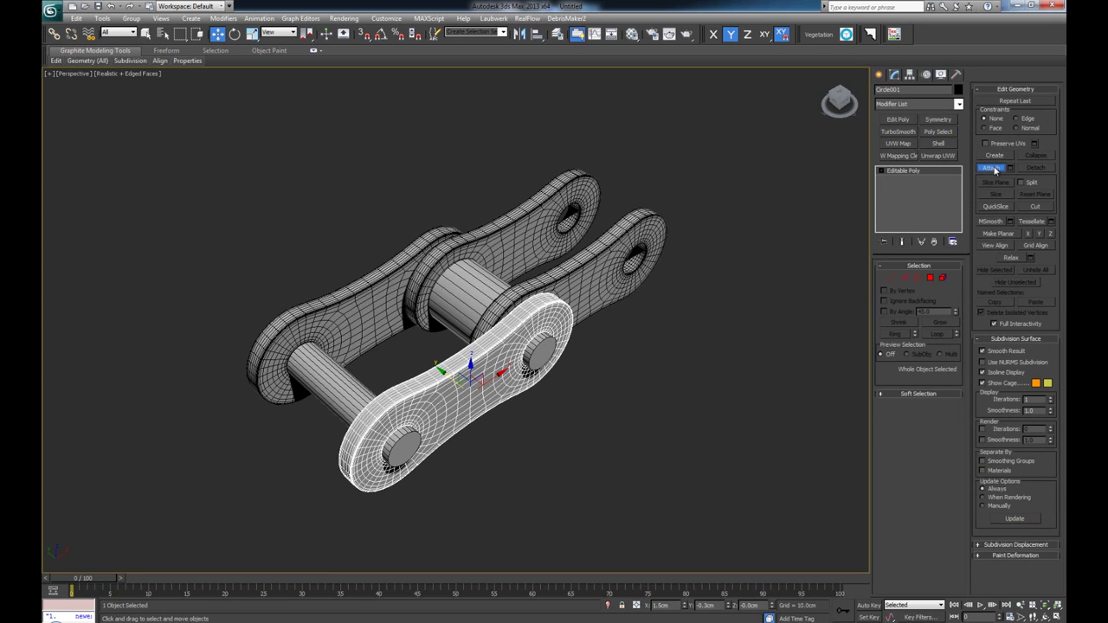
click(365, 323)
click(423, 282)
click(455, 281)
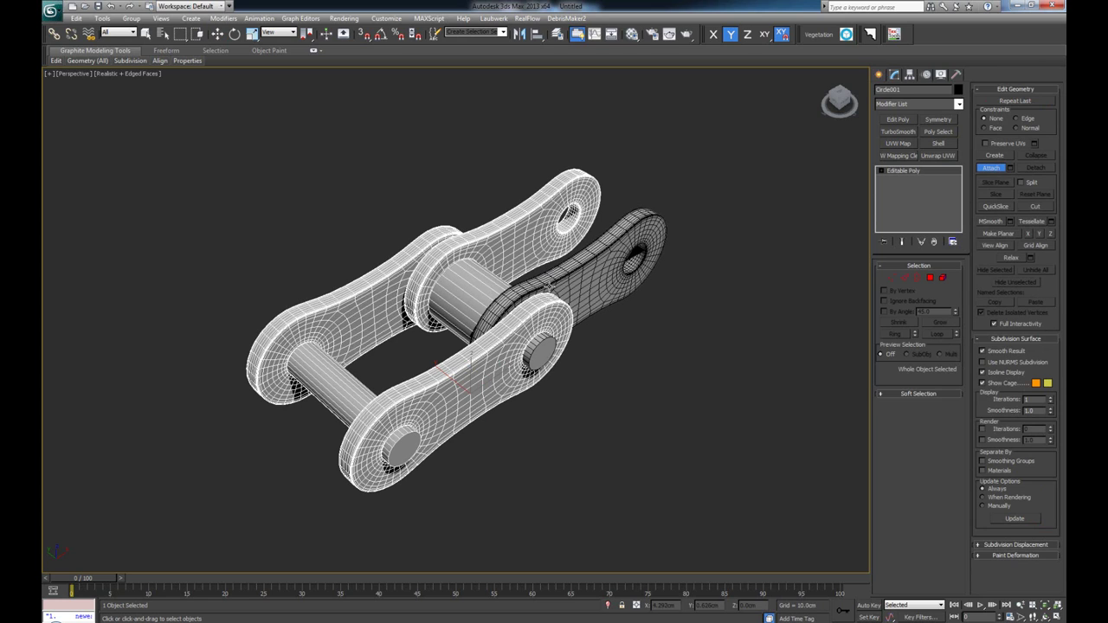
click(551, 286)
key(w)
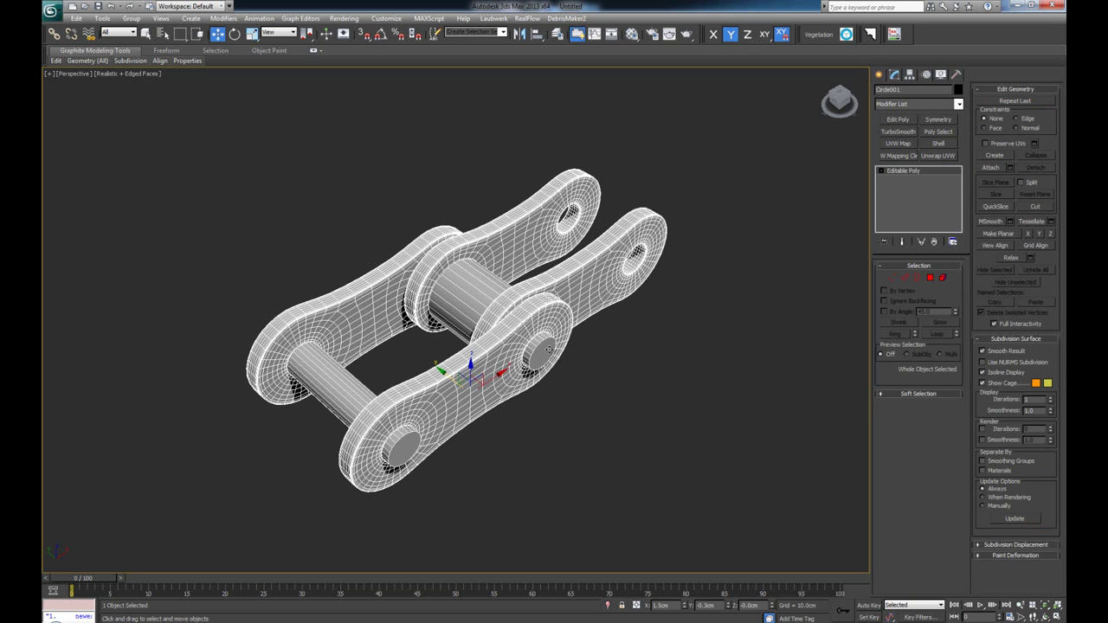
Center the pivot of the combined chain link to the object
alt+middle_drag(513, 401, 454, 392)
click(910, 74)
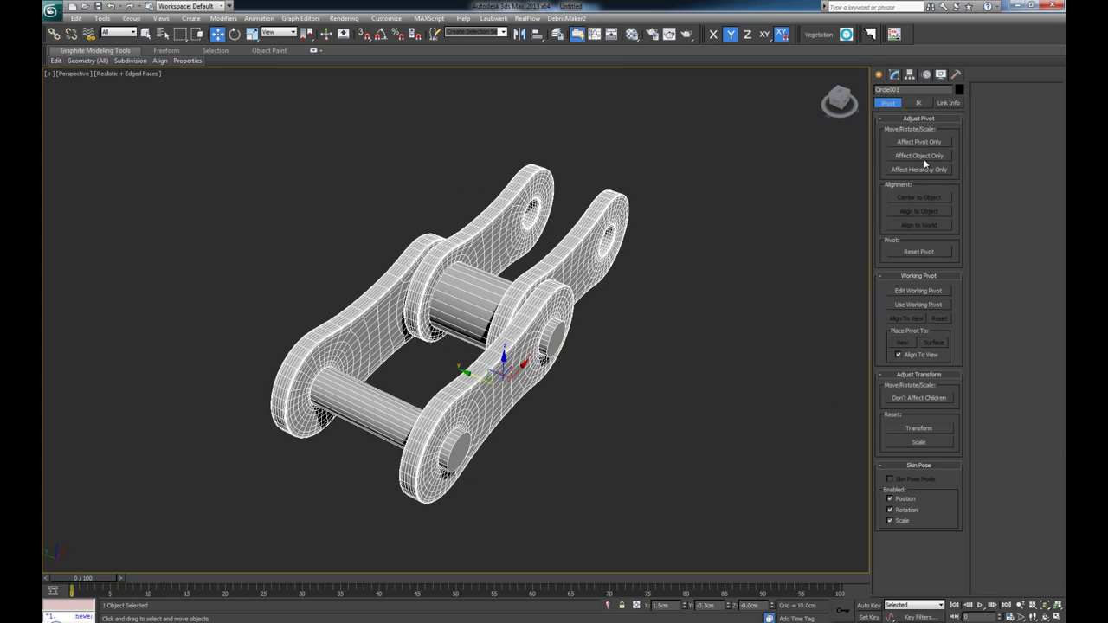
click(919, 146)
click(918, 198)
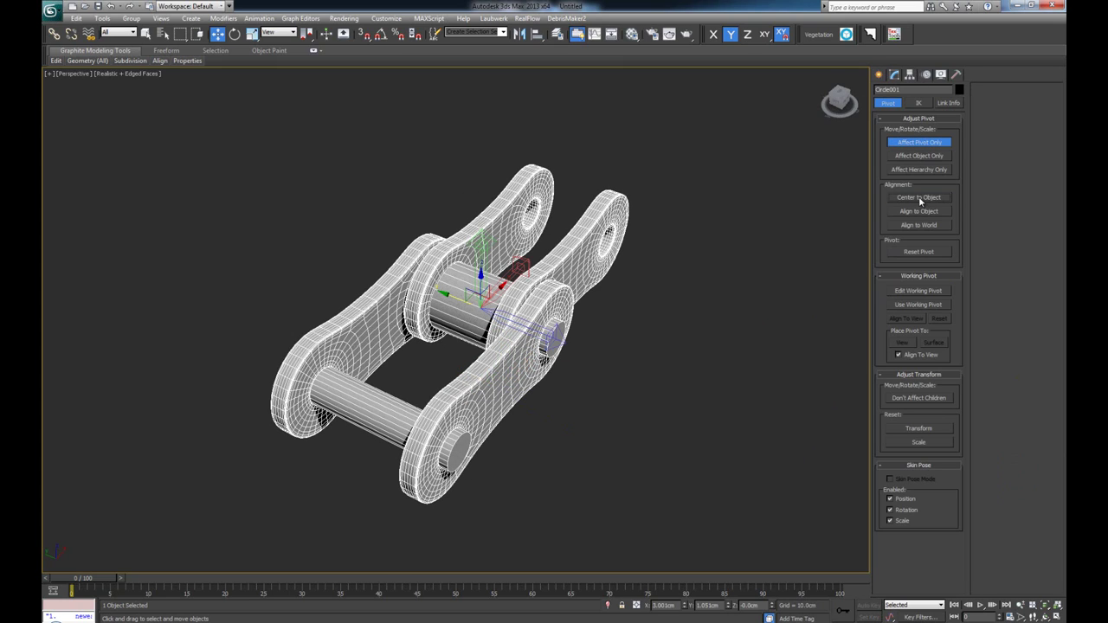
click(733, 250)
alt+middle_drag(468, 321, 445, 297)
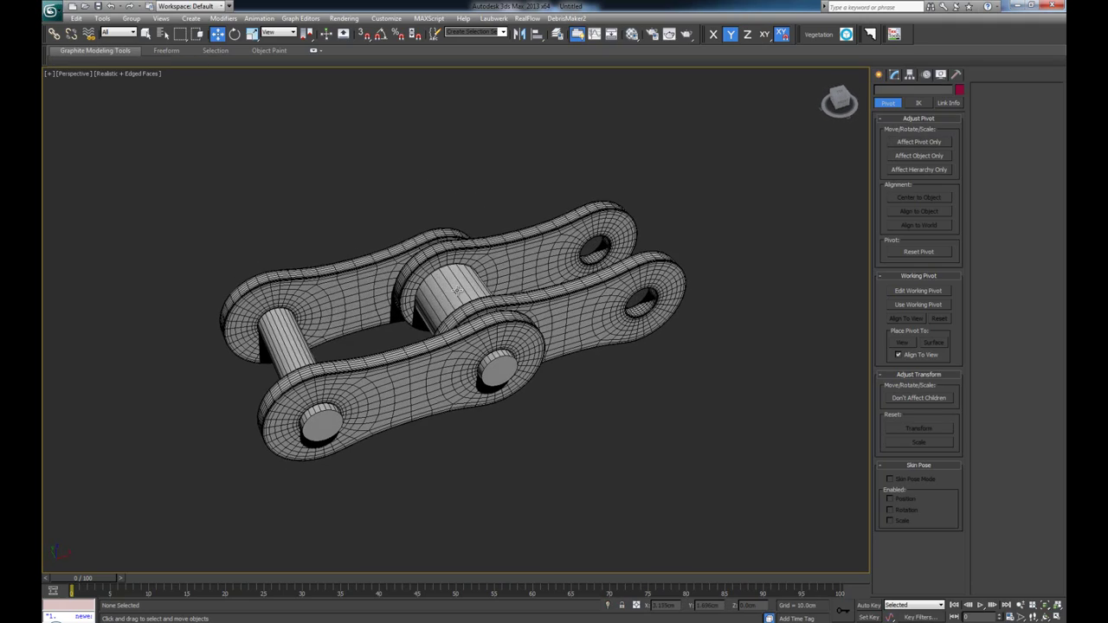
scroll(454, 293, down, 3)
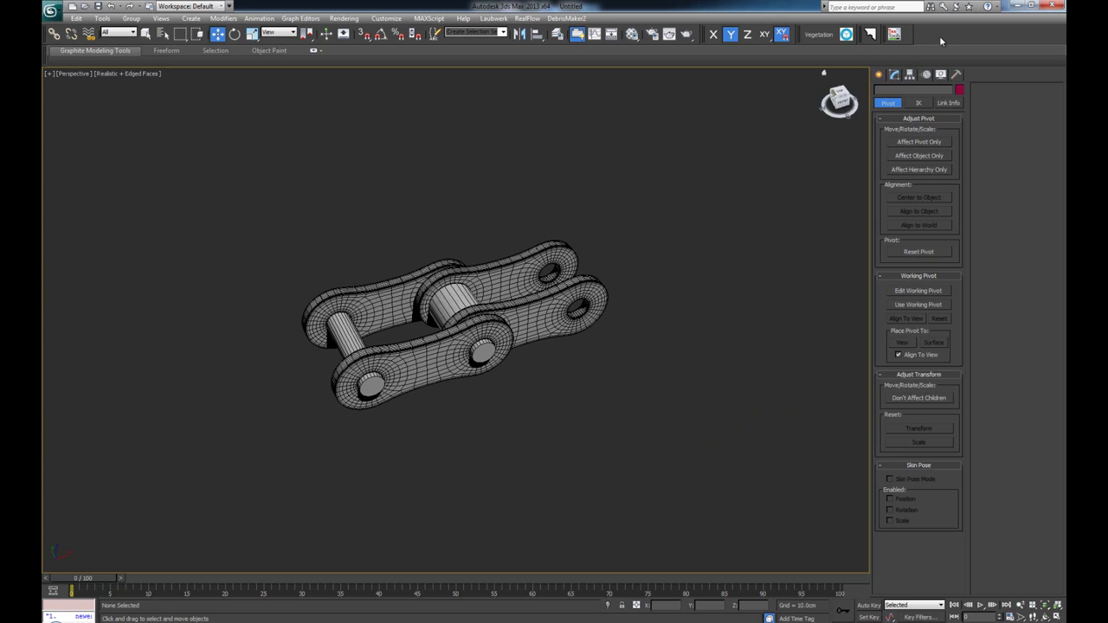
click(895, 75)
scroll(555, 235, down, 5)
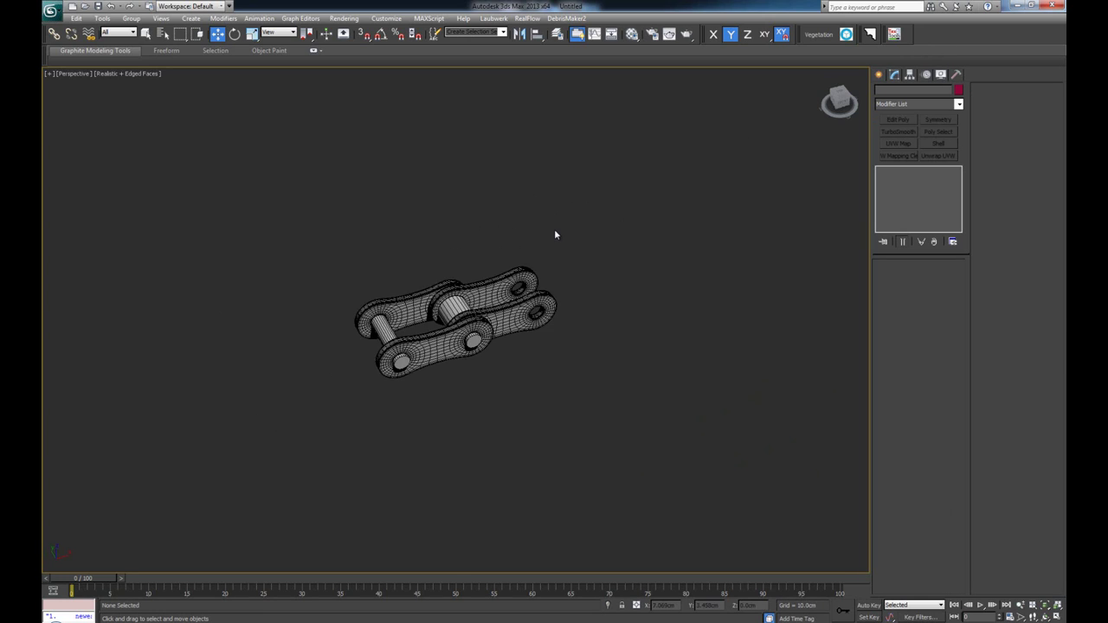
key(alt+w)
scroll(312, 222, down, 5)
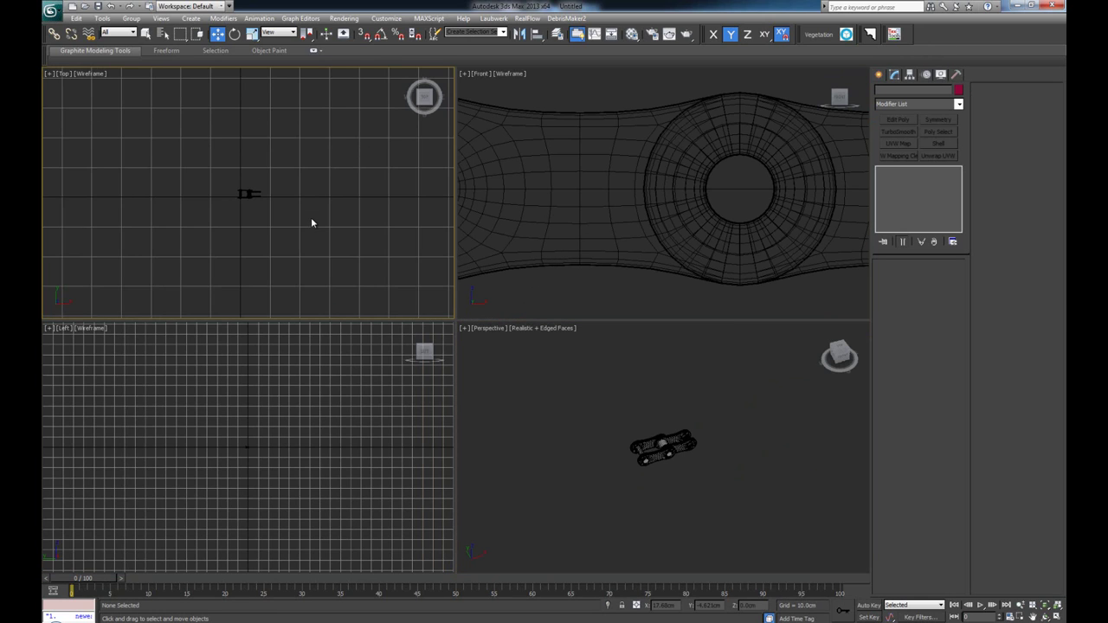
scroll(312, 222, down, 2)
right_click(287, 225)
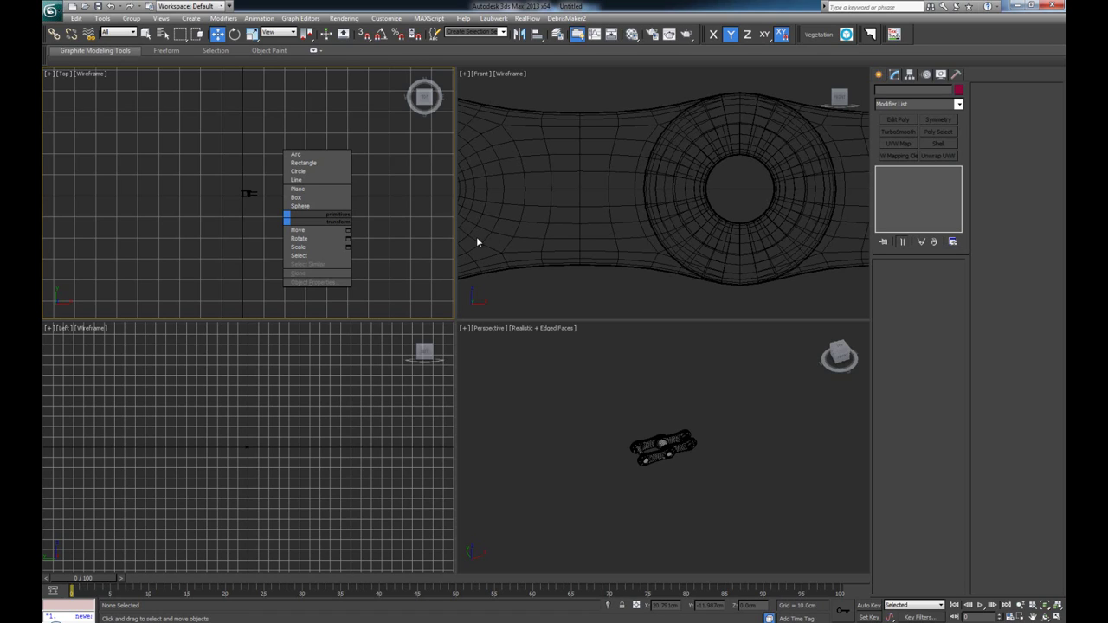
click(400, 206)
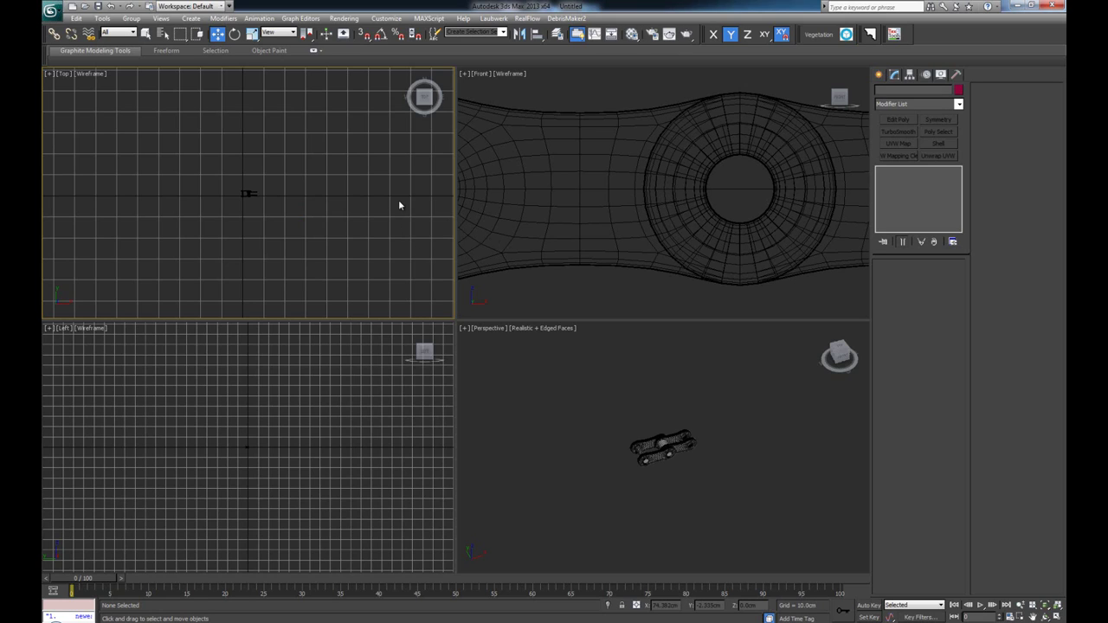
right_click(282, 197)
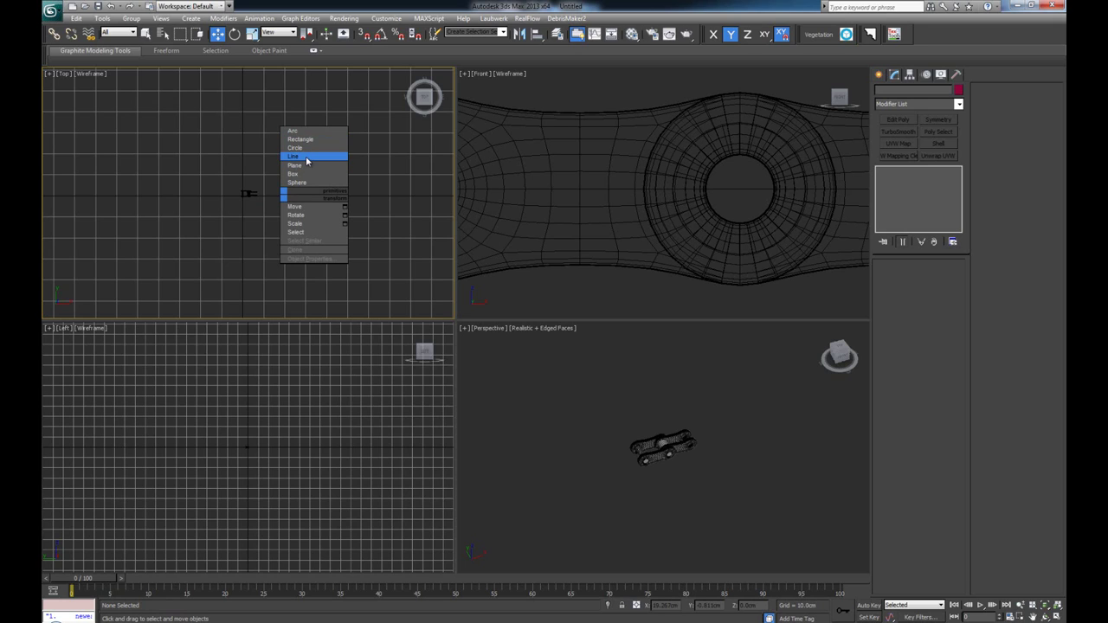
click(307, 161)
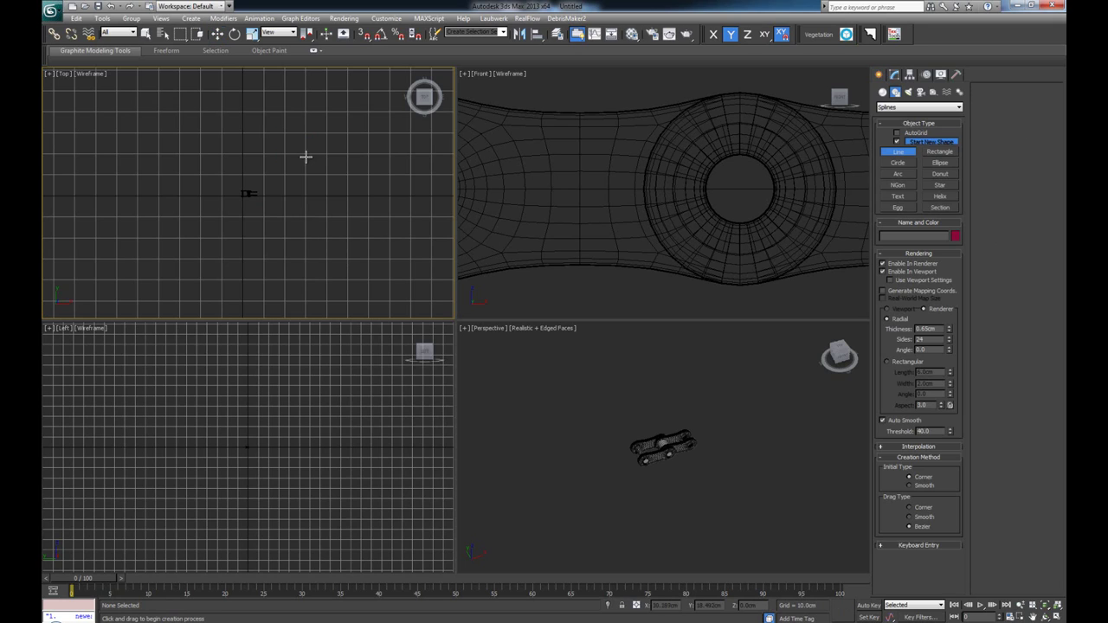
right_click(294, 227)
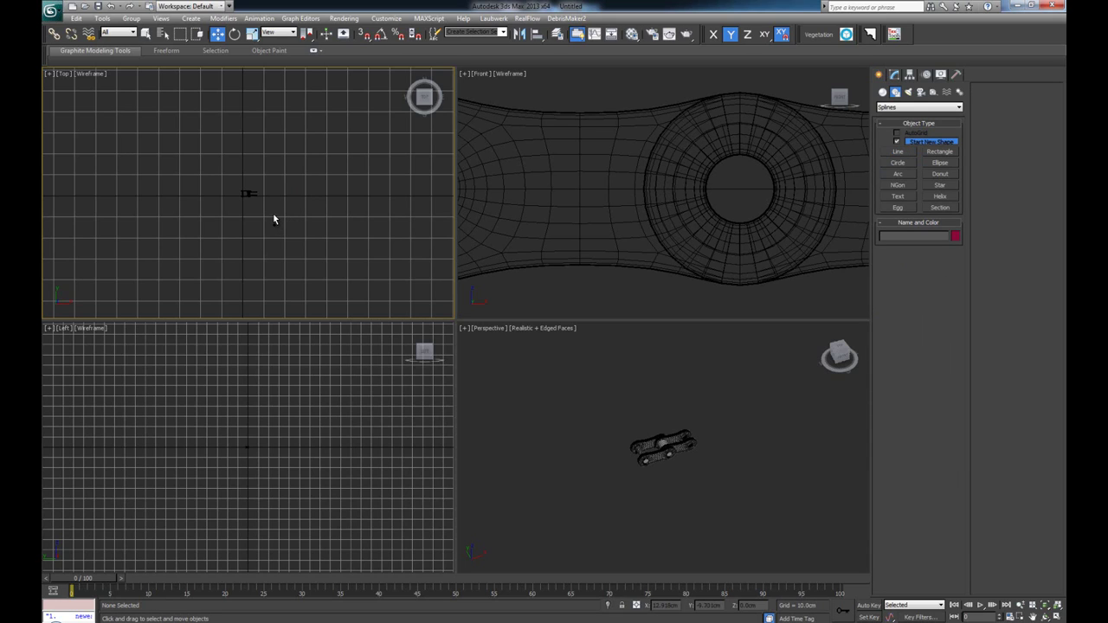
right_click(286, 212)
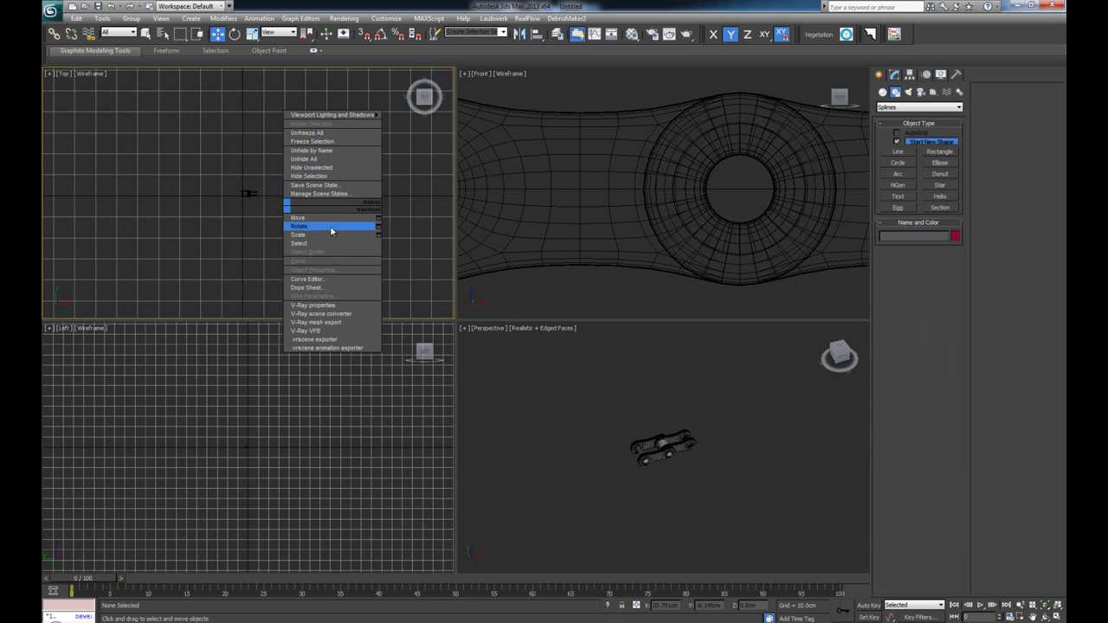
click(285, 205)
ctrl+right_click(286, 206)
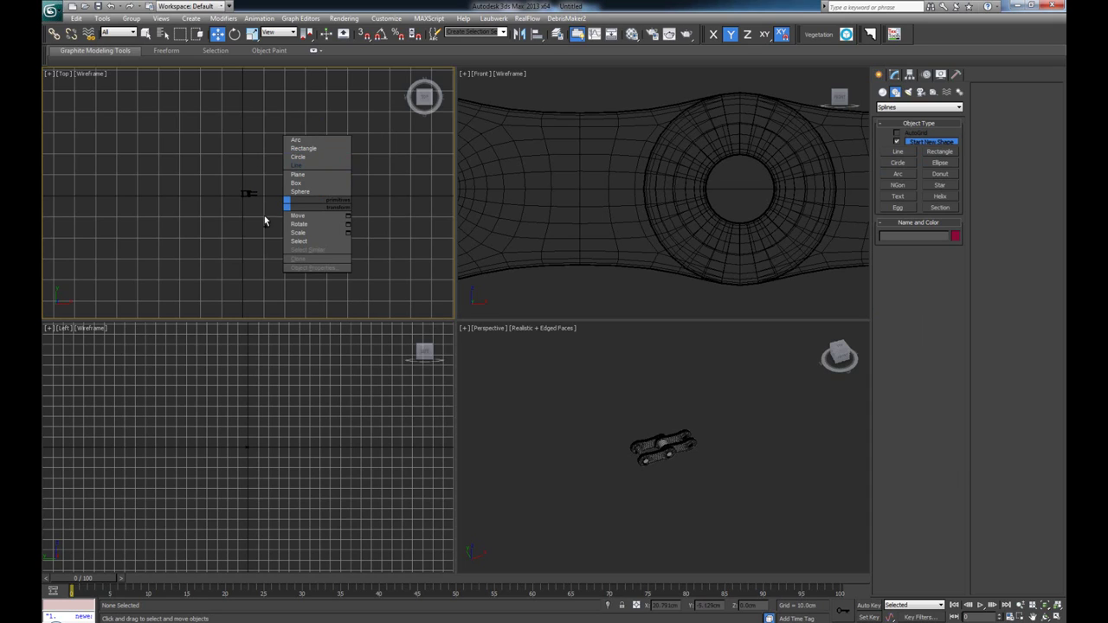
click(268, 216)
shift+right_click(295, 211)
click(275, 213)
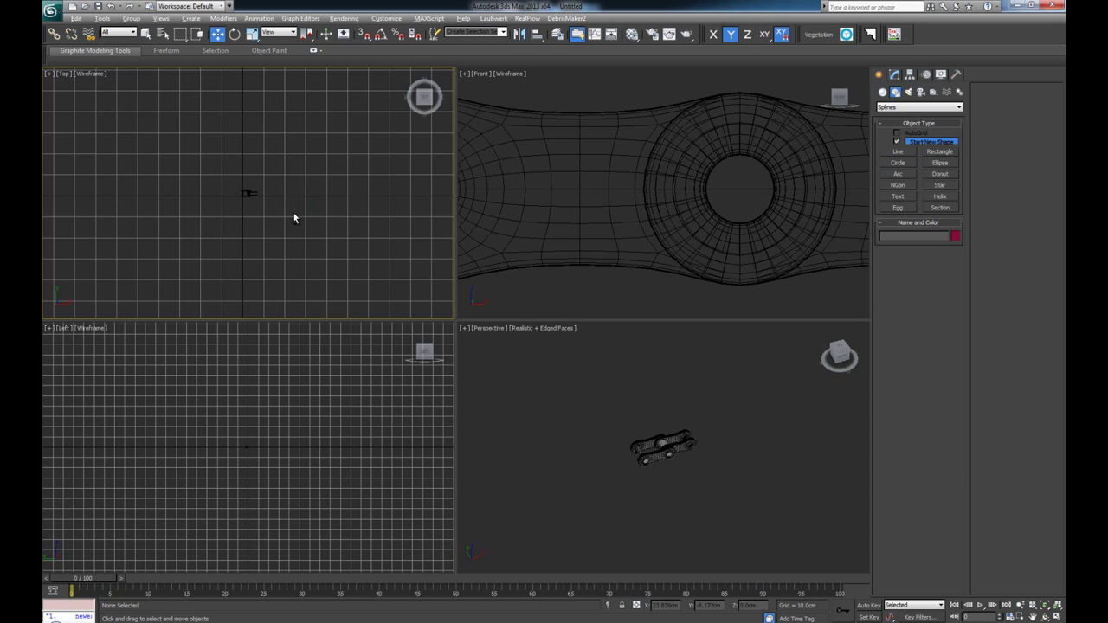
alt+right_click(291, 211)
click(317, 136)
Draw an open zigzag line with ten corner points in the Top view, starting just beside the chain link
ctrl+right_click(287, 209)
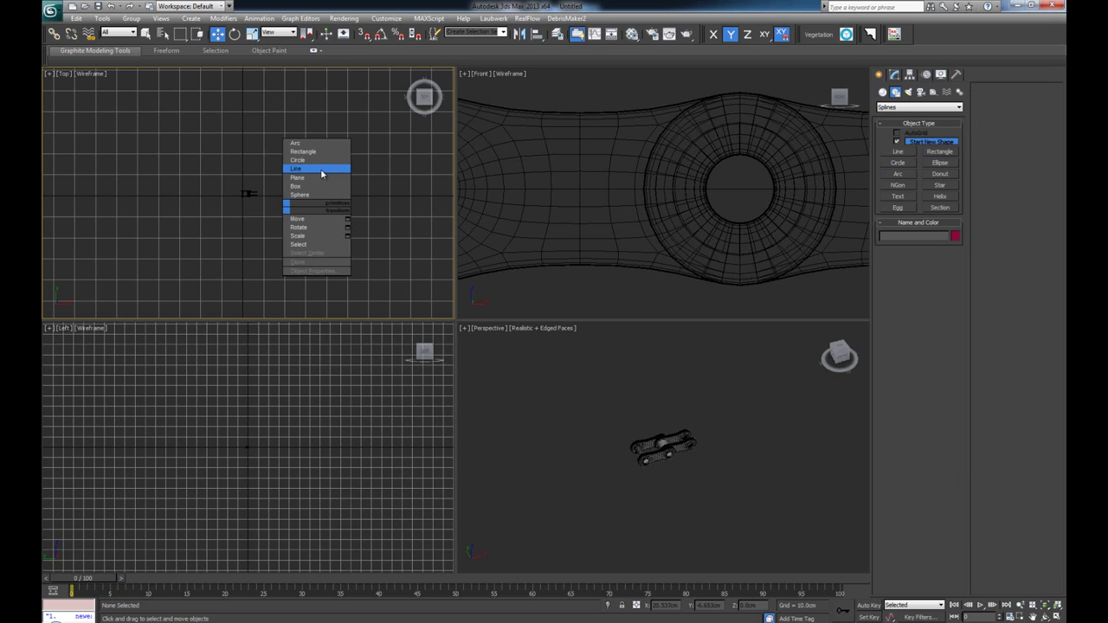
click(321, 168)
click(284, 194)
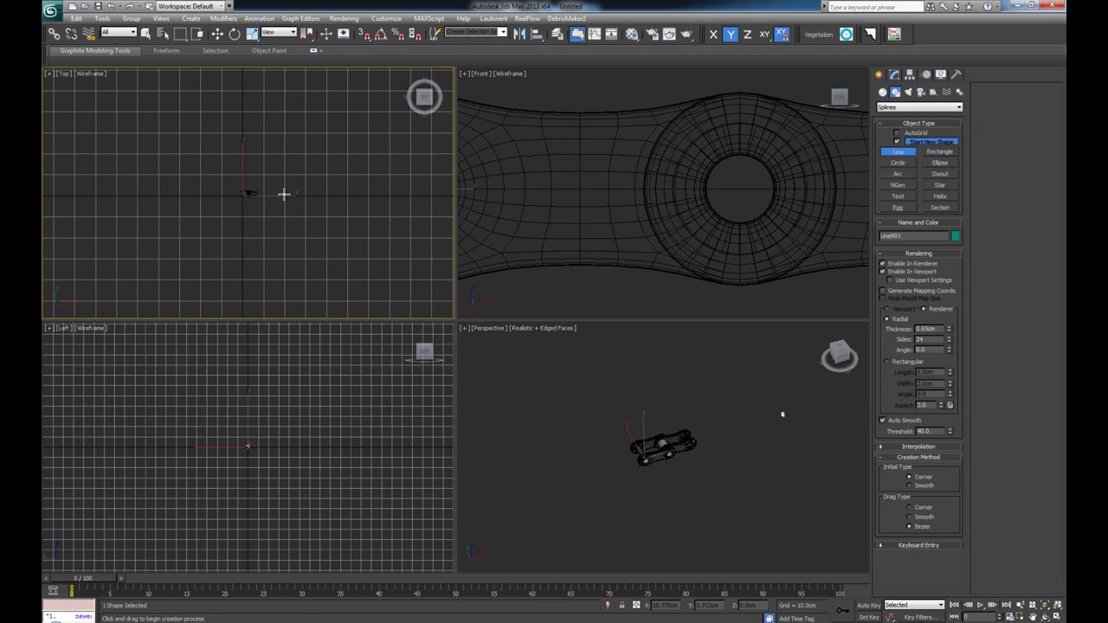
click(342, 181)
click(350, 126)
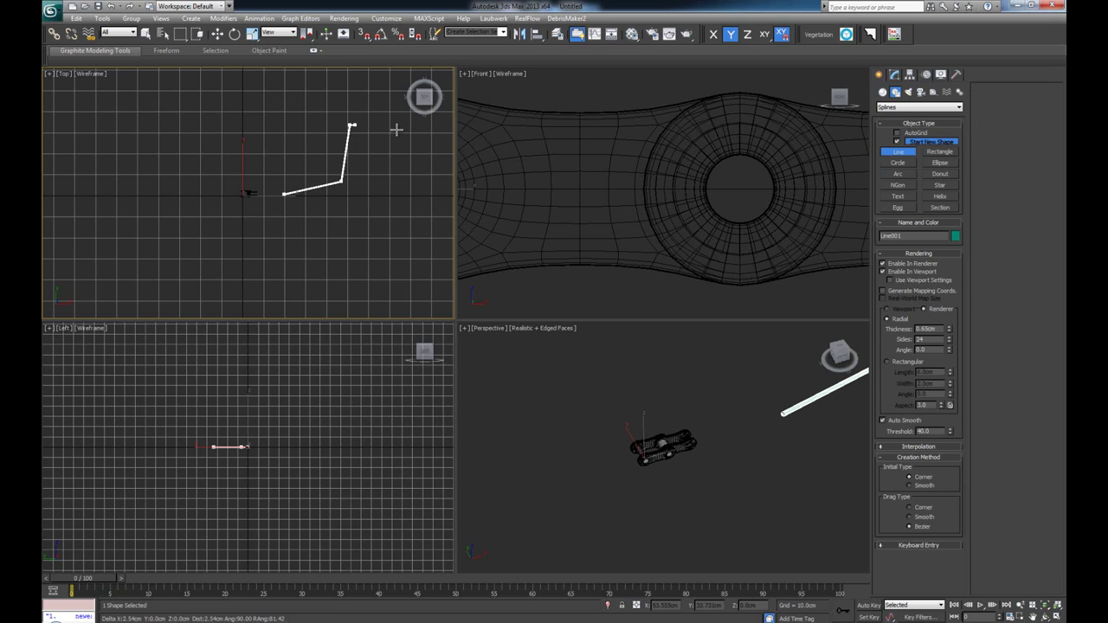
click(412, 132)
click(427, 185)
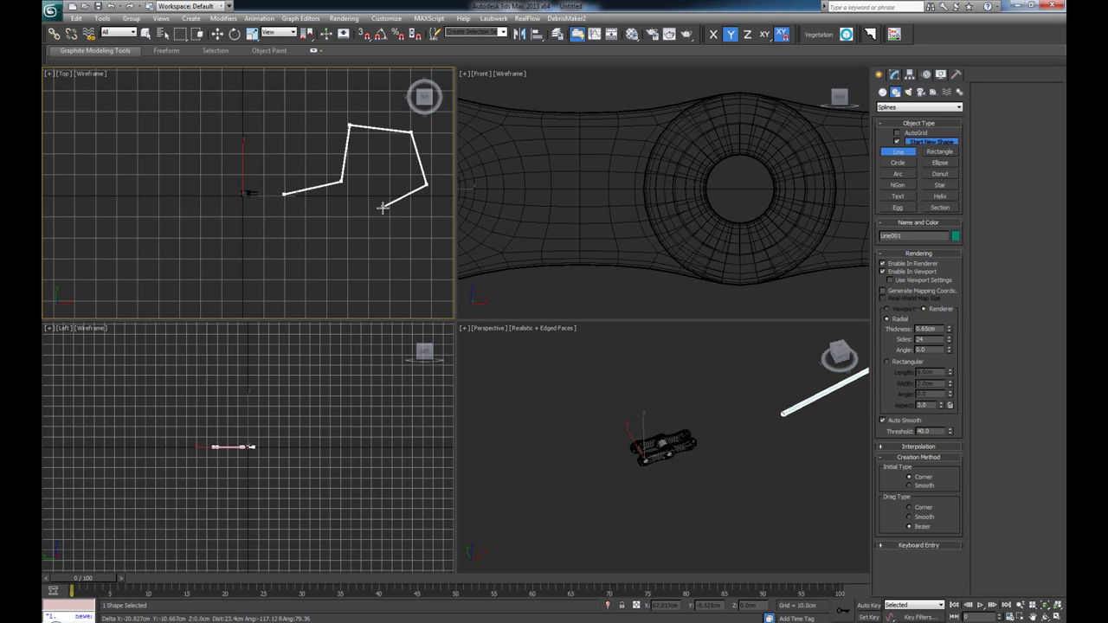
click(393, 177)
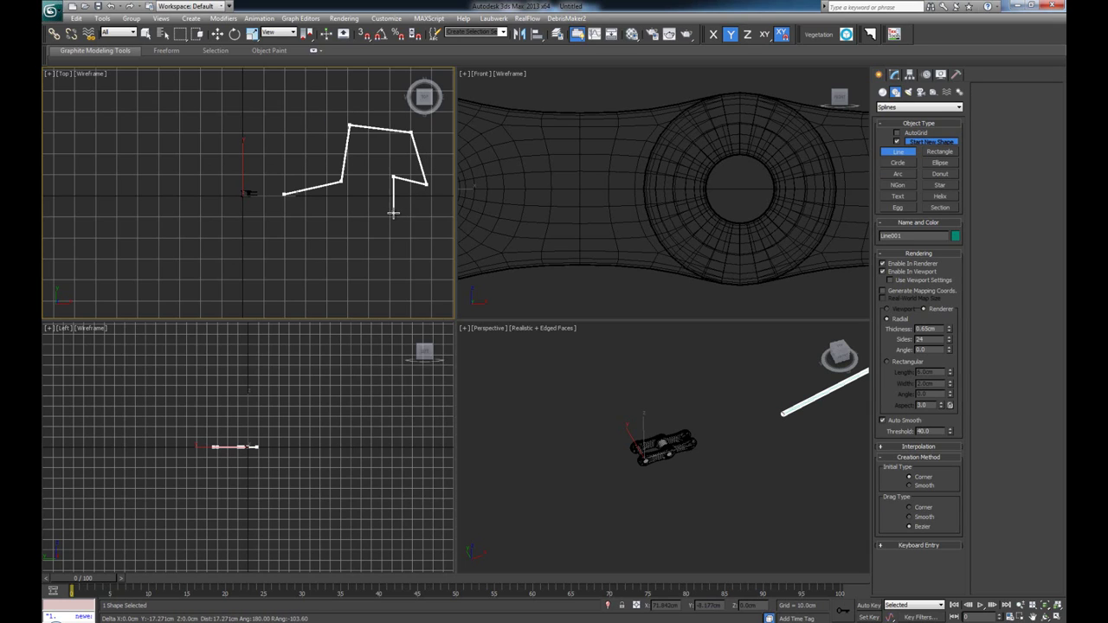
click(394, 213)
click(371, 249)
click(351, 221)
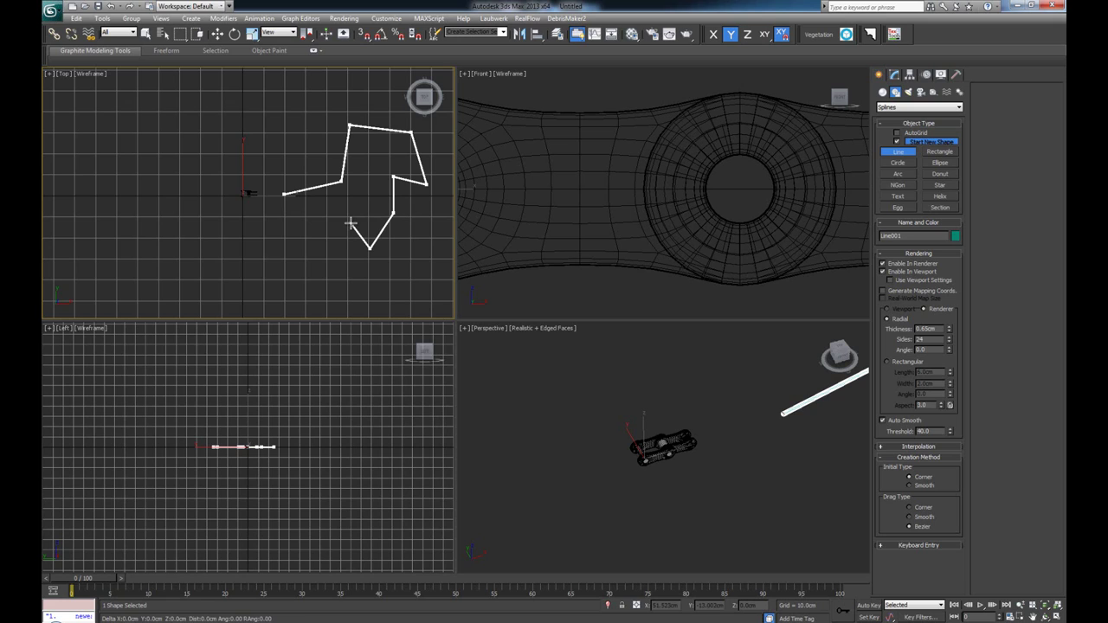
click(331, 234)
right_click(337, 250)
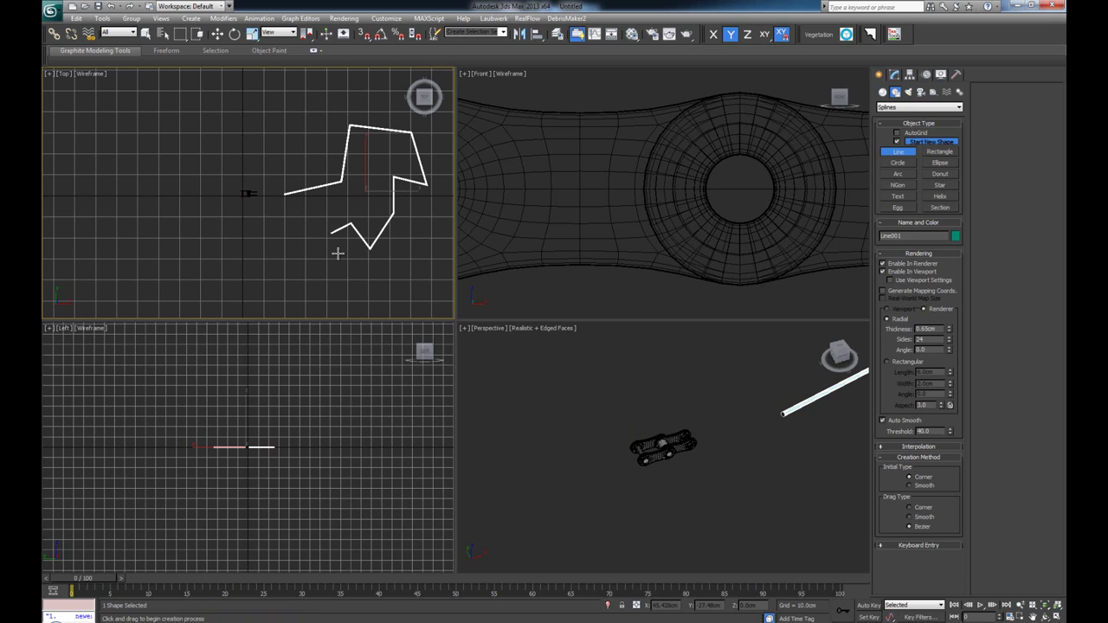
Turn off the new line's renderer and viewport thickness display in the maximized Perspective view
middle_drag(364, 220, 305, 272)
scroll(304, 272, up, 2)
right_click(649, 369)
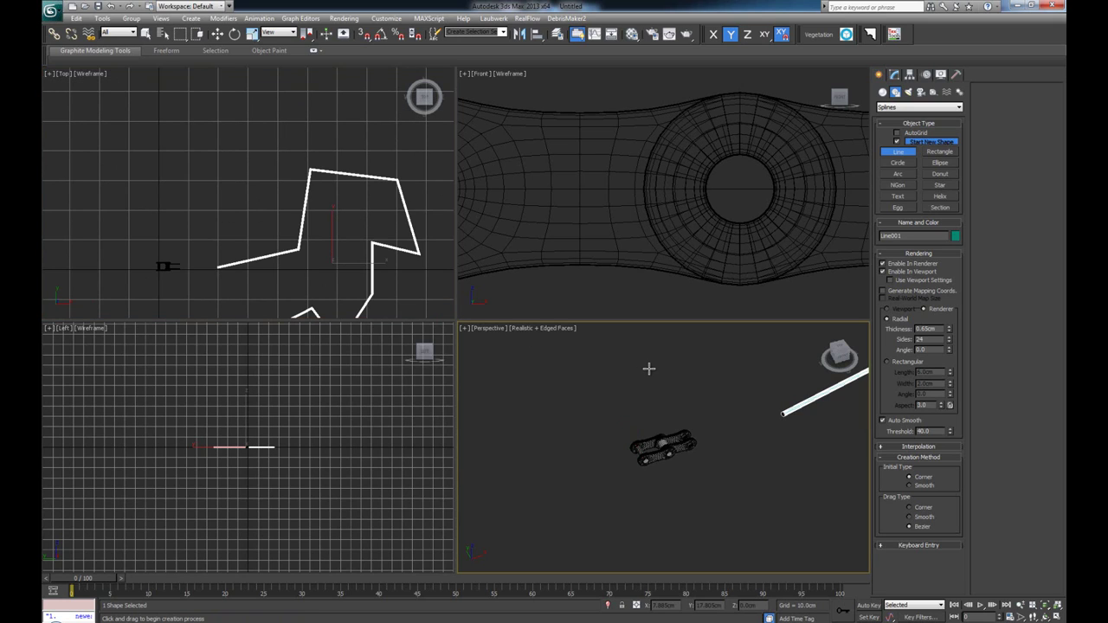
key(z)
scroll(650, 367, down, 1)
key(alt+w)
alt+middle_drag(638, 391, 320, 420)
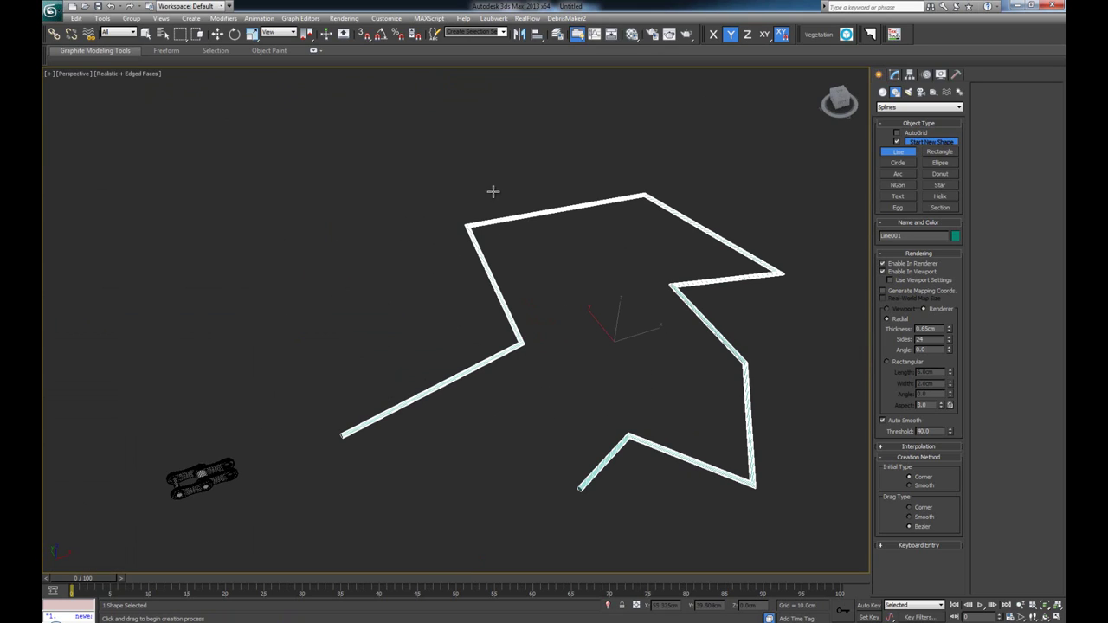
click(903, 263)
click(900, 271)
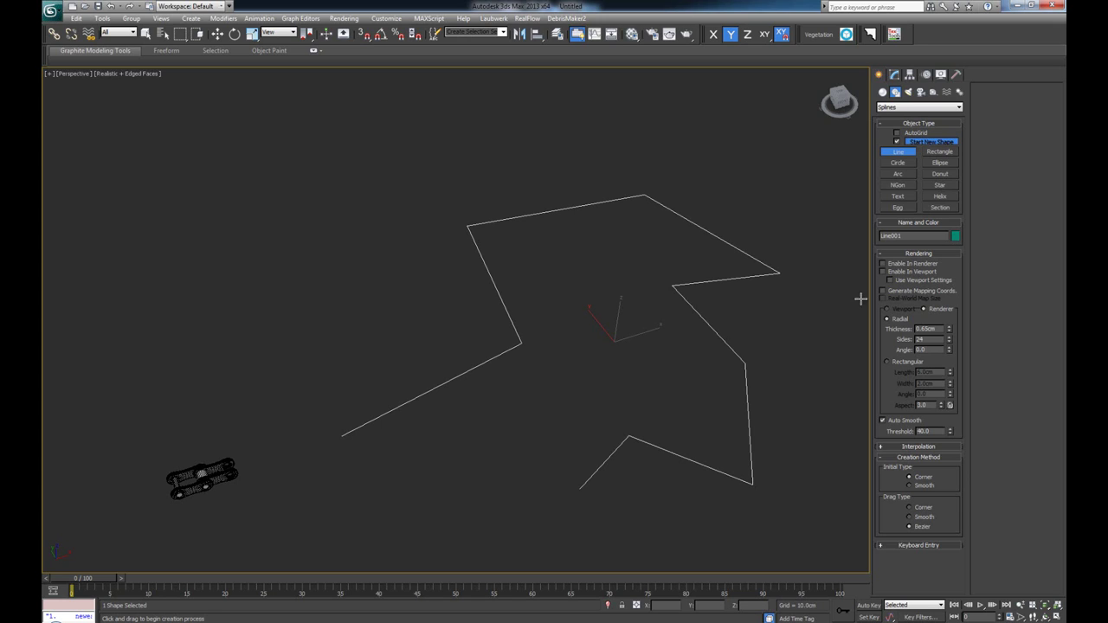
Convert the line's eight inner vertices to Smooth, leaving both end vertices as corners, and exit vertex editing
key(1)
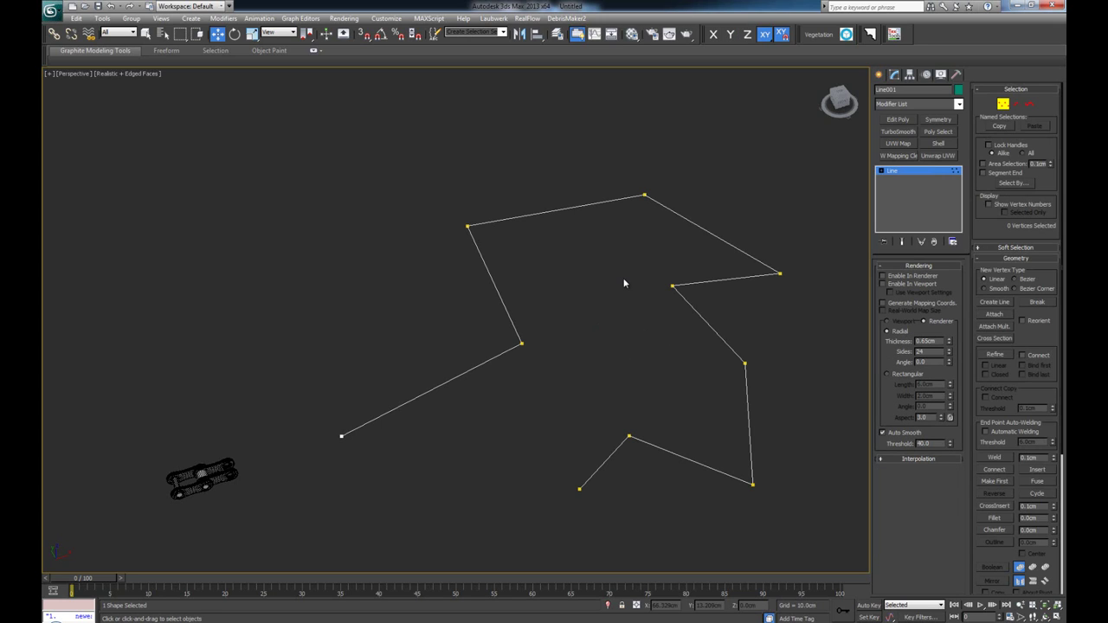
middle_drag(648, 313, 627, 324)
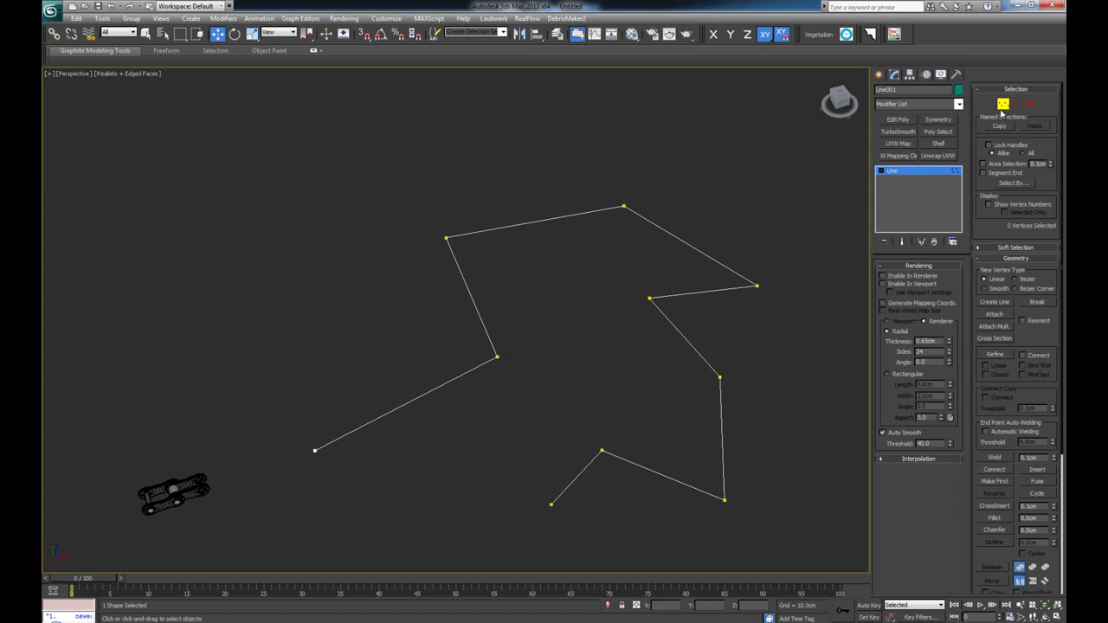
drag(418, 176, 782, 390)
ctrl+drag(597, 426, 750, 519)
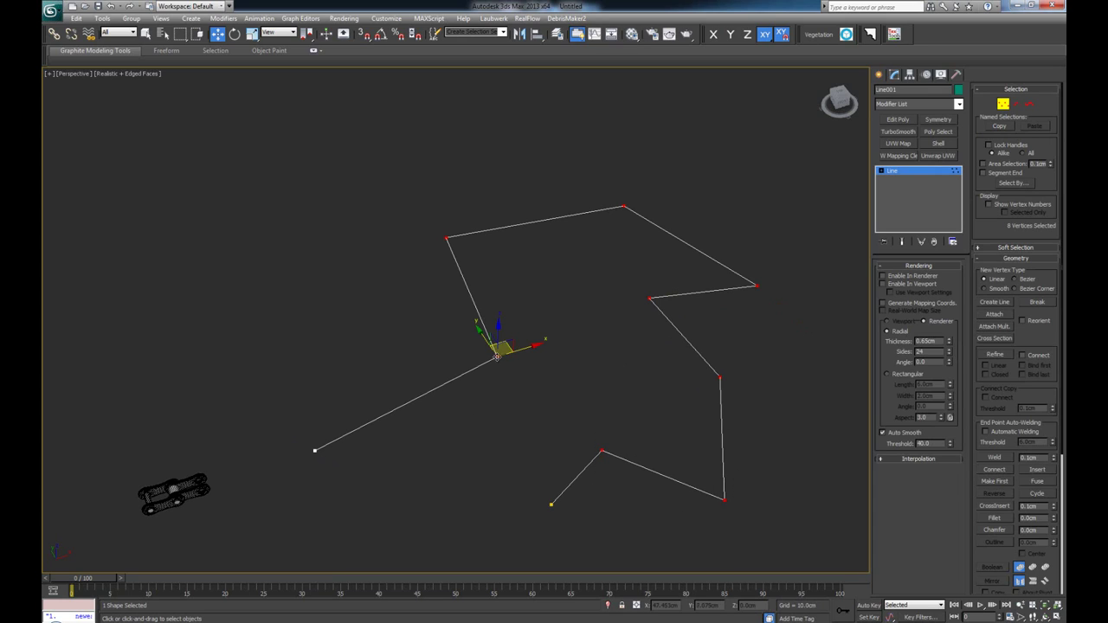
right_click(495, 361)
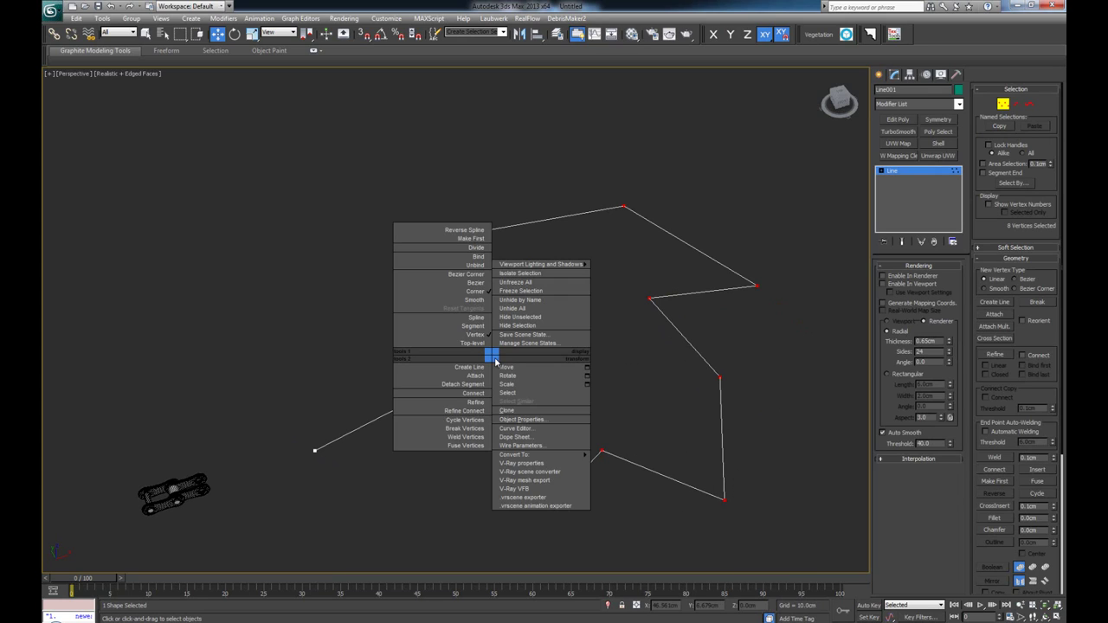
click(466, 301)
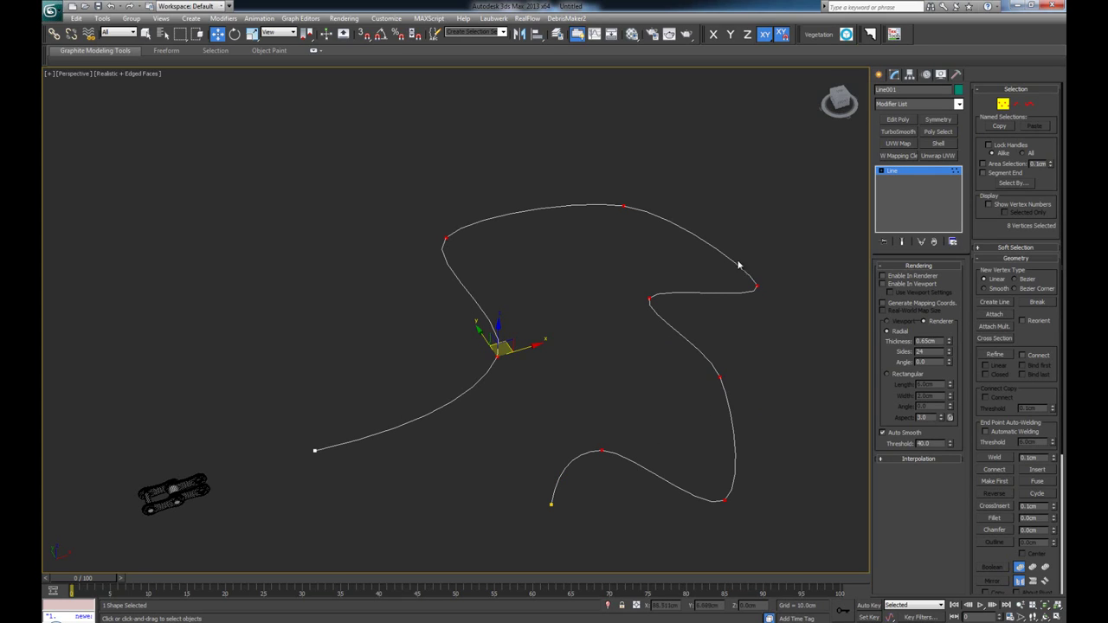
click(551, 403)
middle_drag(408, 440, 448, 410)
key(1)
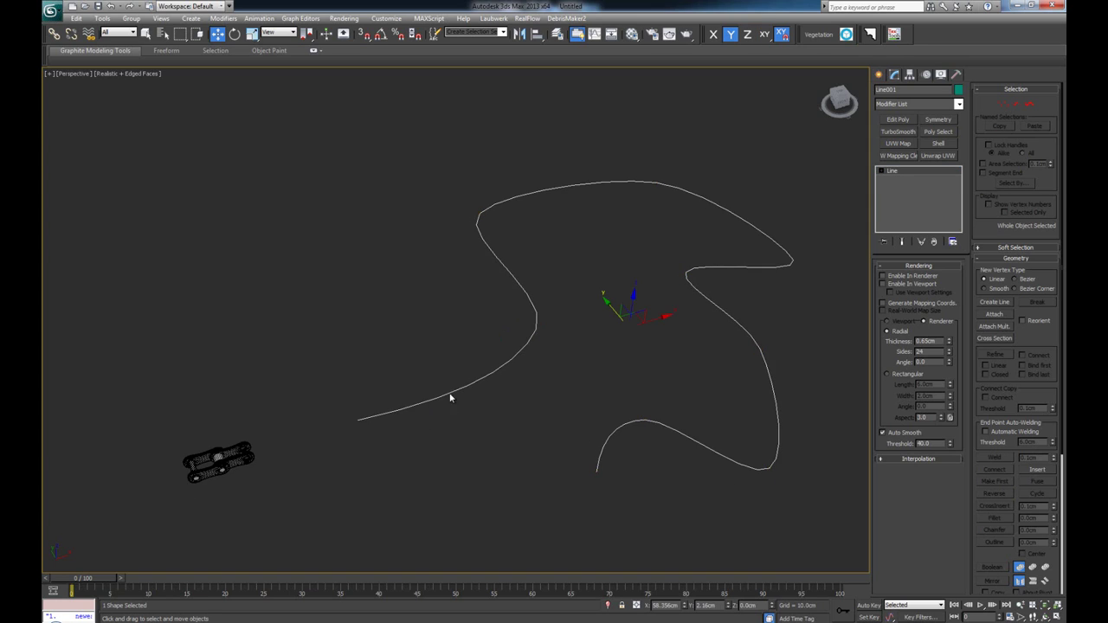
Rename the combined chain link object as Chain_Link01
scroll(451, 390, down, 3)
middle_drag(357, 425, 391, 384)
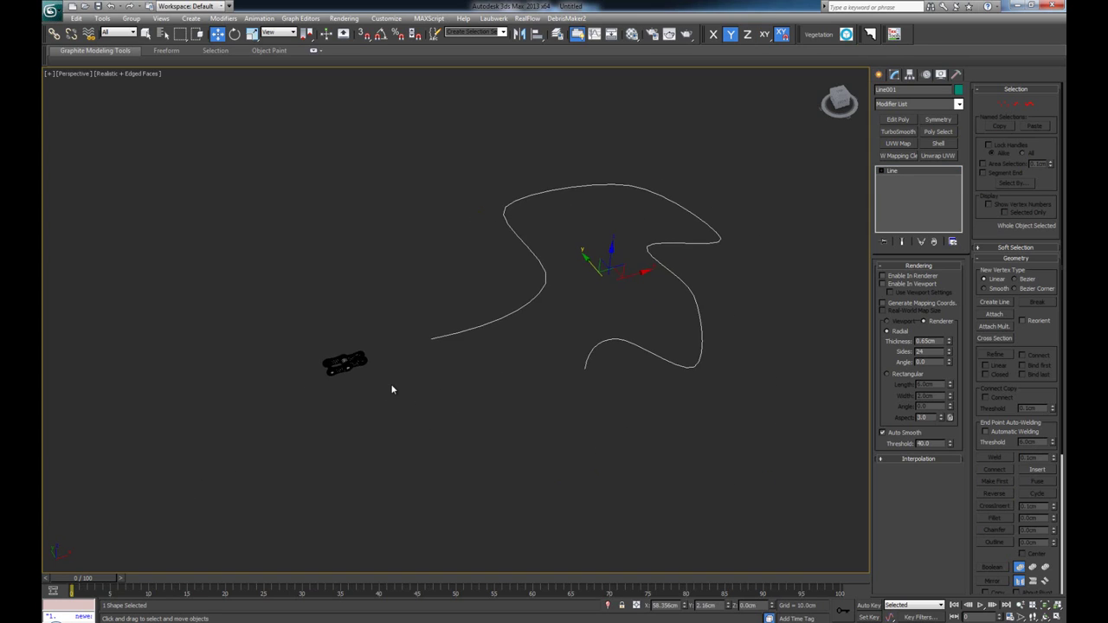
scroll(390, 394, up, 3)
click(389, 411)
drag(335, 355, 237, 431)
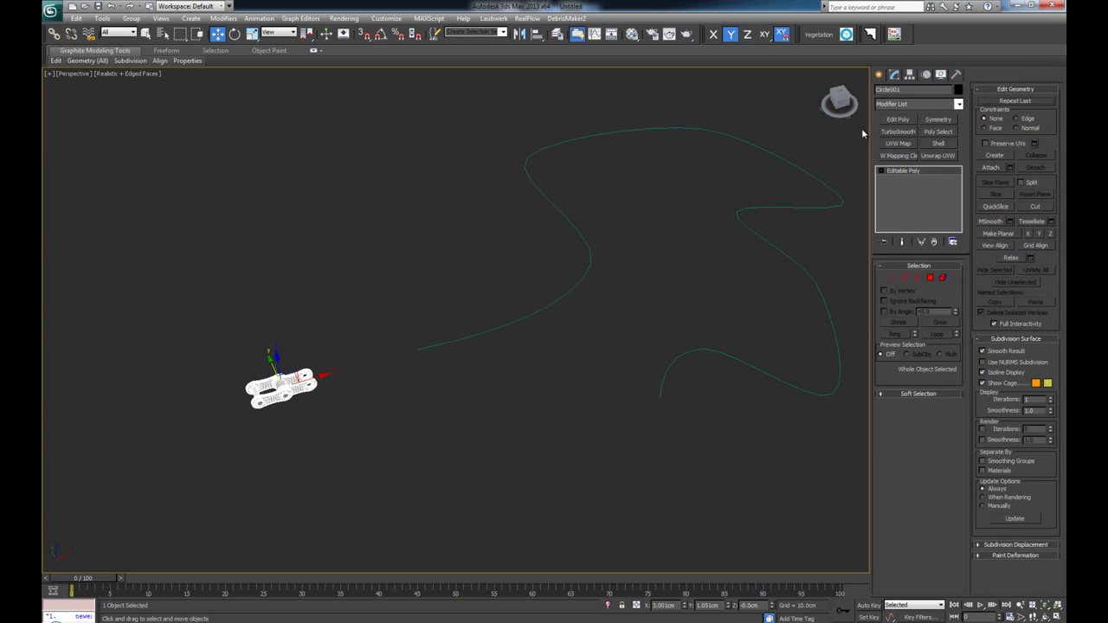
click(926, 90)
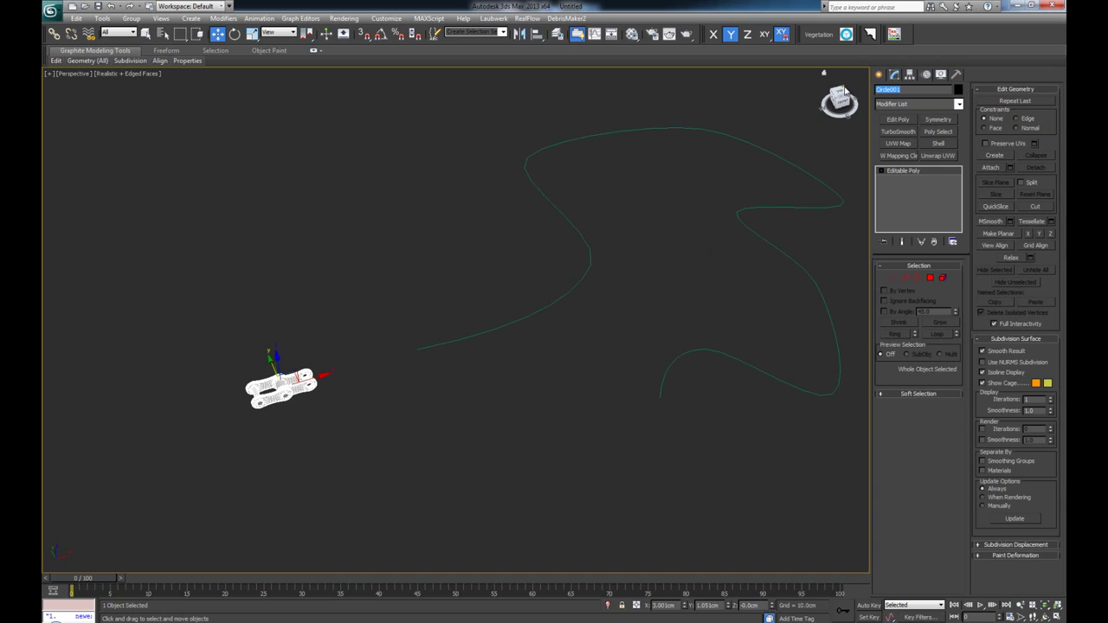
text(c)
Move the curved spline about 70 cm along Y away from the chain link, and reselect the link
scroll(526, 314, down, 5)
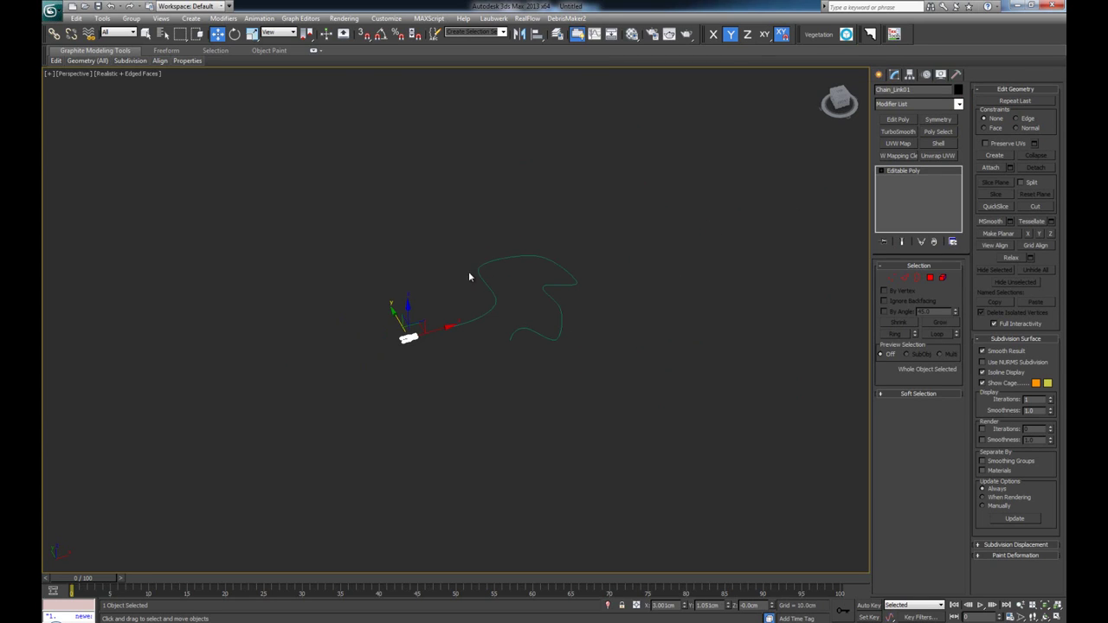
drag(503, 308, 440, 206)
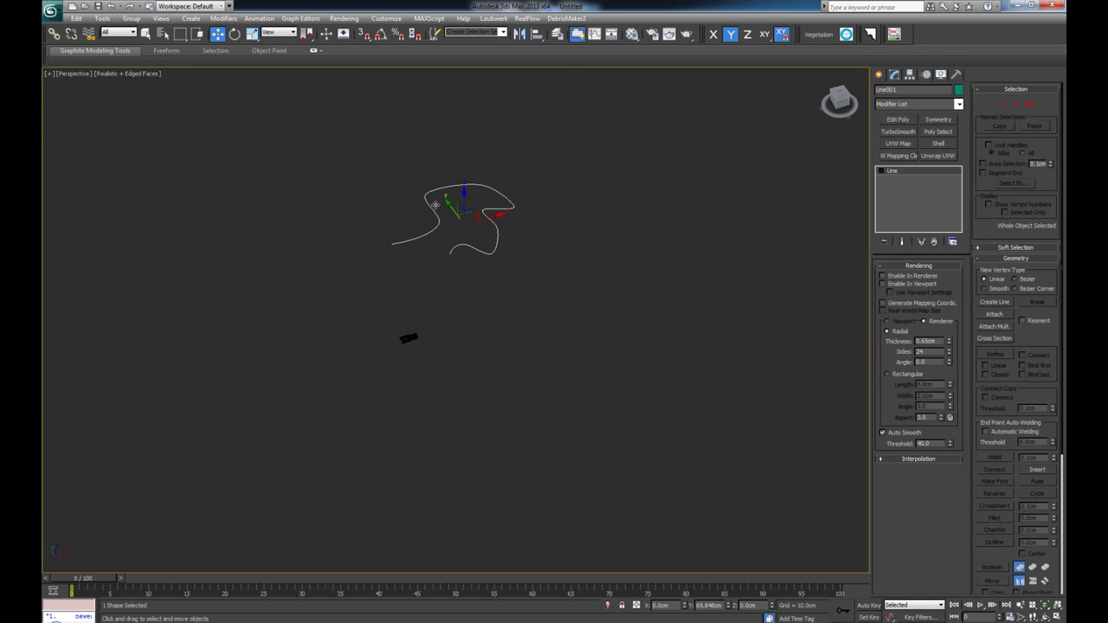
click(407, 338)
scroll(416, 339, up, 4)
middle_drag(416, 338, 451, 354)
scroll(433, 365, down, 2)
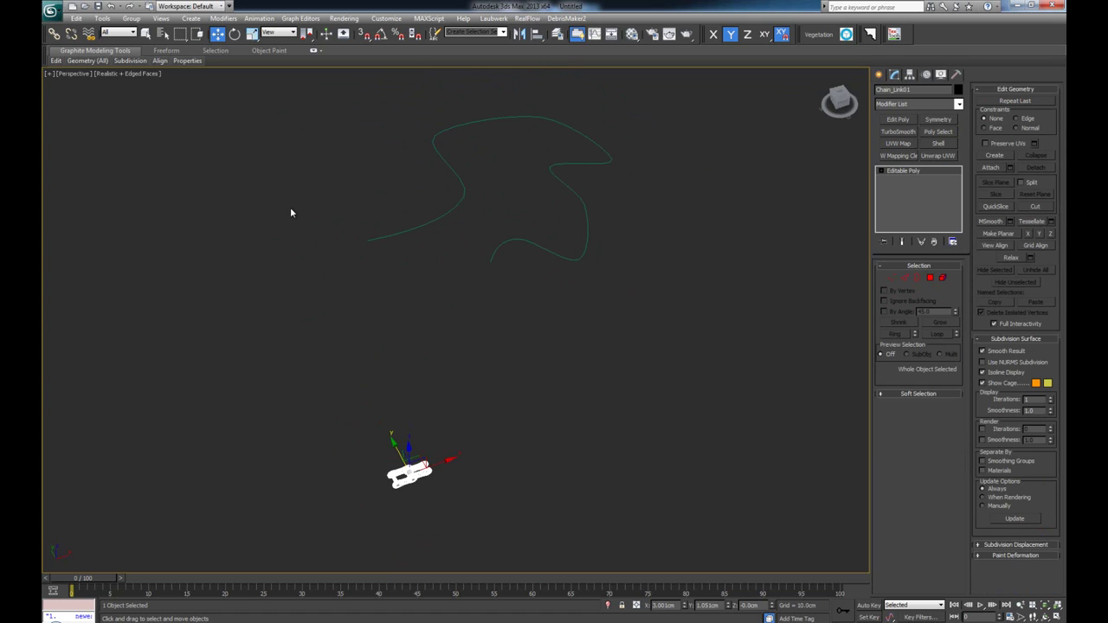
Open the Spacing Tool for the chain link and pick the curved spline as its path
click(103, 18)
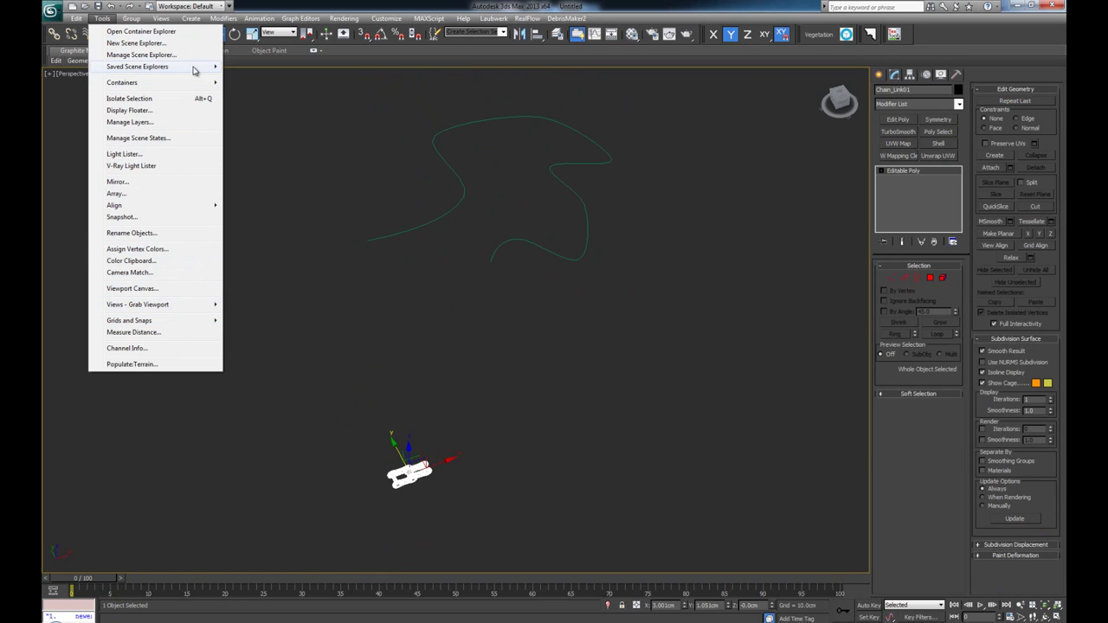
mouse_move(198, 209)
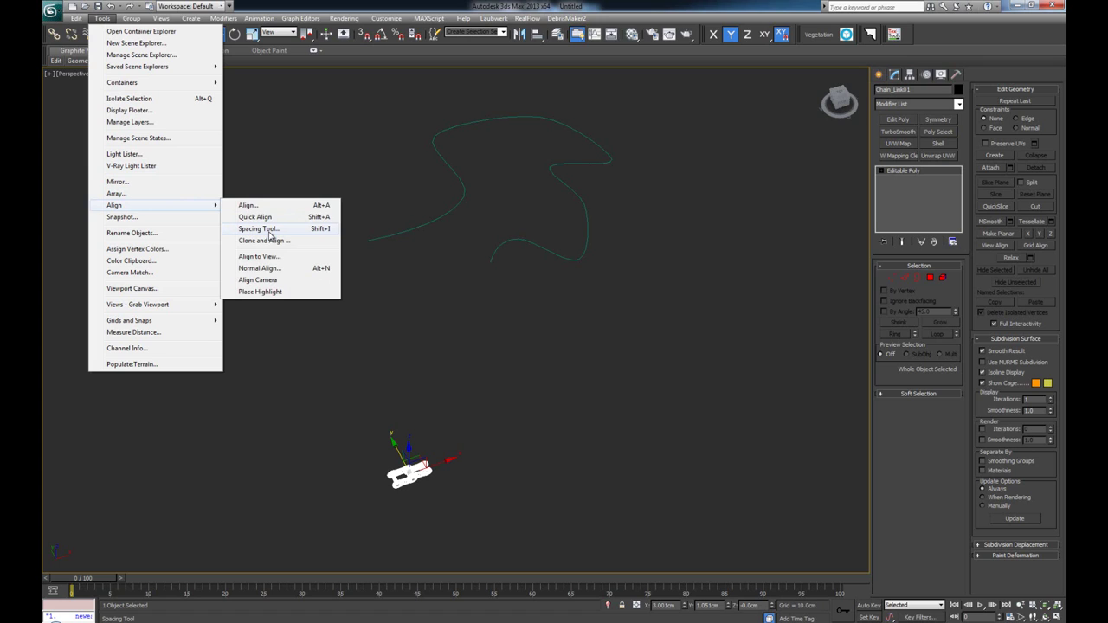
click(321, 230)
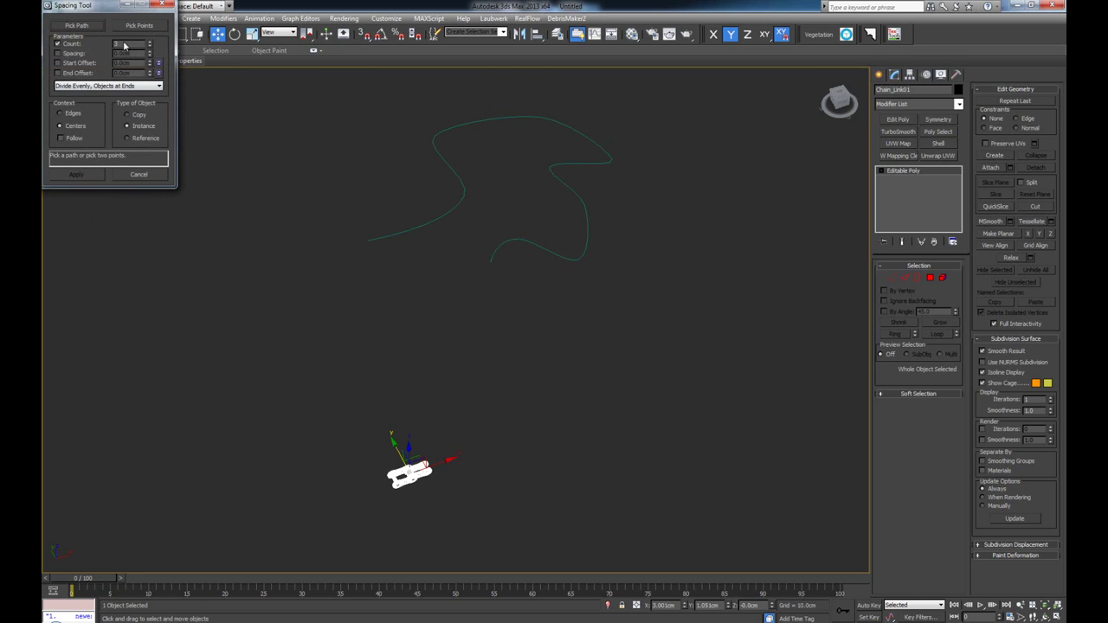
drag(109, 12, 184, 175)
scroll(357, 240, up, 4)
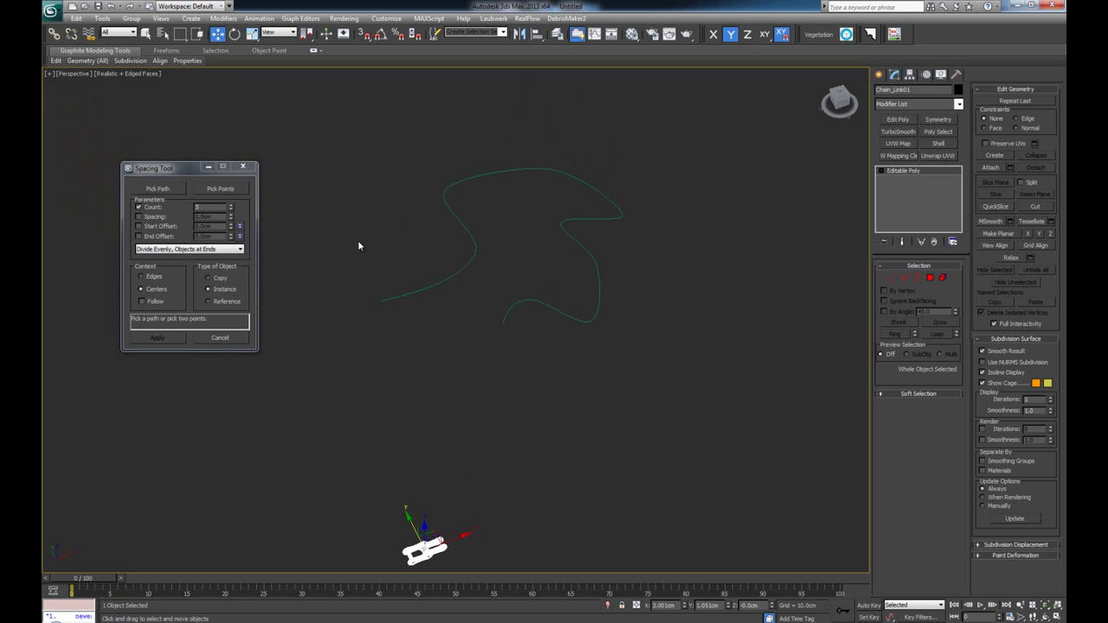
scroll(421, 258, down, 5)
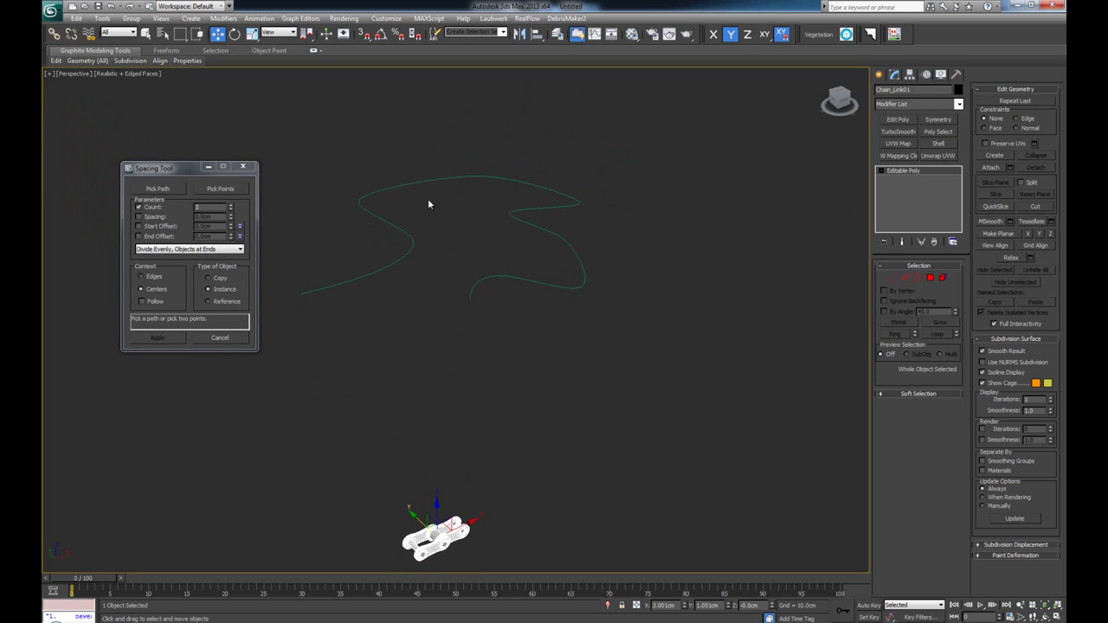
click(154, 189)
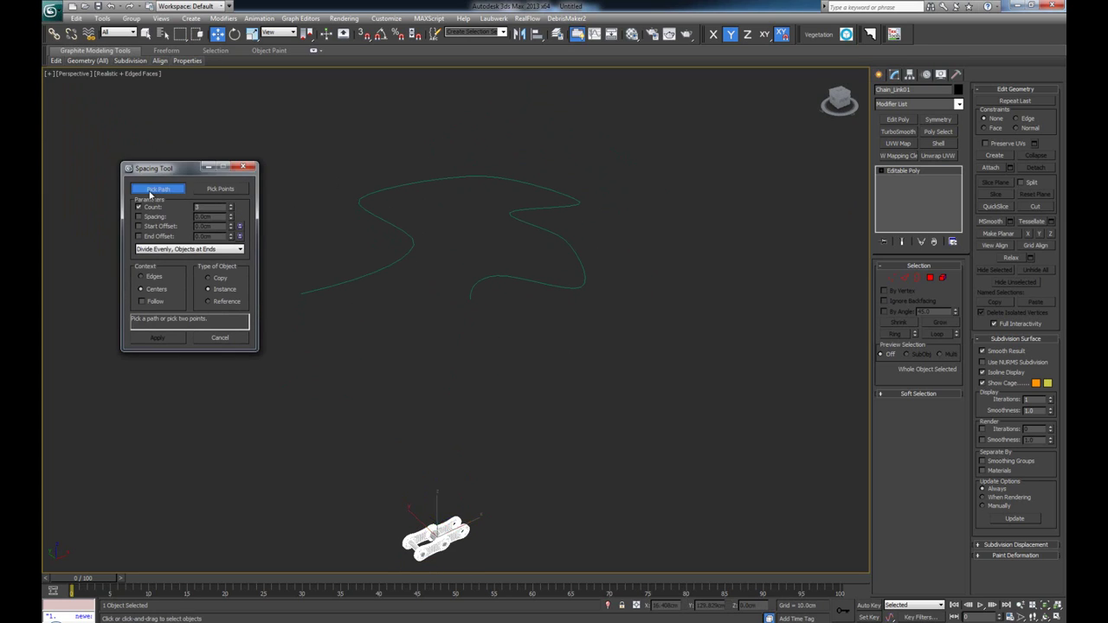
click(377, 273)
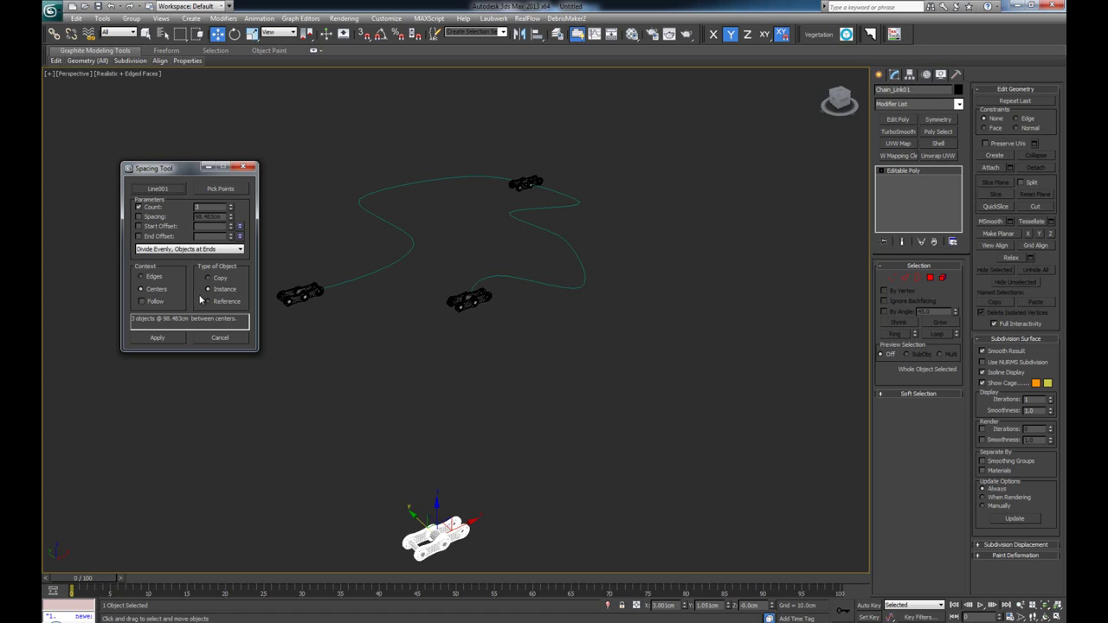
Make the link instances follow the path and raise their count to 34
click(152, 303)
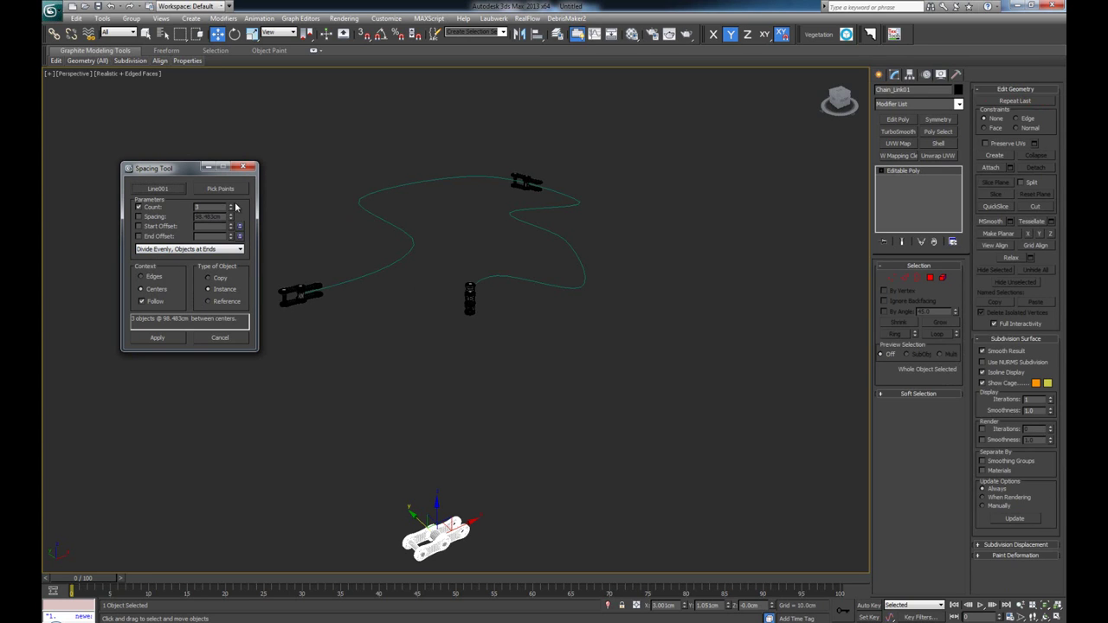
drag(232, 208, 232, 208)
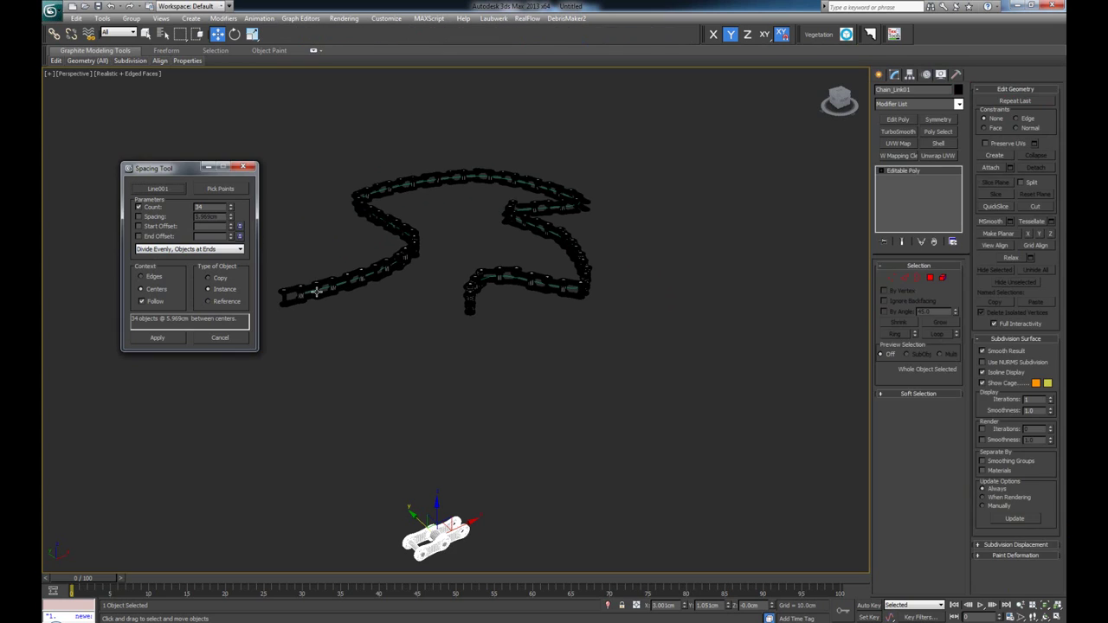
middle_drag(317, 285, 465, 357)
scroll(465, 357, up, 4)
middle_drag(423, 420, 570, 172)
scroll(373, 315, up, 2)
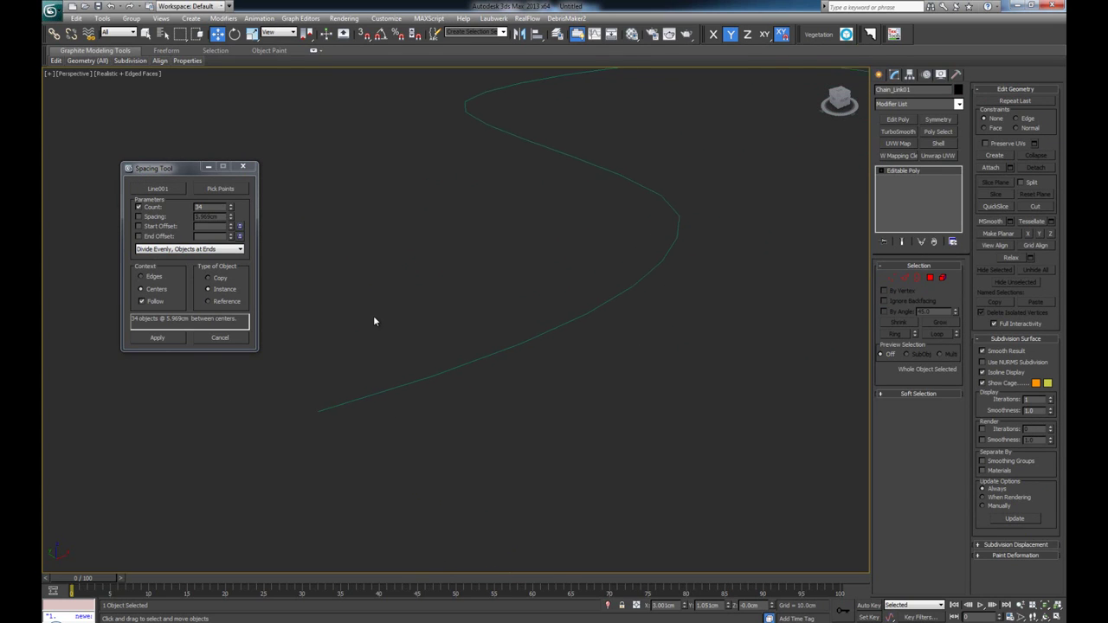
Try a count of 33 links to compare the joint spacing, and restore the count to 34
click(186, 171)
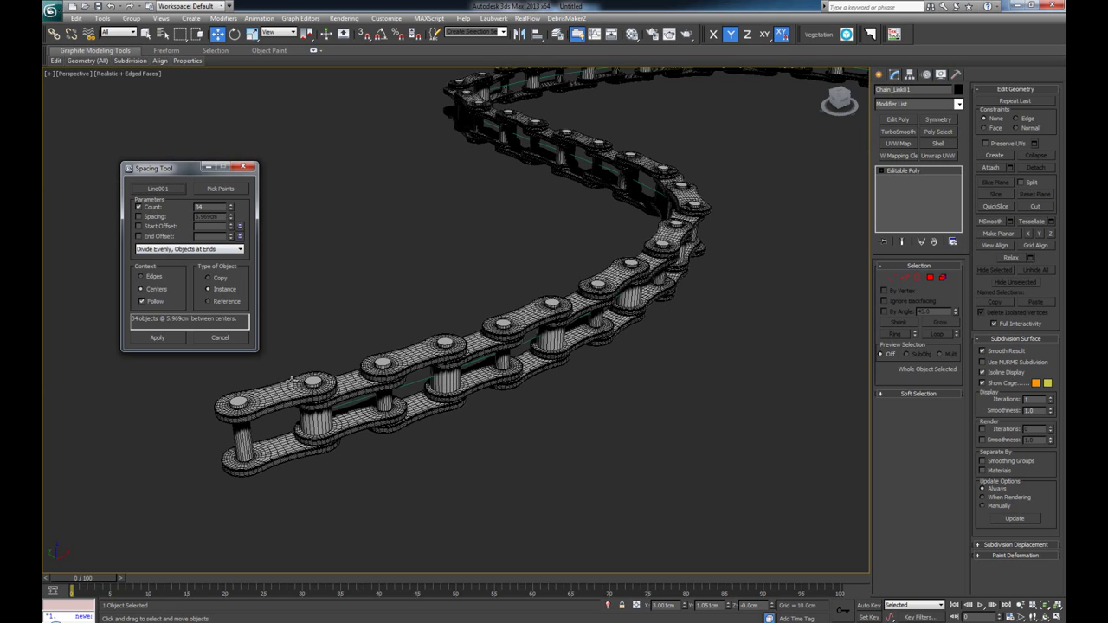
click(231, 212)
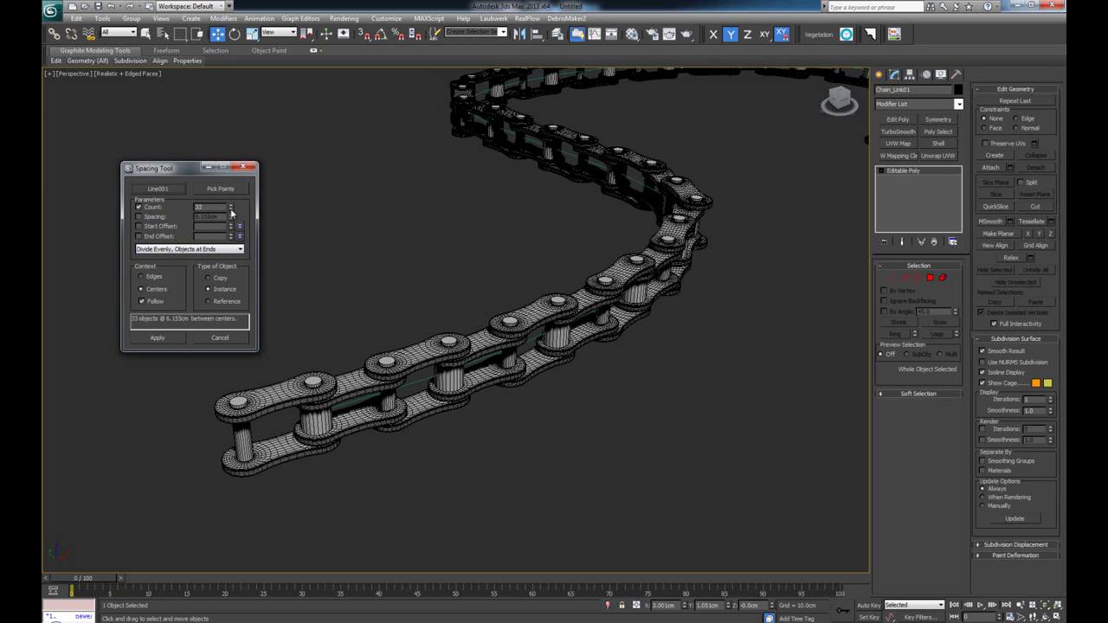
click(232, 207)
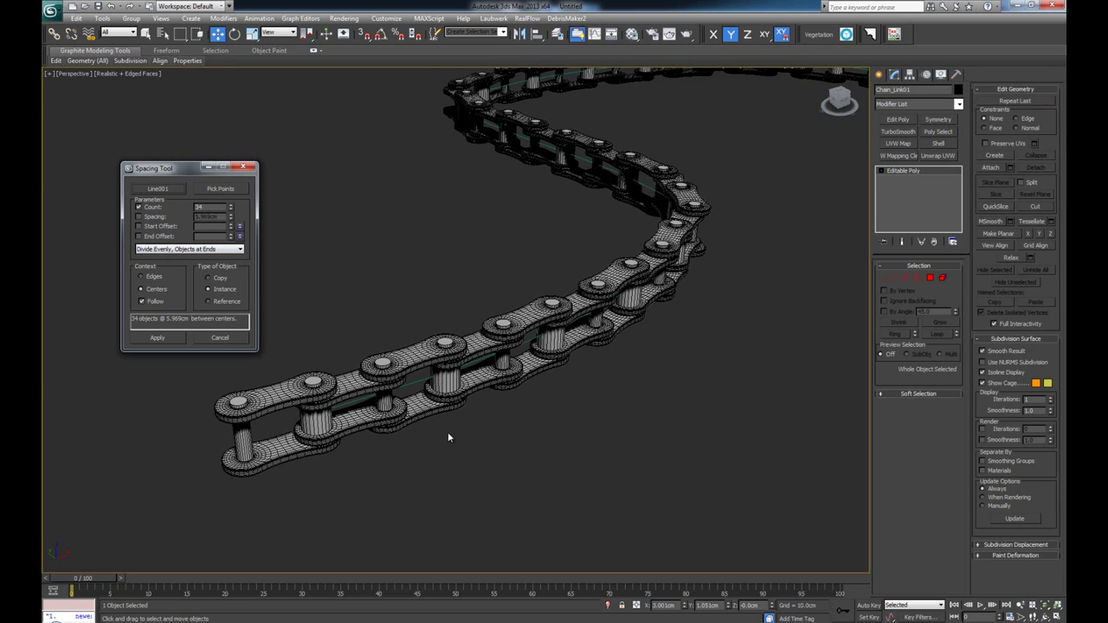
Apply the spacing of 34 link instances along the spline and close the Spacing Tool
scroll(507, 433, down, 5)
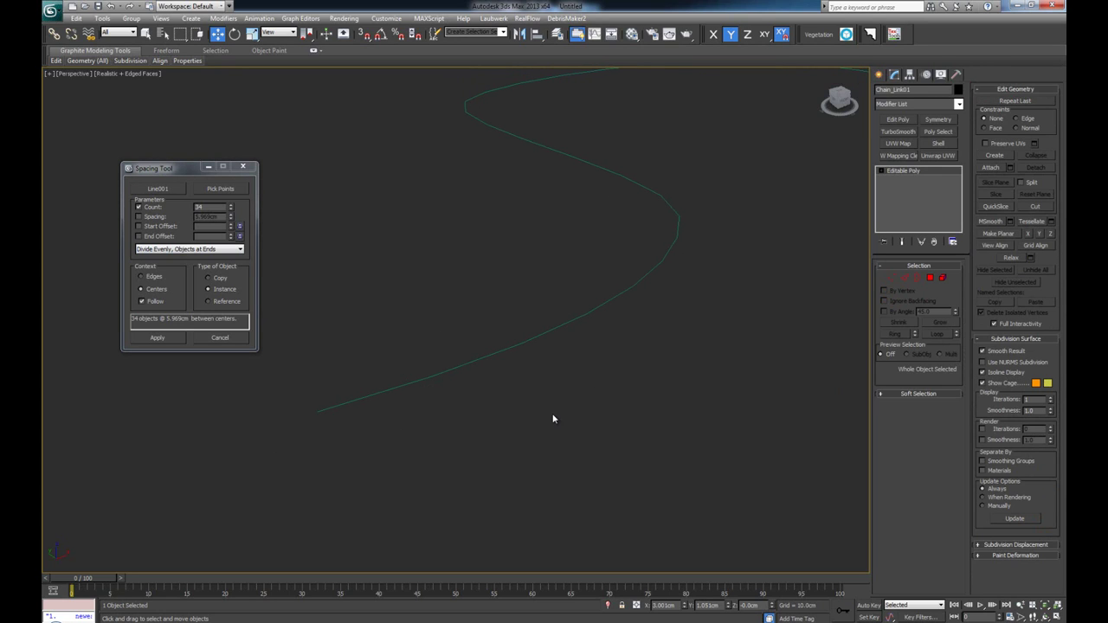
scroll(554, 420, down, 2)
middle_drag(539, 445, 425, 444)
click(196, 175)
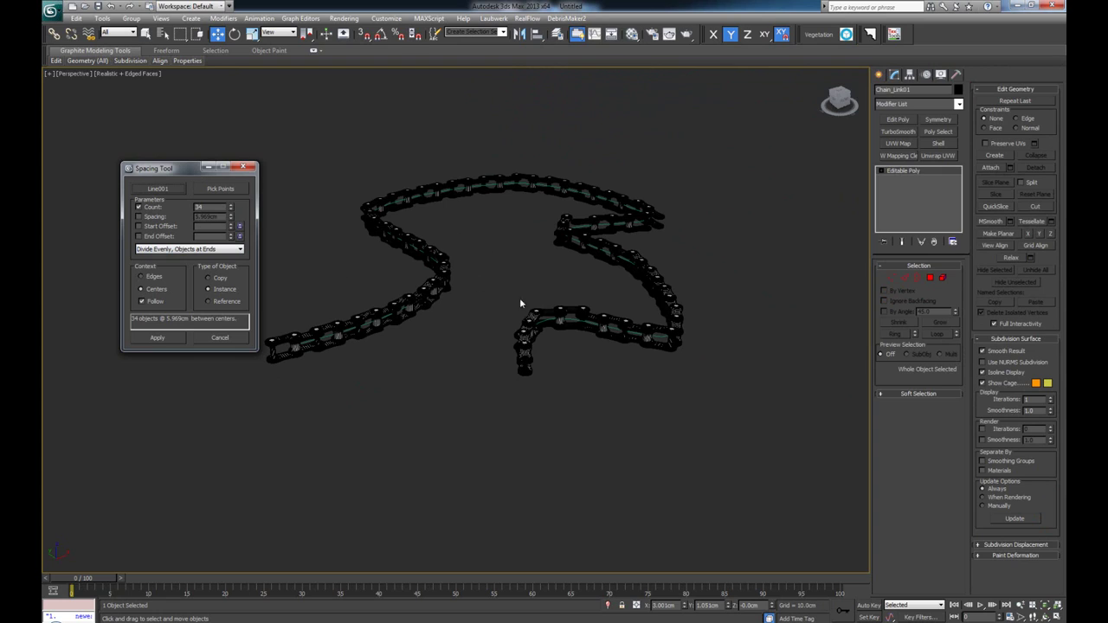
click(161, 340)
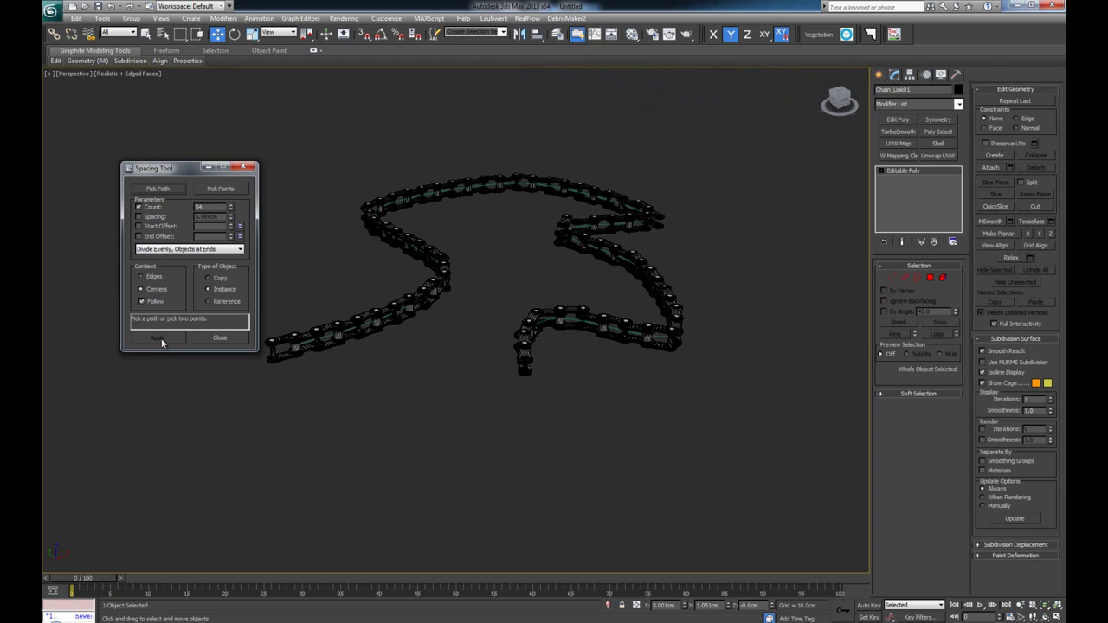
click(243, 167)
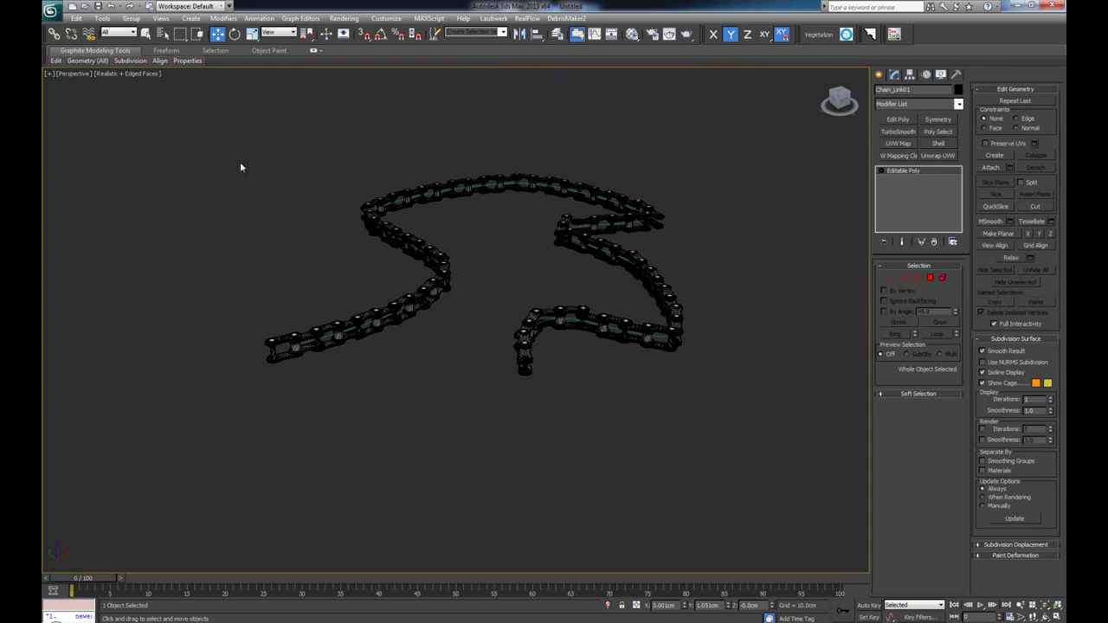
Examine the link joints up close around the bend near the chain's end
click(304, 262)
click(578, 317)
key(z)
scroll(468, 358, down, 4)
key(z)
alt+middle_drag(436, 366, 404, 361)
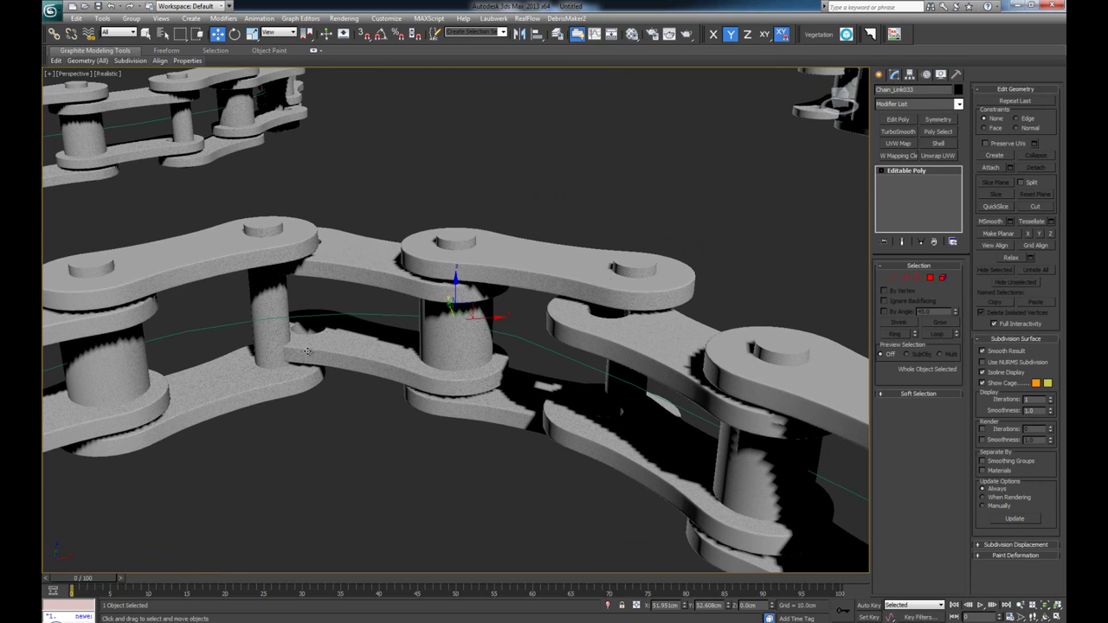
alt+middle_drag(315, 317, 424, 295)
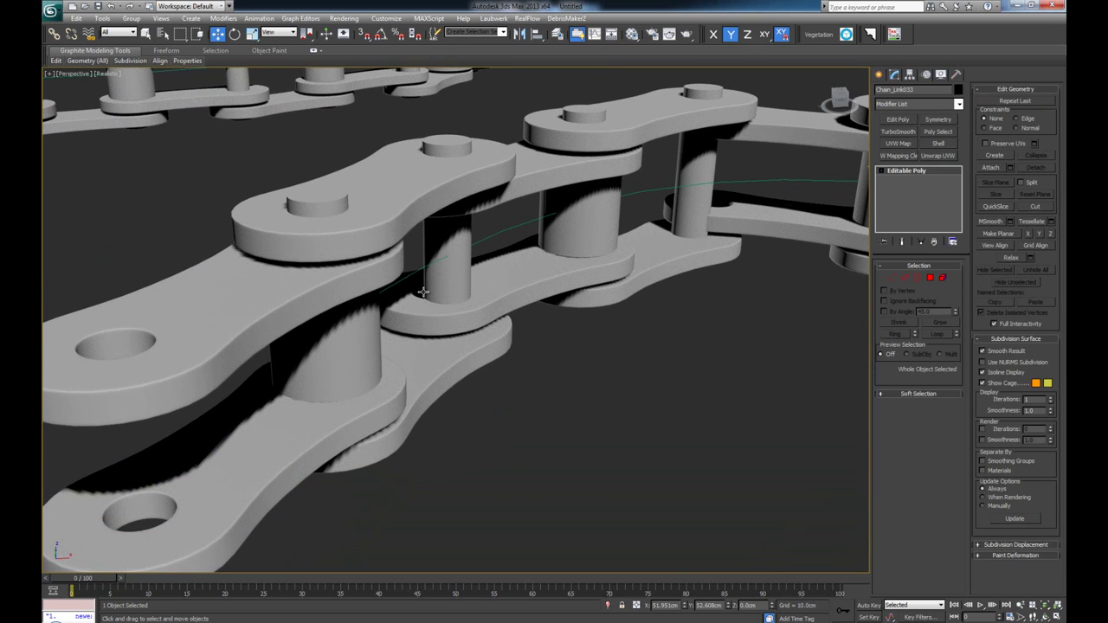
scroll(455, 230, down, 8)
middle_drag(702, 393, 535, 356)
scroll(670, 415, down, 3)
middle_drag(561, 391, 525, 384)
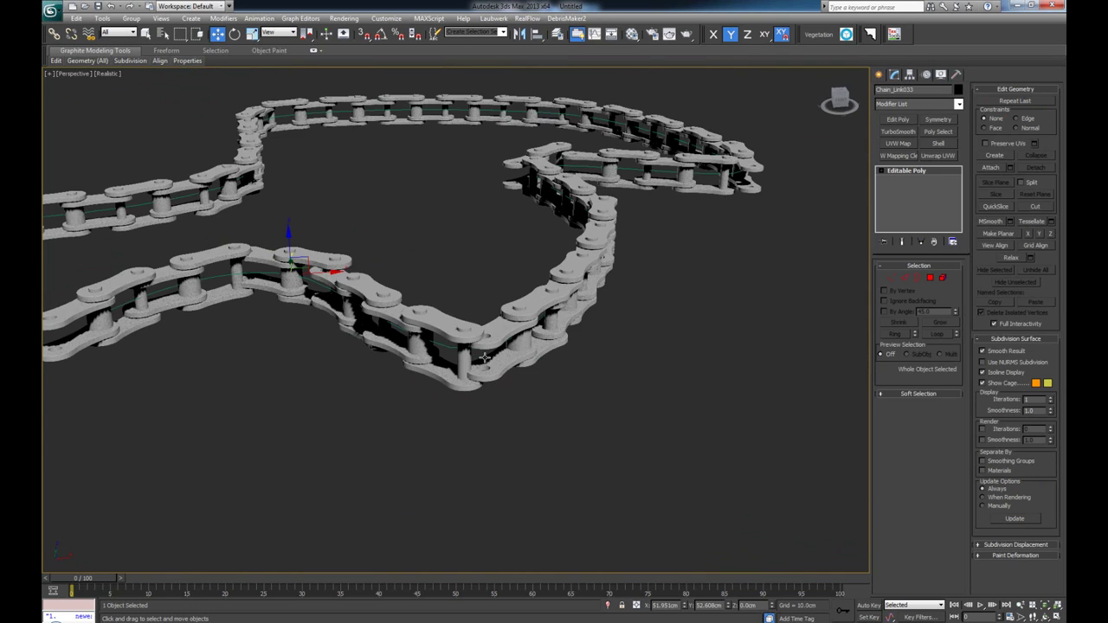
Examine how the links meet at the chain's sharp inner corner, and view the whole chain with the original link
alt+middle_drag(552, 242, 546, 221)
click(538, 210)
key(z)
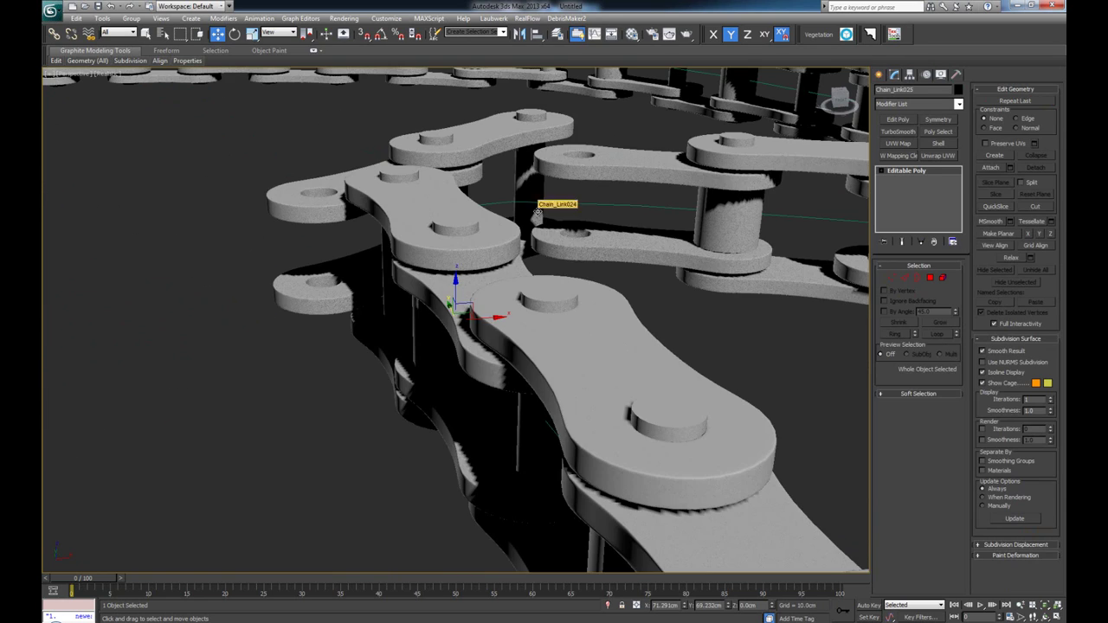
alt+middle_drag(407, 275, 622, 262)
alt+middle_drag(395, 339, 349, 384)
scroll(434, 330, down, 9)
scroll(434, 331, down, 4)
middle_drag(466, 383, 482, 293)
scroll(482, 293, up, 2)
scroll(483, 341, down, 8)
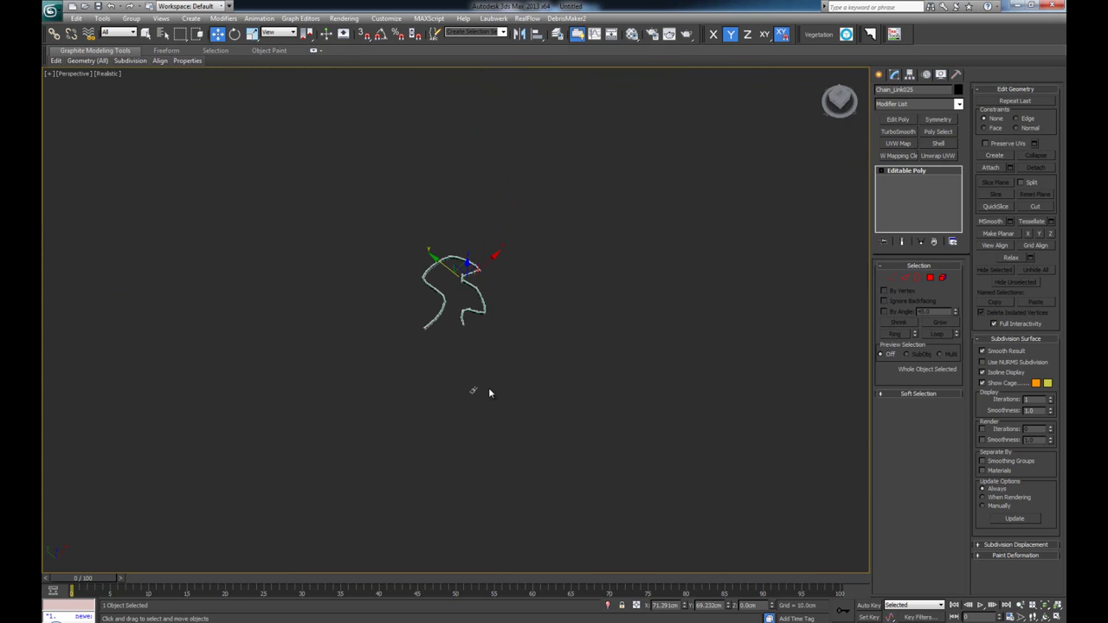
Try moving the chain's end link along X away from its neighbours, and undo the move
click(473, 392)
scroll(468, 354, up, 5)
click(472, 331)
scroll(474, 349, up, 5)
alt+middle_drag(490, 323, 458, 338)
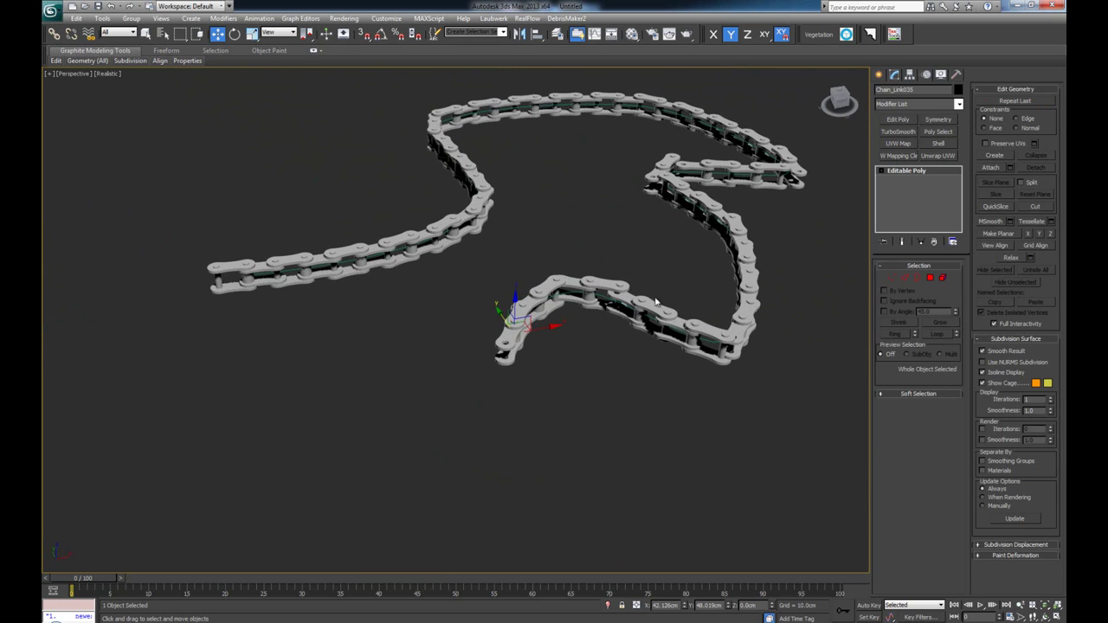
scroll(530, 329, down, 3)
drag(526, 279, 442, 294)
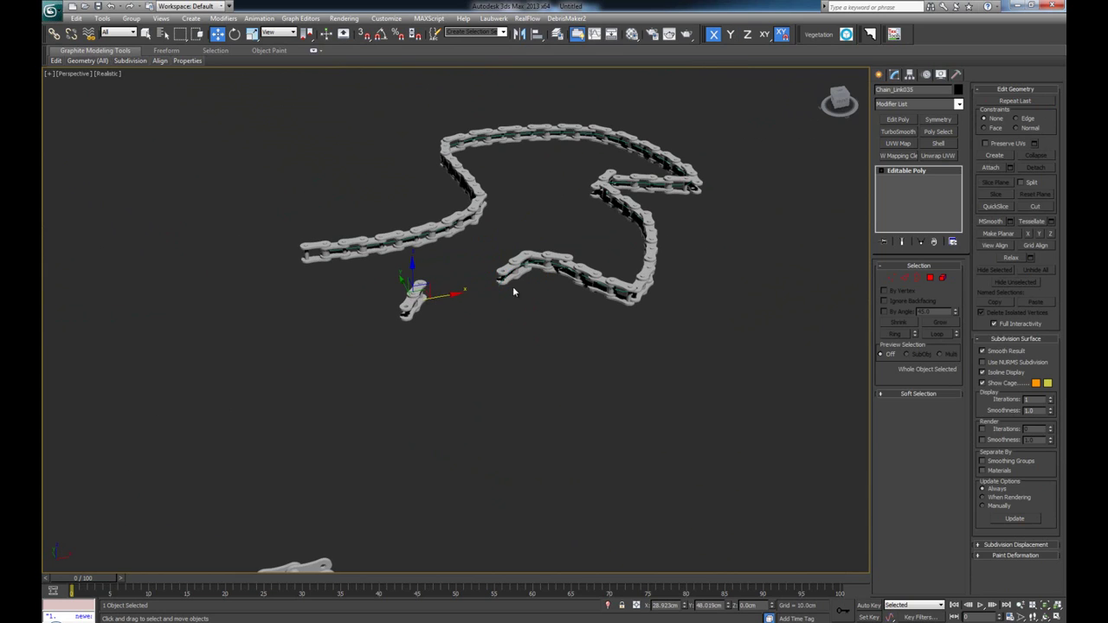
key(ctrl+z)
Move the spline along X clear of the chain and delete the 34 links spaced along its path
click(533, 261)
drag(585, 216, 108, 293)
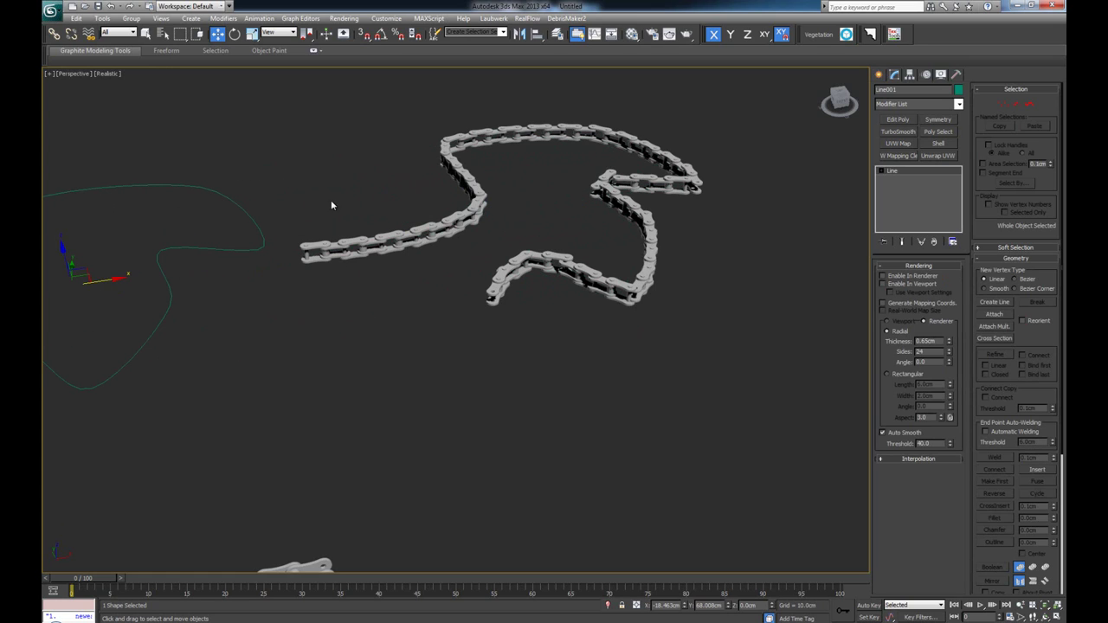
drag(307, 116, 735, 386)
scroll(545, 225, down, 5)
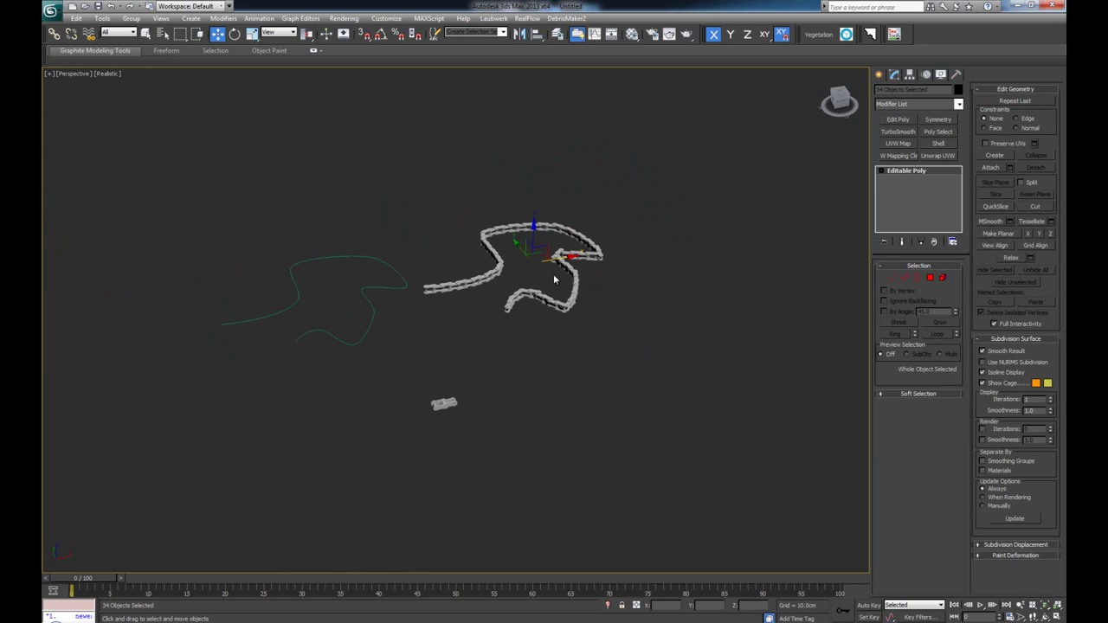
key(Delete)
Move the spline along X to about 97 cm and select the original chain link
drag(435, 245, 664, 245)
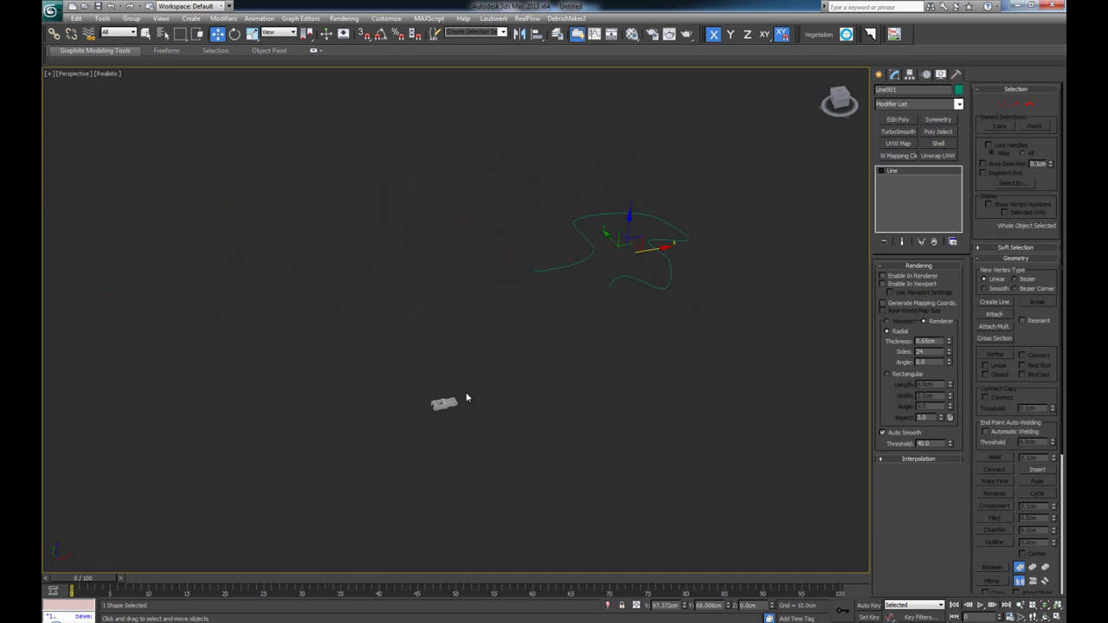
drag(403, 435, 403, 433)
key(z)
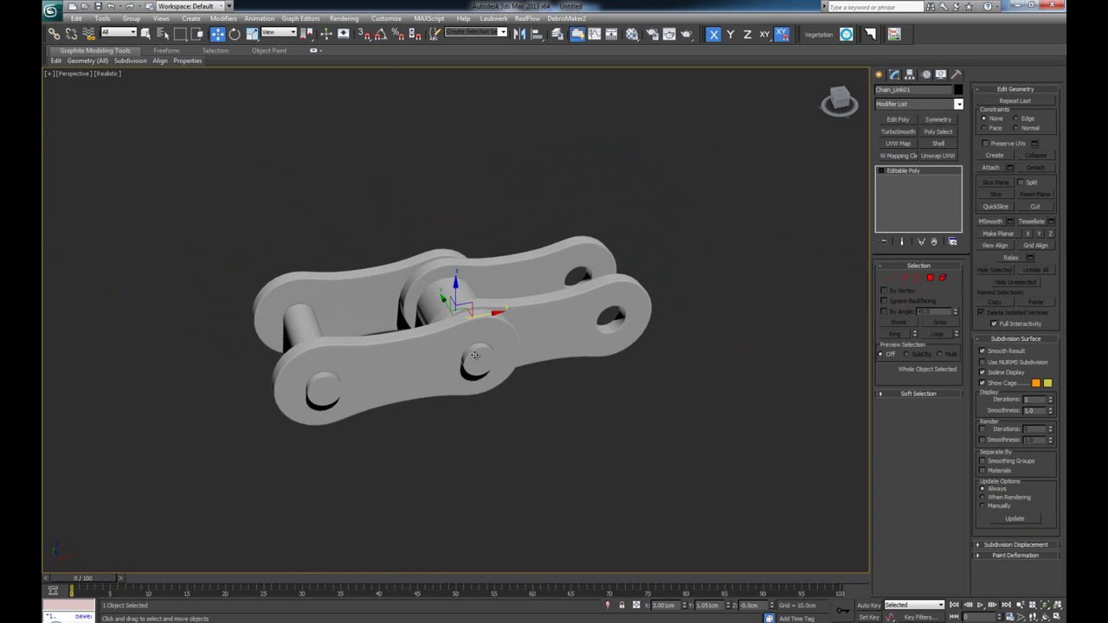
Clone the original chain link along X as 34 copies spaced about 6 cm apart, aligning each link's end with the next
key(alt+w)
right_click(274, 284)
right_click(264, 484)
key(alt+w)
key(alt+w)
right_click(634, 234)
key(z)
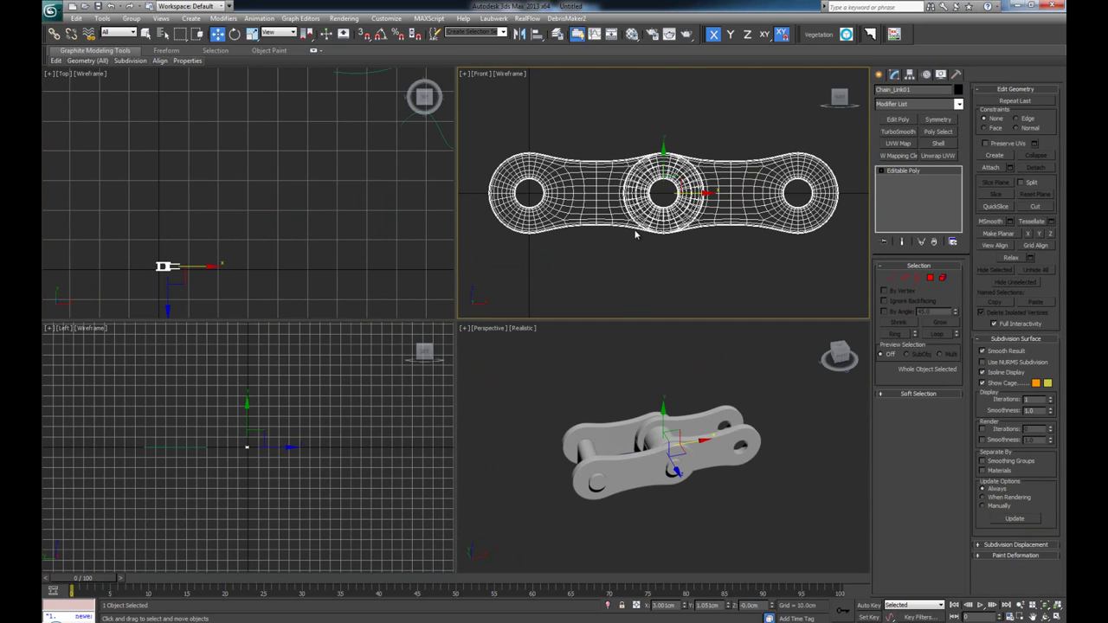
scroll(634, 234, down, 3)
middle_drag(218, 264, 271, 209)
scroll(228, 206, up, 3)
scroll(242, 219, up, 3)
middle_drag(185, 251, 228, 251)
scroll(233, 239, up, 3)
scroll(245, 243, up, 2)
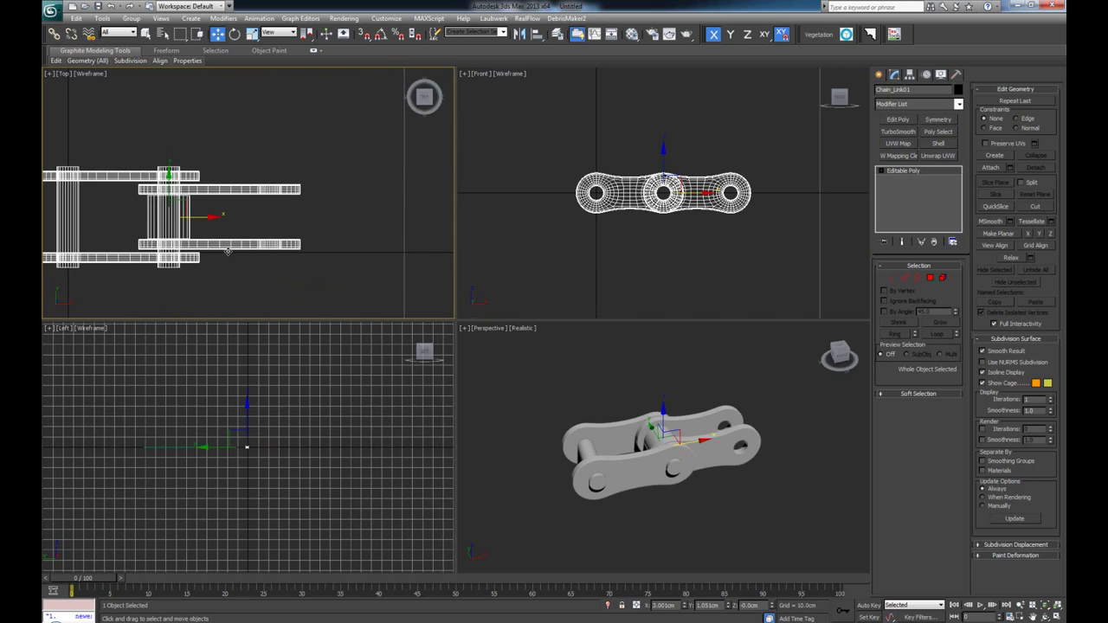
middle_drag(658, 410, 611, 418)
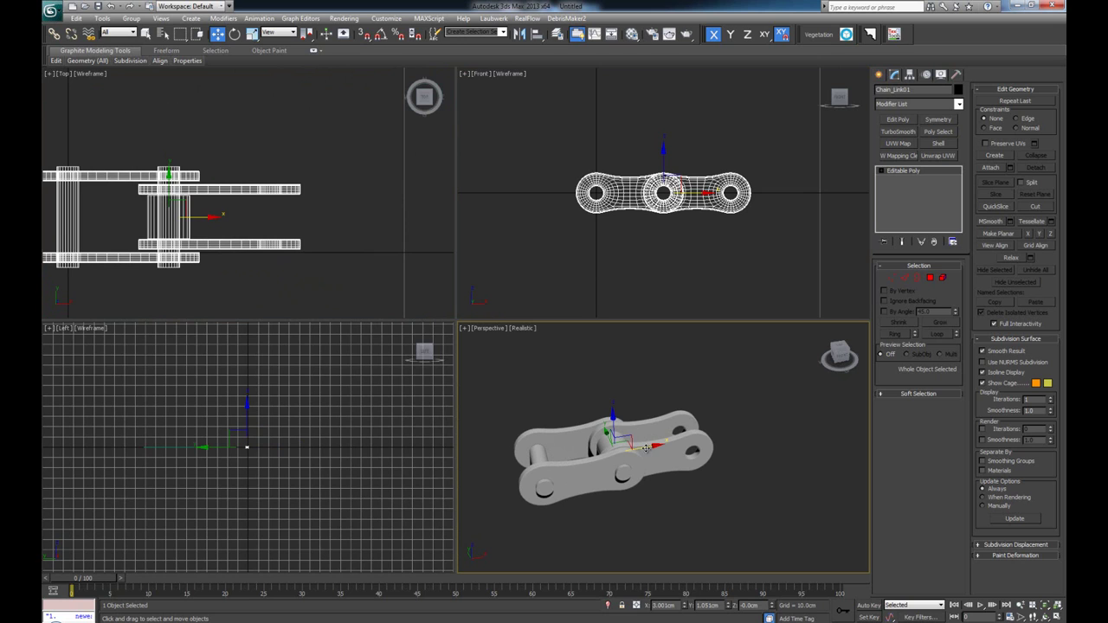
shift+drag(647, 446, 778, 441)
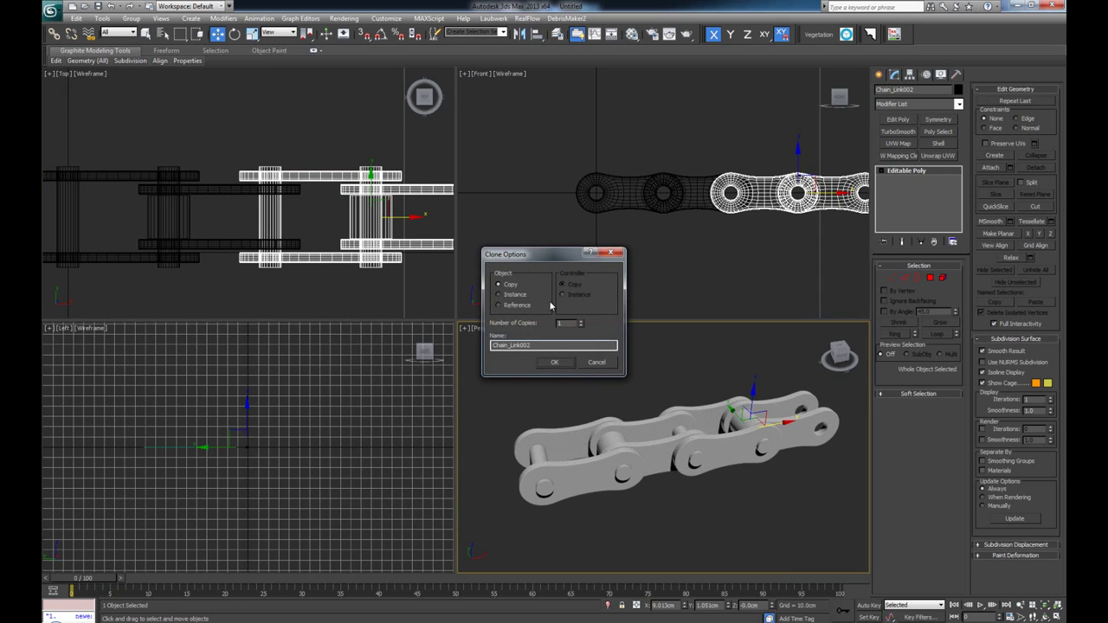
click(556, 363)
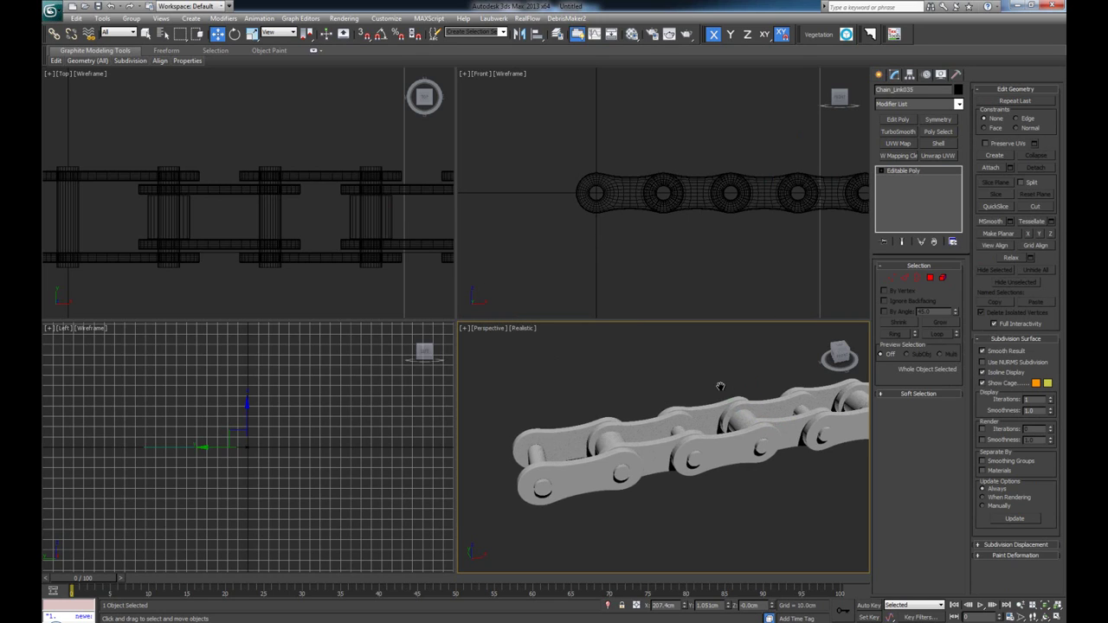
Select all 35 links of the straight chain and isolate them in a maximized perspective view
scroll(678, 403, down, 8)
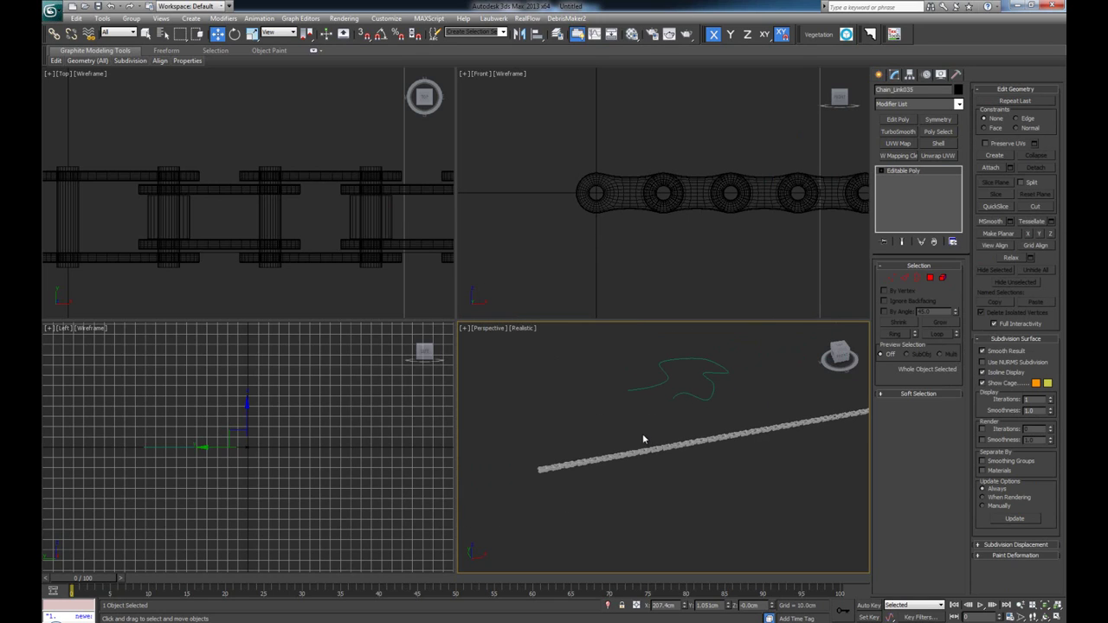
scroll(373, 216, down, 10)
drag(176, 187, 374, 238)
right_click(571, 352)
key(alt+w)
key(z)
middle_drag(486, 341, 559, 309)
scroll(544, 319, up, 3)
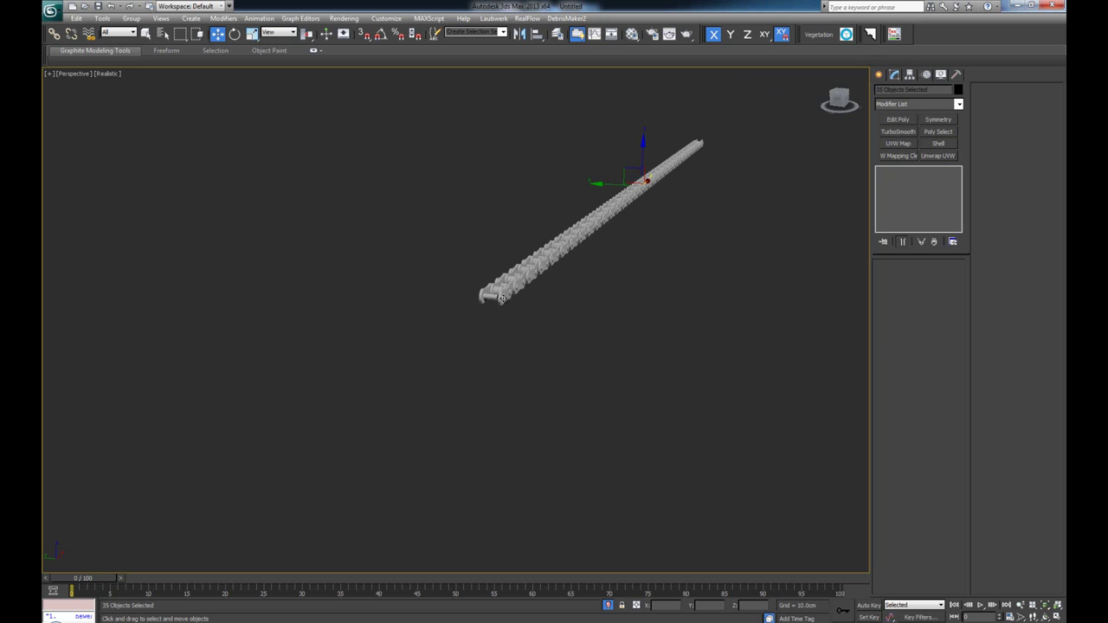
Attach Chain_Link002 through Chain_Link035 to the first link, Chain_Link01, as one editable poly
click(506, 300)
key(z)
alt+middle_drag(526, 279, 519, 292)
scroll(519, 292, down, 6)
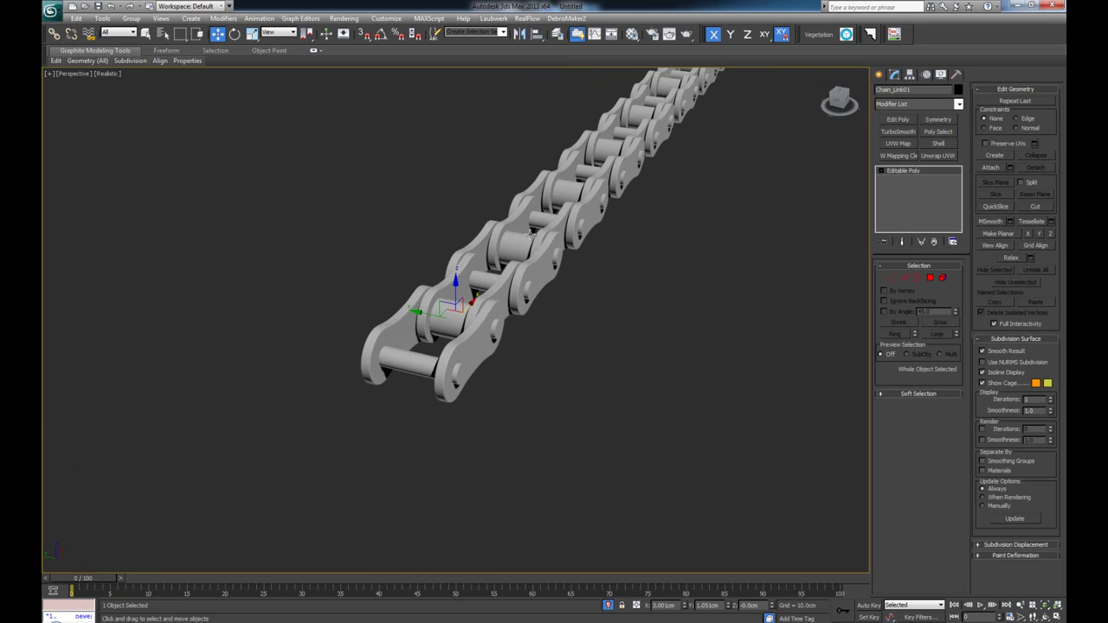
scroll(518, 292, down, 5)
middle_drag(509, 357, 511, 414)
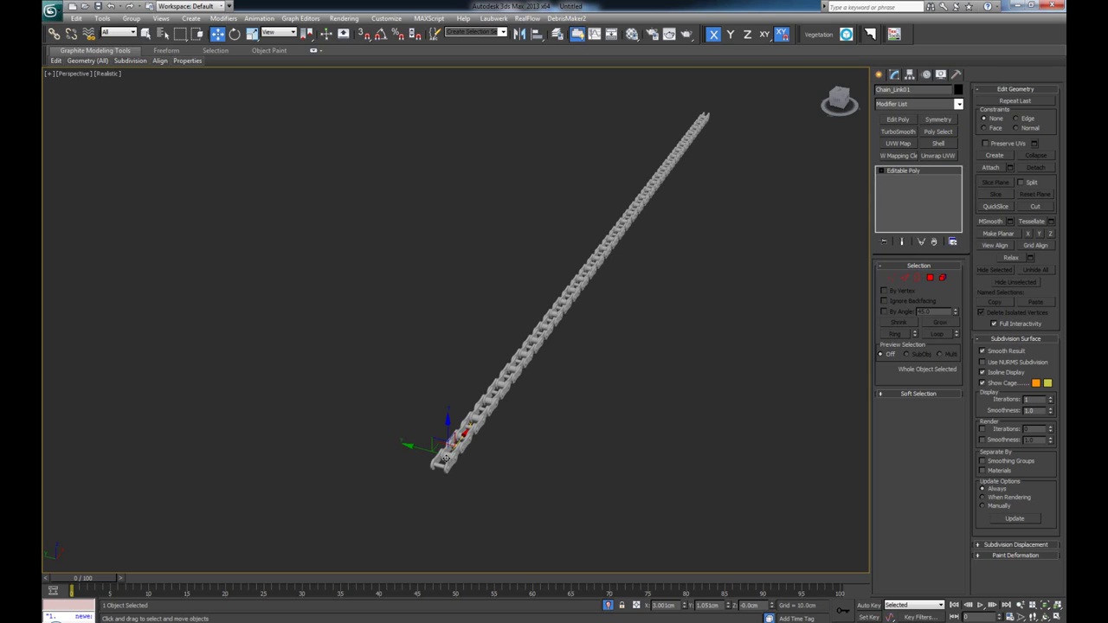
click(1012, 169)
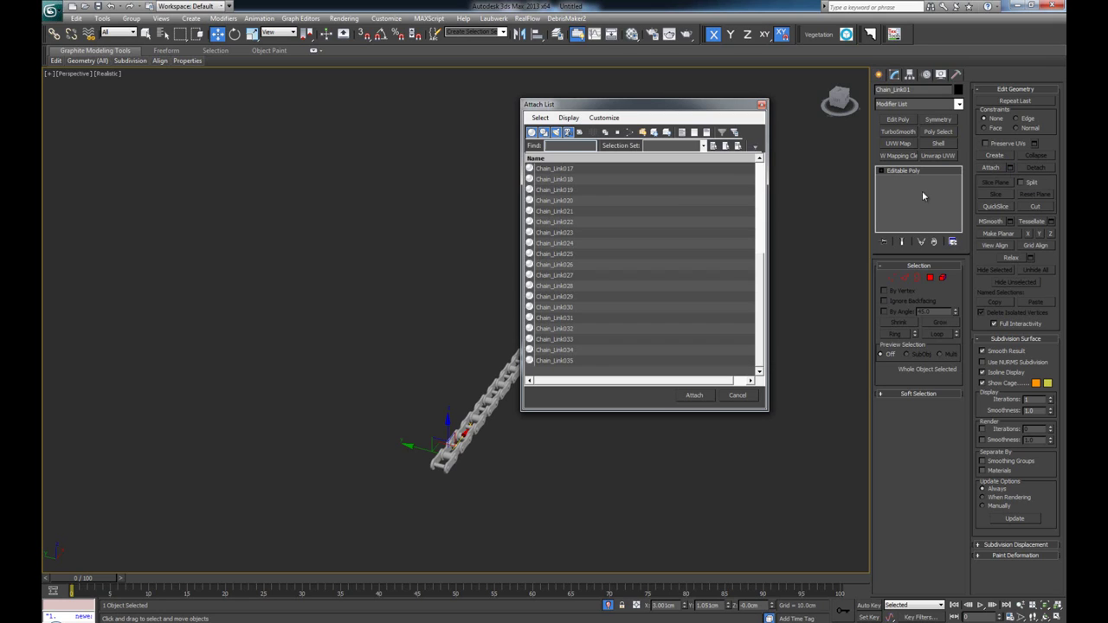
drag(767, 286, 767, 199)
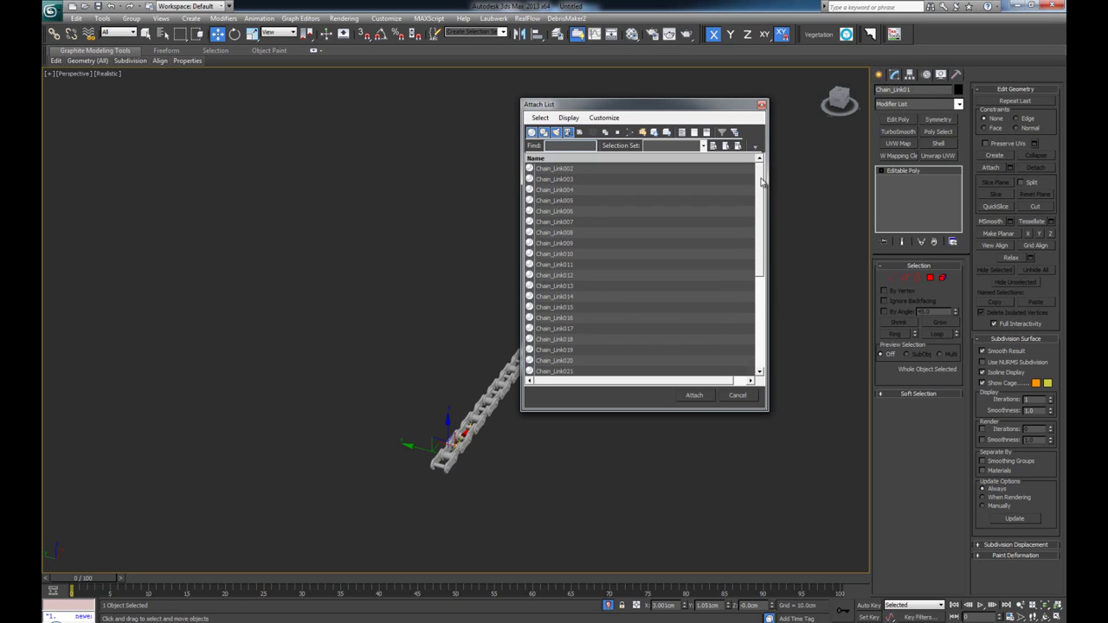
click(561, 170)
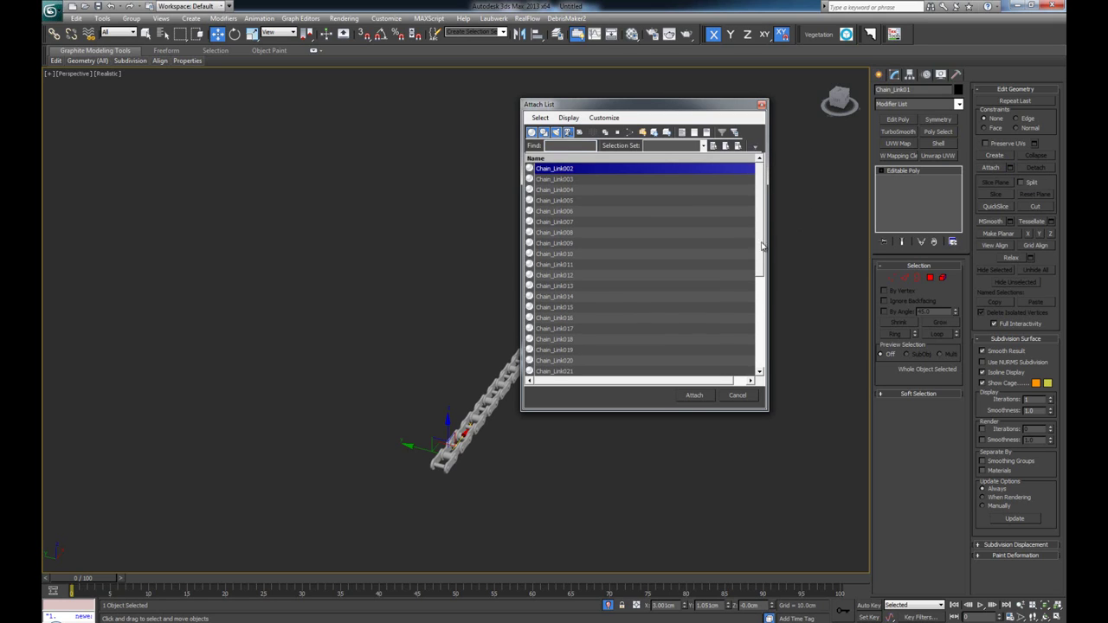
drag(764, 243, 763, 339)
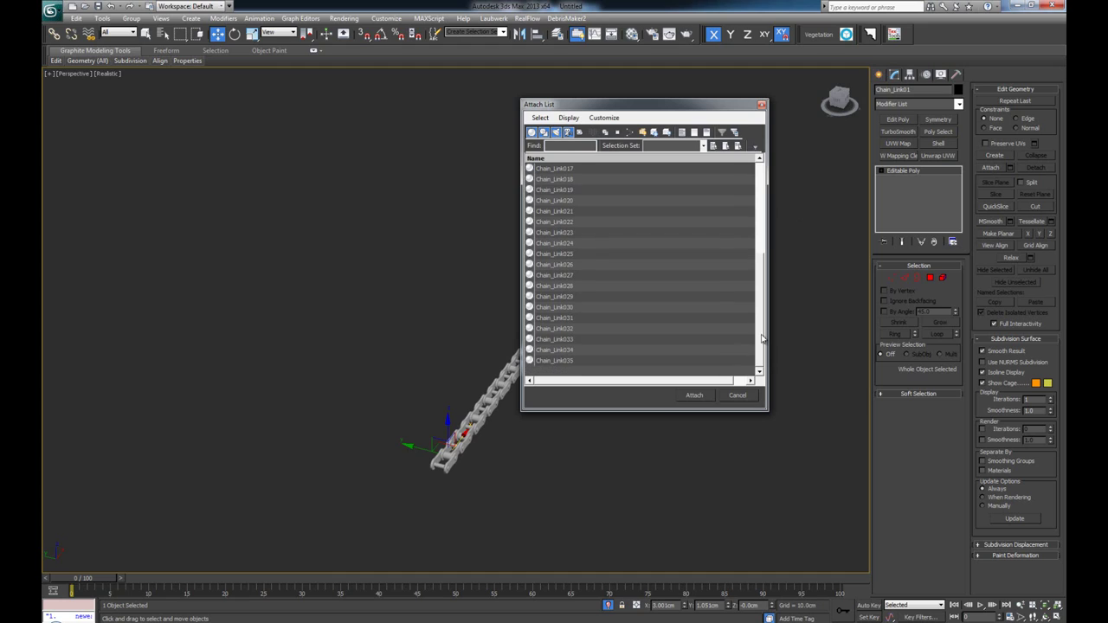
shift+click(574, 358)
click(693, 395)
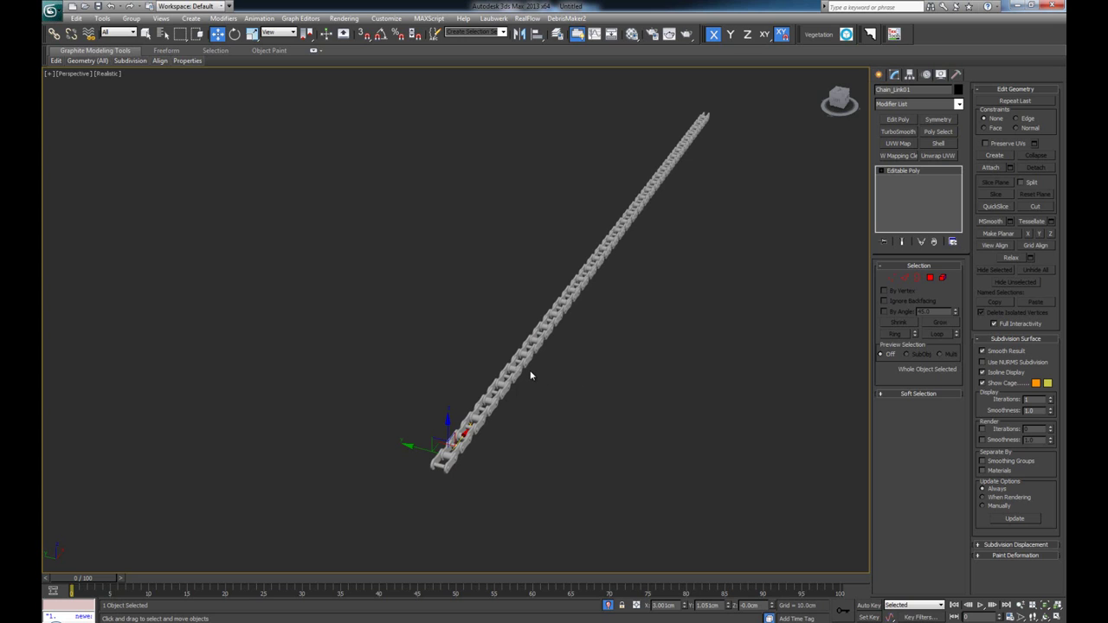
Turn on edged faces to check the attached chain, and exit isolation to bring back the spline
key(F4)
scroll(514, 329, up, 5)
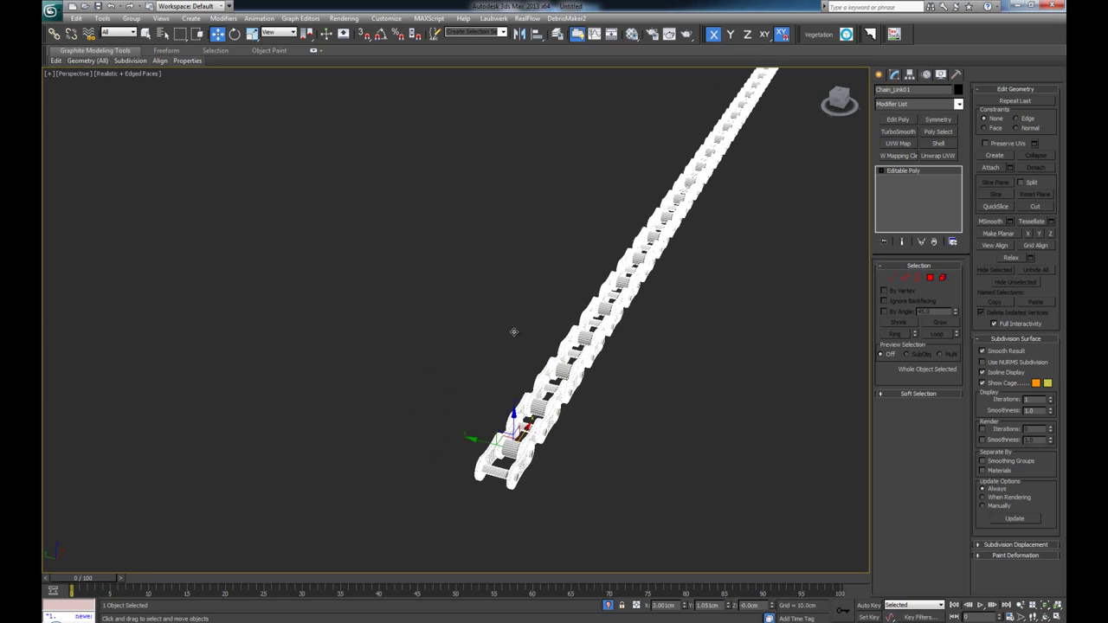
scroll(580, 419, down, 6)
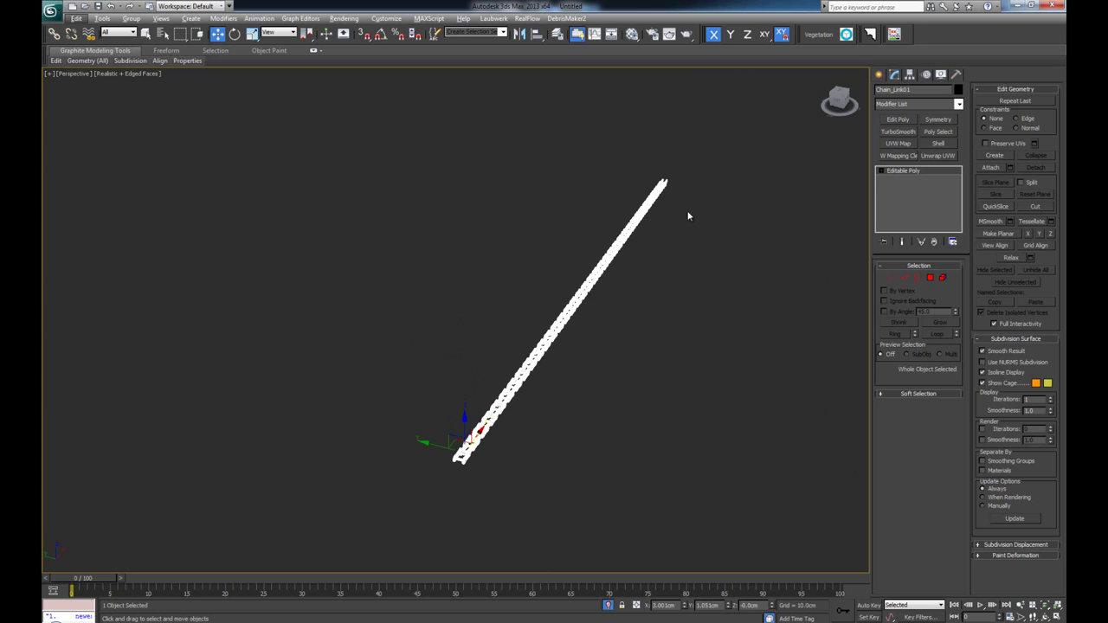
click(611, 323)
key(alt+q)
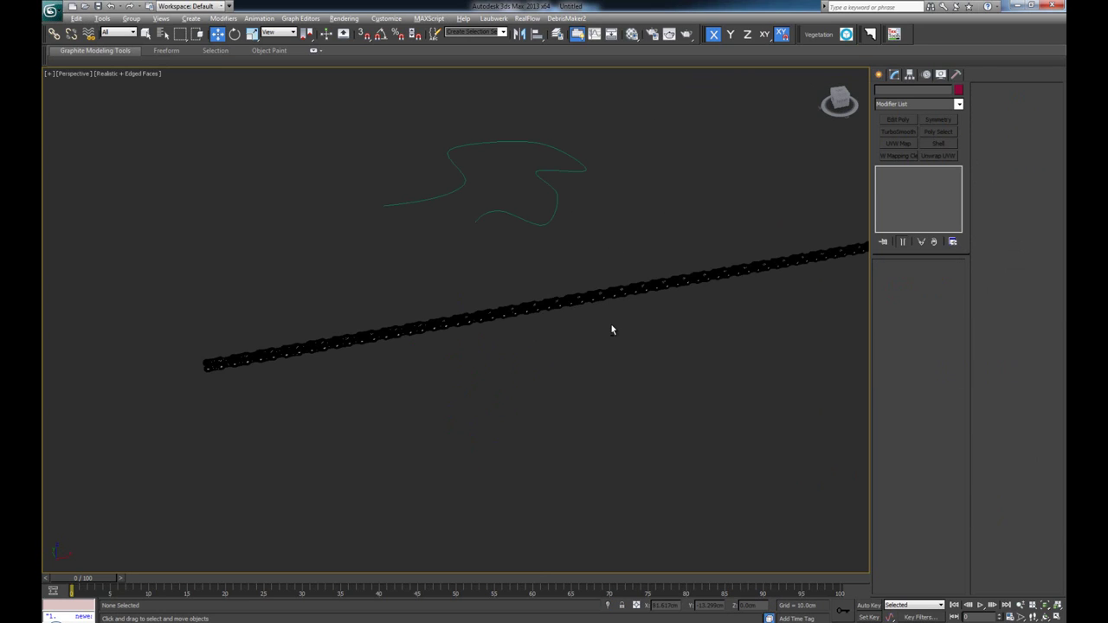
Try a world-space PathDeform (WSM) modifier on the attached chain, using the curved spline Line001 as its path
click(544, 307)
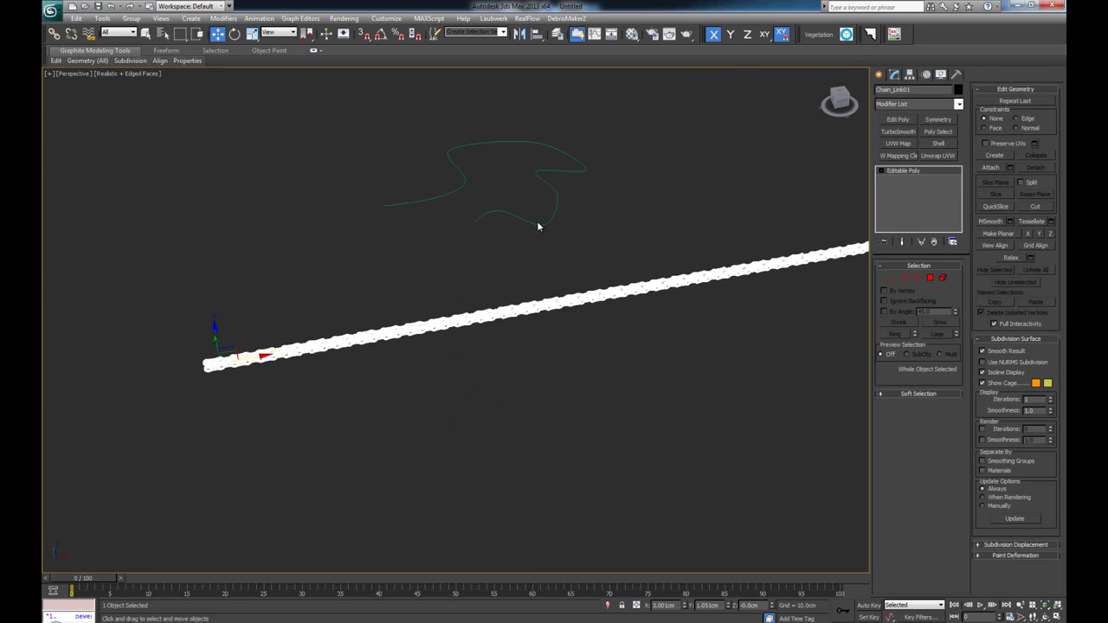
middle_drag(478, 277, 488, 374)
scroll(490, 375, up, 3)
scroll(489, 374, down, 3)
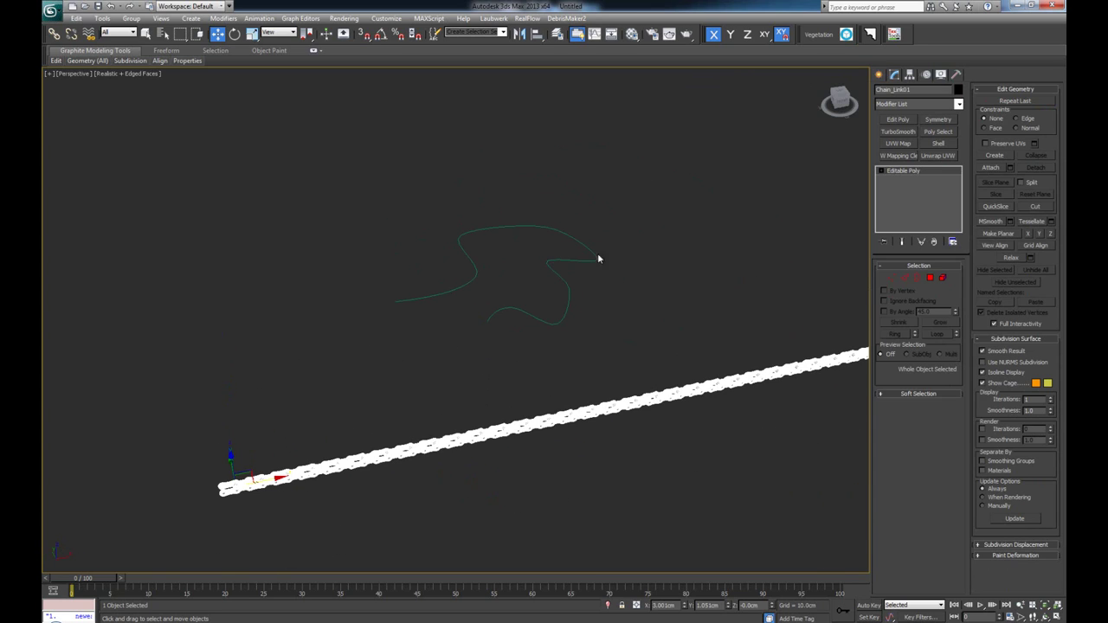
click(897, 104)
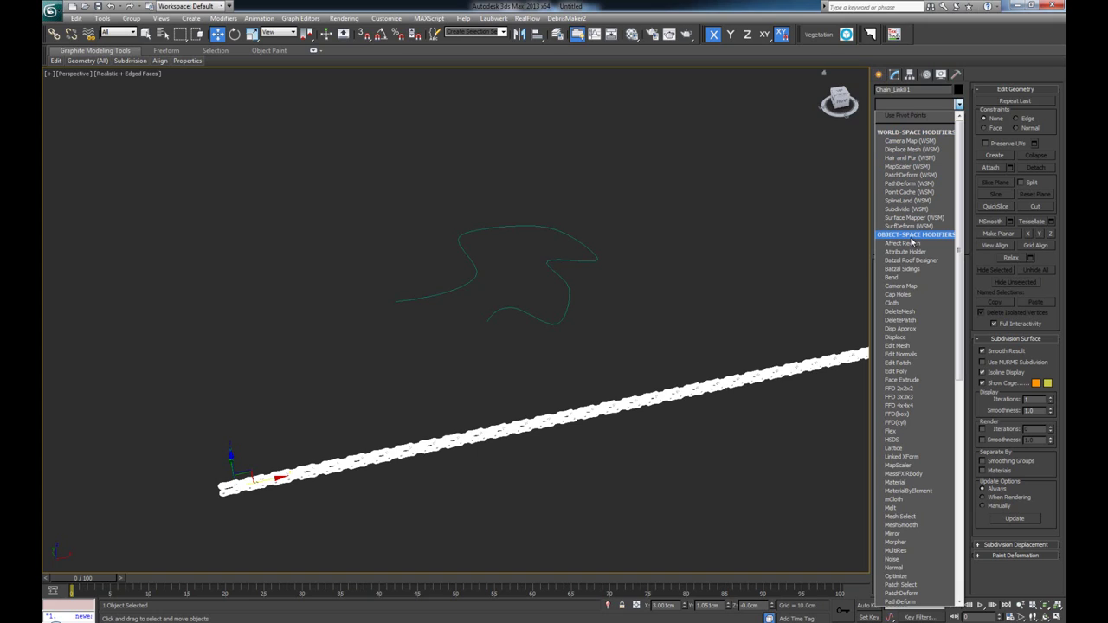
click(923, 187)
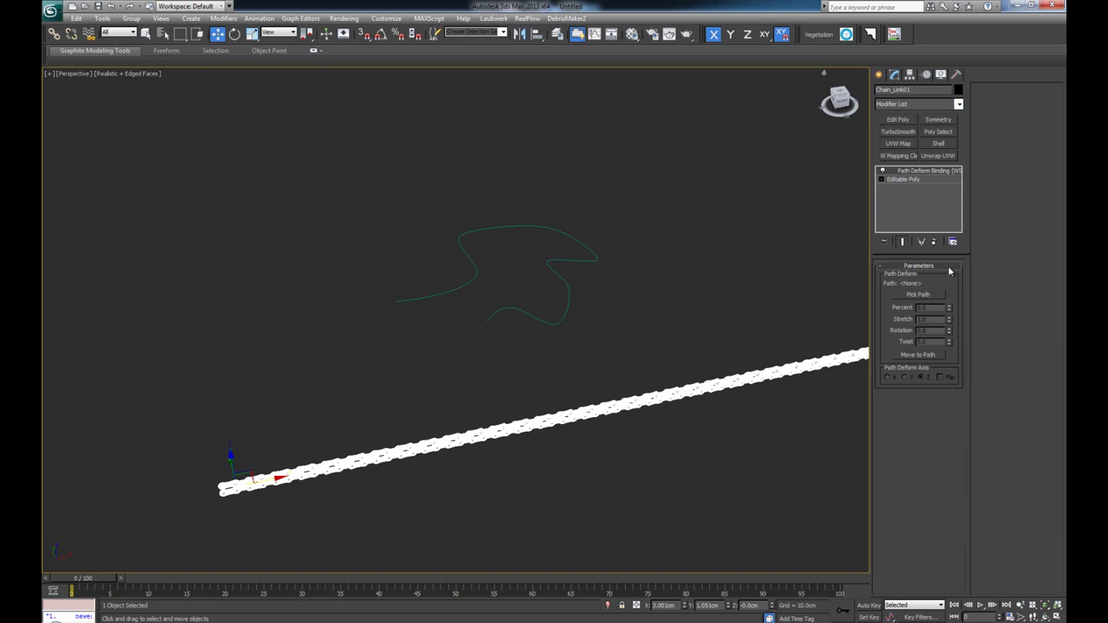
click(916, 295)
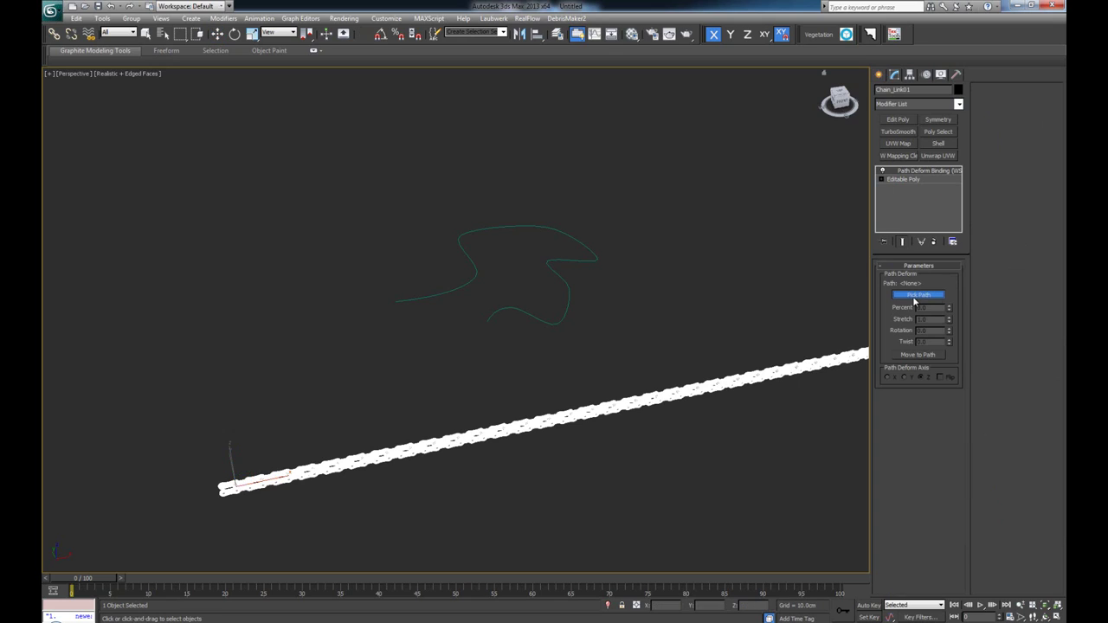
click(562, 322)
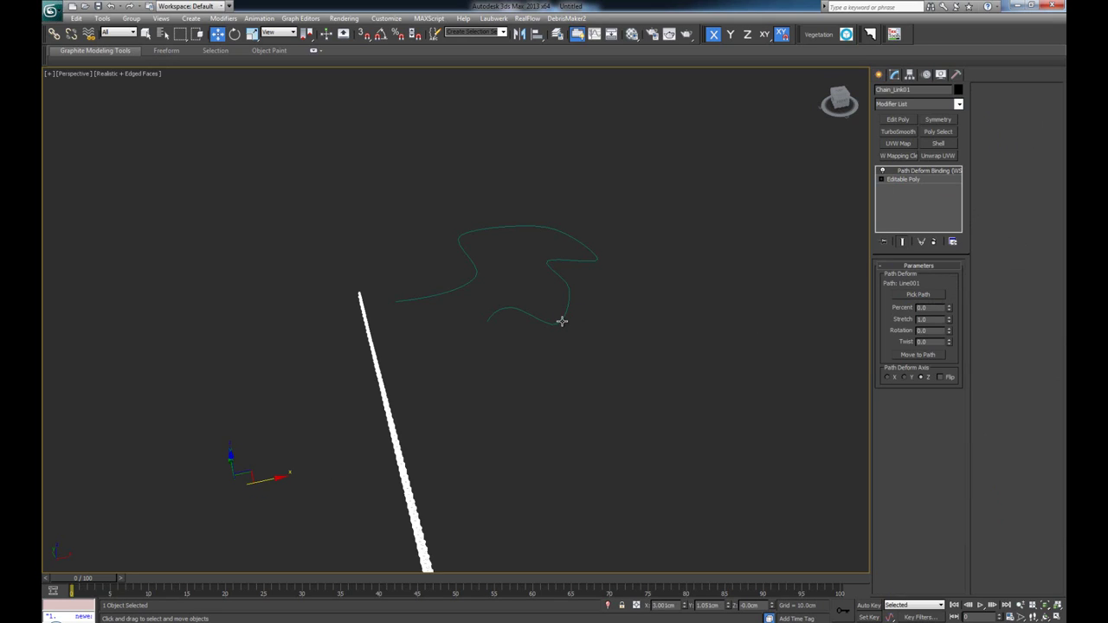
Compare the Z and X deform axes on the world-space path deformation, settling on X
middle_drag(620, 310, 665, 284)
scroll(665, 285, down, 2)
alt+middle_drag(532, 310, 650, 345)
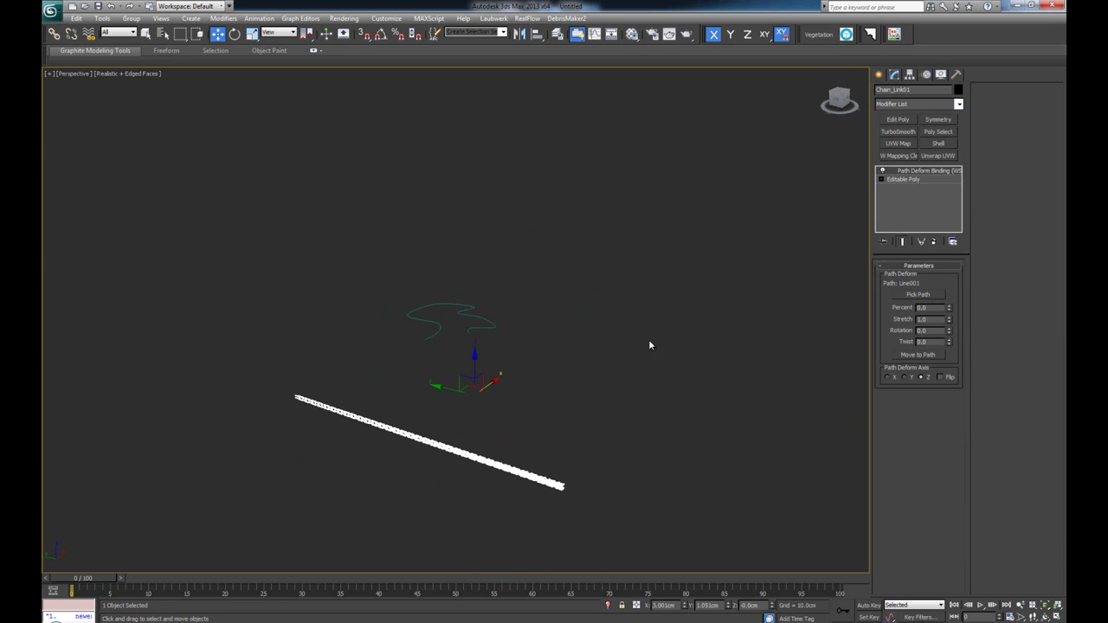
click(889, 377)
alt+middle_drag(604, 364, 571, 317)
scroll(572, 317, up, 2)
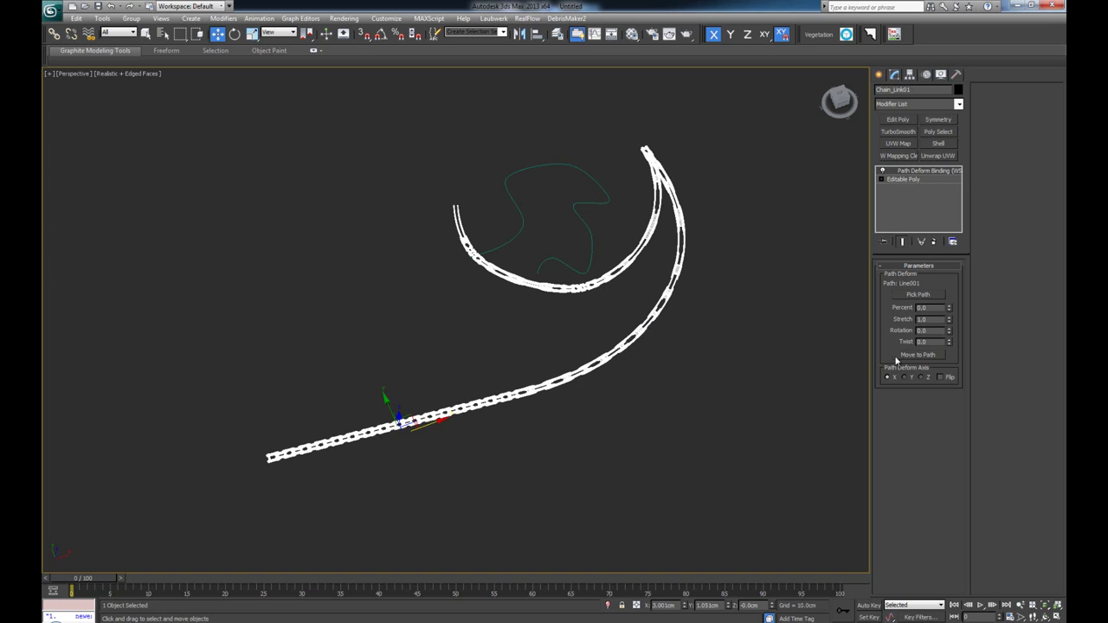
alt+middle_drag(563, 294, 585, 322)
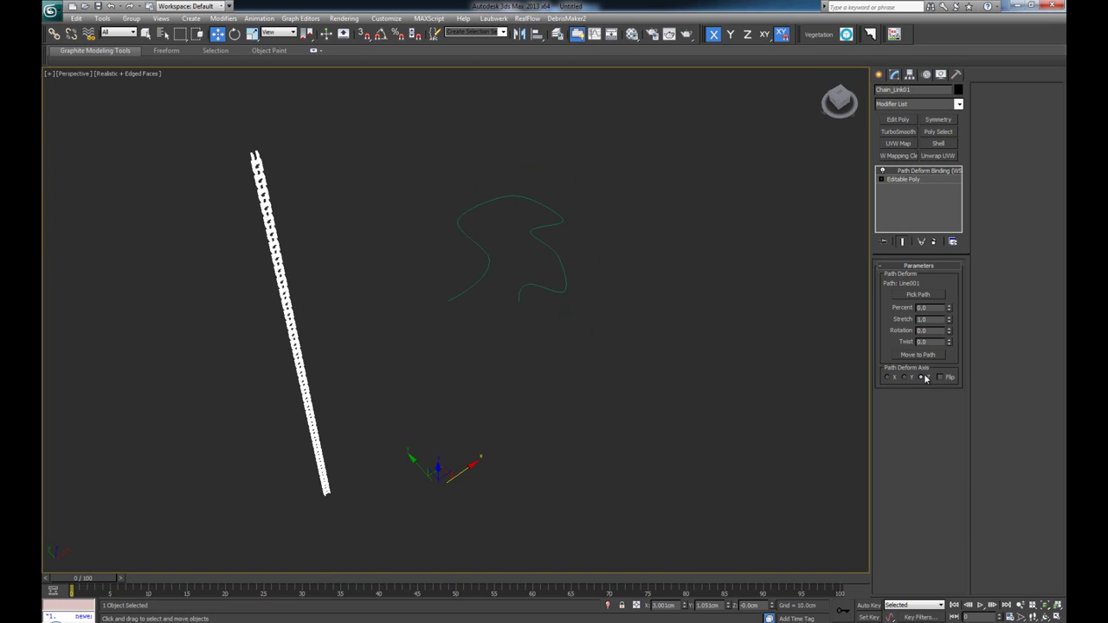
click(924, 378)
click(893, 379)
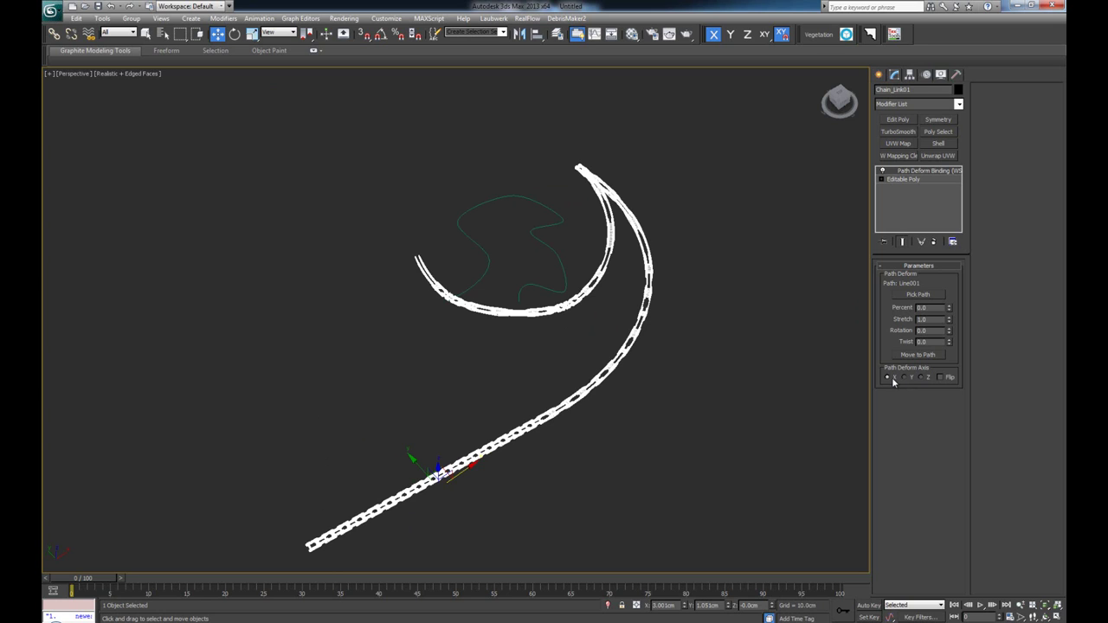
Try sliding the chain to about 46 percent along the path, undo it, and remove the world-space path modifier
drag(949, 307, 959, 254)
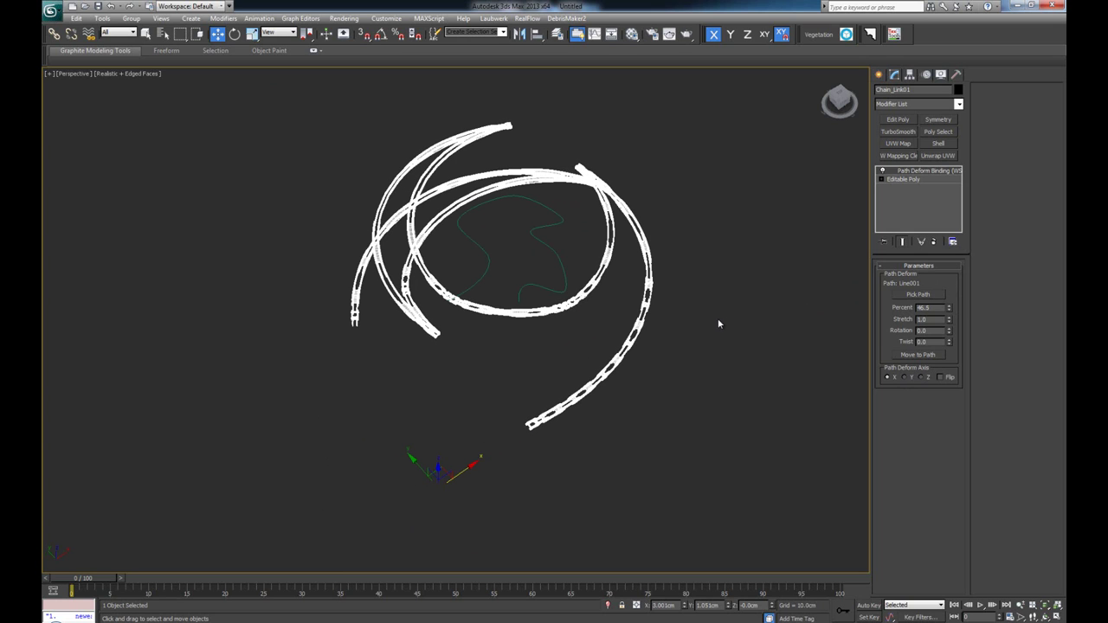
key(ctrl+z)
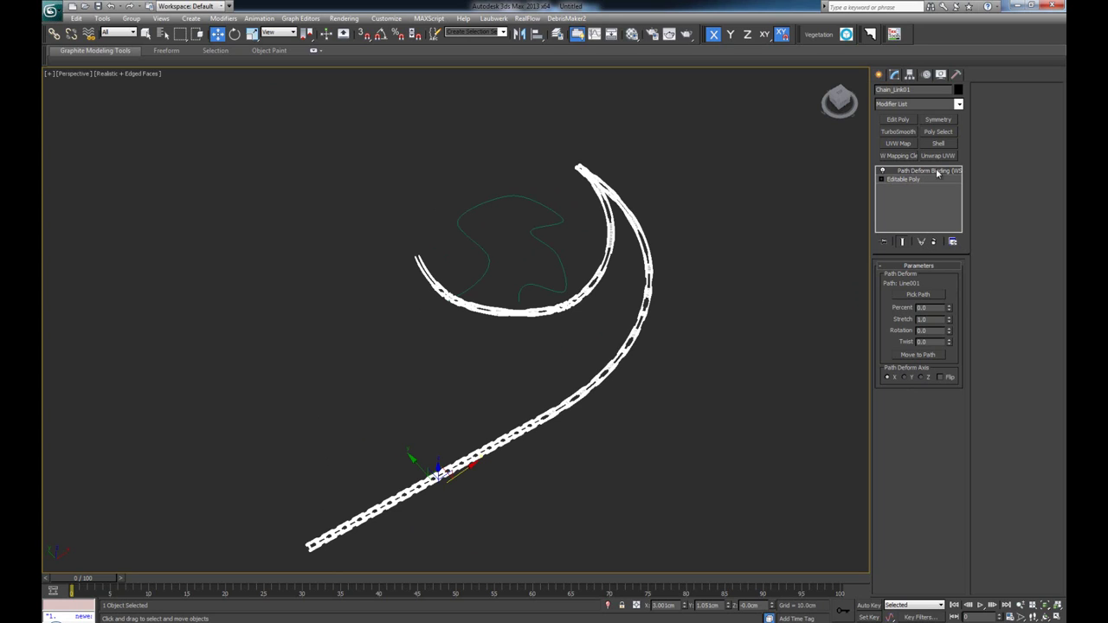
click(936, 244)
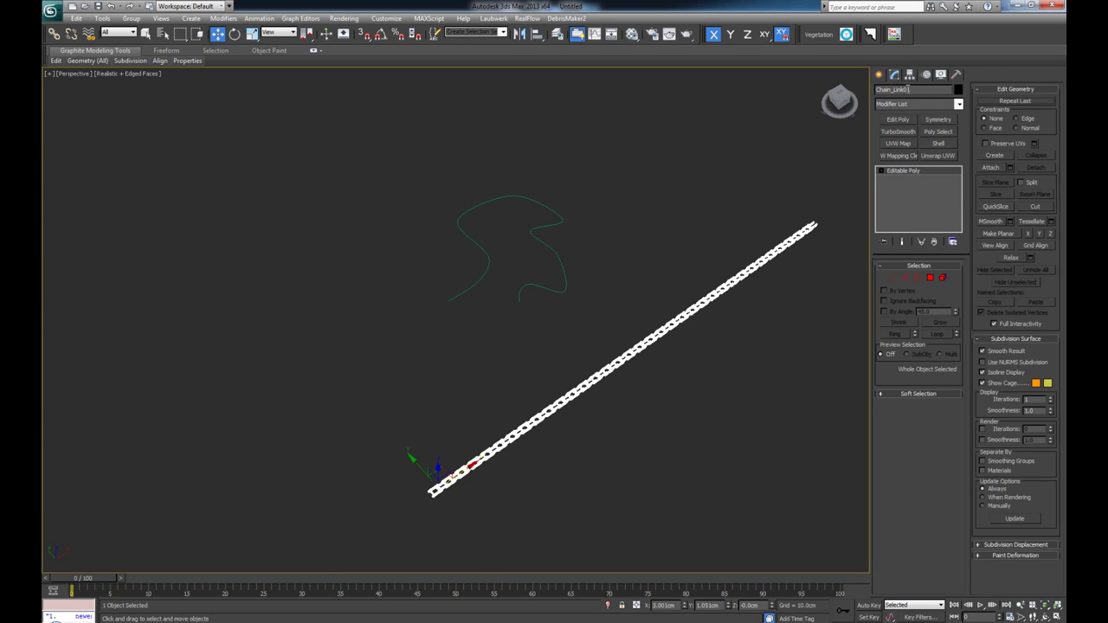
Apply the object-space PathDeform modifier to the straight chain with the curved spline Line001 as its path
click(915, 105)
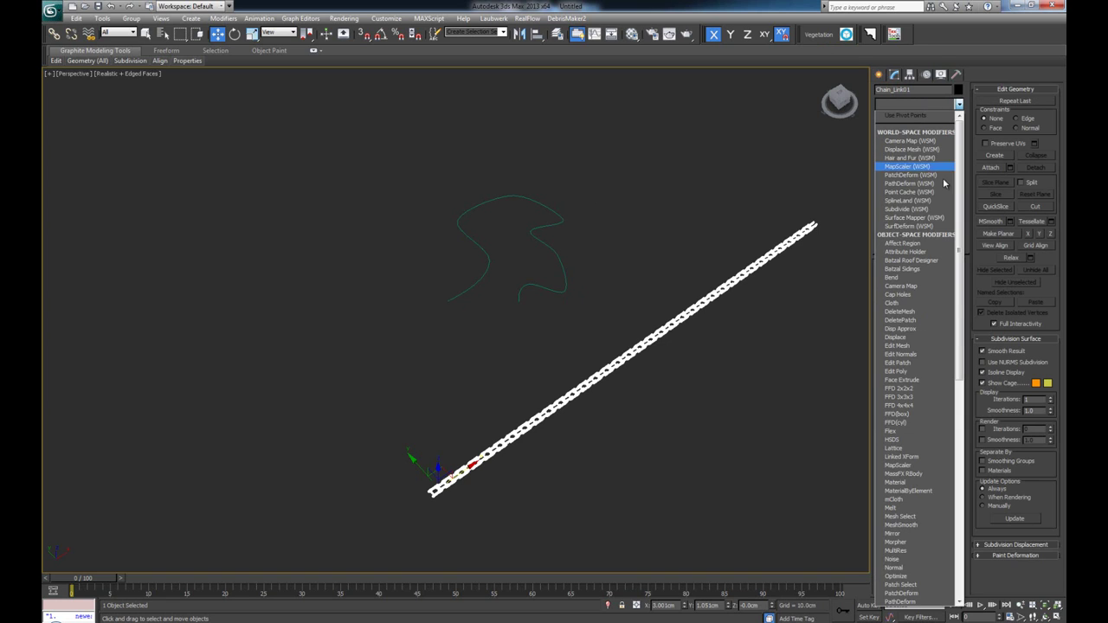
drag(962, 183, 960, 364)
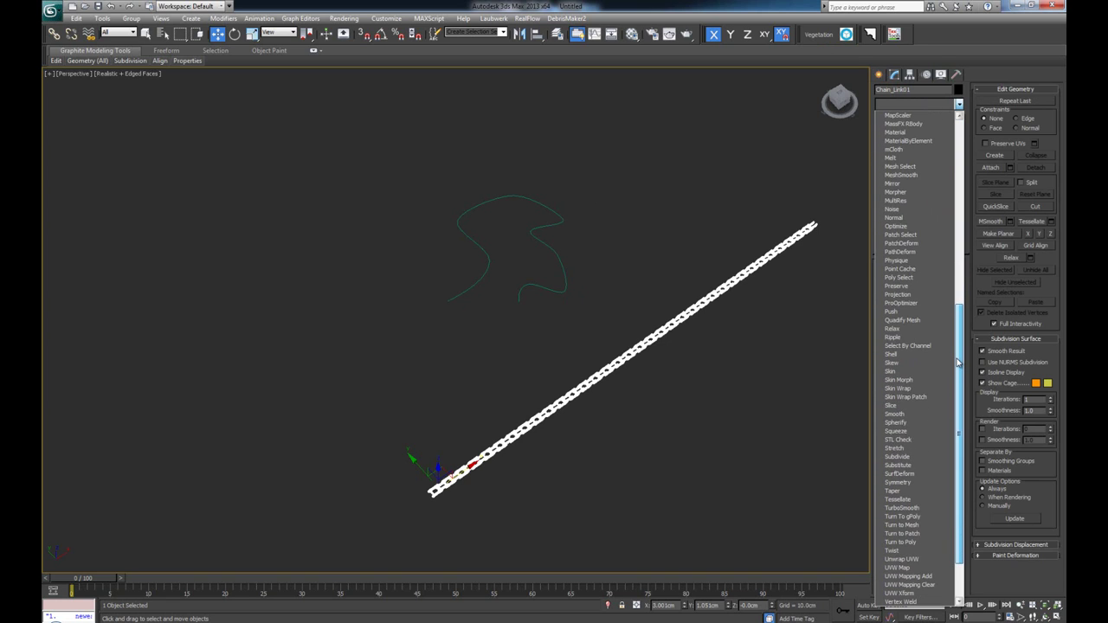
click(925, 252)
click(923, 295)
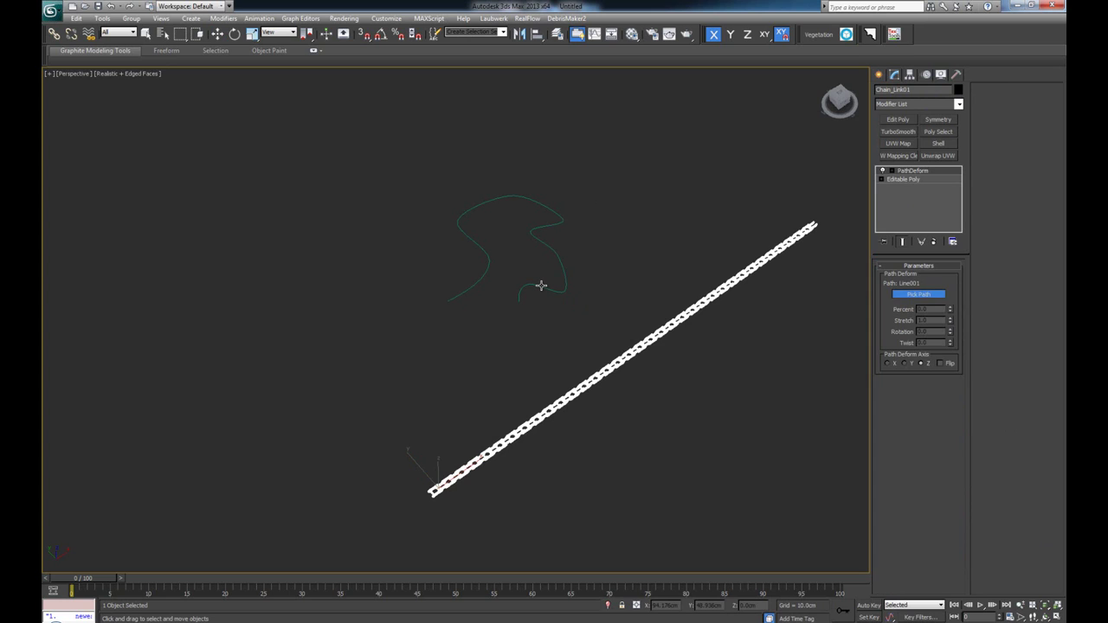
click(541, 285)
Set the path deform axis to X and turn off edged faces in the perspective view
mouse_move(539, 382)
alt+middle_down()
mouse_move(500, 280)
mouse_move(495, 379)
mouse_move(520, 373)
alt+middle_up()
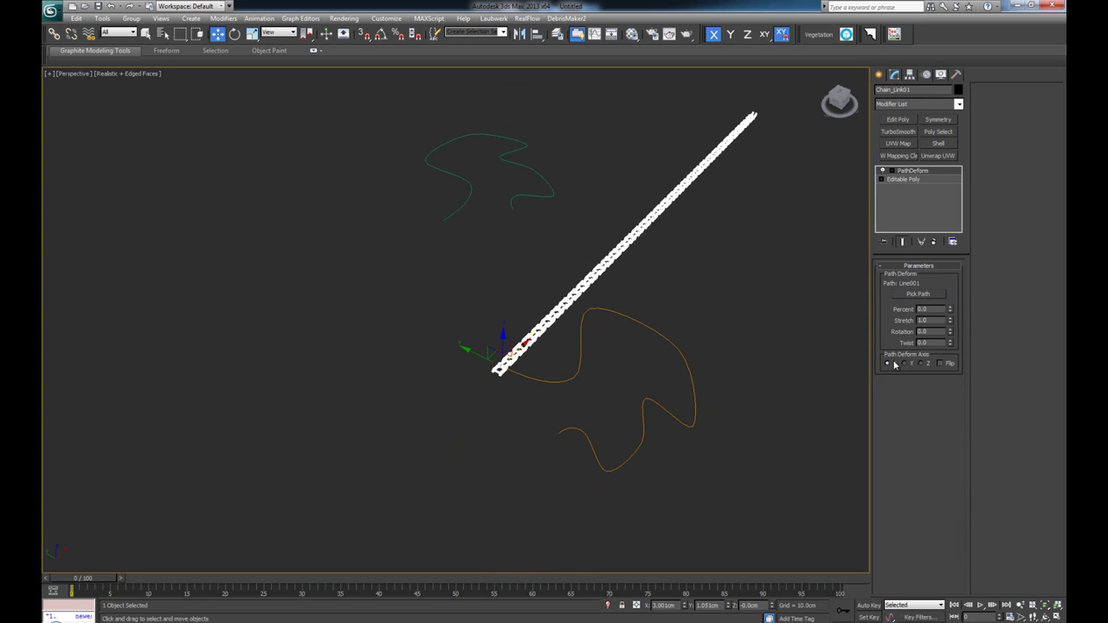
click(894, 363)
alt+middle_drag(593, 353, 571, 364)
key(F4)
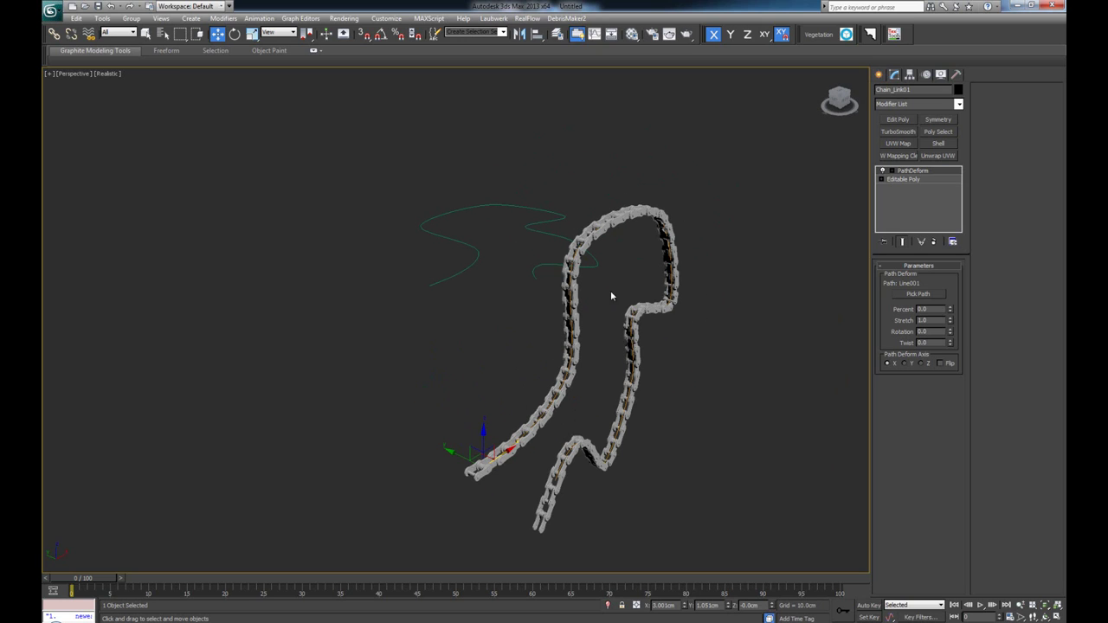
Examine the deformed chain from several angles, checking how the links bend at the spline's tight corners
scroll(614, 291, up, 6)
middle_drag(635, 411, 455, 275)
alt+middle_drag(509, 353, 563, 312)
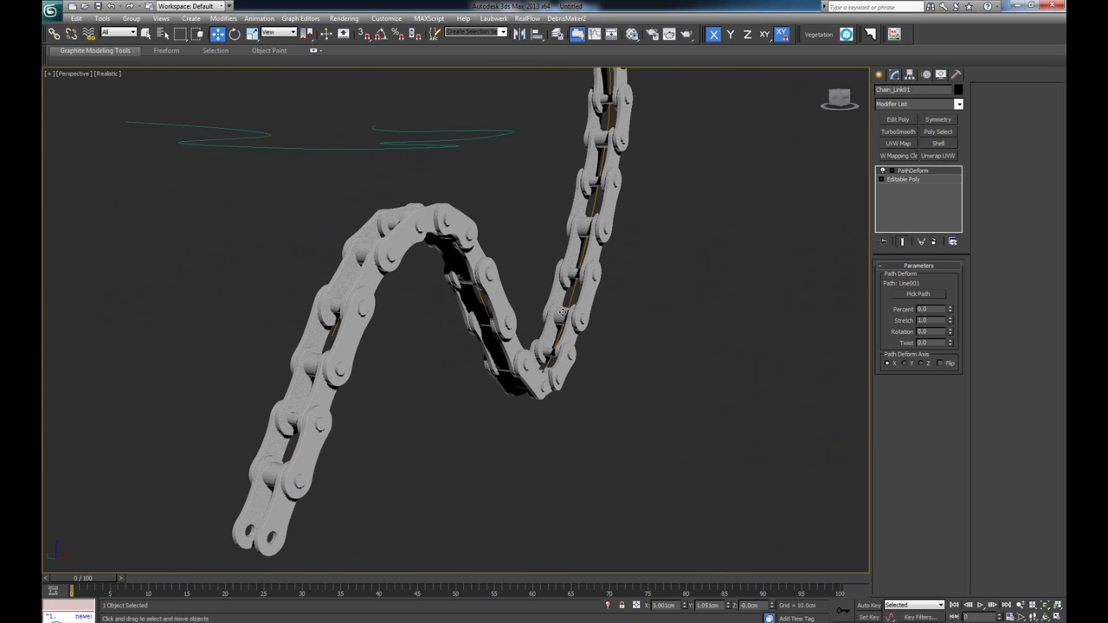
alt+middle_drag(572, 214, 503, 368)
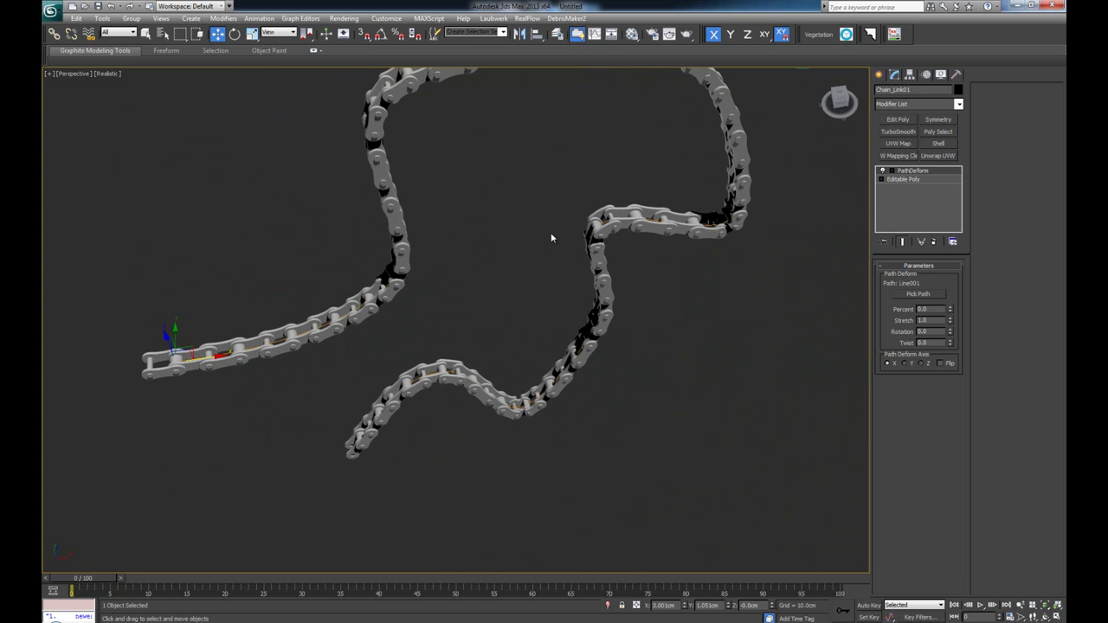
alt+middle_drag(549, 235, 562, 281)
alt+middle_drag(521, 351, 546, 325)
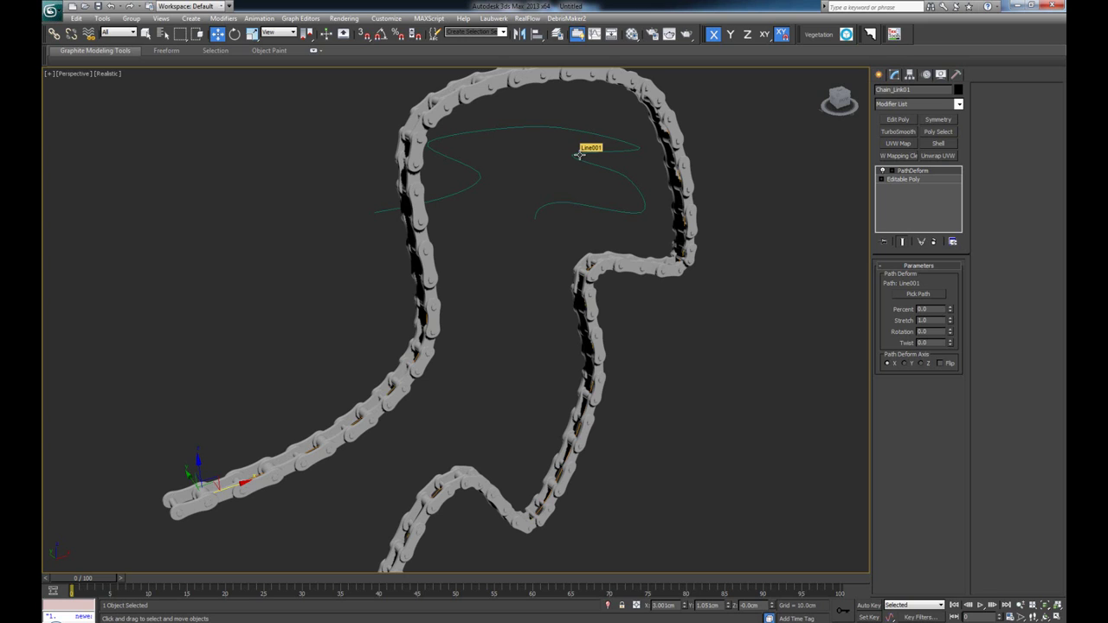
alt+middle_drag(584, 191, 537, 288)
alt+middle_drag(473, 263, 496, 226)
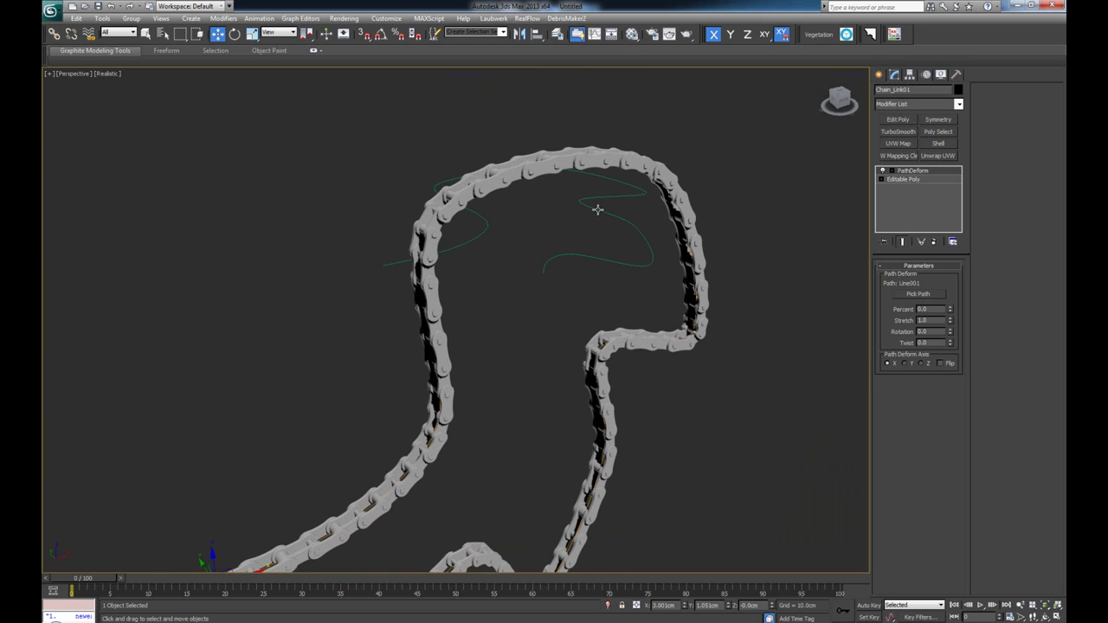
middle_drag(605, 345, 536, 305)
scroll(536, 310, up, 10)
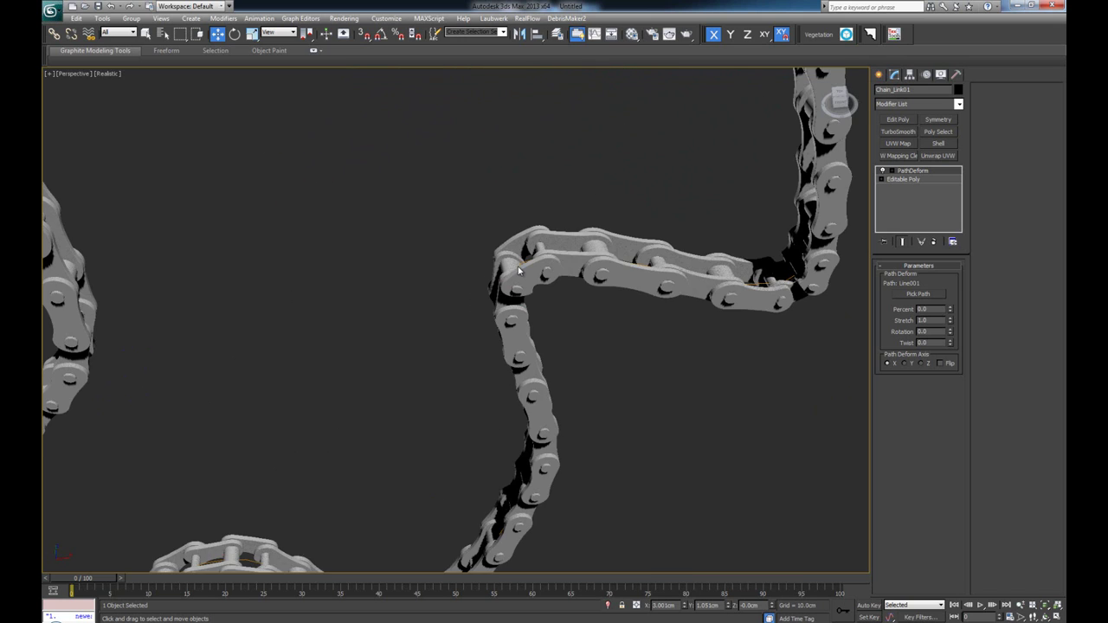
alt+middle_drag(594, 308, 601, 280)
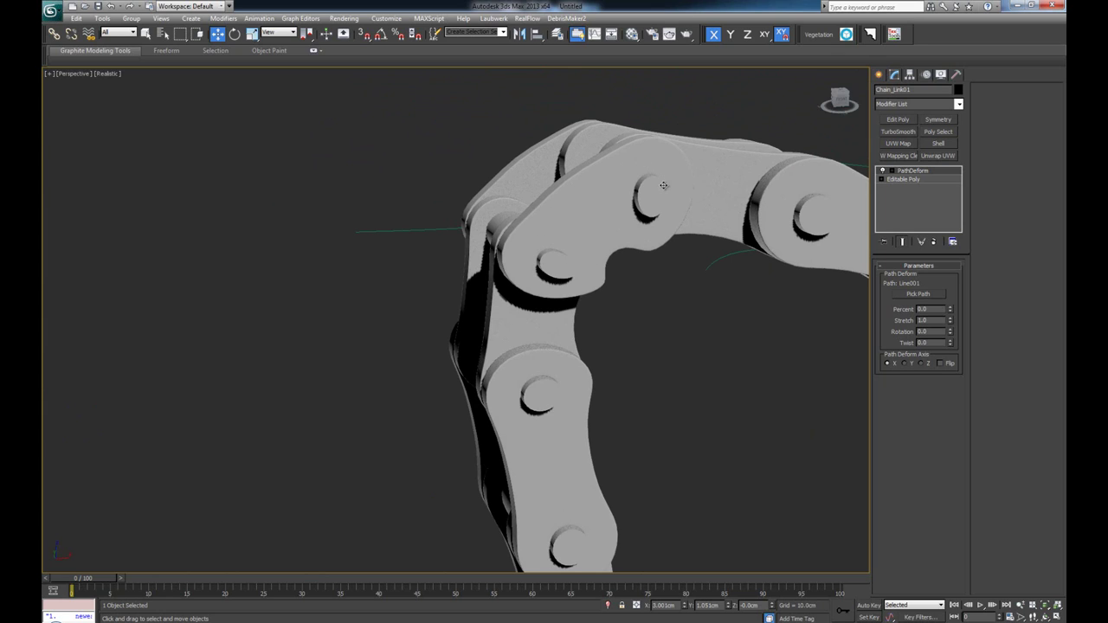
scroll(576, 262, down, 5)
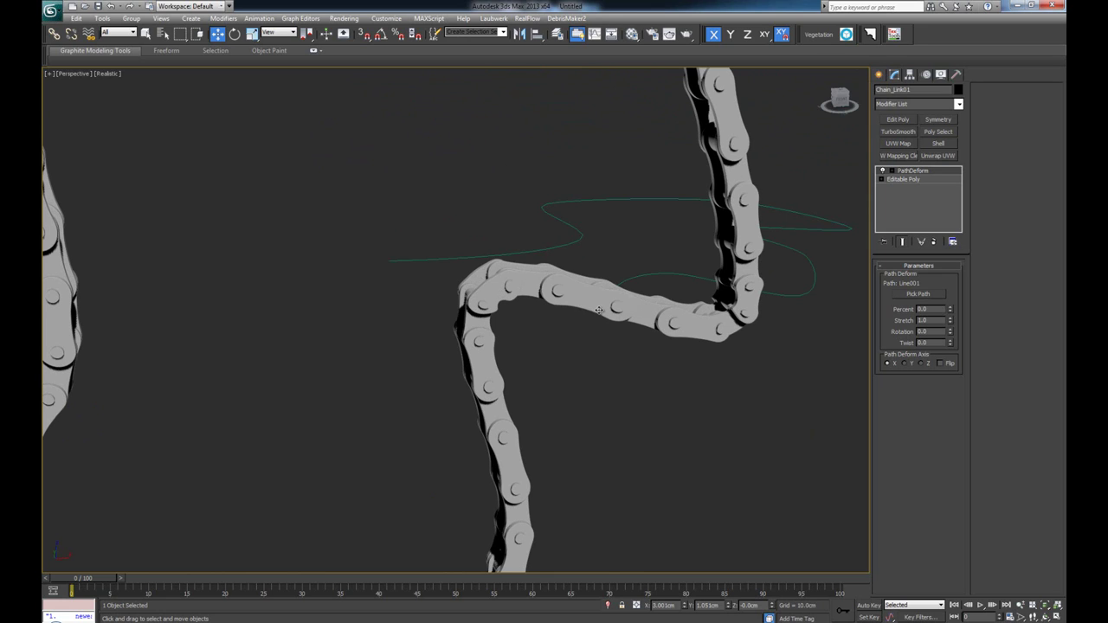
scroll(552, 293, down, 6)
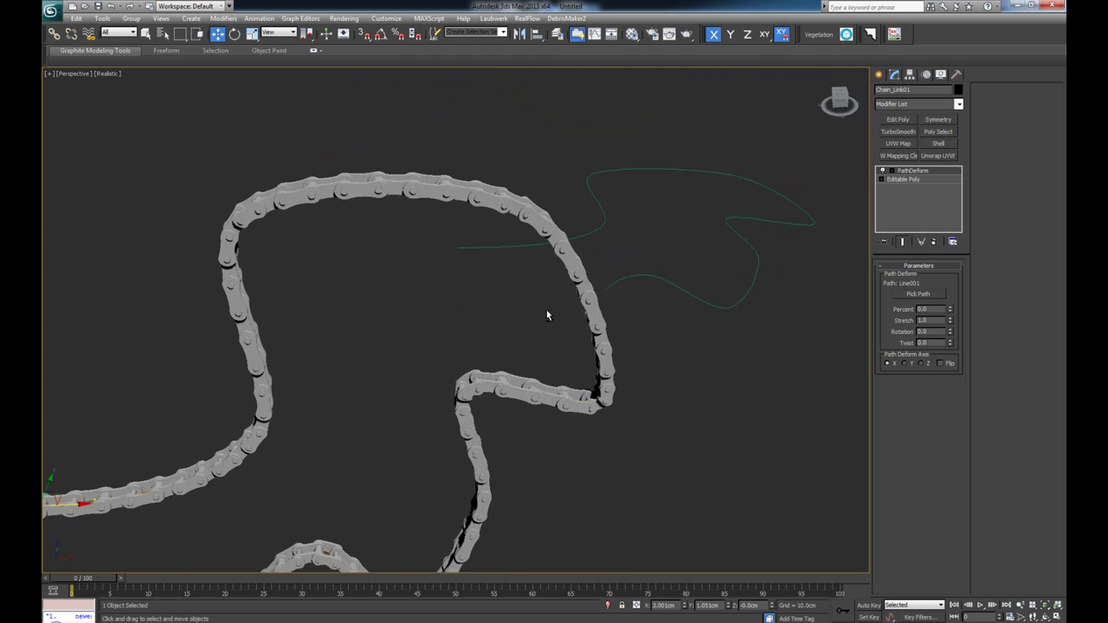
Convert the eight inner vertices of the path spline Line001 to Bezier Corner
click(702, 291)
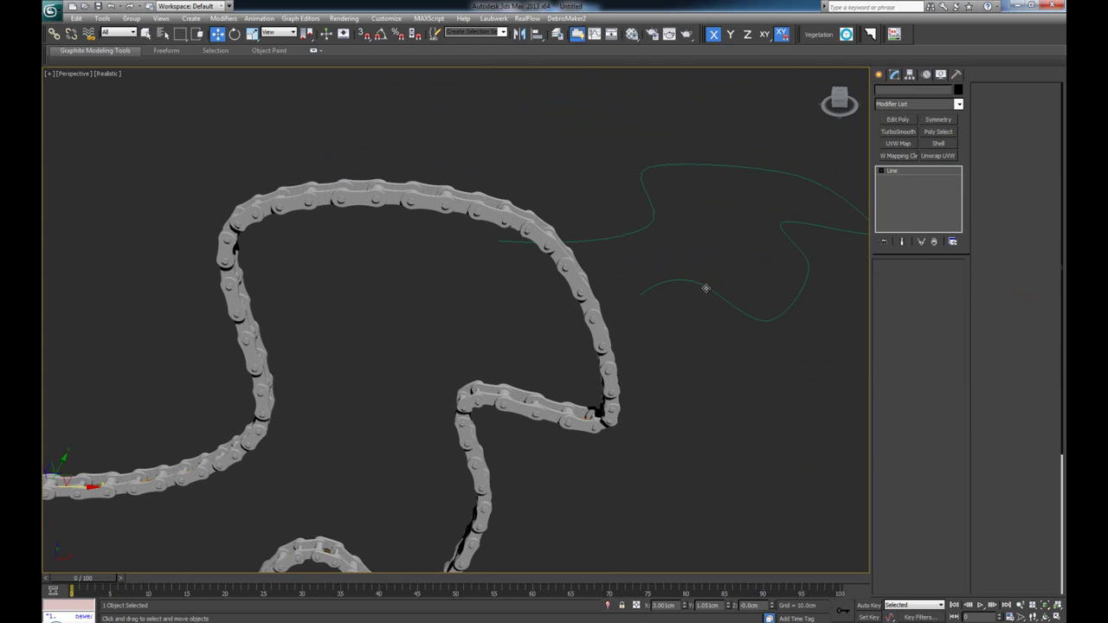
middle_drag(701, 297, 597, 303)
key(1)
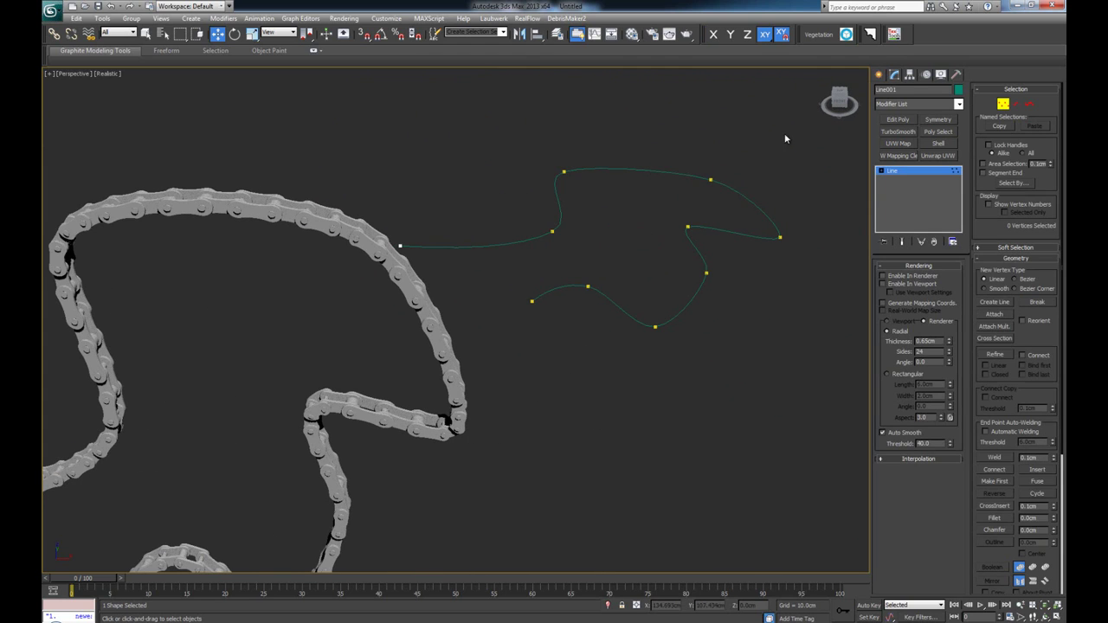
drag(630, 233, 533, 257)
drag(649, 275, 589, 262)
ctrl+drag(683, 325, 733, 343)
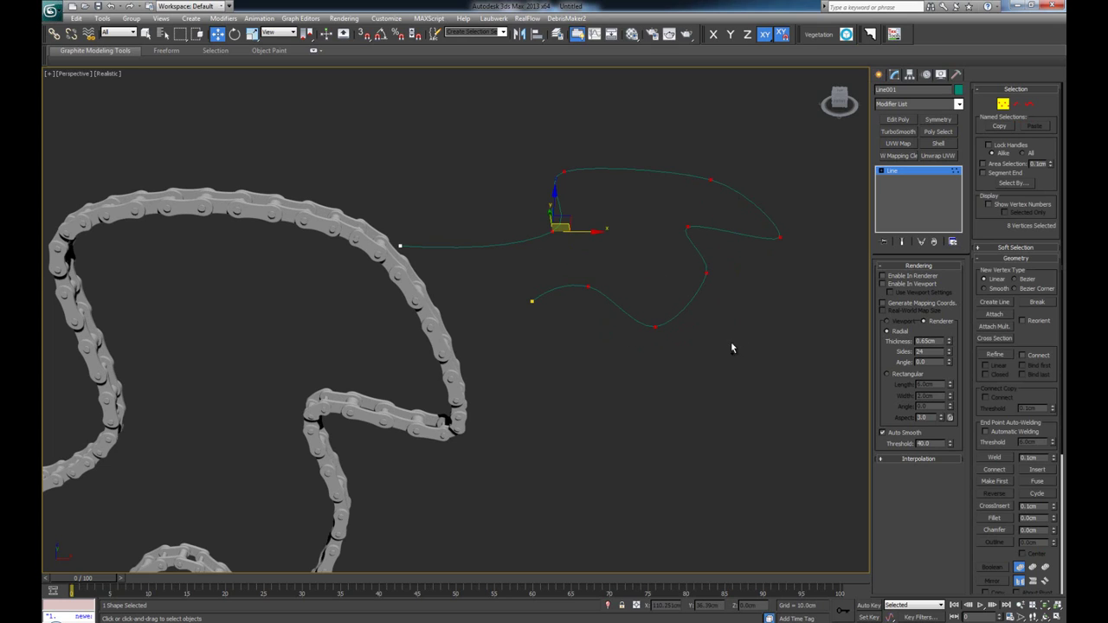
right_click(706, 276)
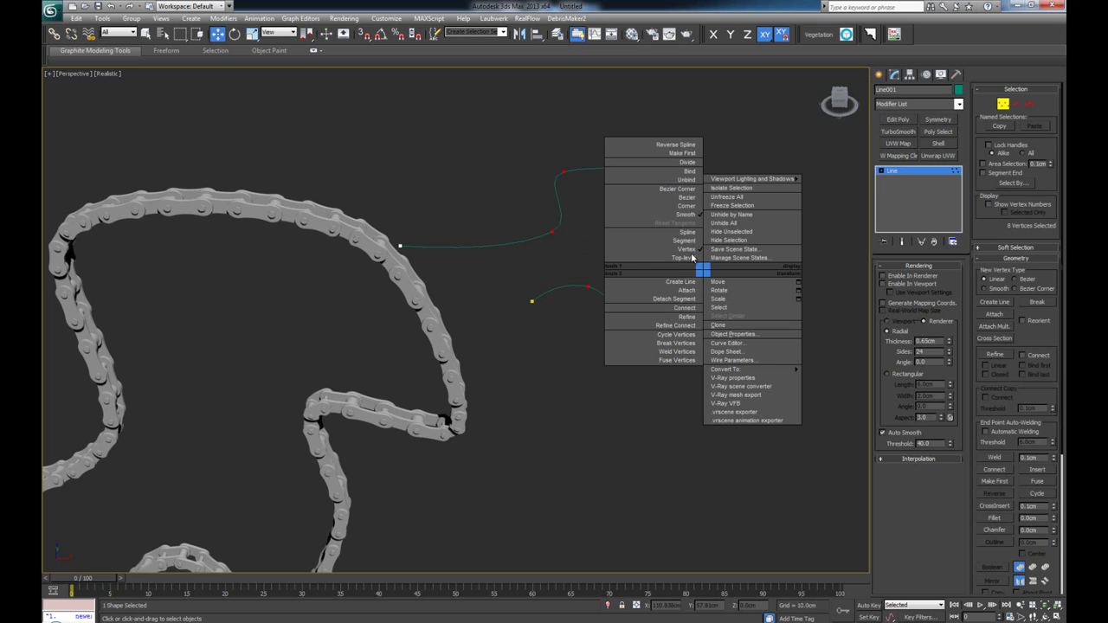
click(684, 189)
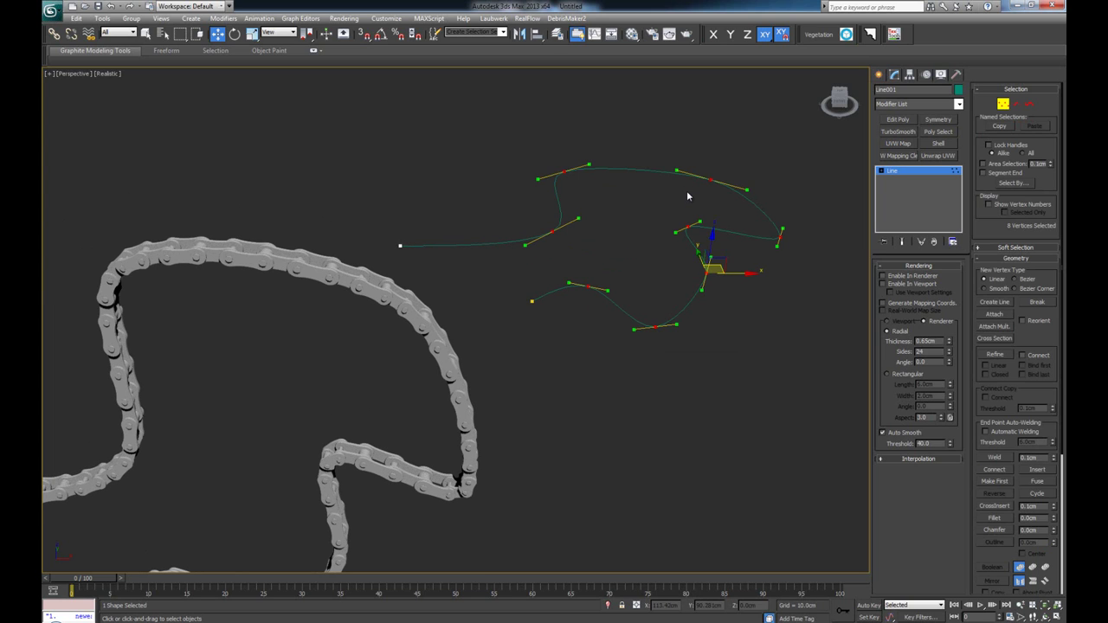
Check the bends along the chain and leave vertex editing on the path spline
middle_drag(369, 386, 533, 275)
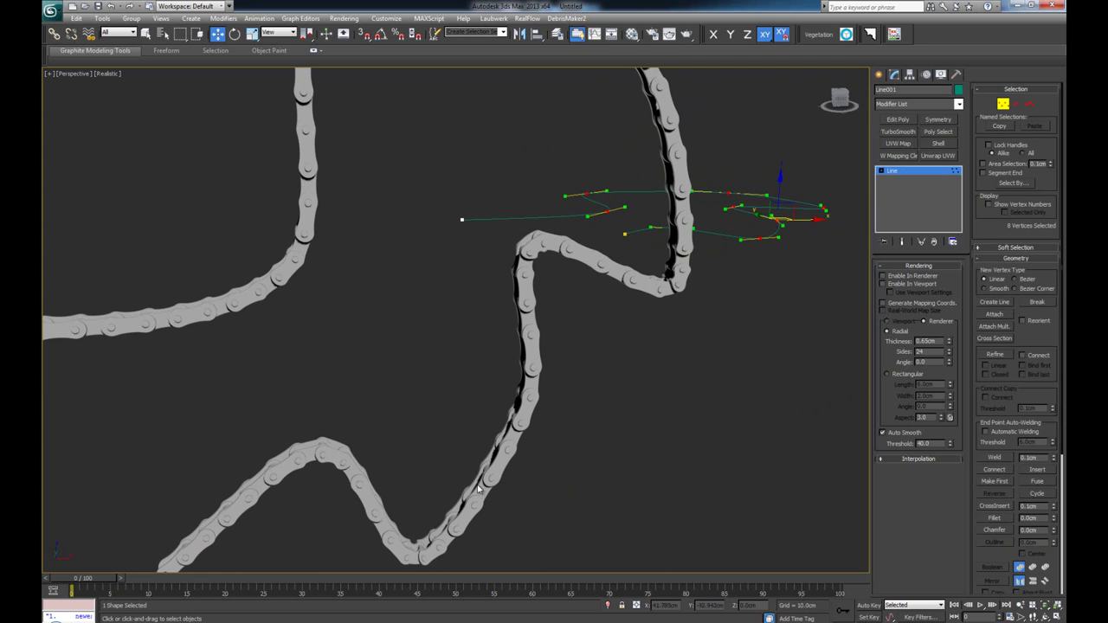
middle_drag(617, 261, 595, 313)
scroll(595, 312, down, 3)
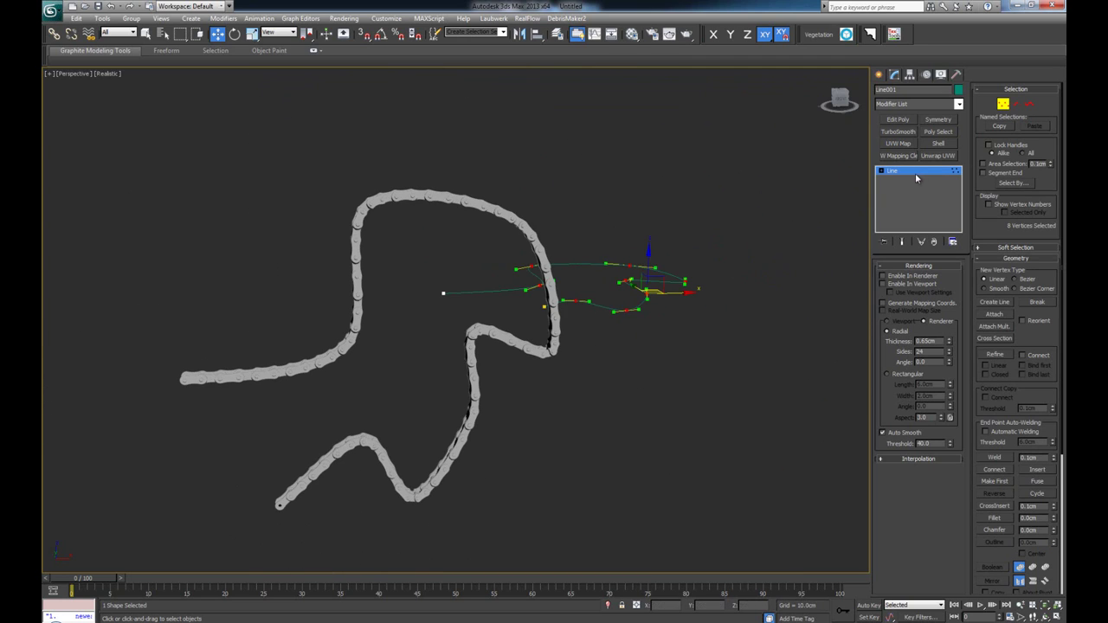
click(1004, 104)
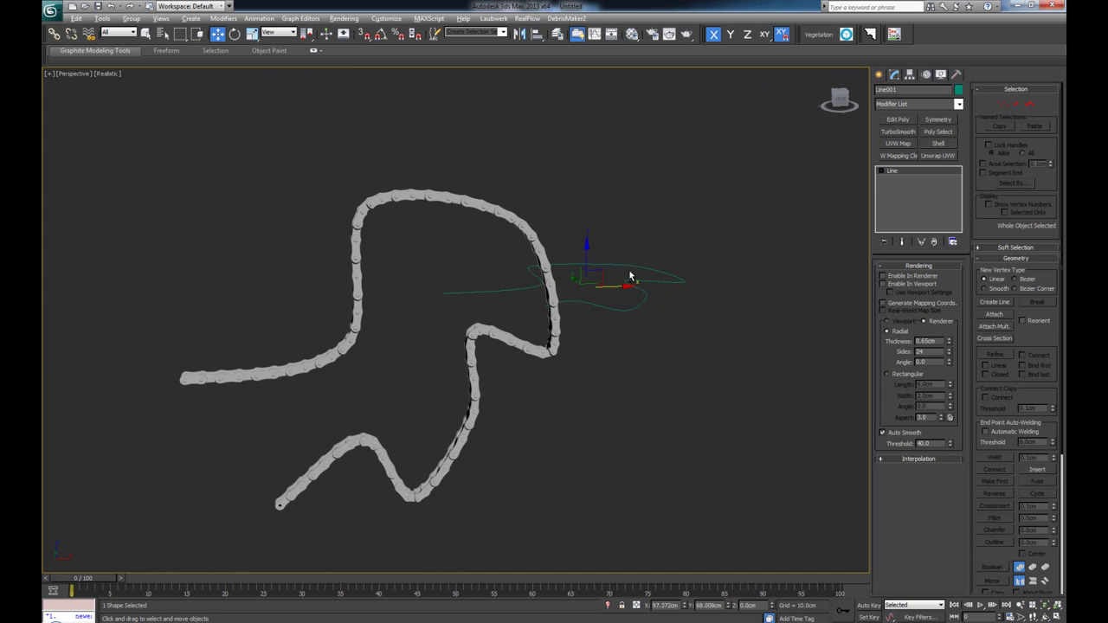
drag(628, 275, 636, 285)
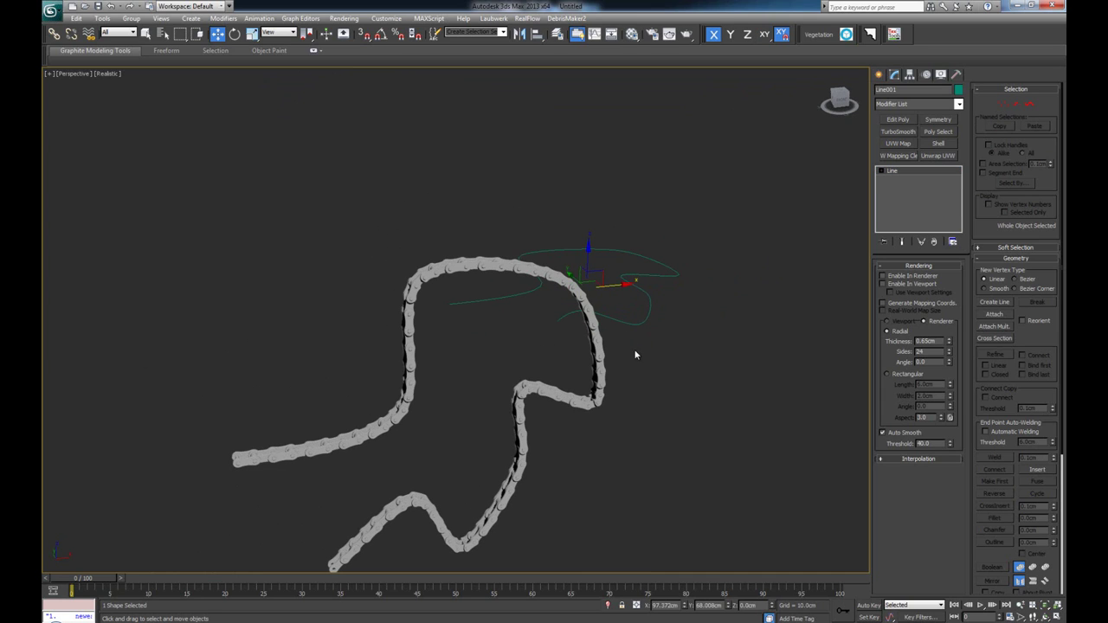
Apply the Normalize Spline modifier to the path spline Line001
middle_drag(623, 361, 581, 346)
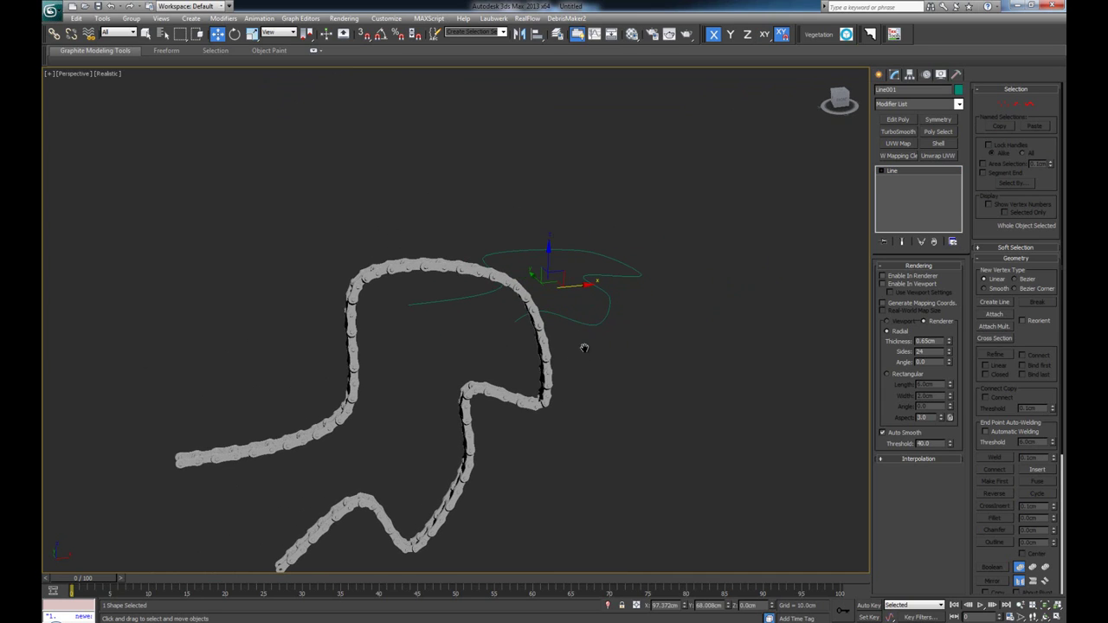
click(917, 103)
click(917, 103)
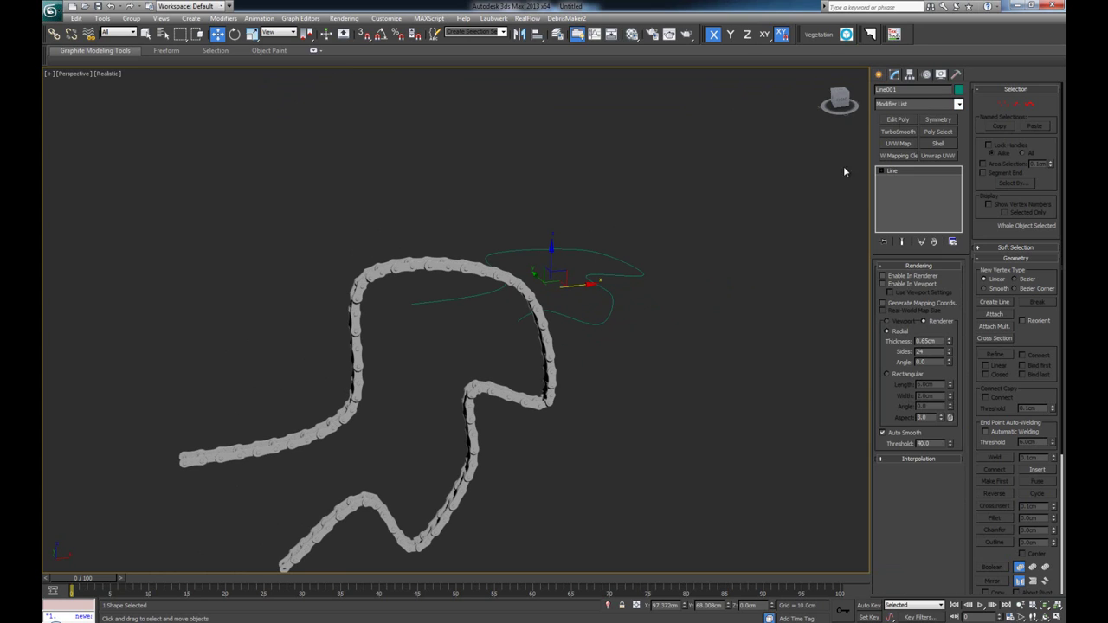
drag(648, 245, 622, 278)
mouse_move(598, 331)
alt+middle_down()
mouse_move(609, 332)
mouse_move(587, 336)
alt+middle_up()
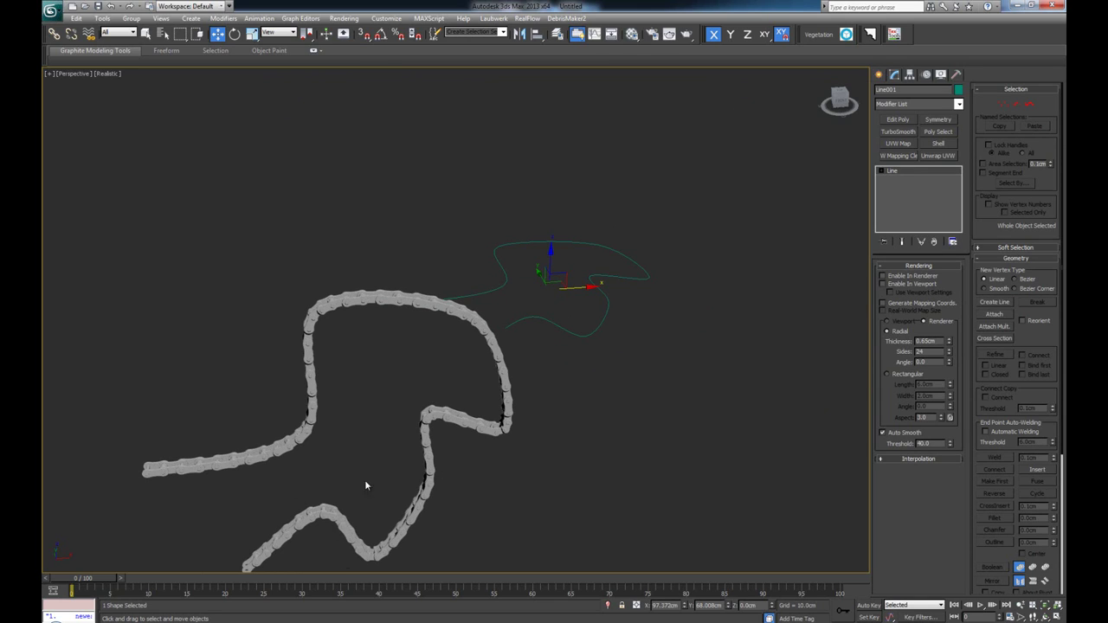
drag(667, 206, 584, 315)
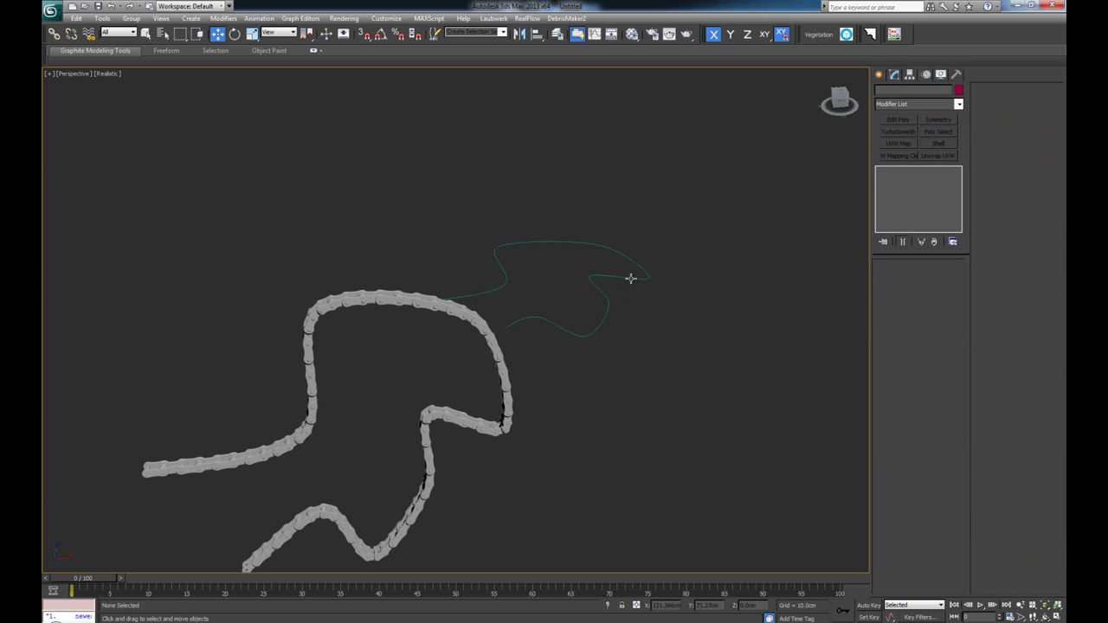
click(912, 105)
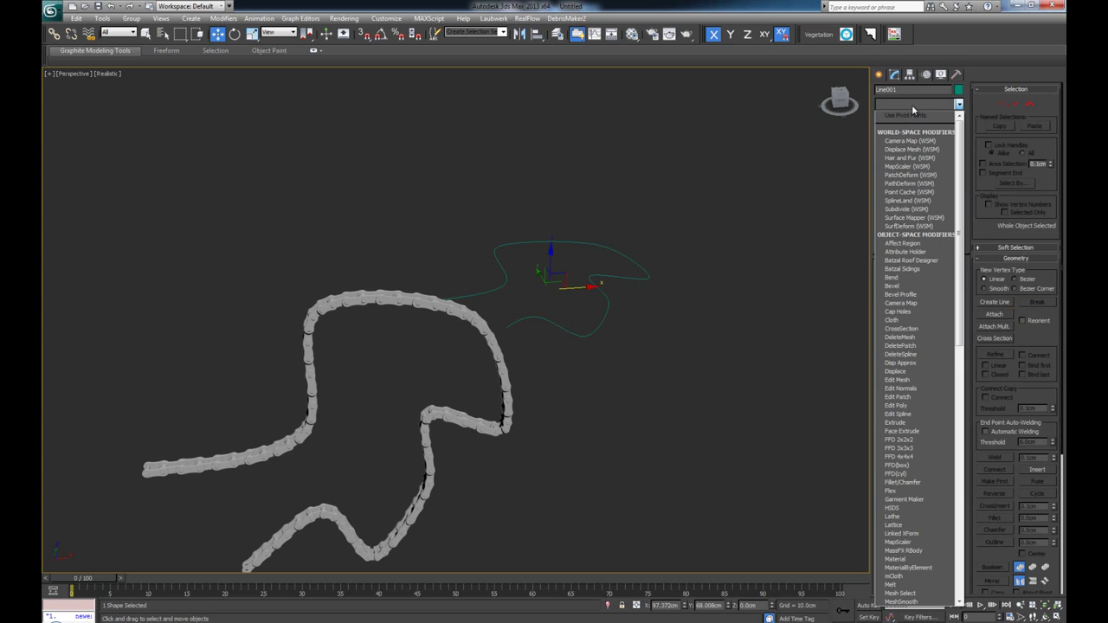
drag(957, 141, 953, 253)
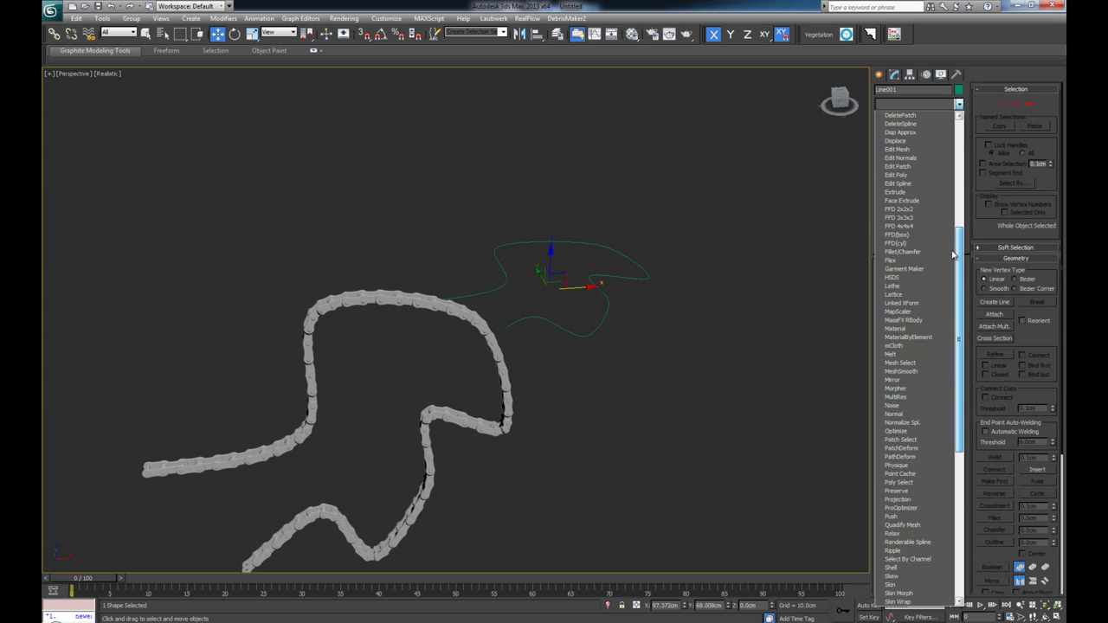
click(905, 424)
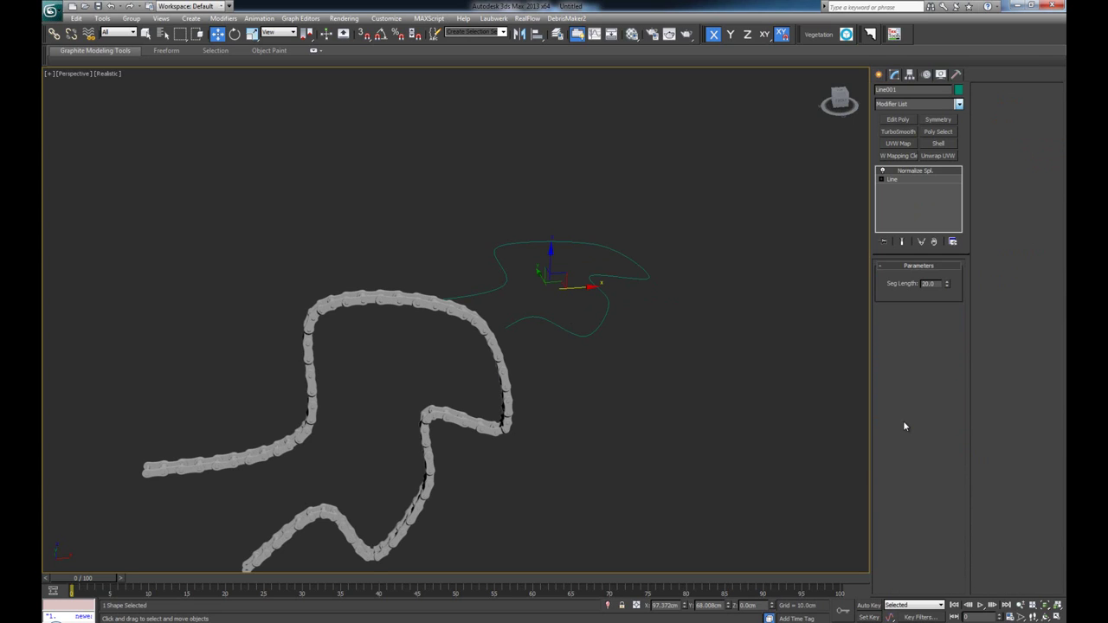
Set the segment length of the Normalize Spline modifier on the path to 1.0
middle_drag(555, 397, 529, 376)
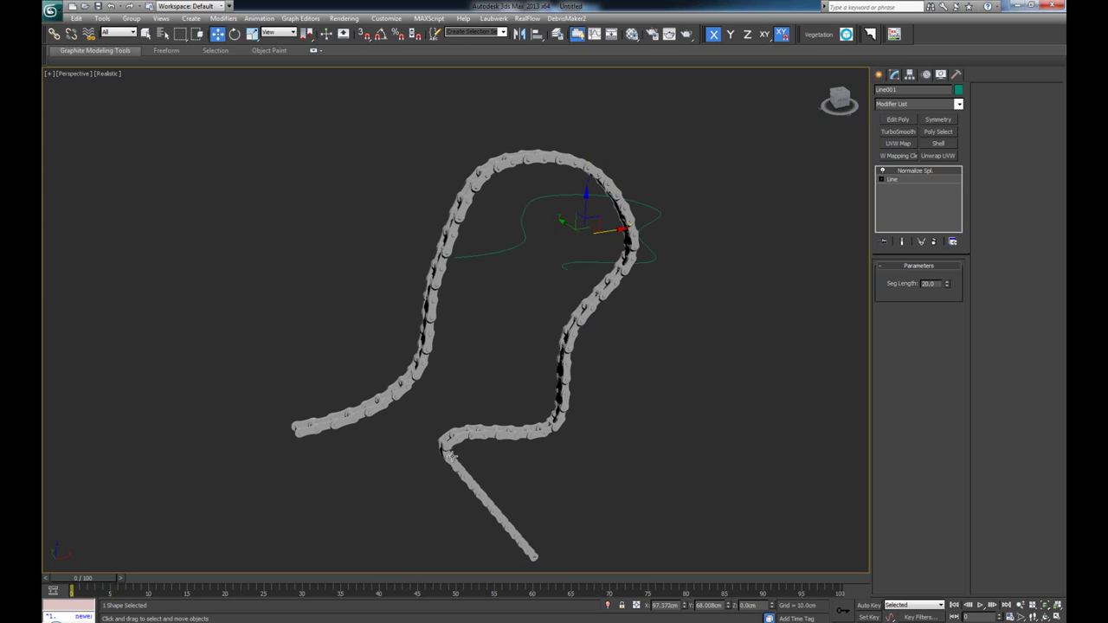
mouse_move(463, 476)
alt+middle_down()
mouse_move(487, 479)
mouse_move(445, 493)
mouse_move(457, 492)
alt+middle_up()
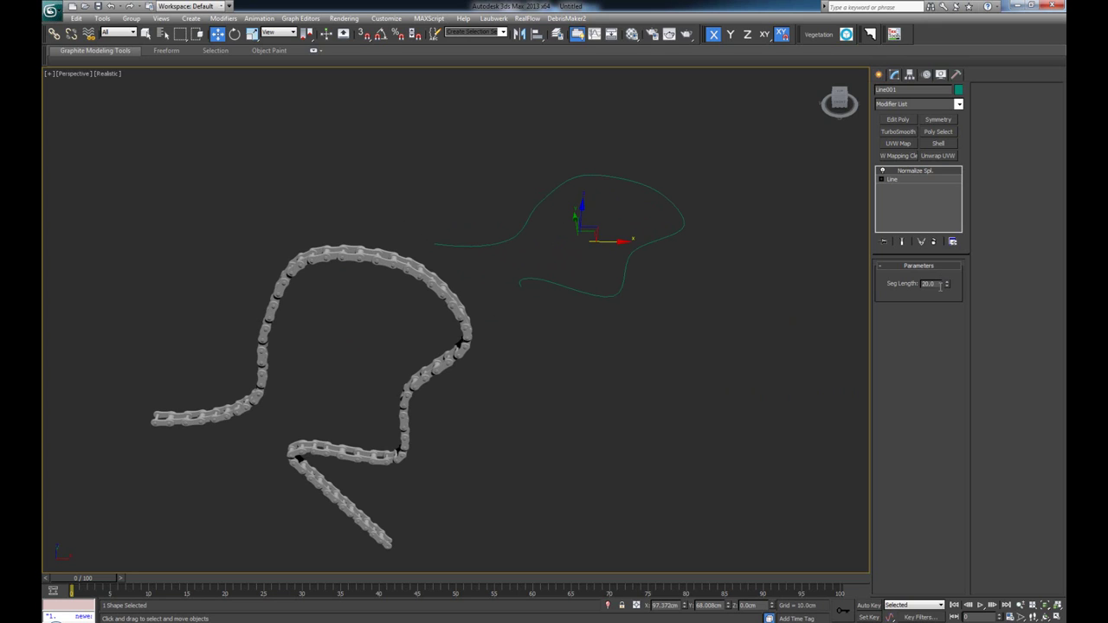
scroll(591, 362, up, 8)
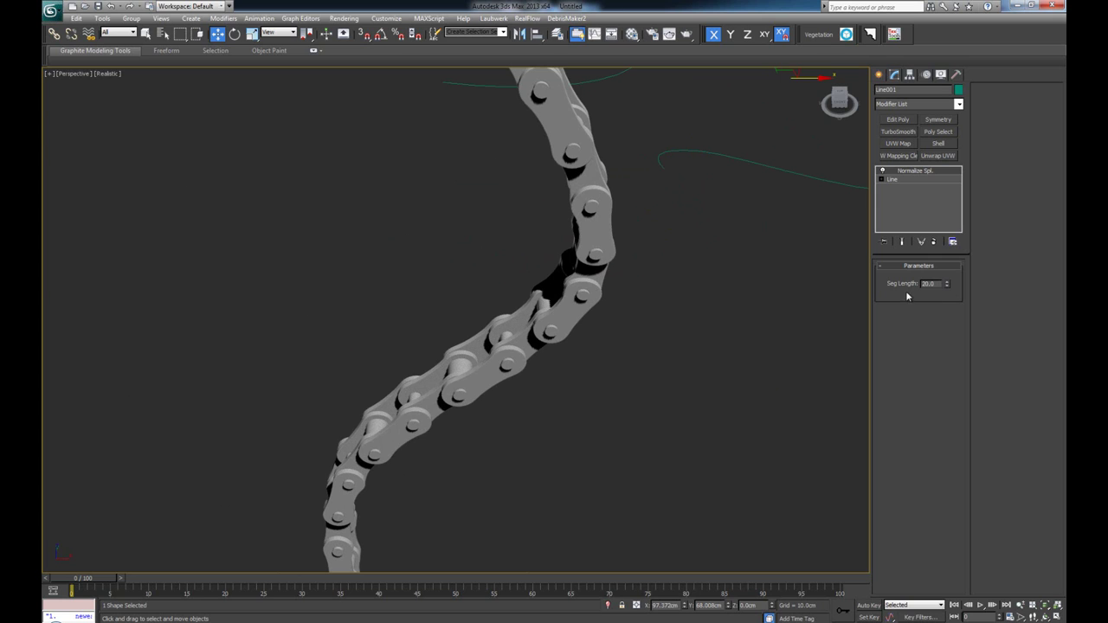
middle_drag(654, 368, 731, 239)
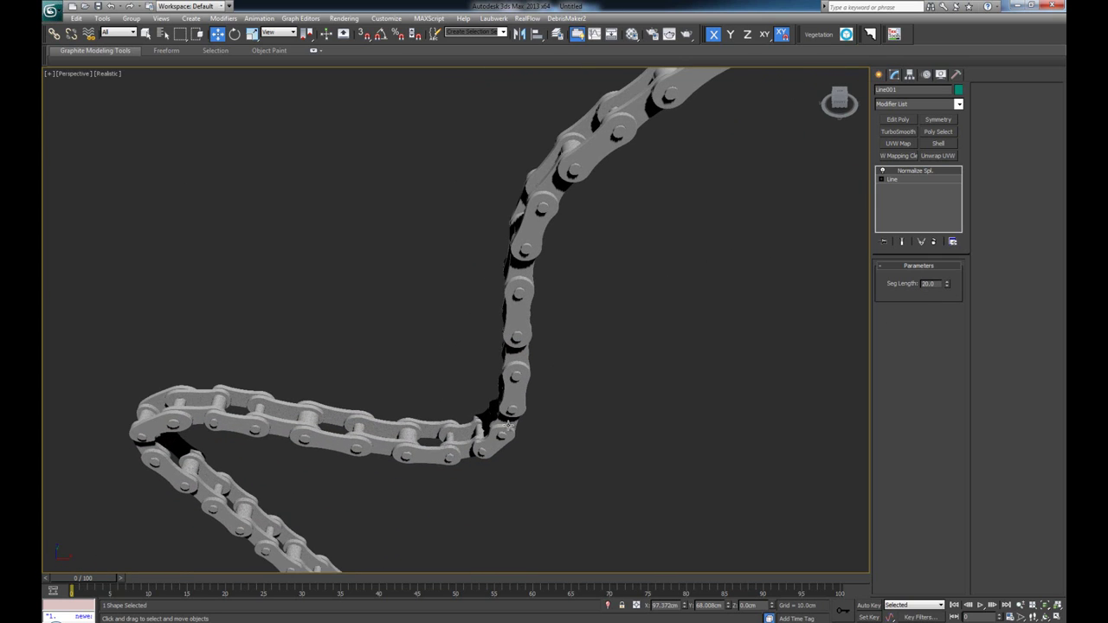
scroll(542, 326, up, 5)
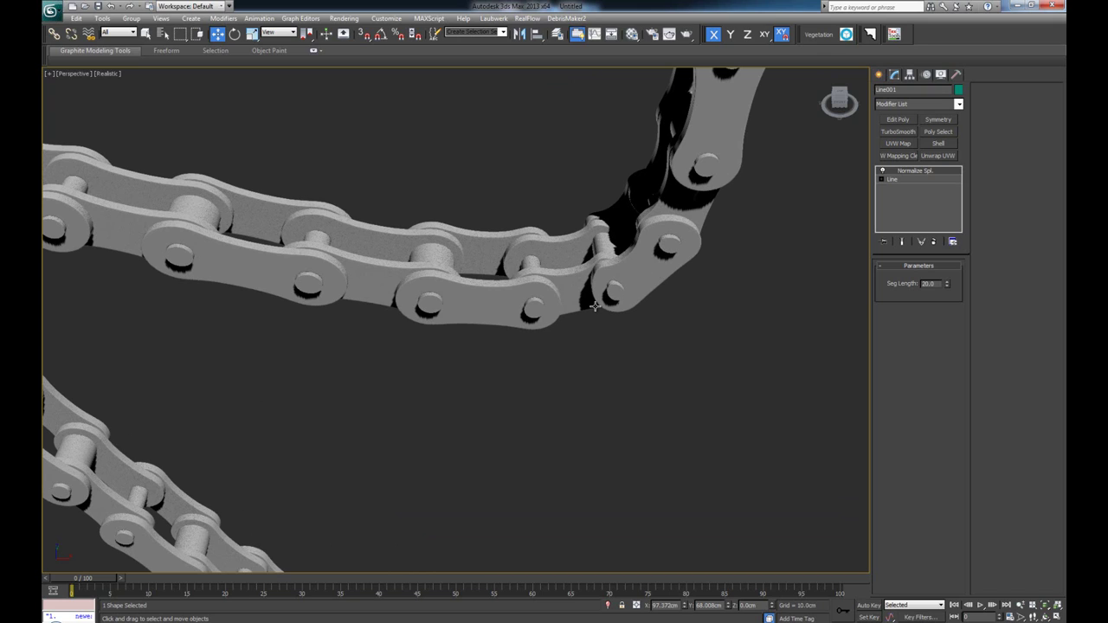
drag(914, 283, 912, 284)
key(Return)
Convert the normalized path spline Line001 to an Editable Spline
scroll(589, 294, down, 4)
middle_drag(521, 241, 465, 379)
middle_drag(650, 231, 513, 350)
scroll(513, 350, down, 4)
scroll(514, 351, down, 4)
middle_drag(552, 267, 457, 352)
scroll(491, 317, up, 4)
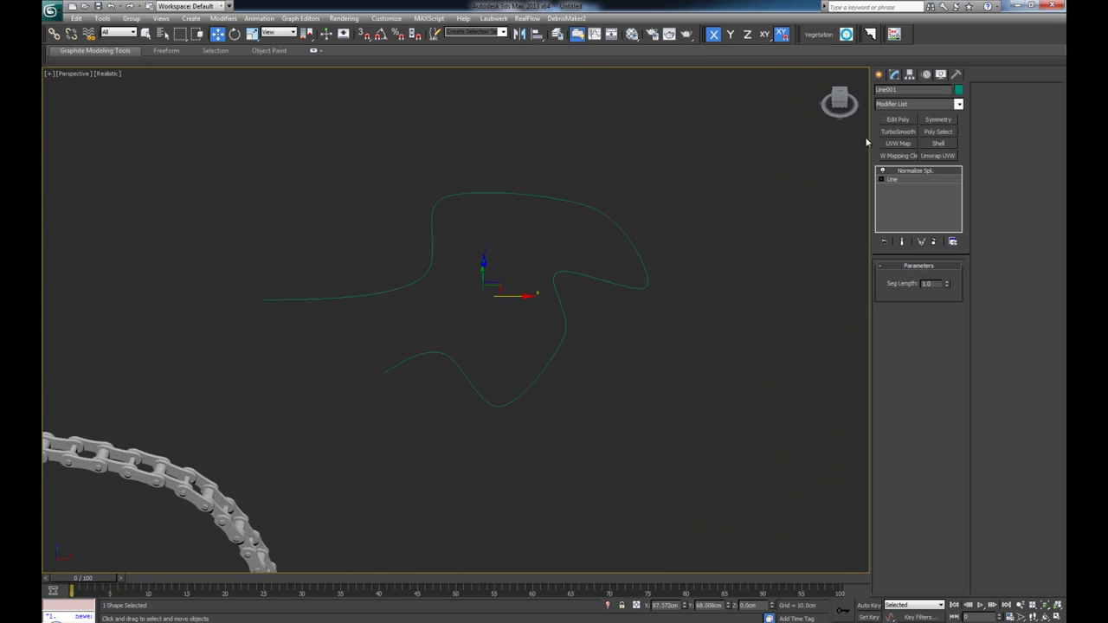
right_click(563, 278)
mouse_move(627, 373)
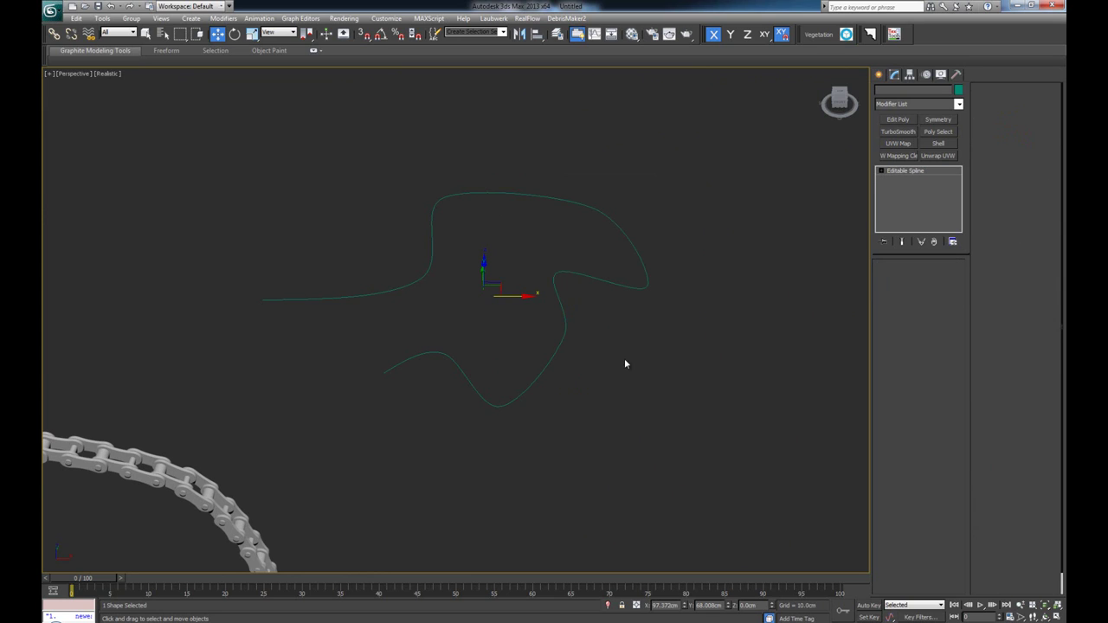
scroll(574, 300, down, 3)
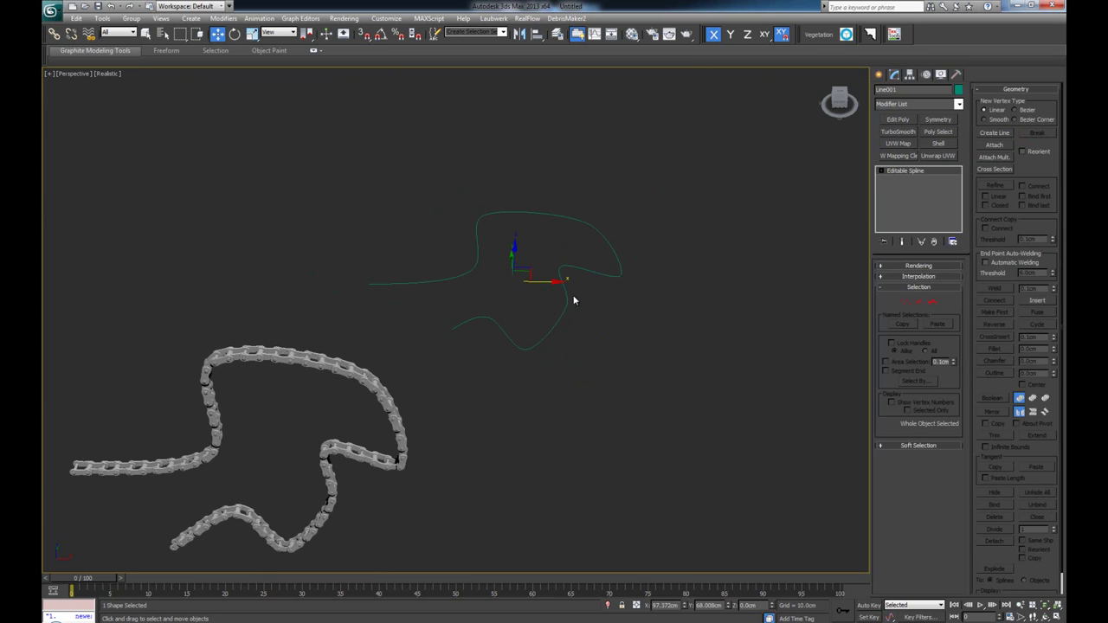
Select all vertices of the path spline, examine their spacing along the curve, and leave vertex editing
key(1)
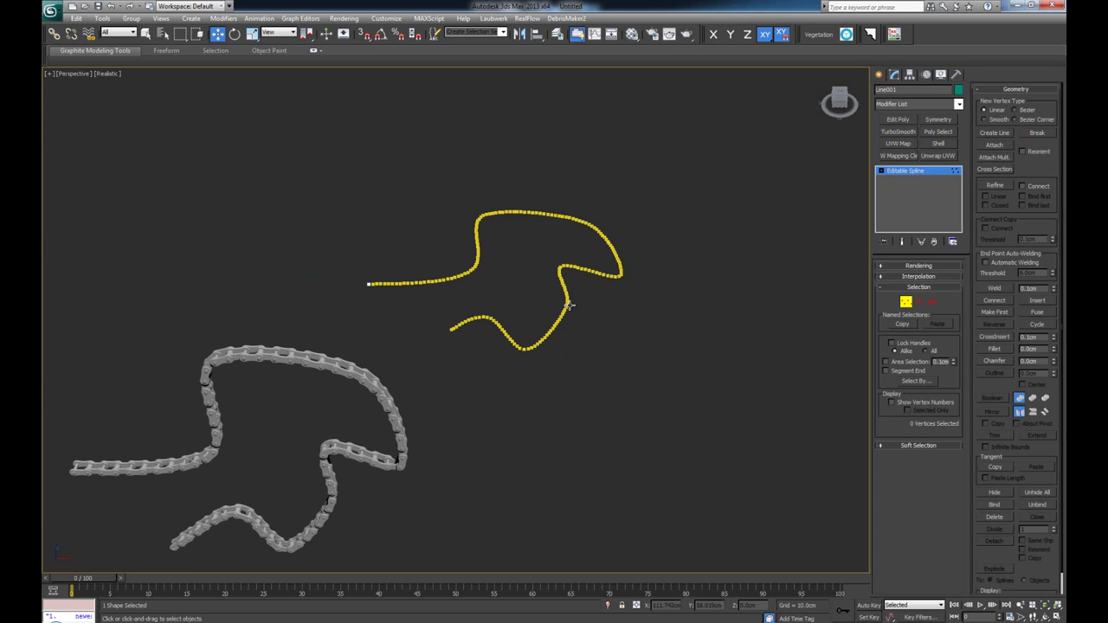
drag(671, 151, 552, 280)
drag(340, 391, 339, 389)
scroll(462, 325, up, 2)
scroll(461, 324, up, 5)
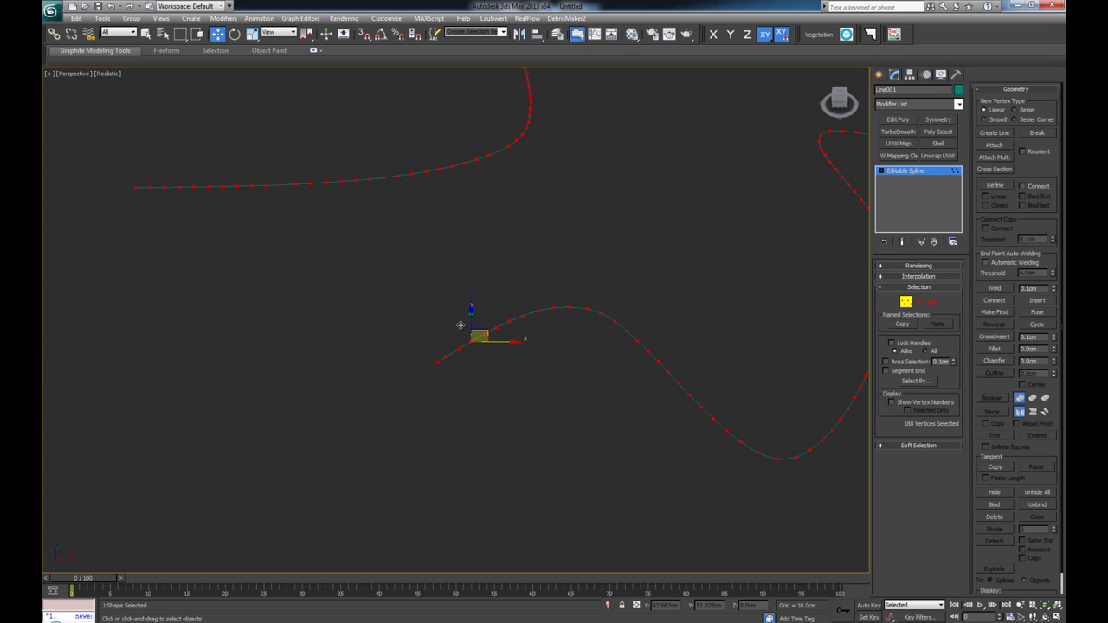
scroll(460, 378, down, 6)
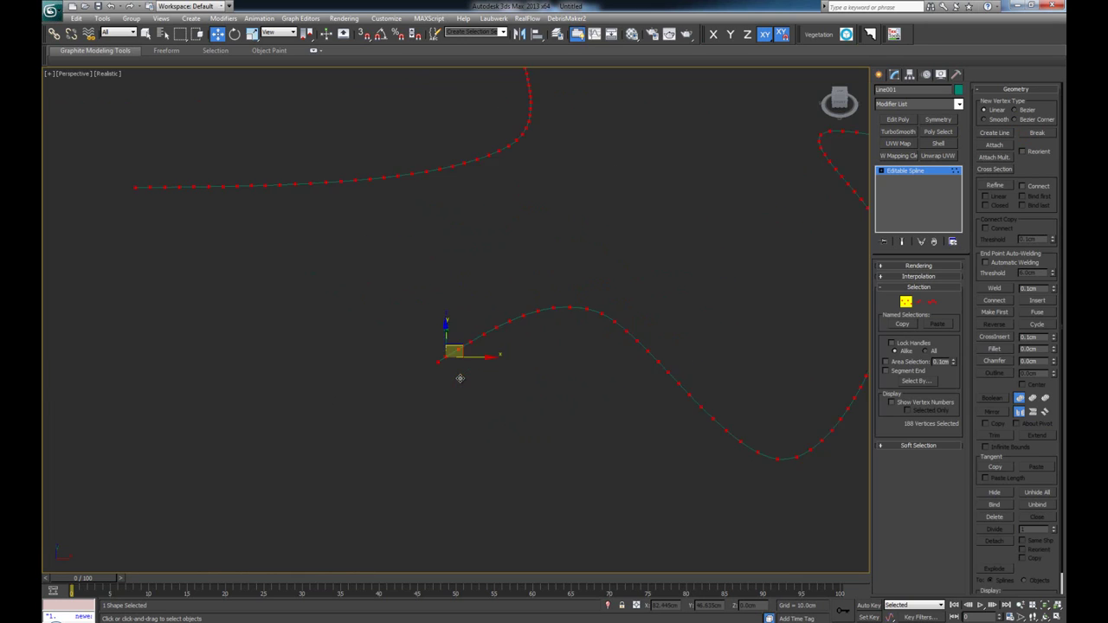
alt+middle_drag(440, 398, 488, 340)
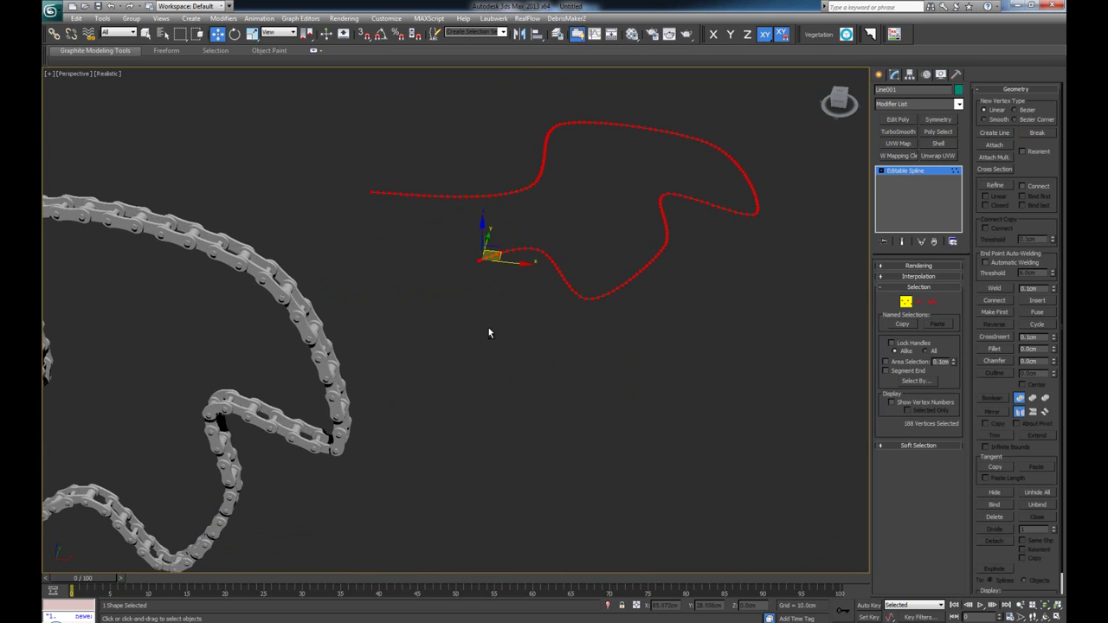
click(489, 252)
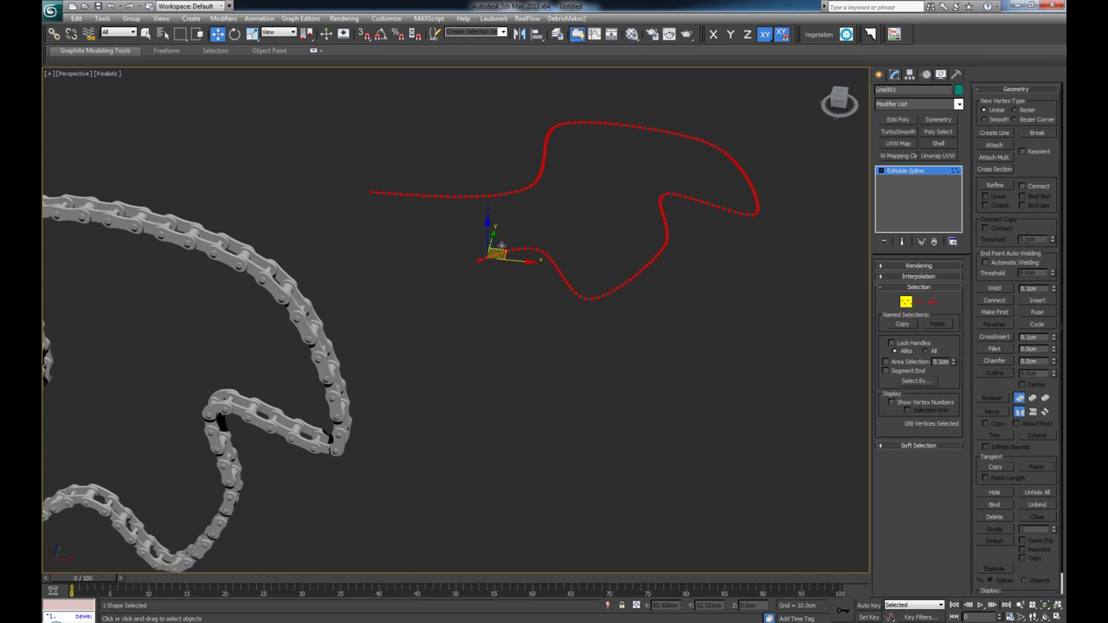
drag(565, 276, 550, 153)
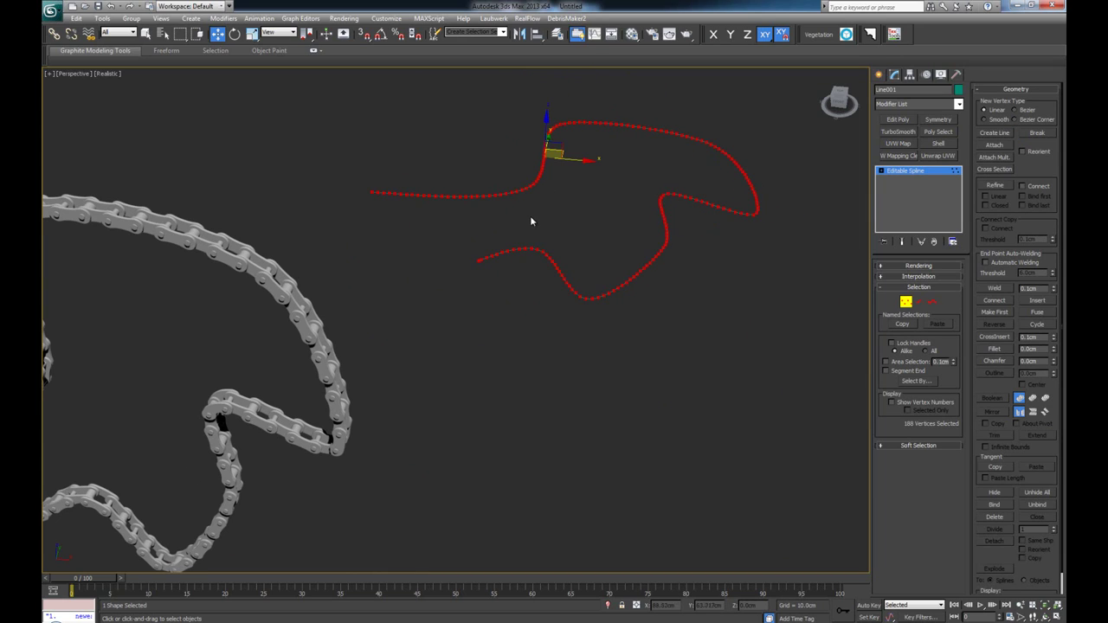
key(1)
Turn on angle snap and rotate the chain about its X axis to 0 degrees so the links lie flat
middle_drag(361, 313, 407, 346)
scroll(489, 307, down, 3)
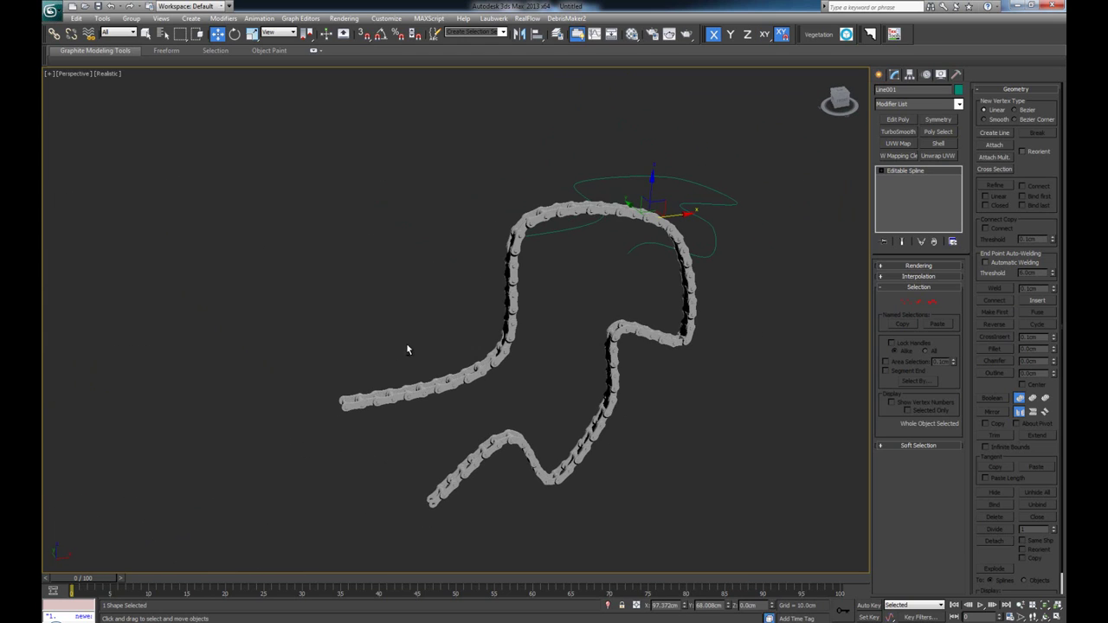
click(612, 381)
key(e)
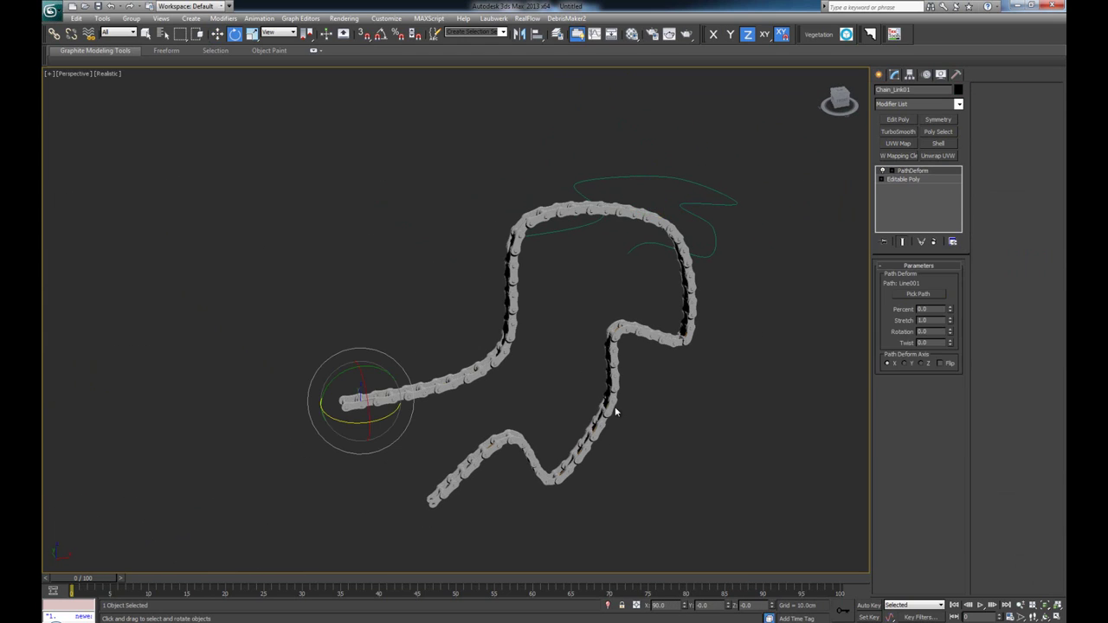
drag(367, 399, 365, 355)
key(ctrl+z)
key(a)
click(530, 385)
key(alt+w)
key(alt+w)
alt+middle_drag(471, 404, 562, 368)
click(526, 359)
scroll(526, 358, down, 3)
scroll(495, 351, up, 5)
scroll(489, 379, up, 3)
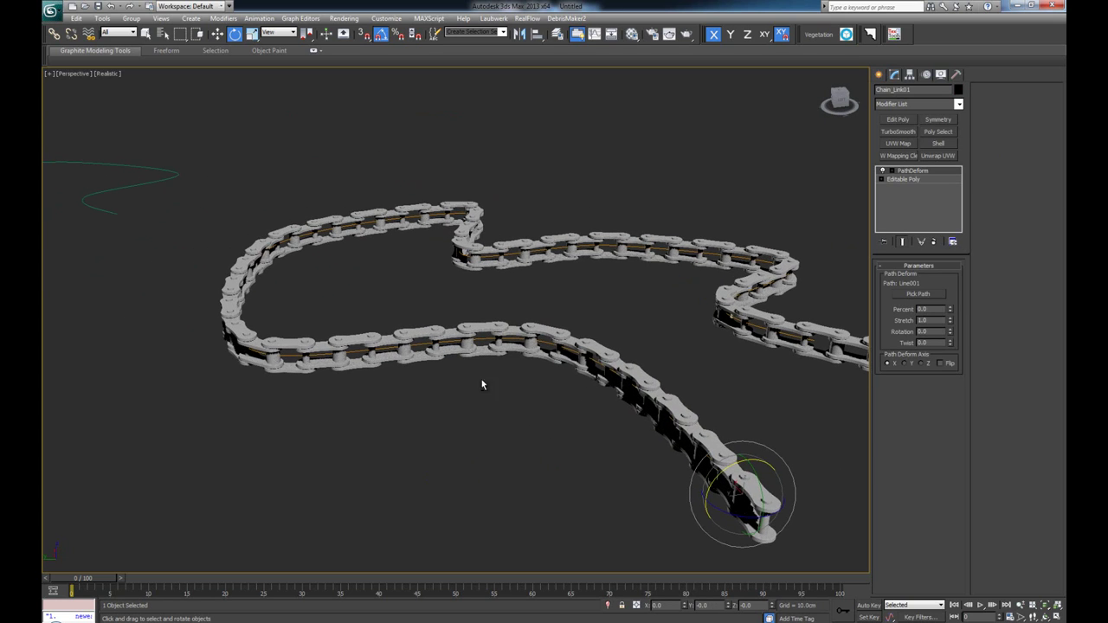
Examine the rotated chain from several angles, checking how the links follow the tight corners of the path
alt+middle_drag(408, 389, 554, 379)
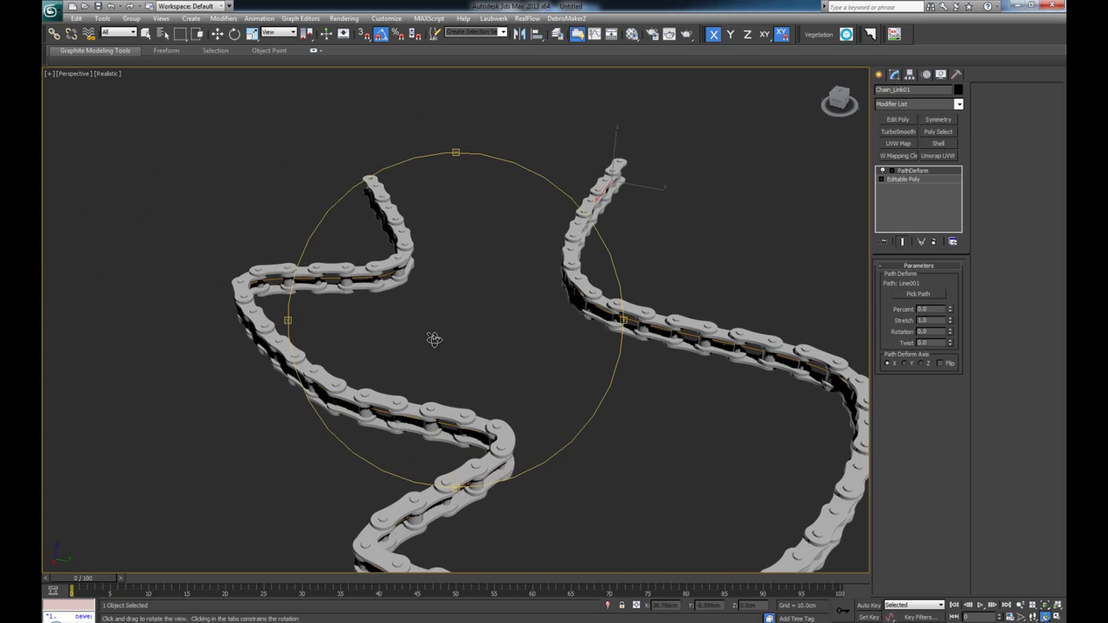
drag(462, 372, 406, 404)
middle_drag(420, 362, 516, 321)
scroll(515, 321, up, 3)
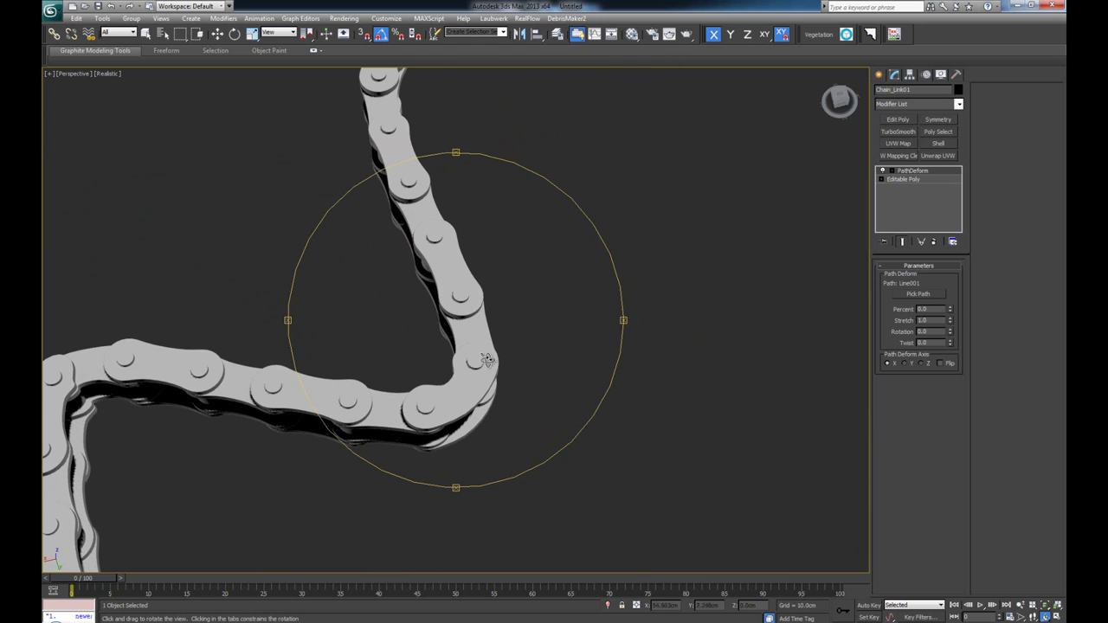
alt+middle_drag(441, 411, 439, 393)
alt+middle_drag(426, 347, 441, 304)
alt+middle_drag(509, 376, 555, 379)
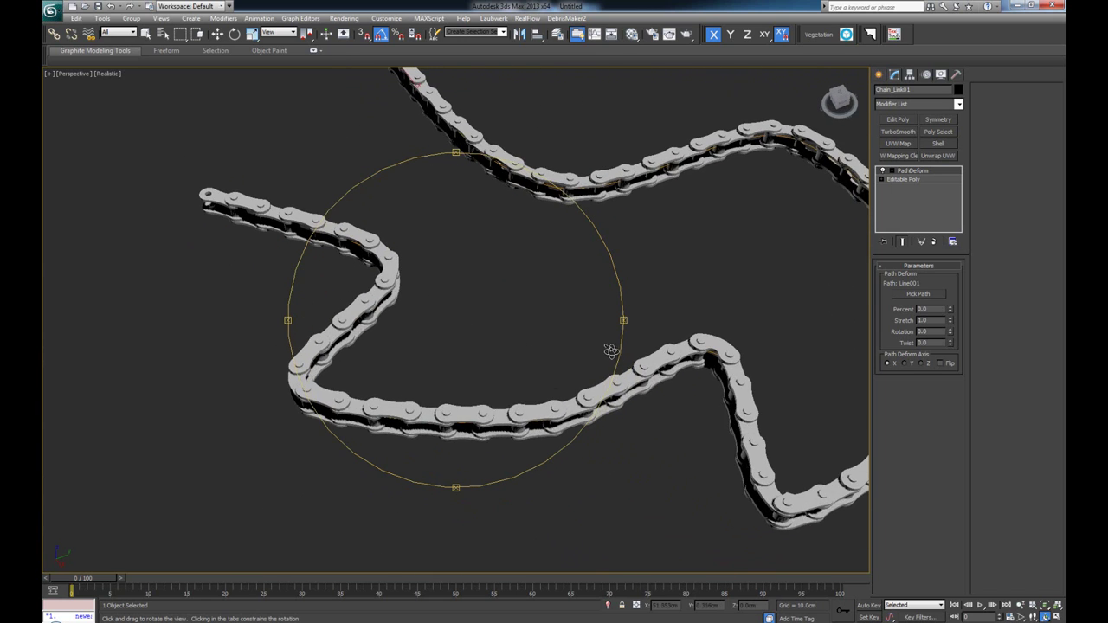
alt+middle_drag(613, 352, 450, 353)
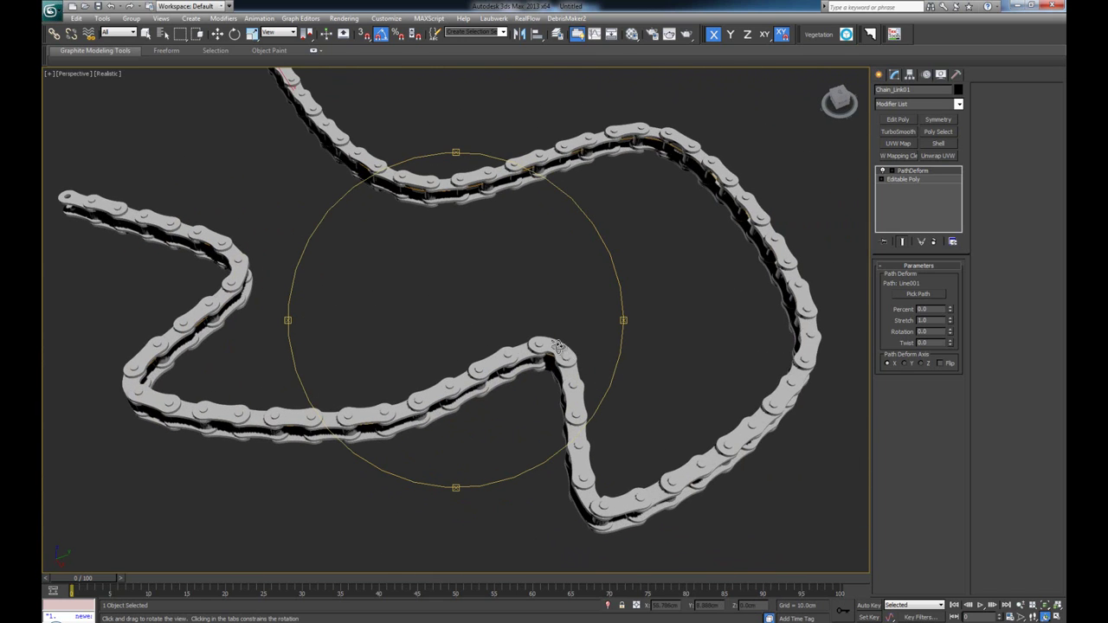
drag(529, 360, 548, 363)
middle_drag(587, 329, 493, 396)
scroll(493, 396, down, 7)
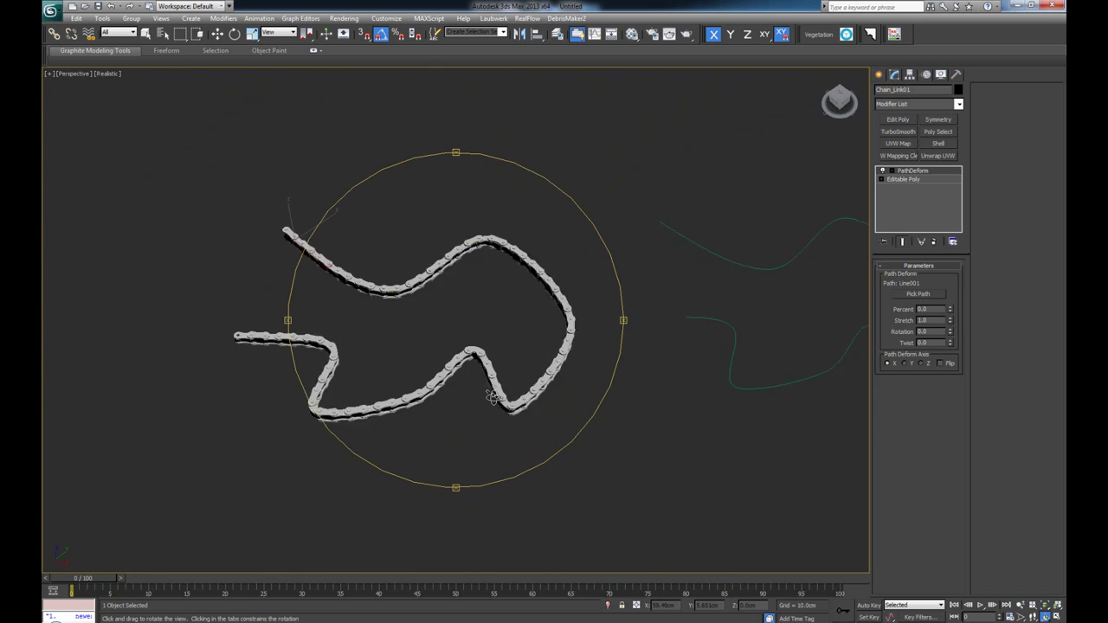
alt+middle_drag(528, 350, 511, 304)
scroll(721, 335, up, 3)
Select the vertices around the path spline's inner bend, compare the bend with the chain's, and leave vertex editing
key(e)
middle_drag(798, 345, 752, 328)
click(744, 308)
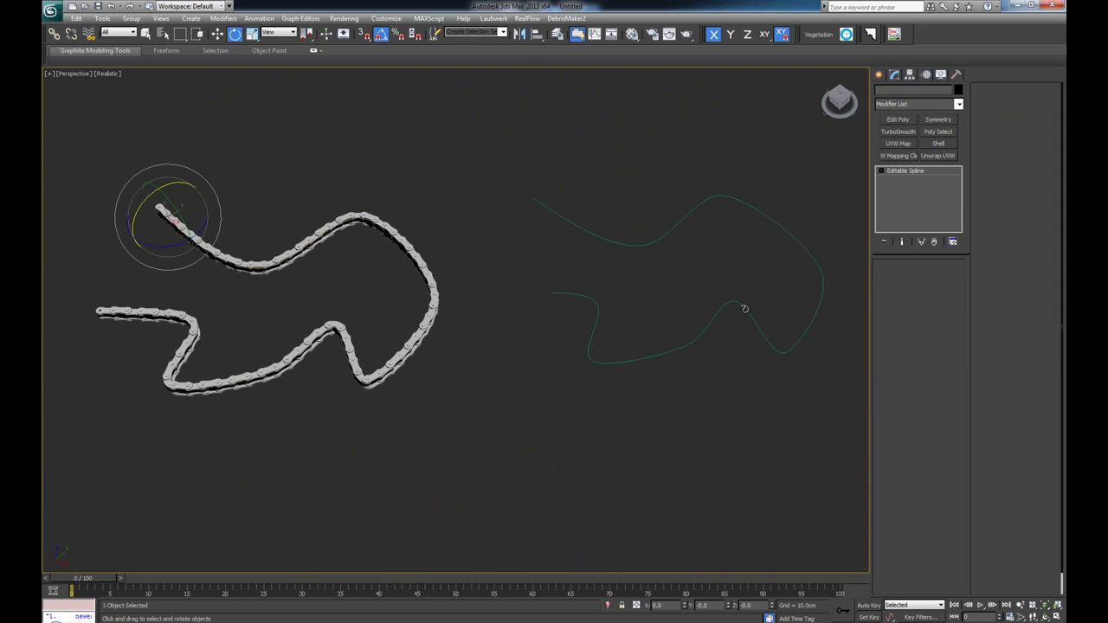
key(1)
key(ctrl+a)
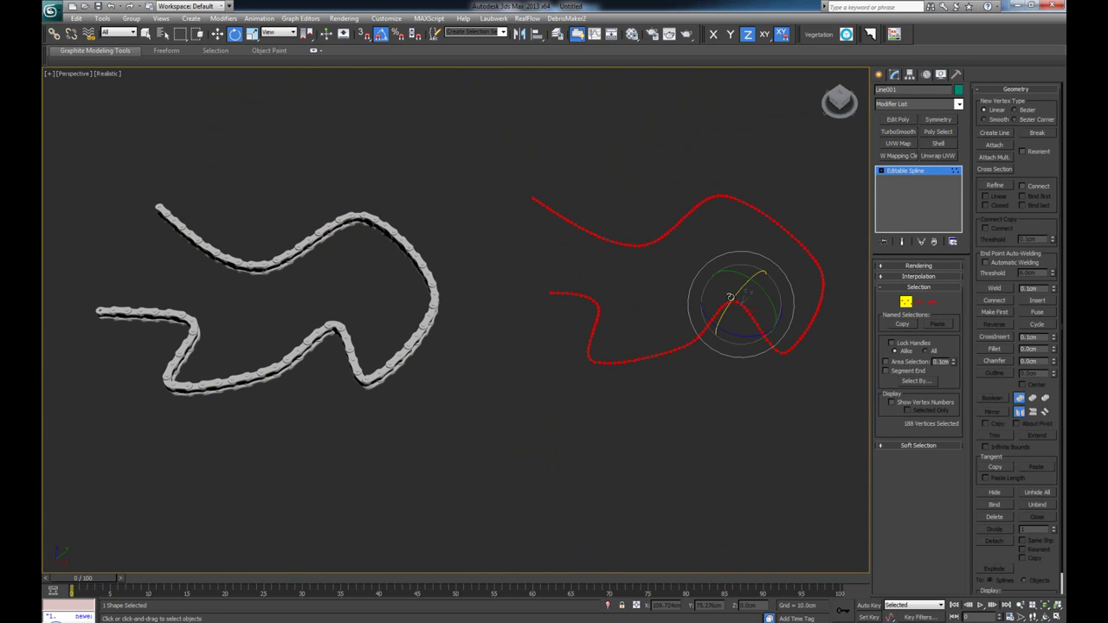
key(w)
drag(719, 291, 735, 321)
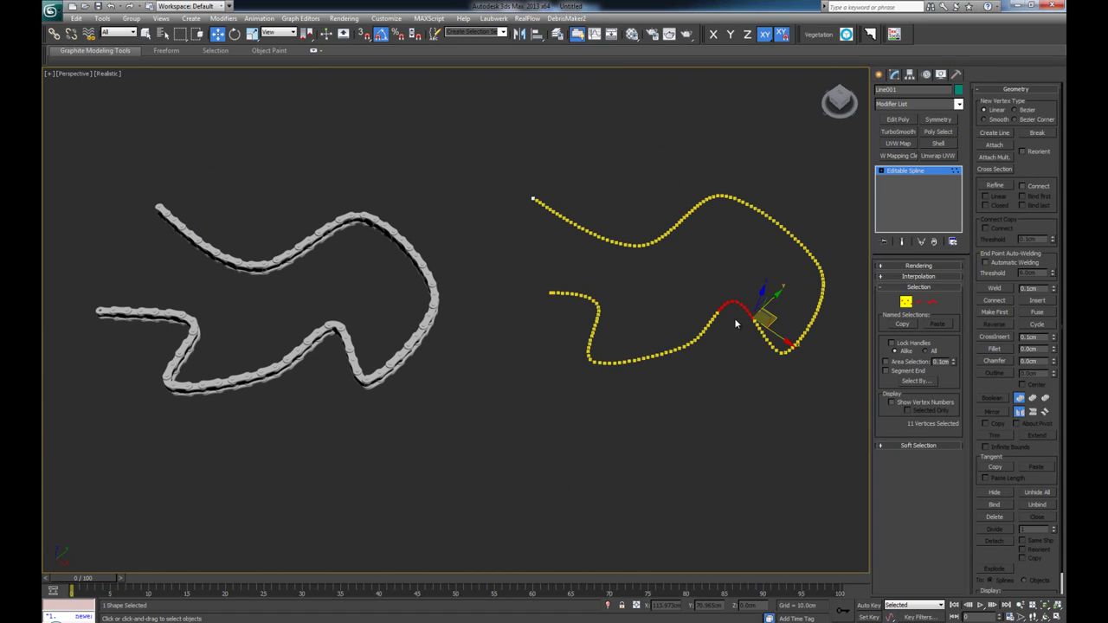
click(338, 325)
alt+middle_drag(349, 332, 413, 362)
key(1)
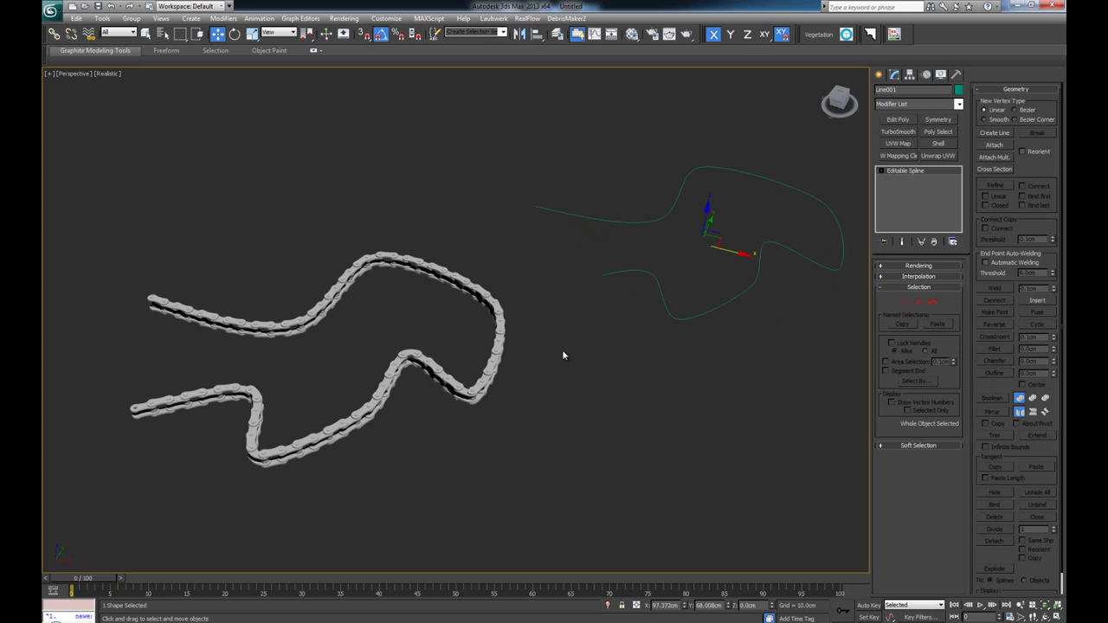
Select the chain and inspect the deformed links along its whole length
click(486, 390)
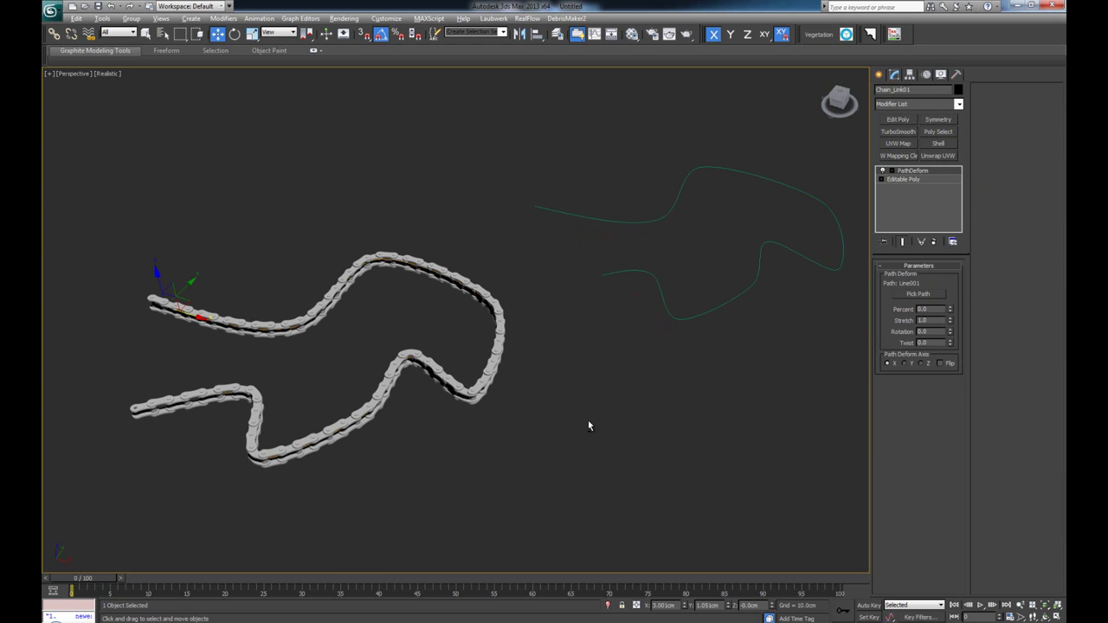
alt+middle_drag(583, 420, 620, 407)
middle_drag(484, 384, 574, 402)
scroll(573, 403, up, 3)
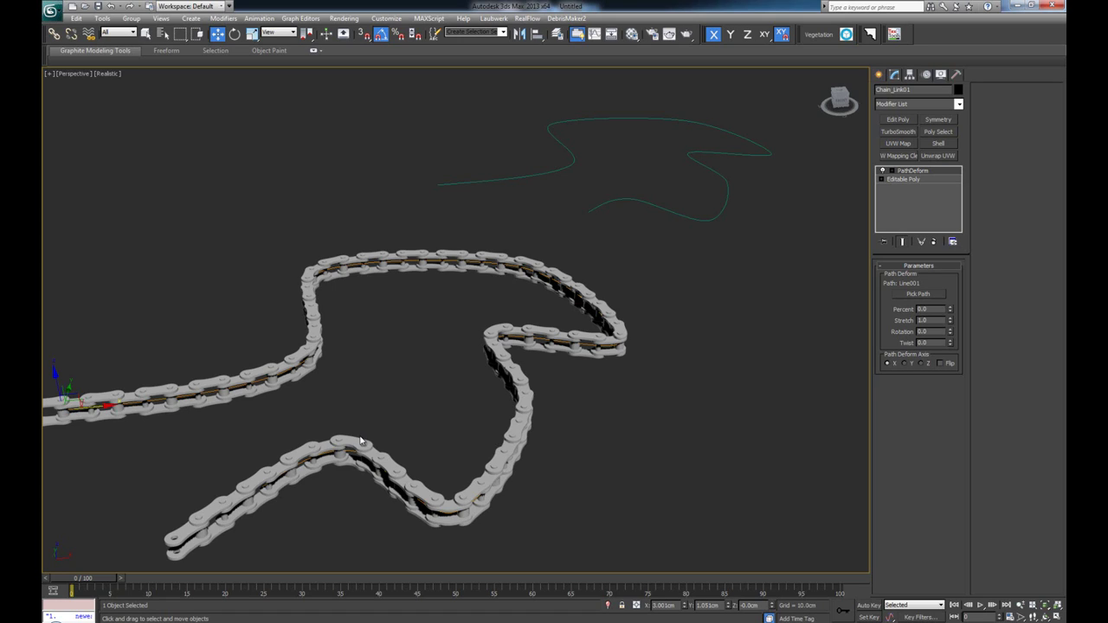
middle_drag(363, 438, 394, 444)
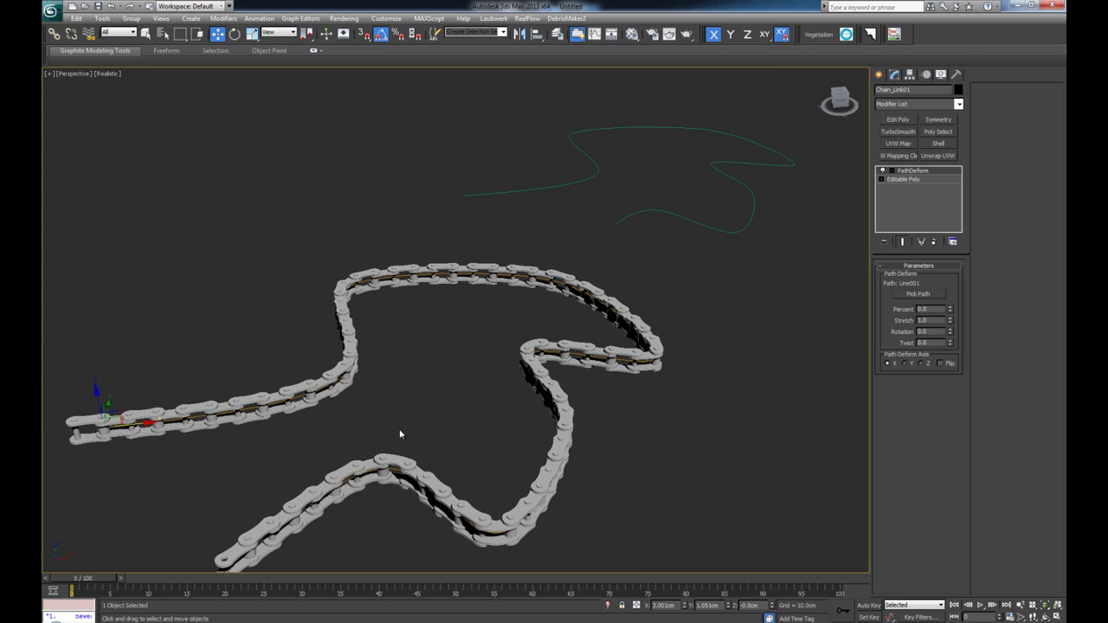